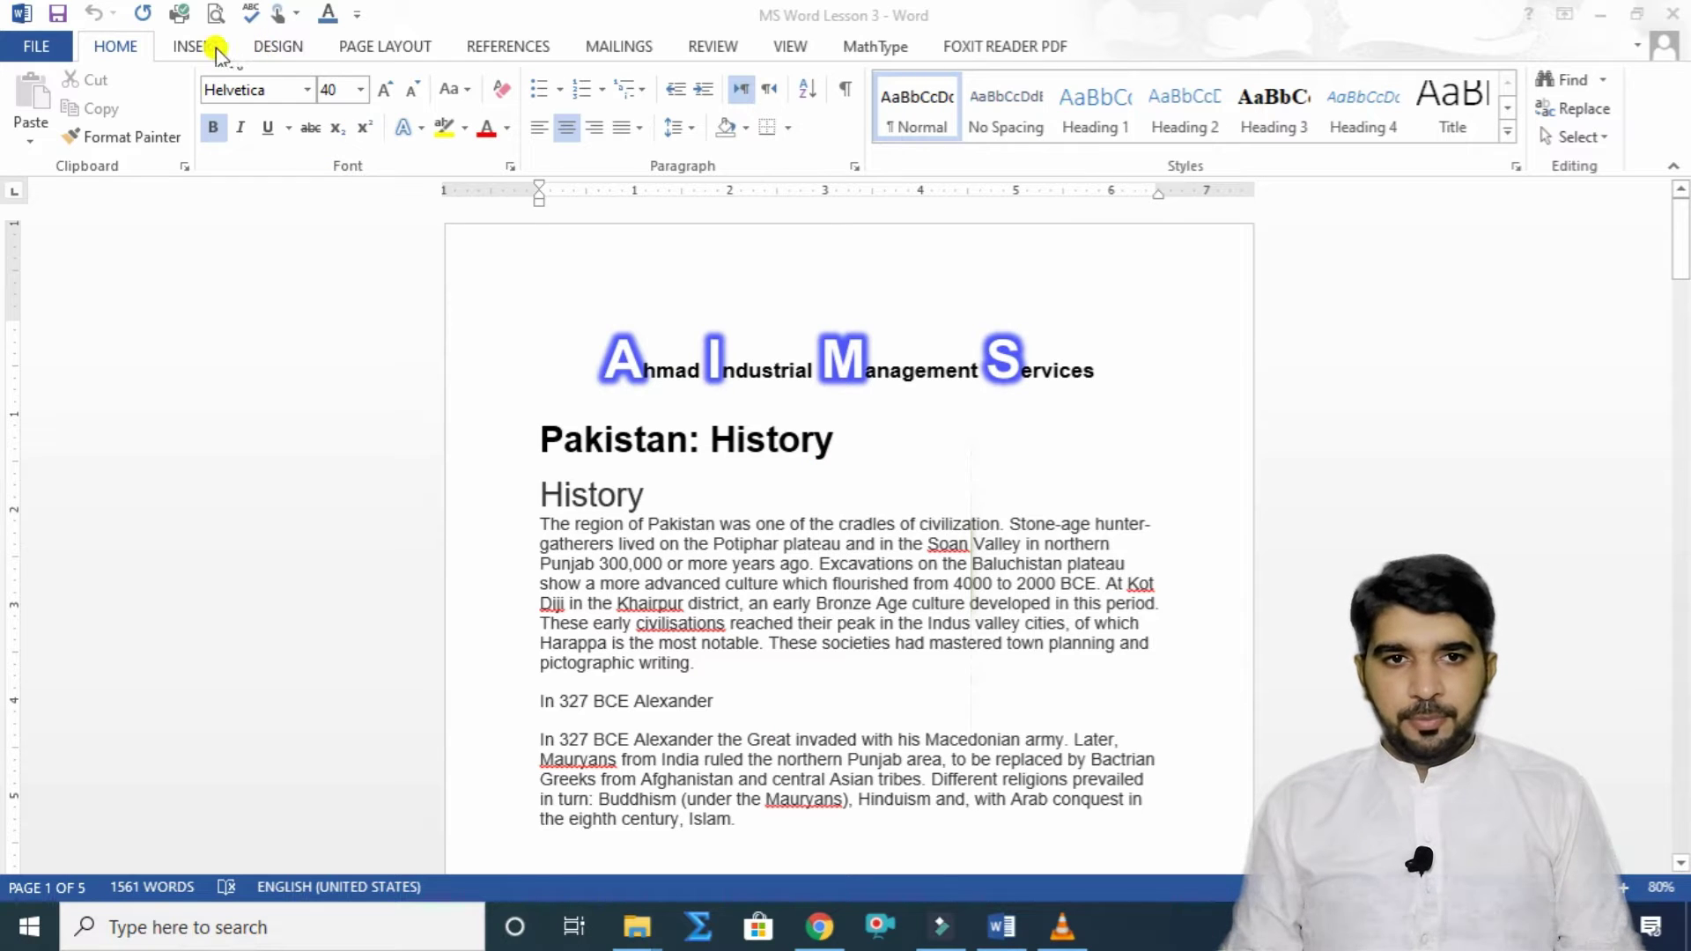
Step: Create a new blank document
click(283, 47)
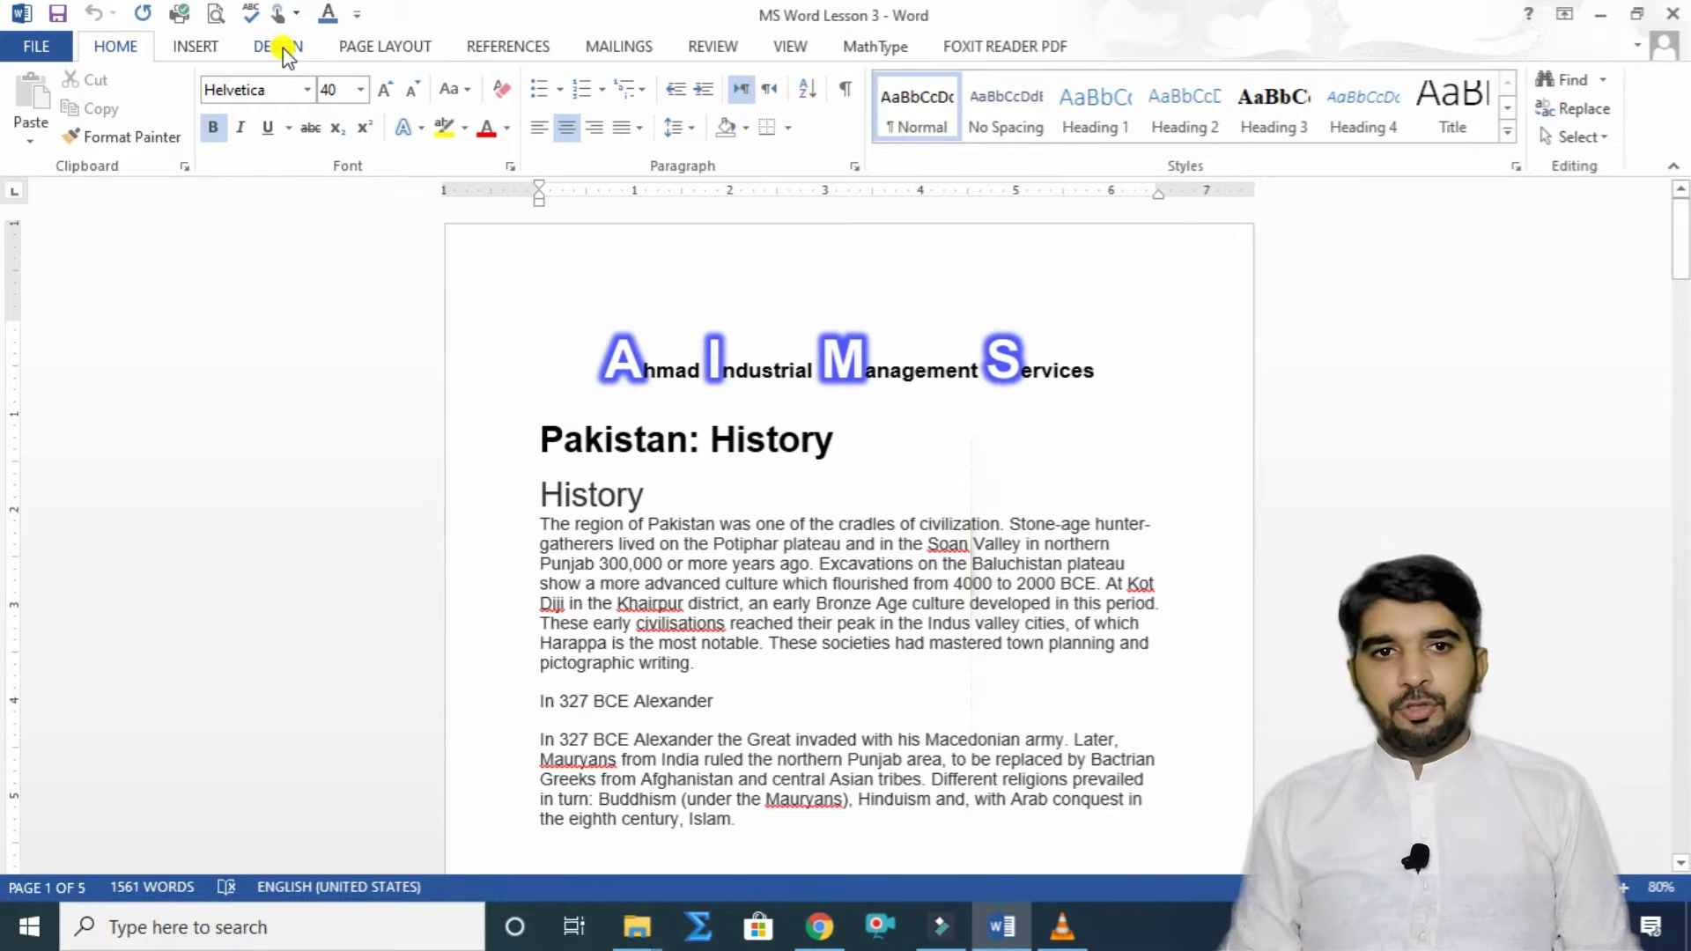
click(282, 48)
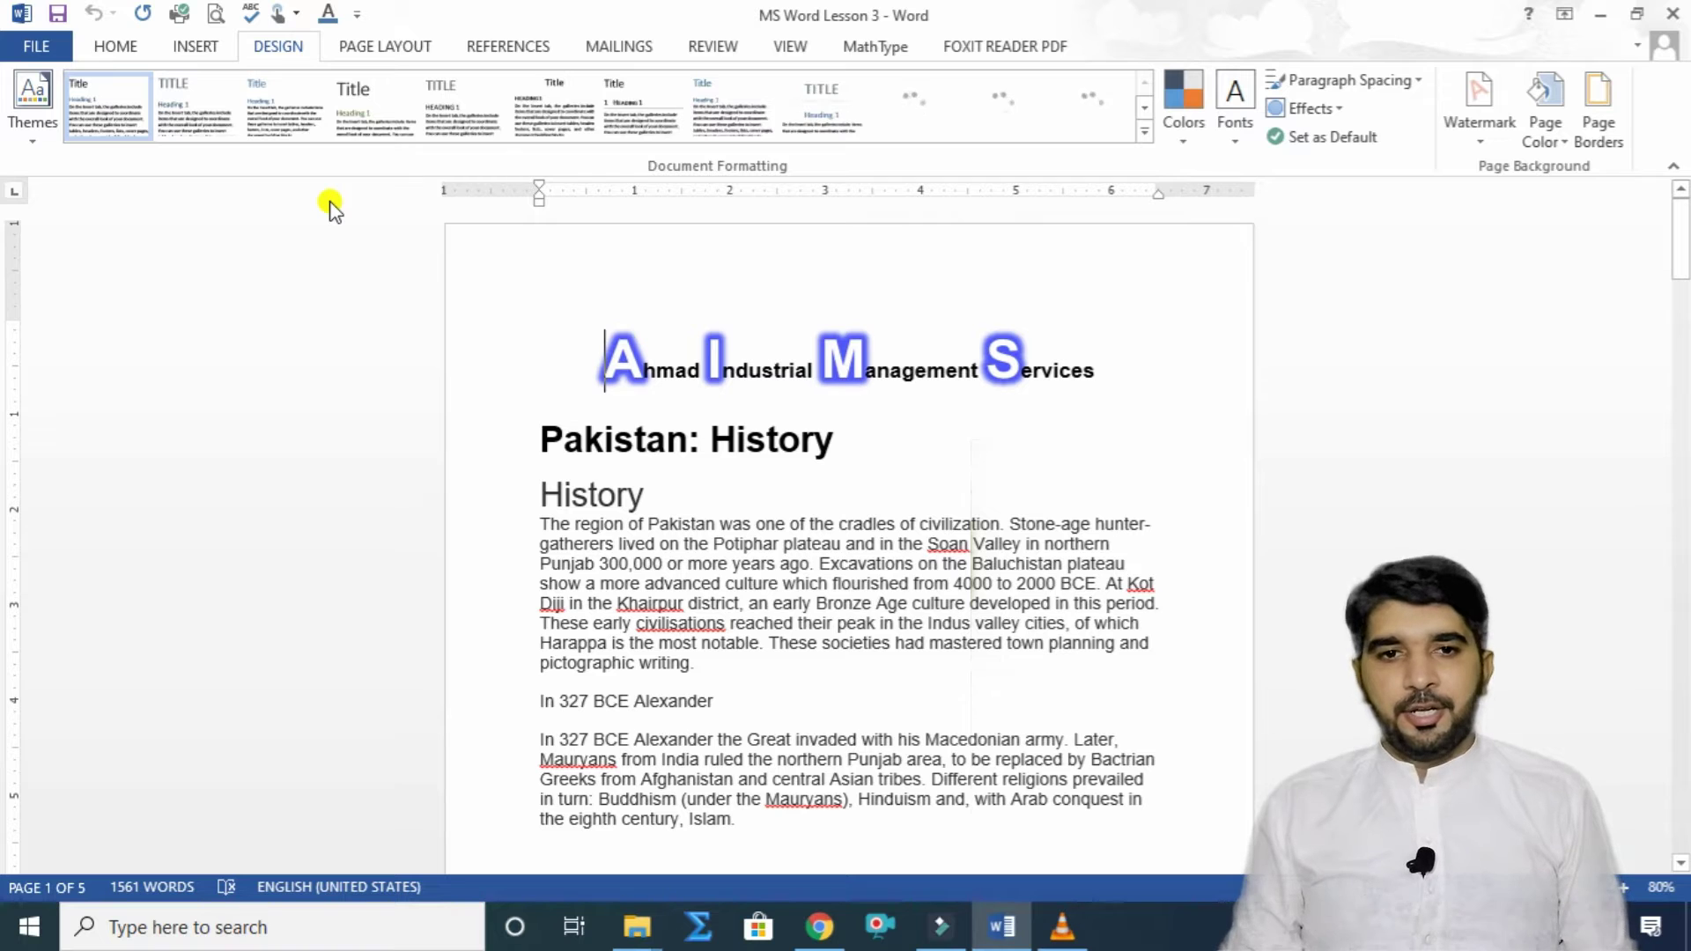
click(35, 46)
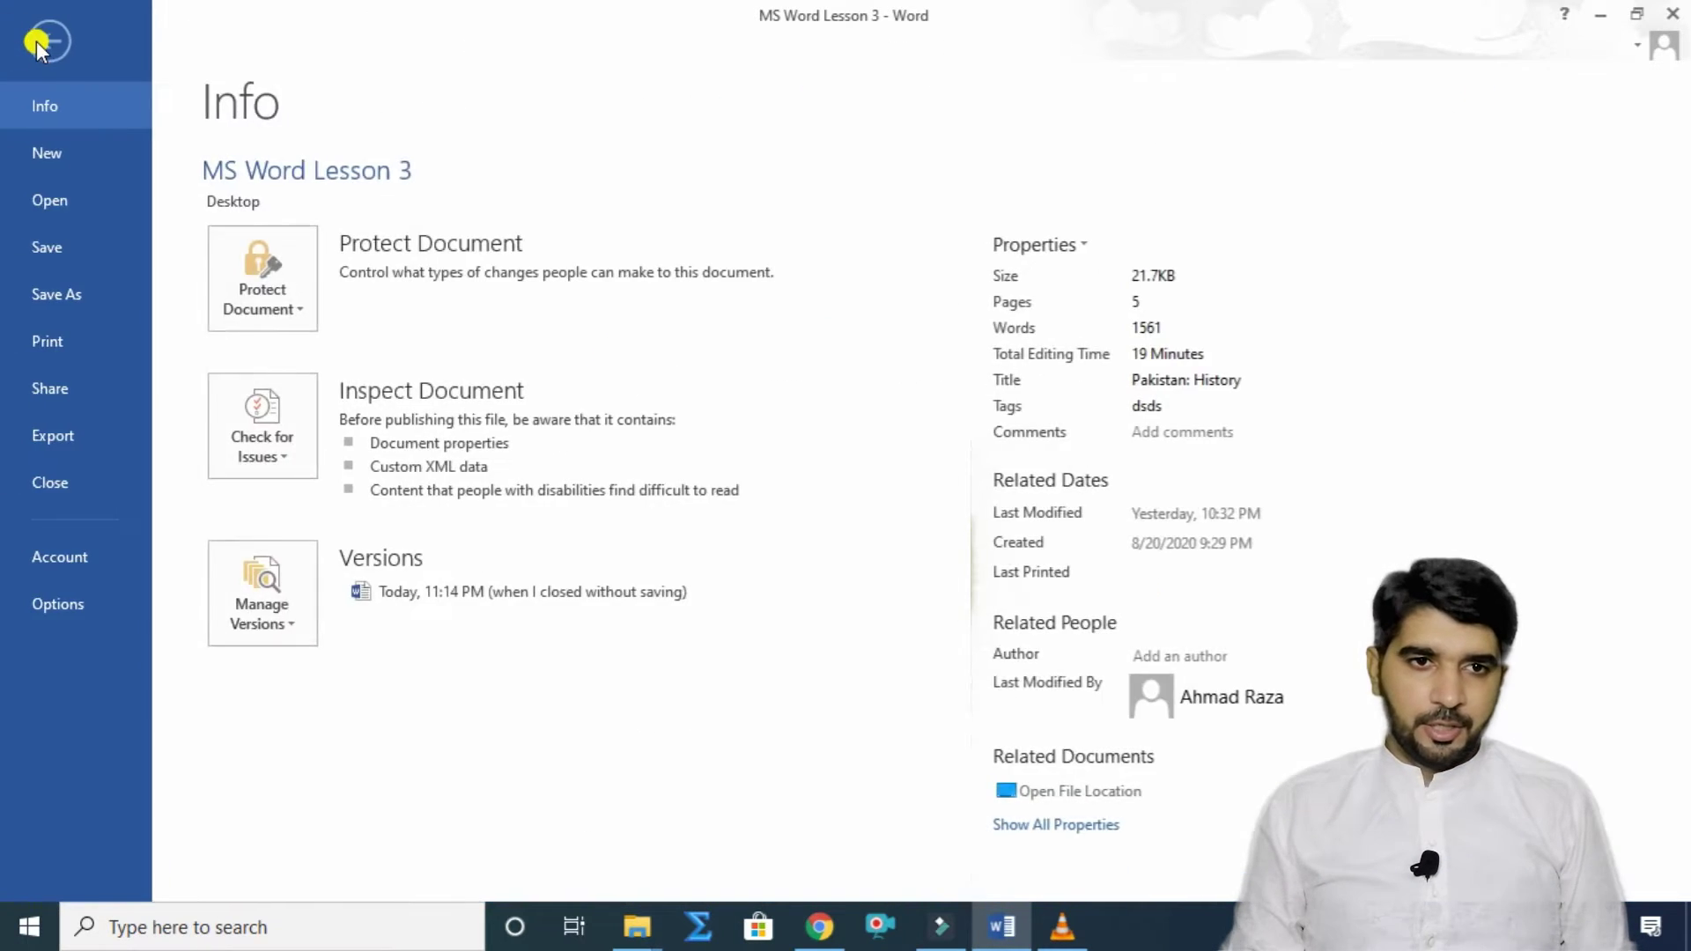
click(60, 152)
click(378, 317)
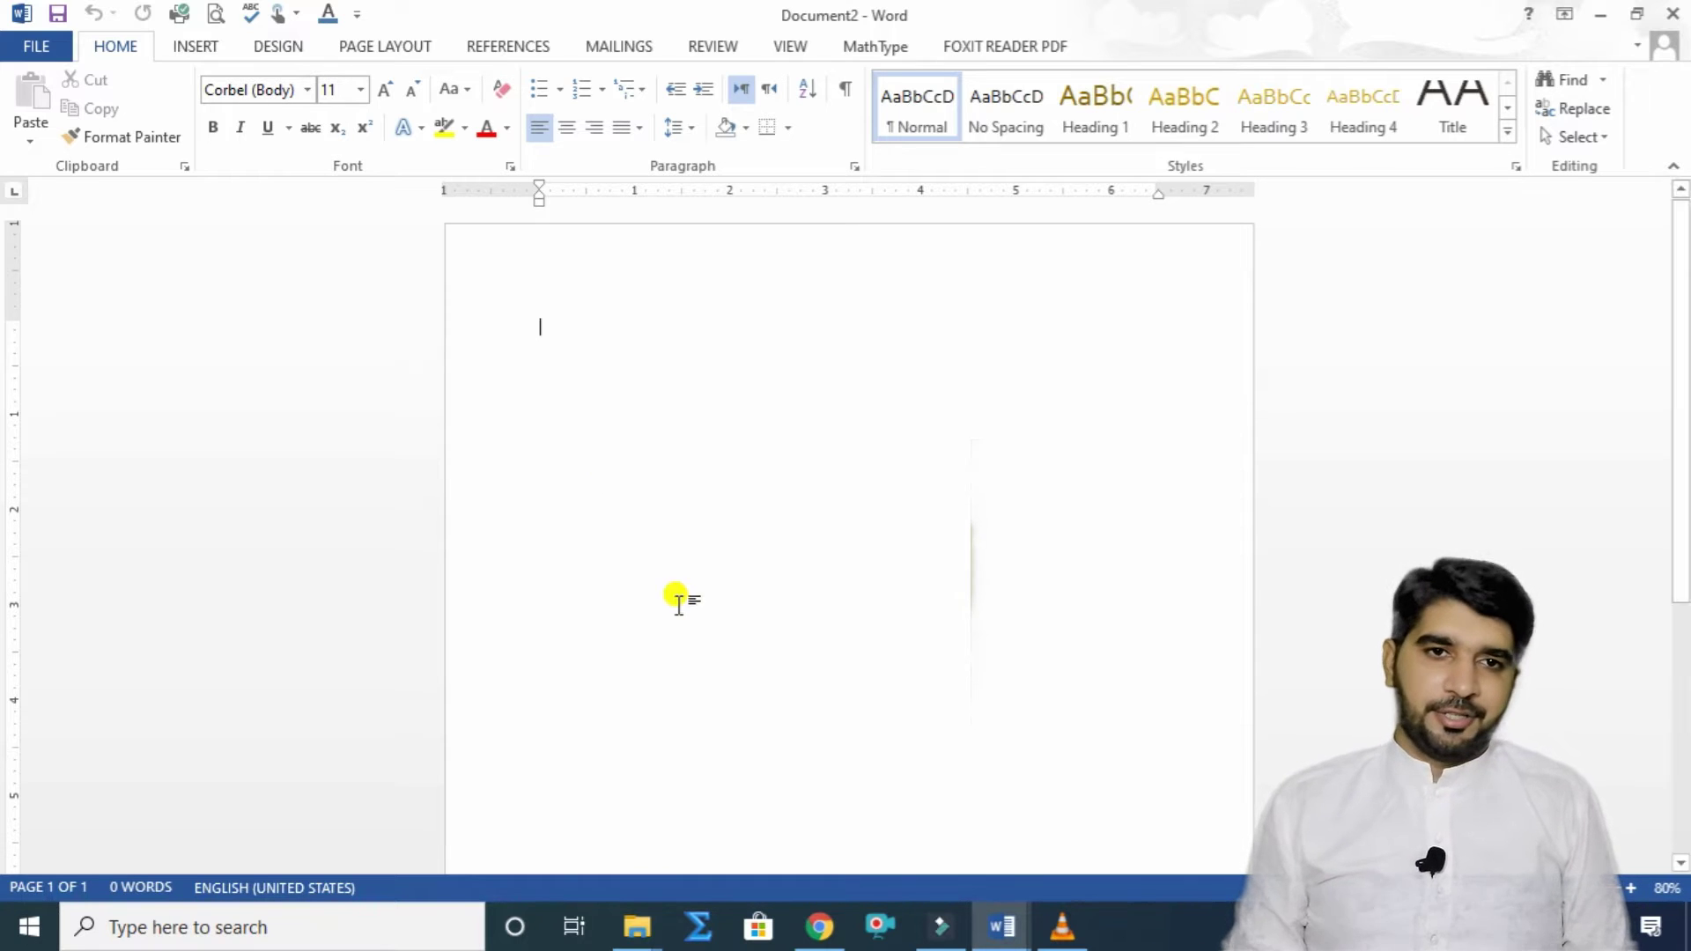
click(278, 47)
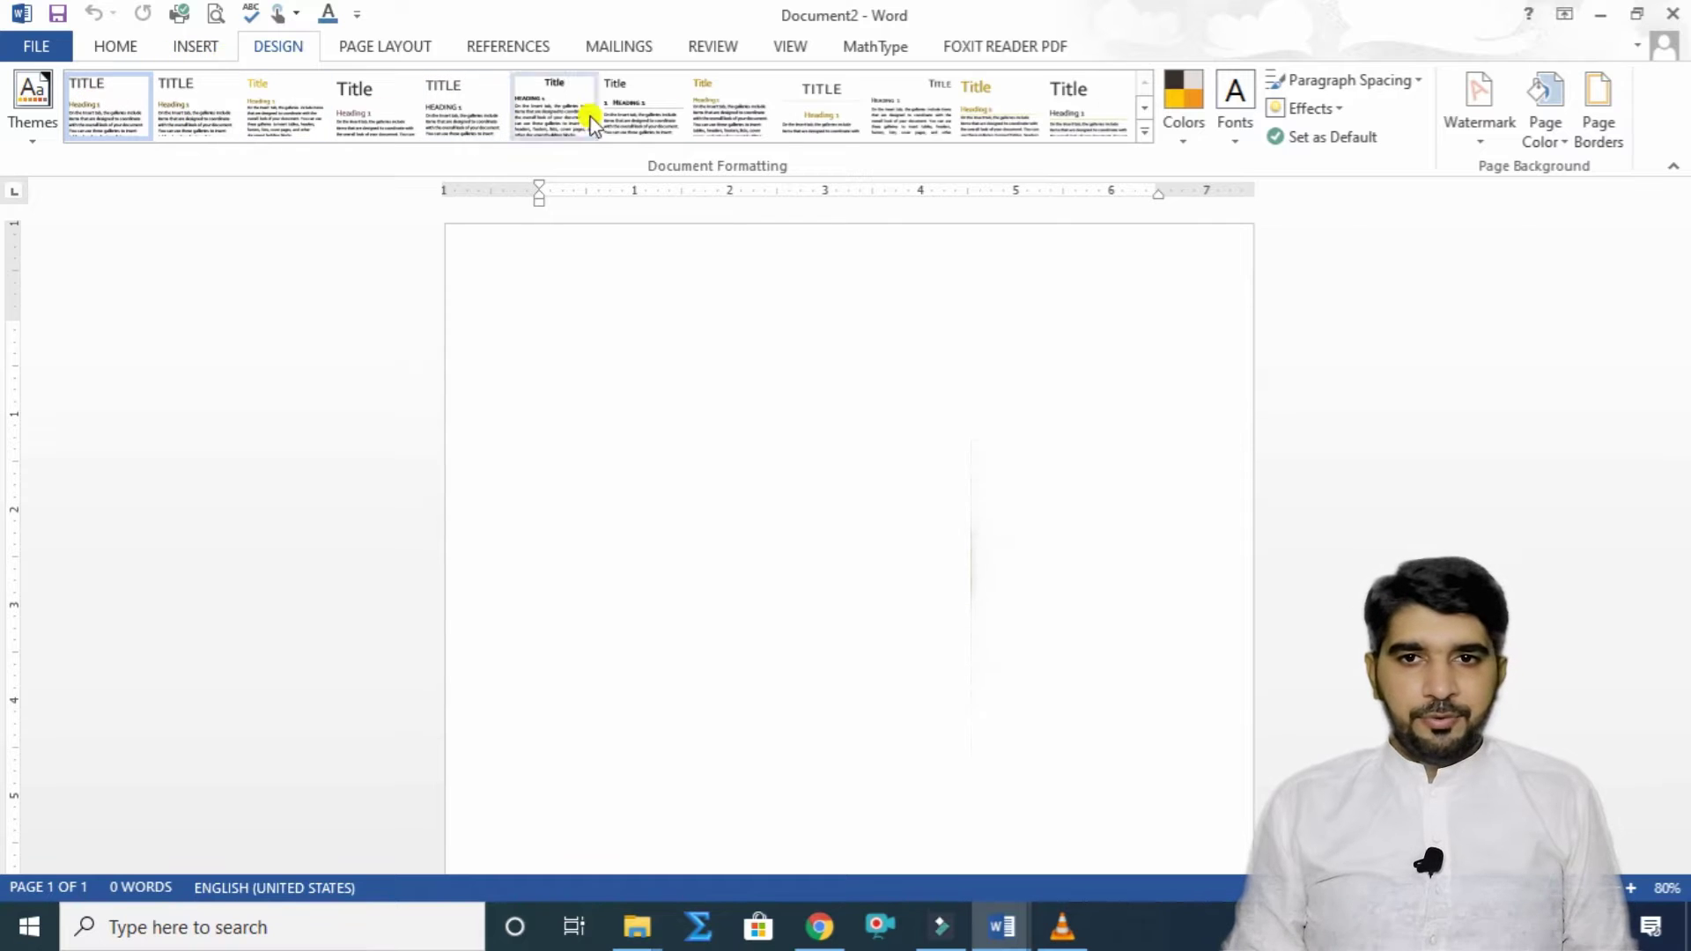
click(35, 139)
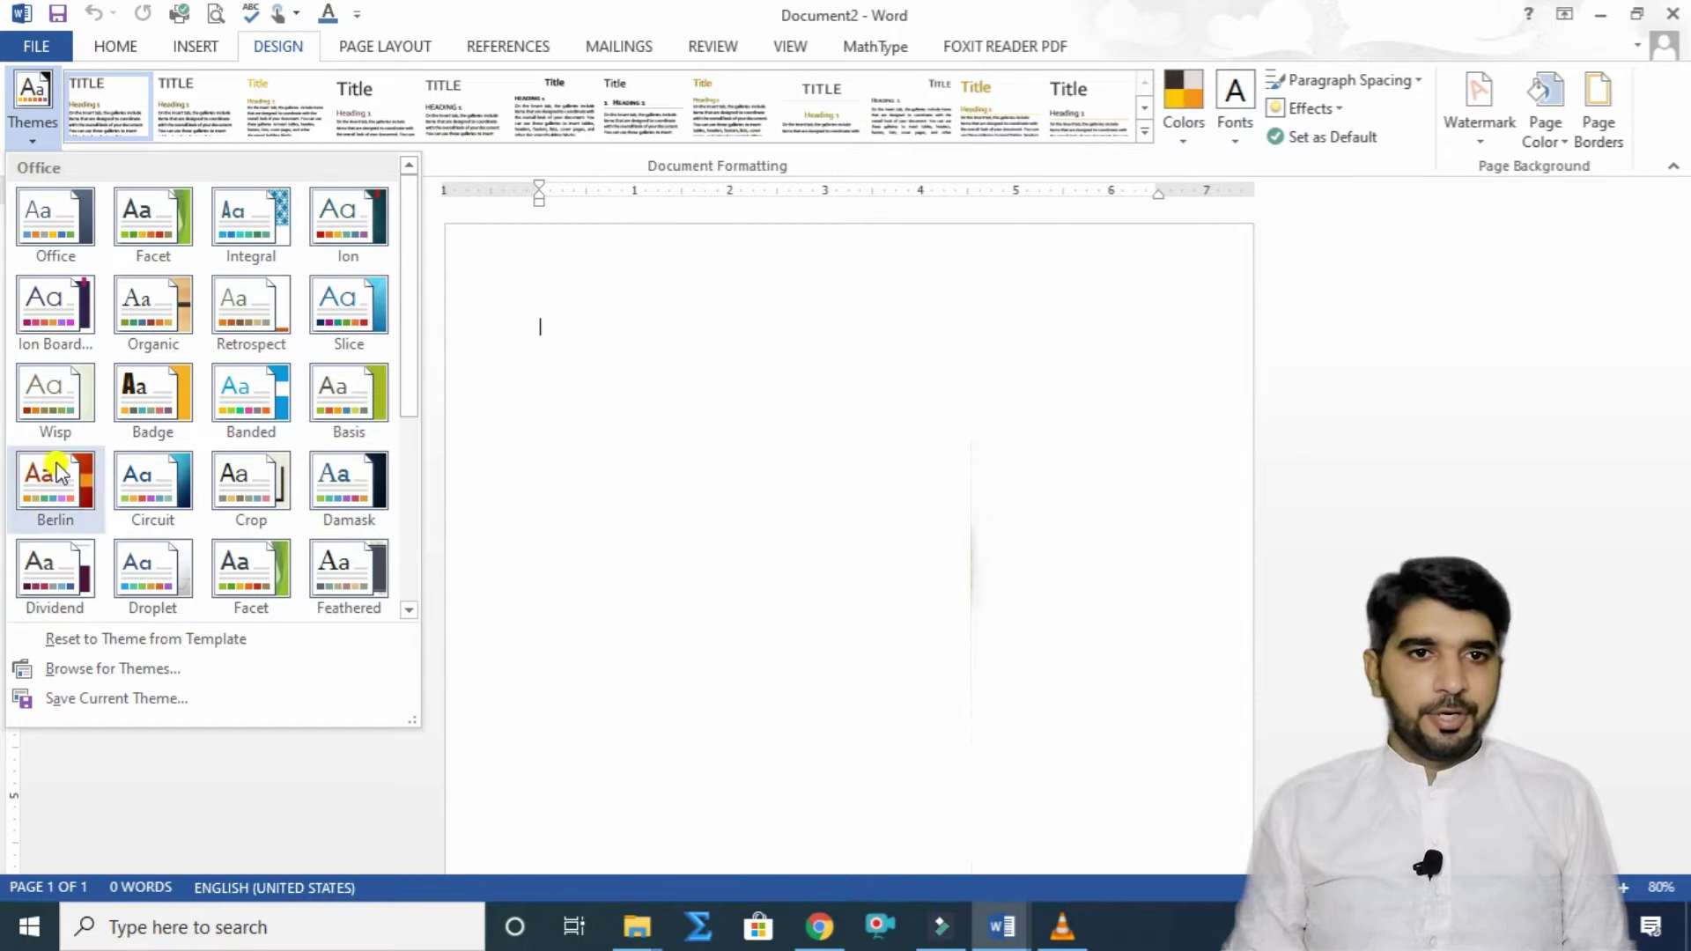
Step: Insert a bevel shape and size it into a banner about 1.14" high and 8.07" wide across the top of the page
click(194, 48)
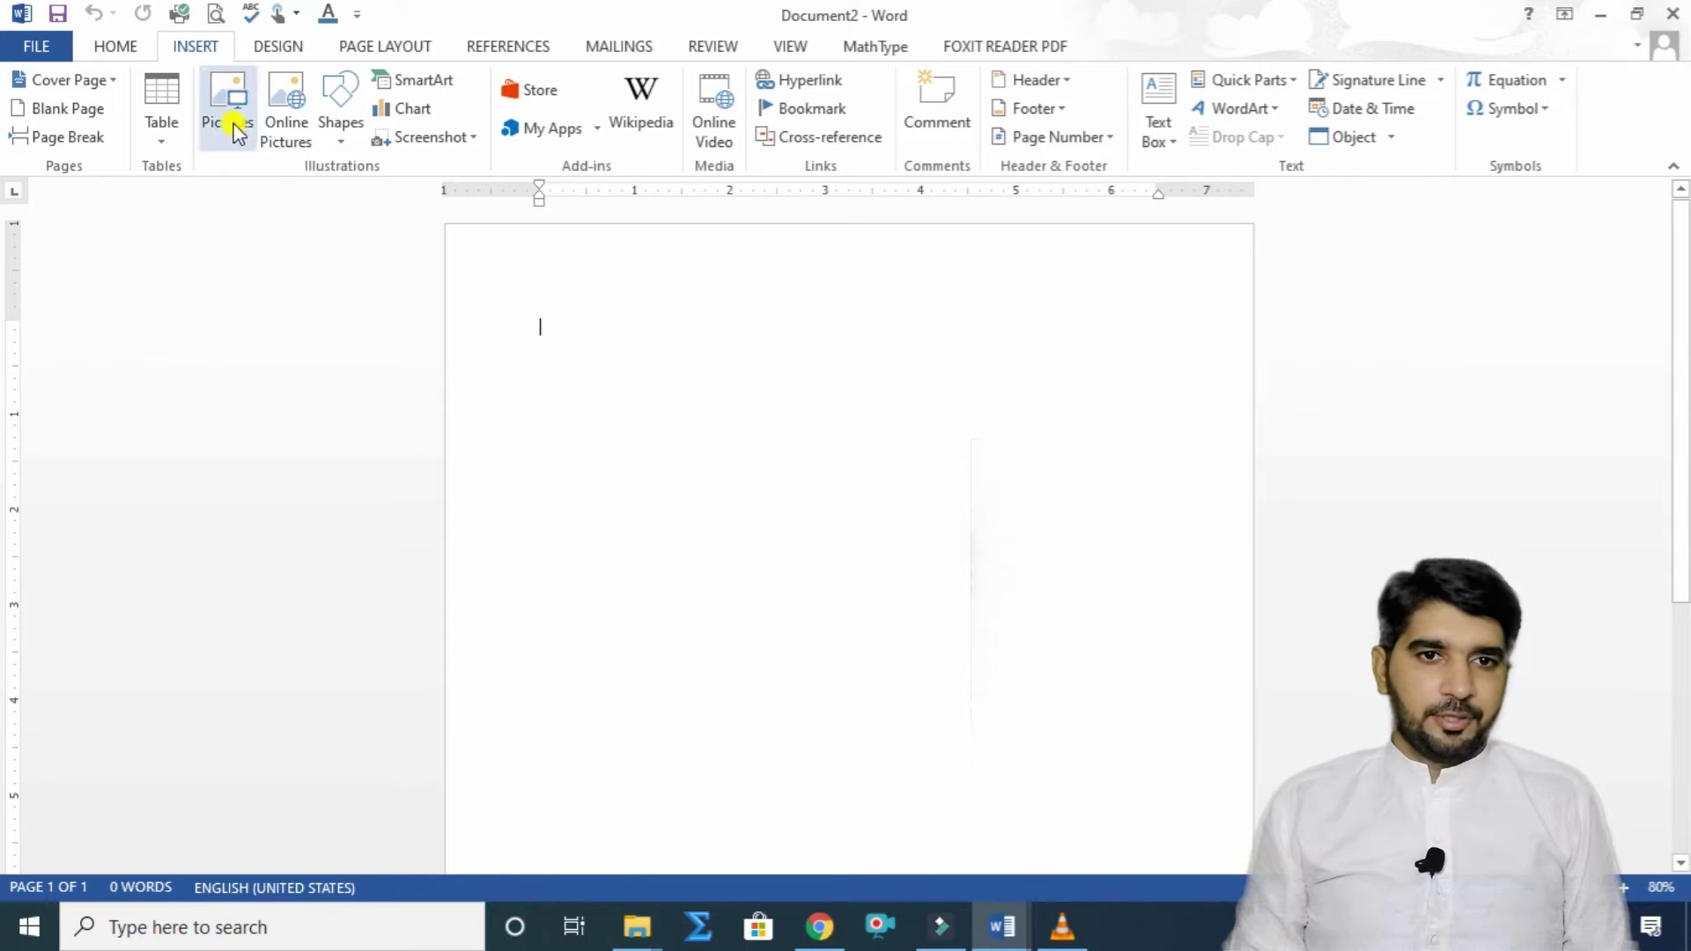
click(344, 123)
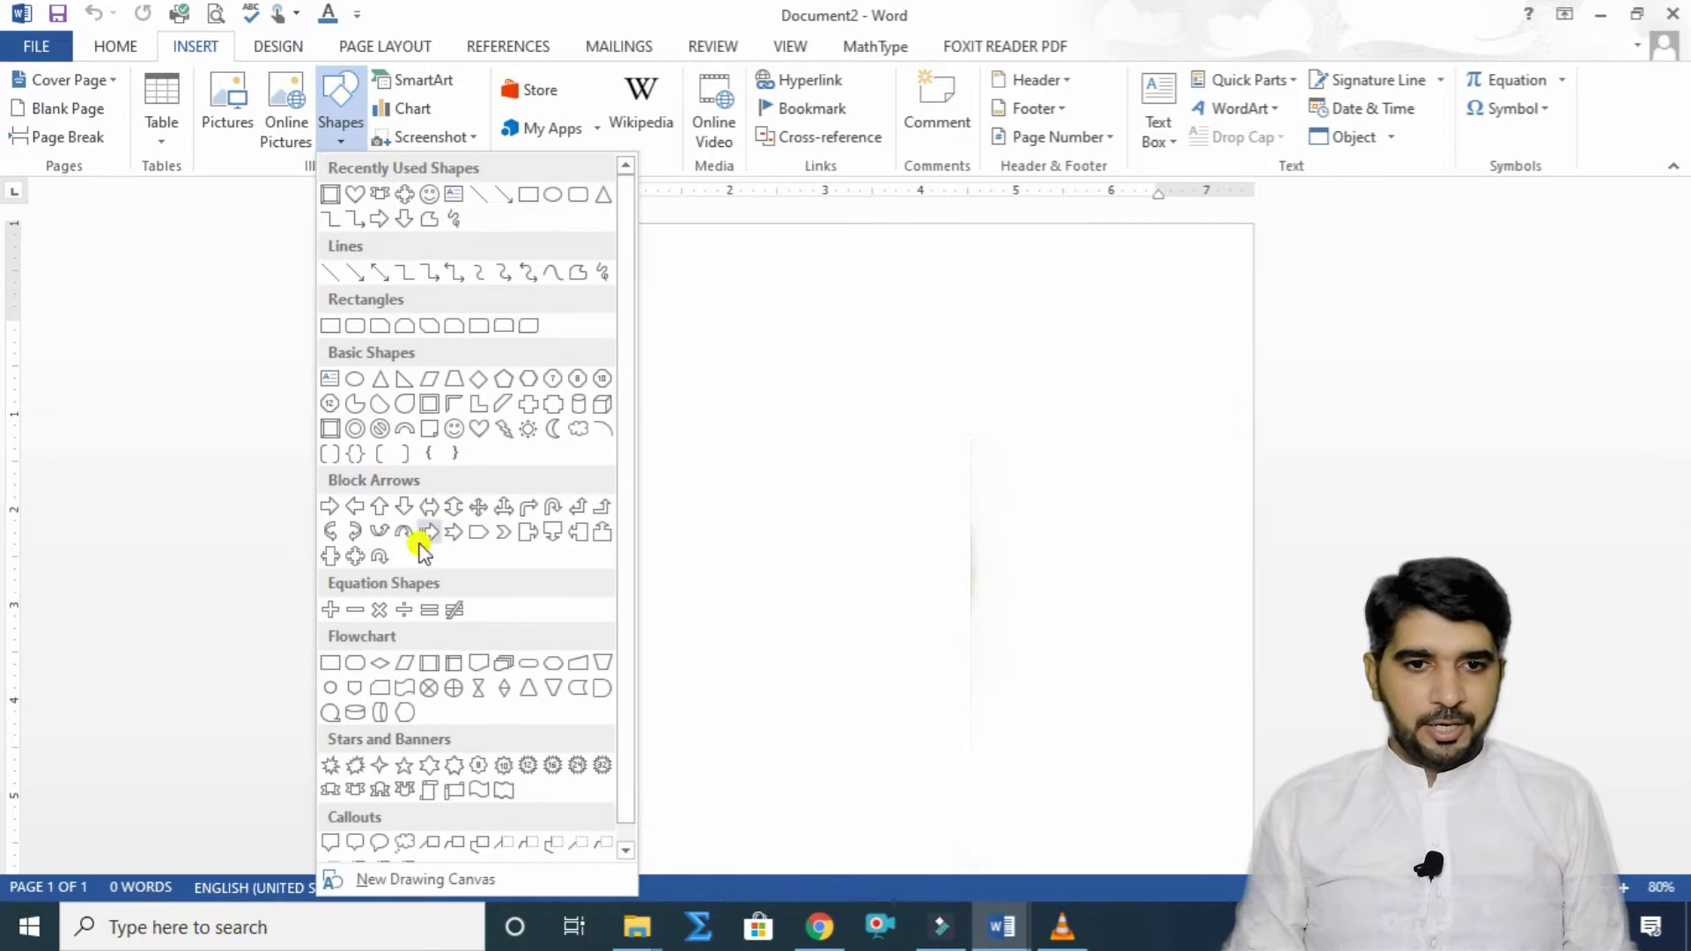
click(330, 428)
drag(654, 363, 762, 471)
mouse_move(691, 390)
mouse_down()
mouse_move(476, 280)
mouse_move(507, 263)
mouse_move(1227, 327)
mouse_up()
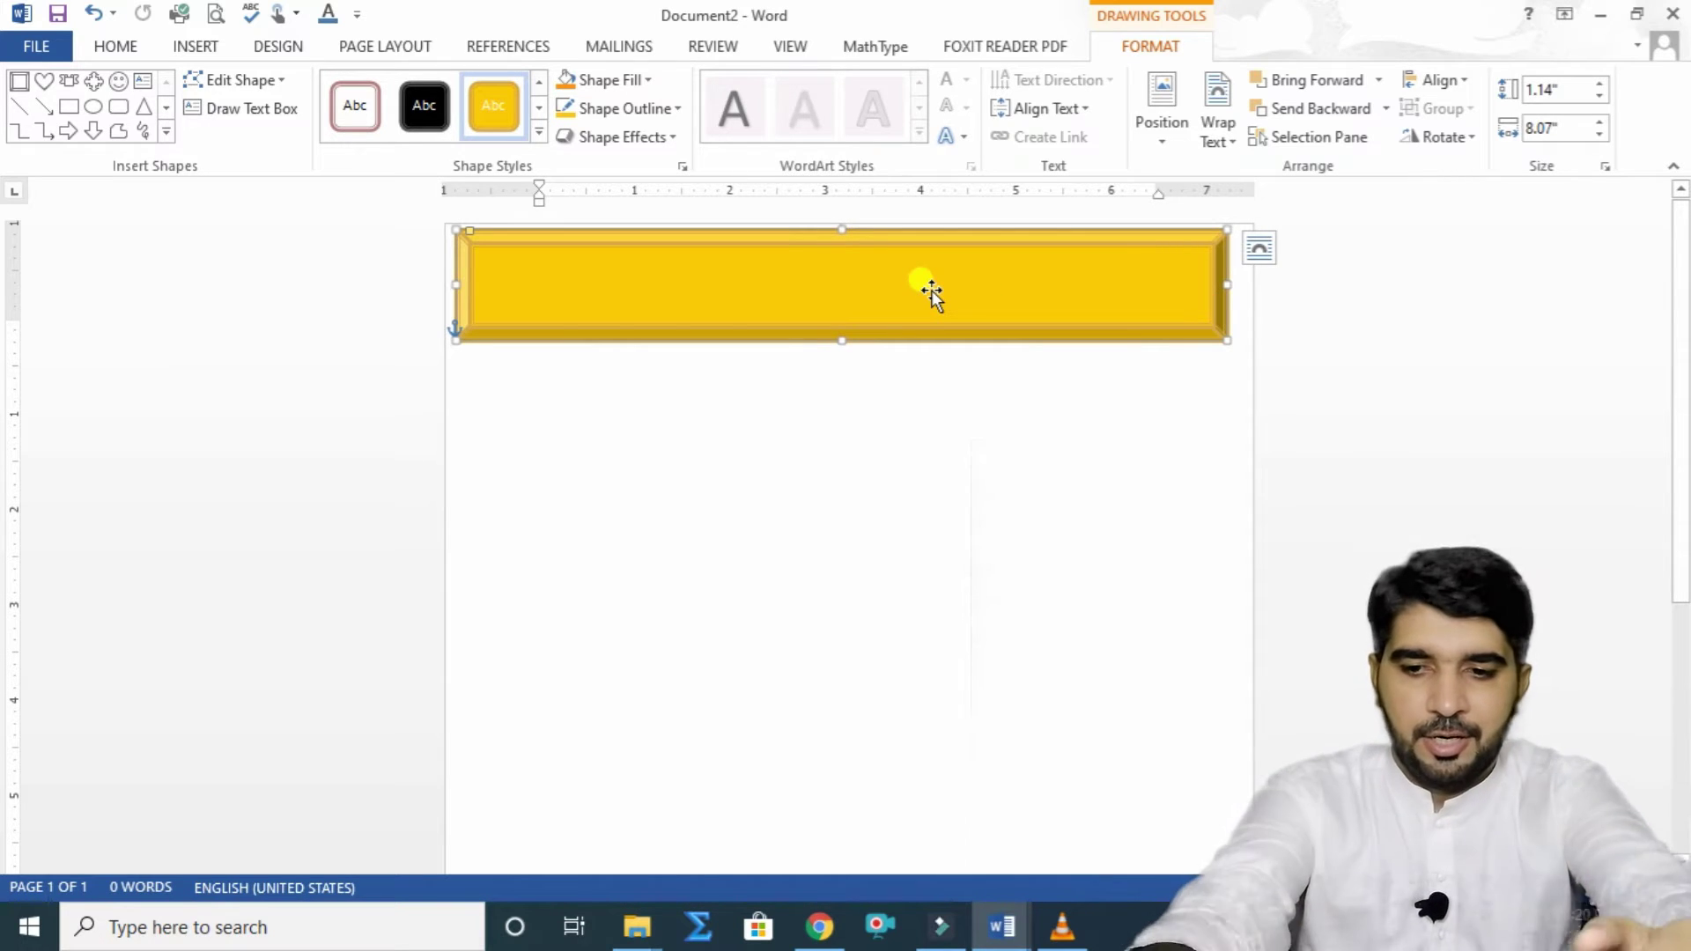
Step: Enter the text "Creativeahmadpk" inside the bevel banner
text(C)
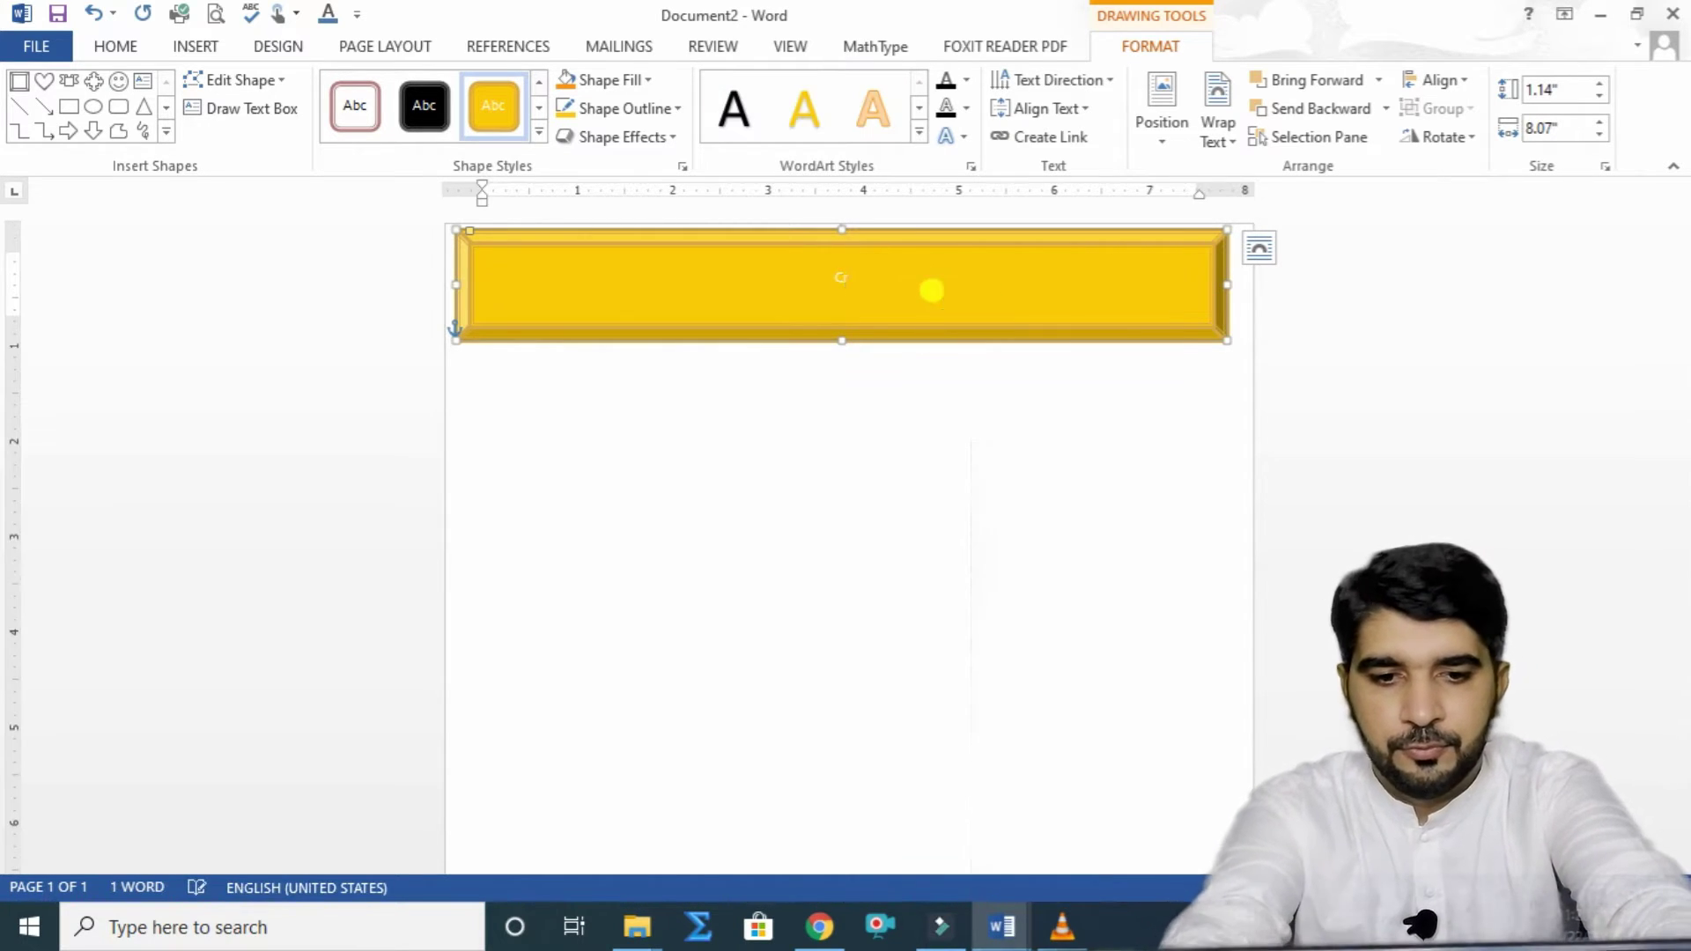
text(reativea)
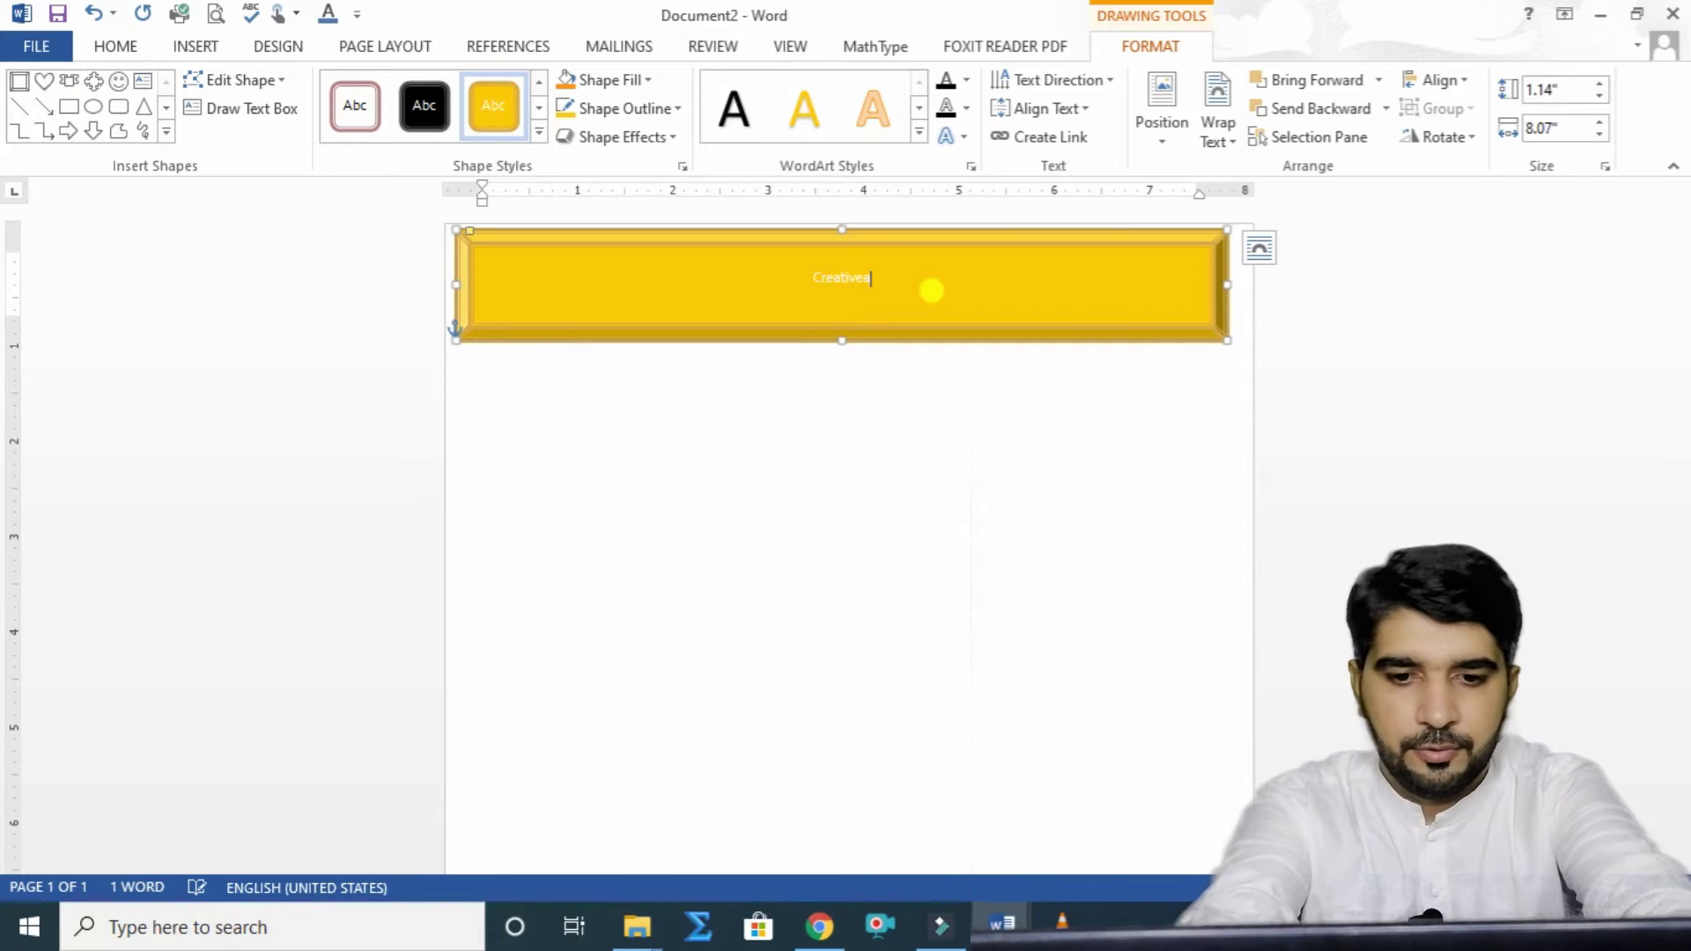
text(hmadpk)
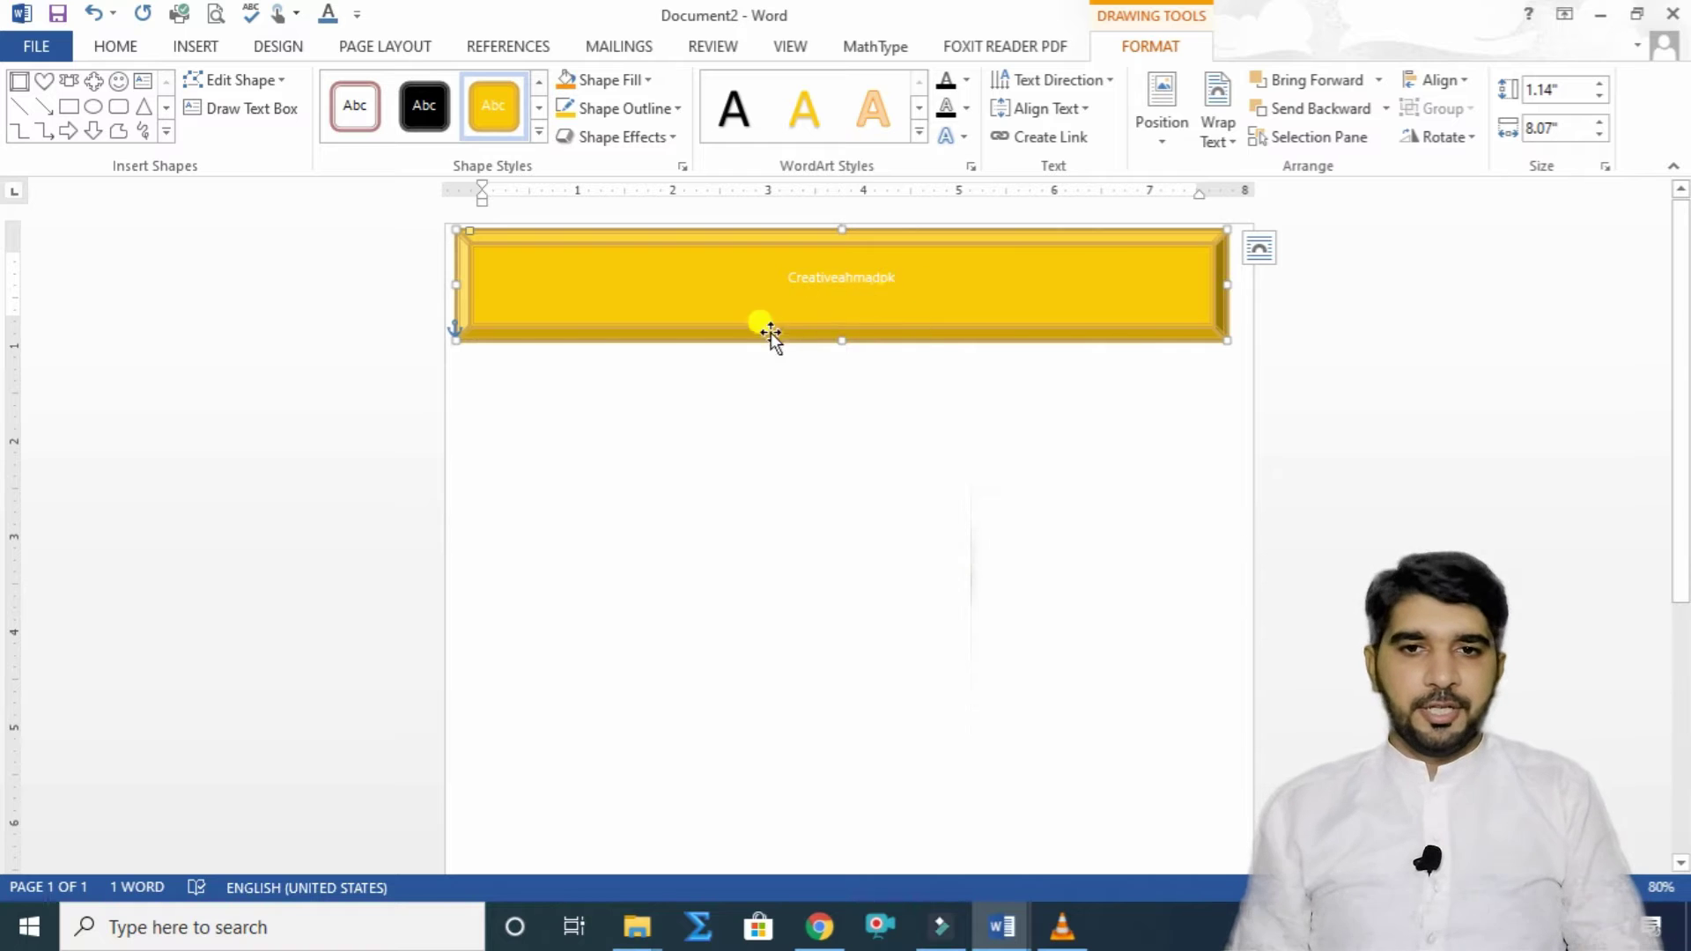
Step: Make the banner text bold and enlarge it to 48 pt
key(ctrl+a)
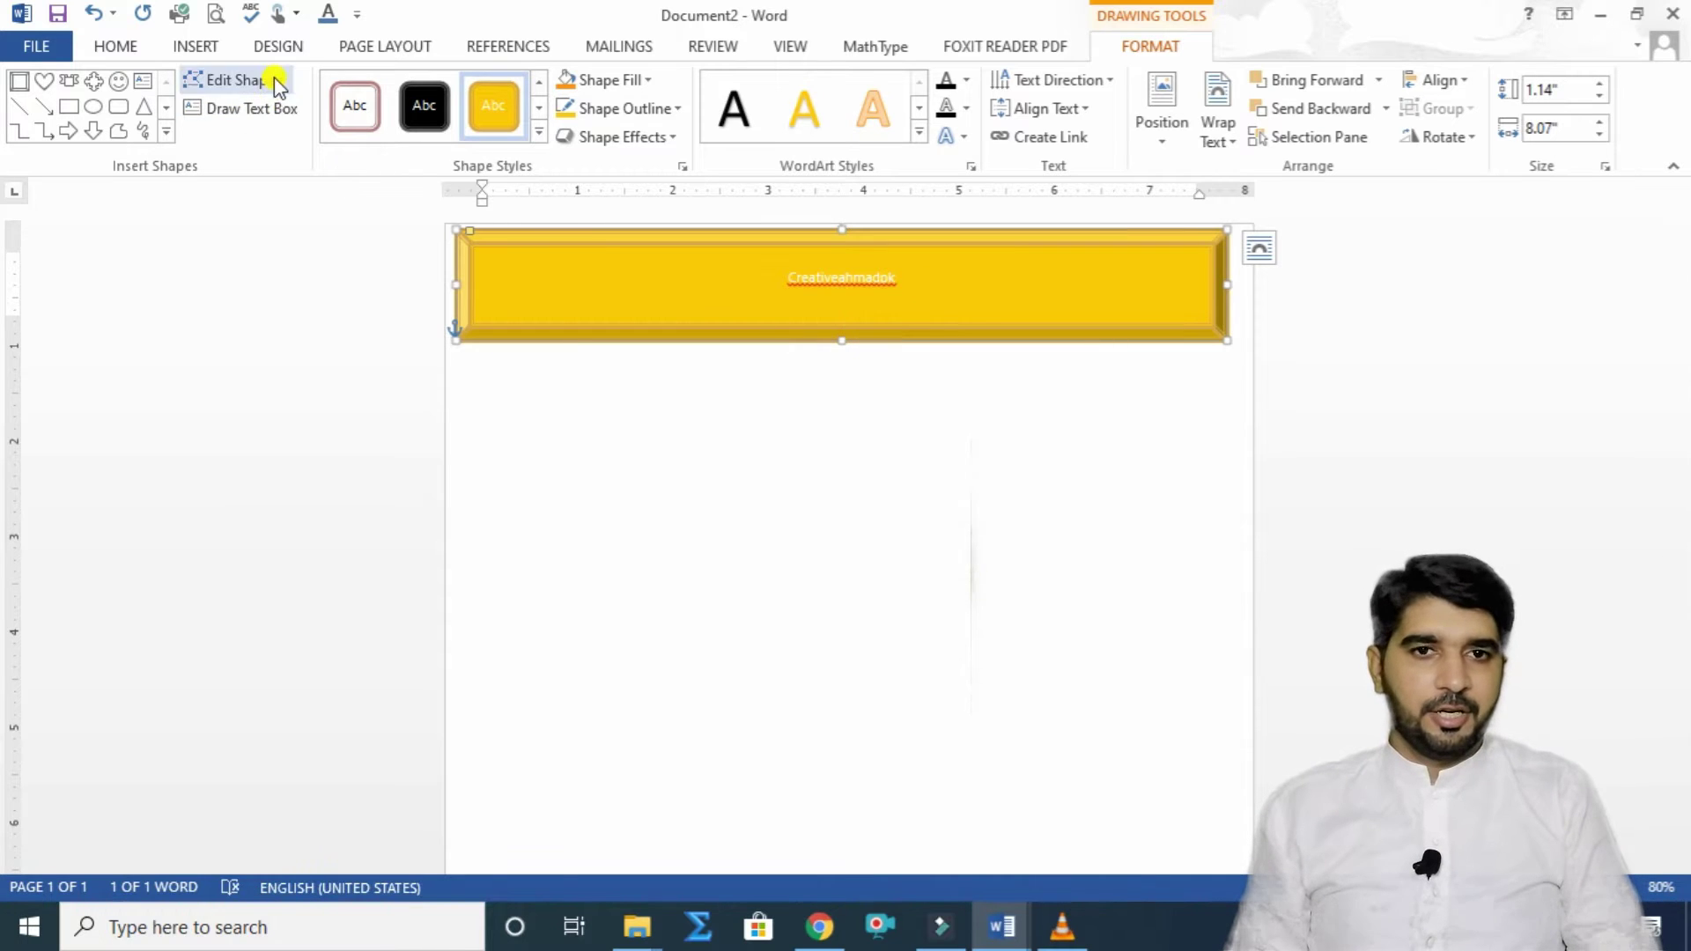
click(123, 46)
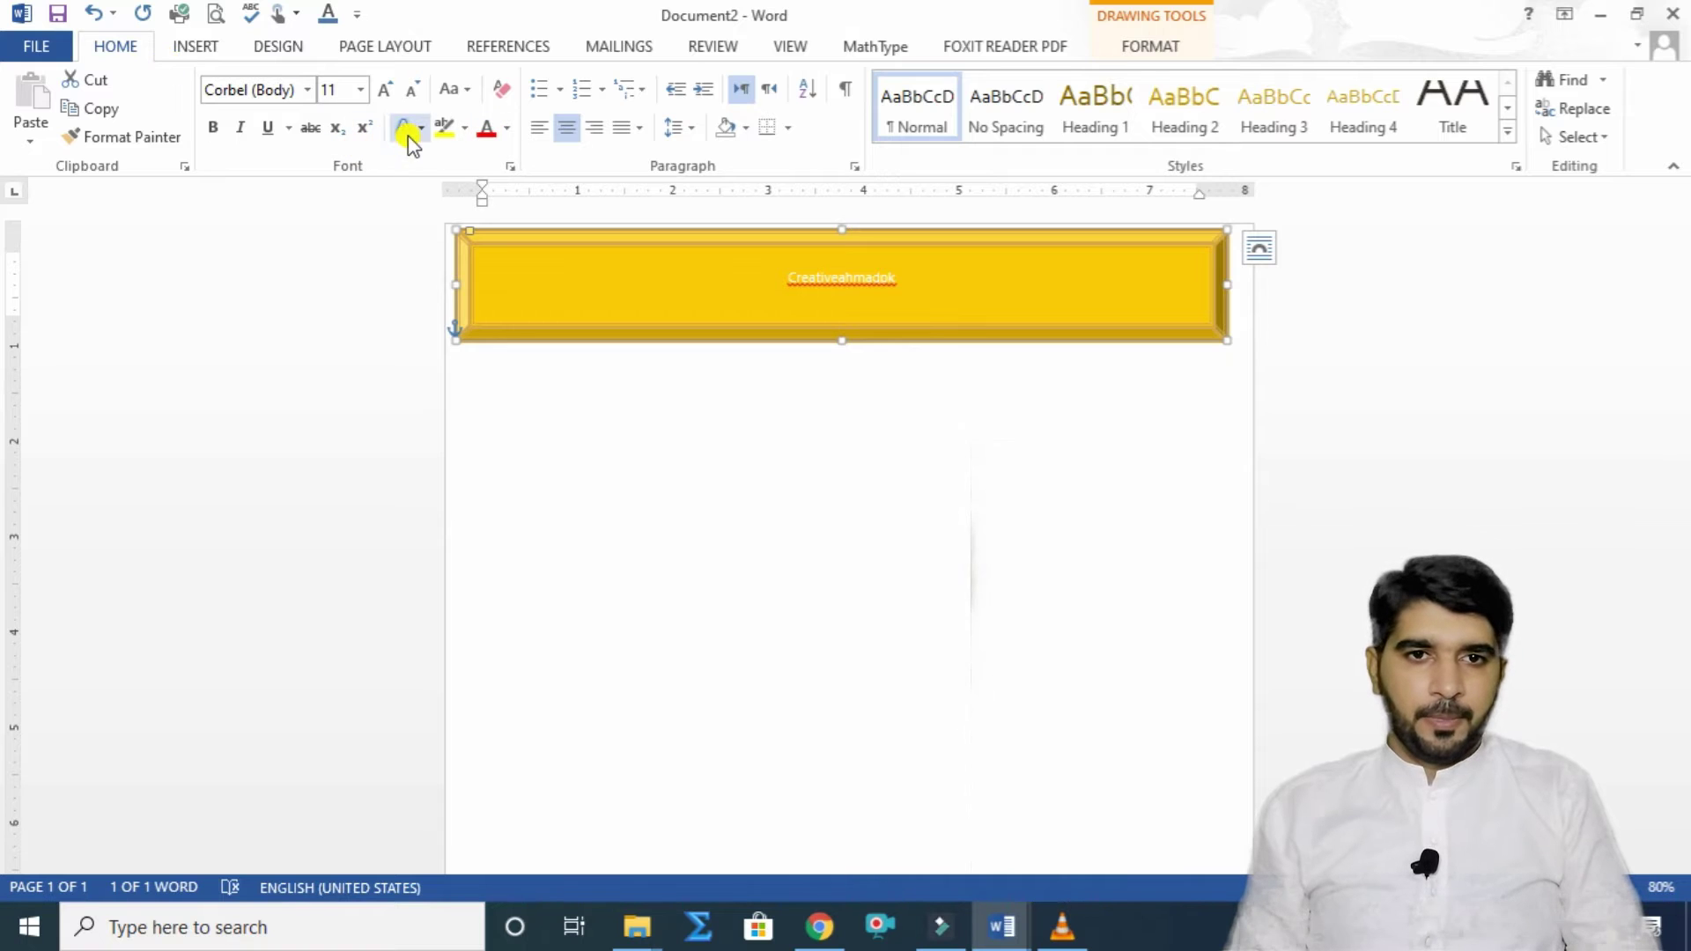
drag(566, 264, 567, 287)
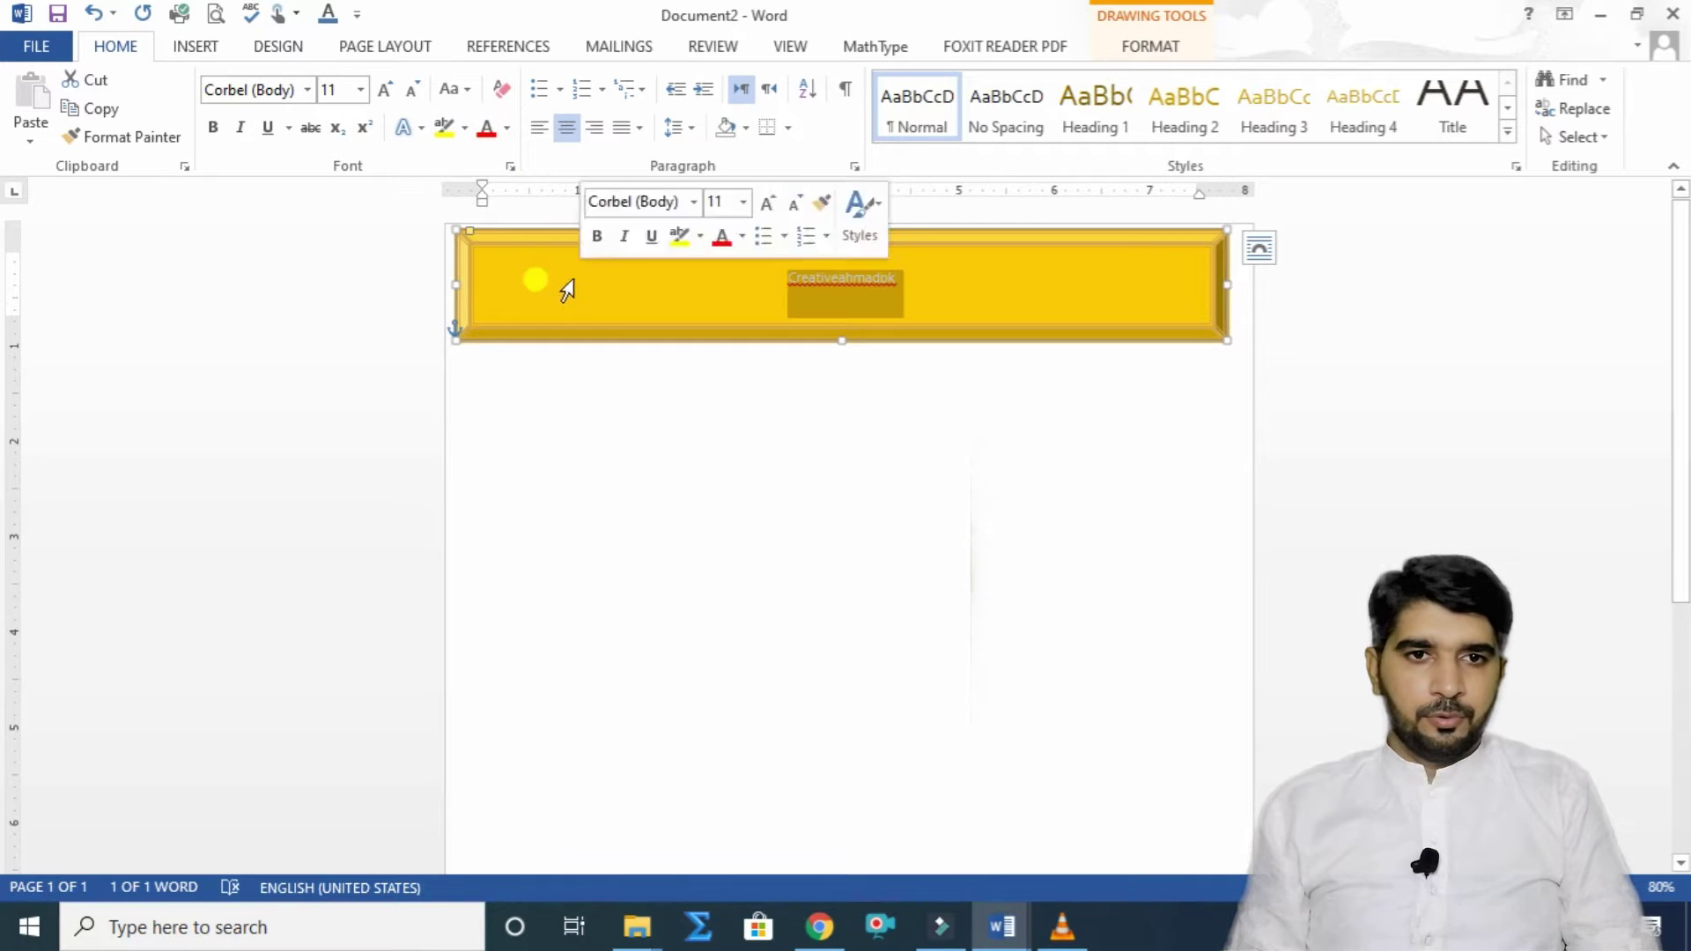
click(211, 129)
click(388, 89)
click(389, 89)
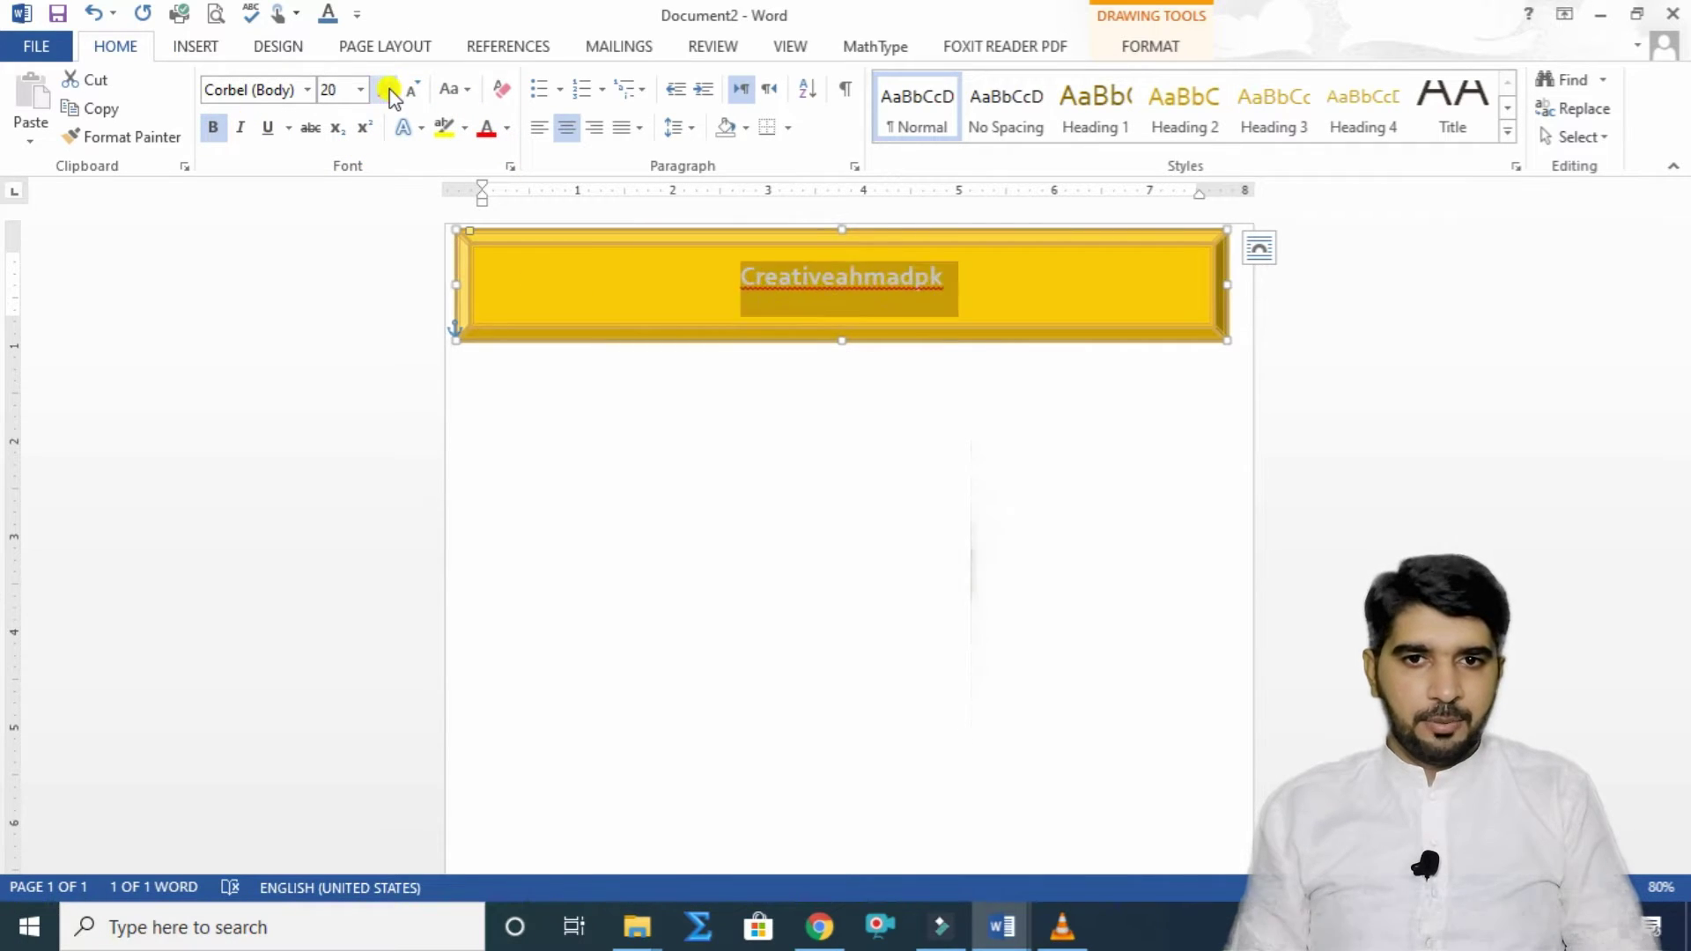
click(389, 89)
click(388, 89)
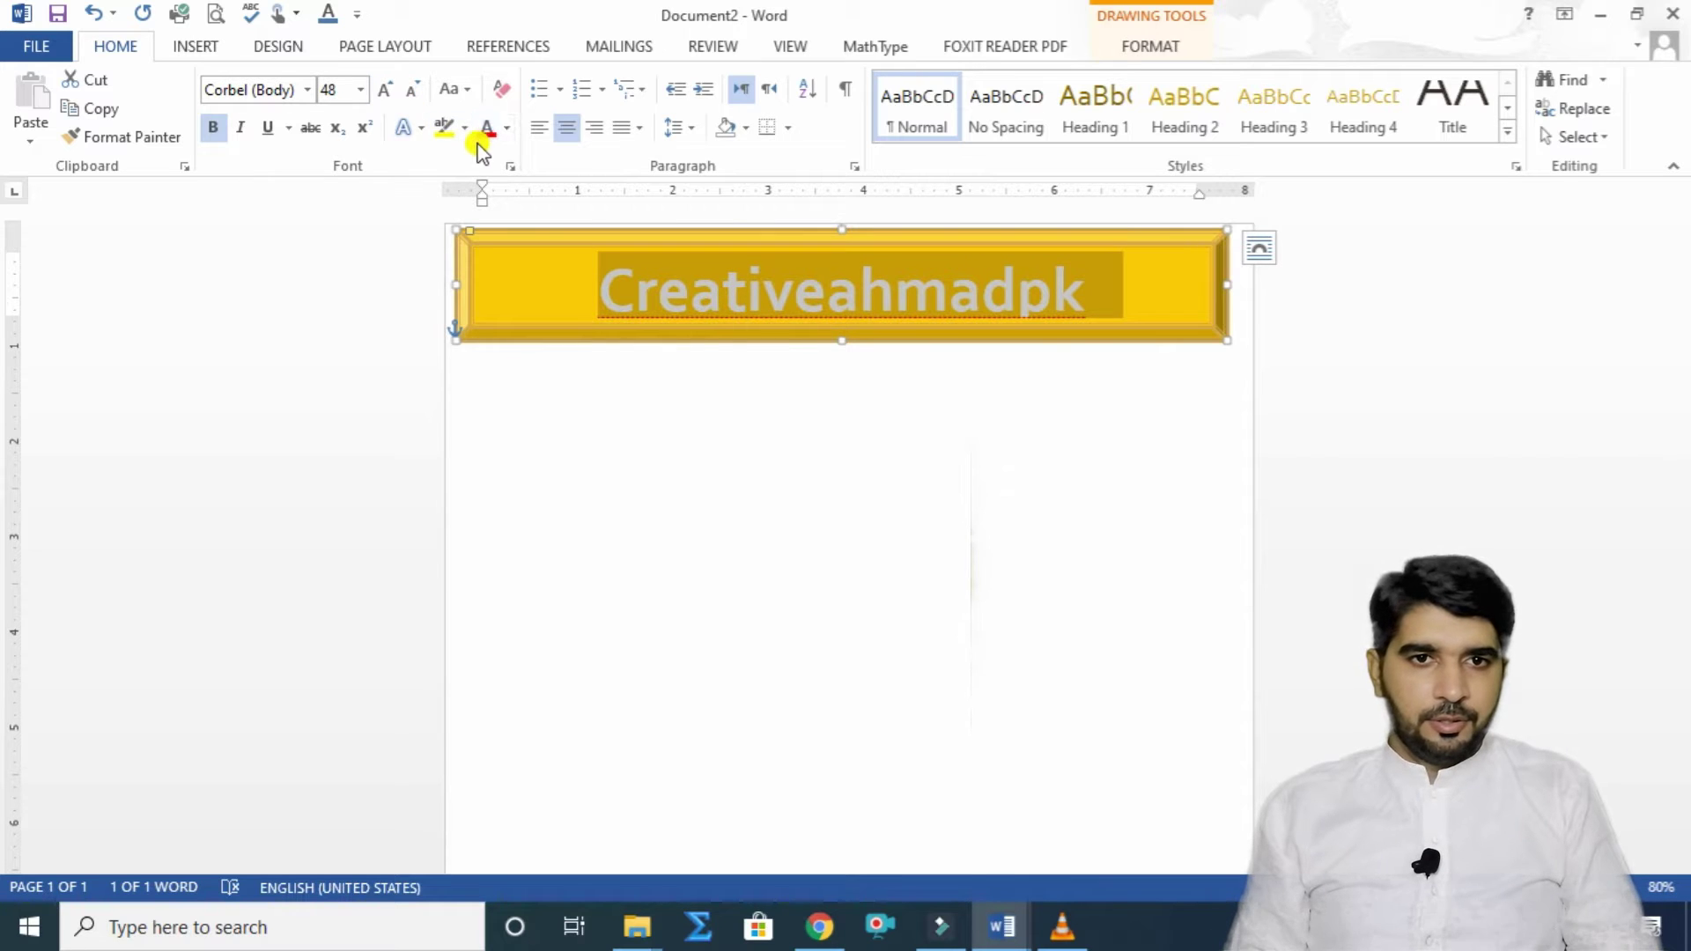
click(483, 326)
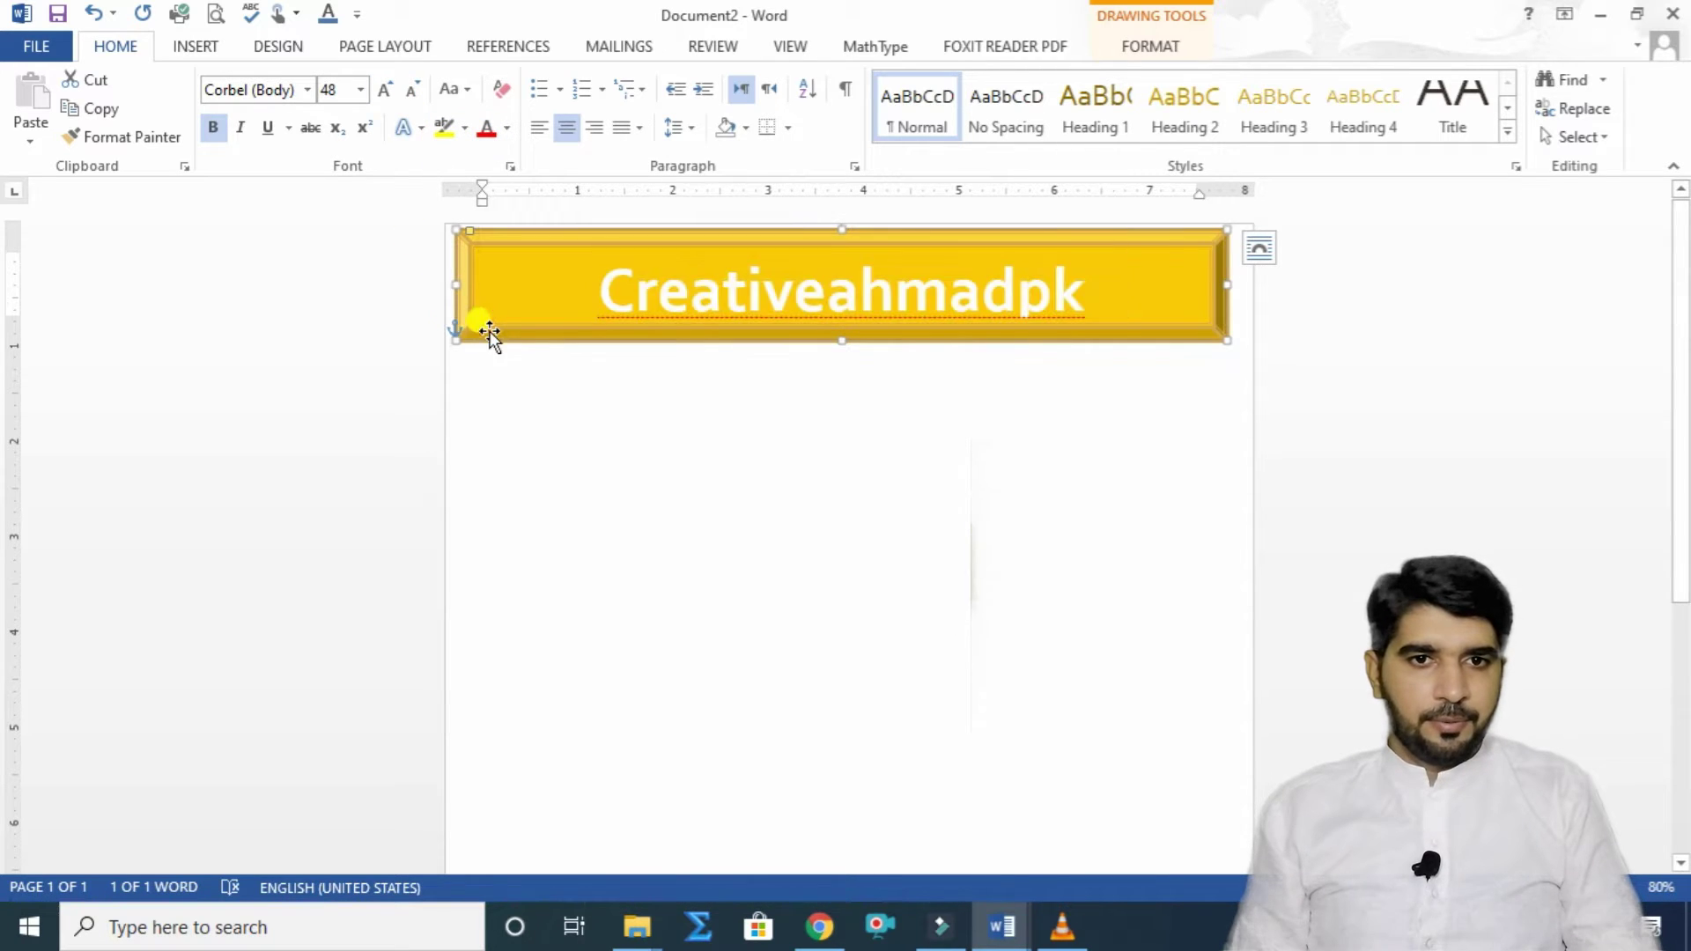
Step: Insert a 1" by 1" smiley face shape on the page below the banner
click(200, 54)
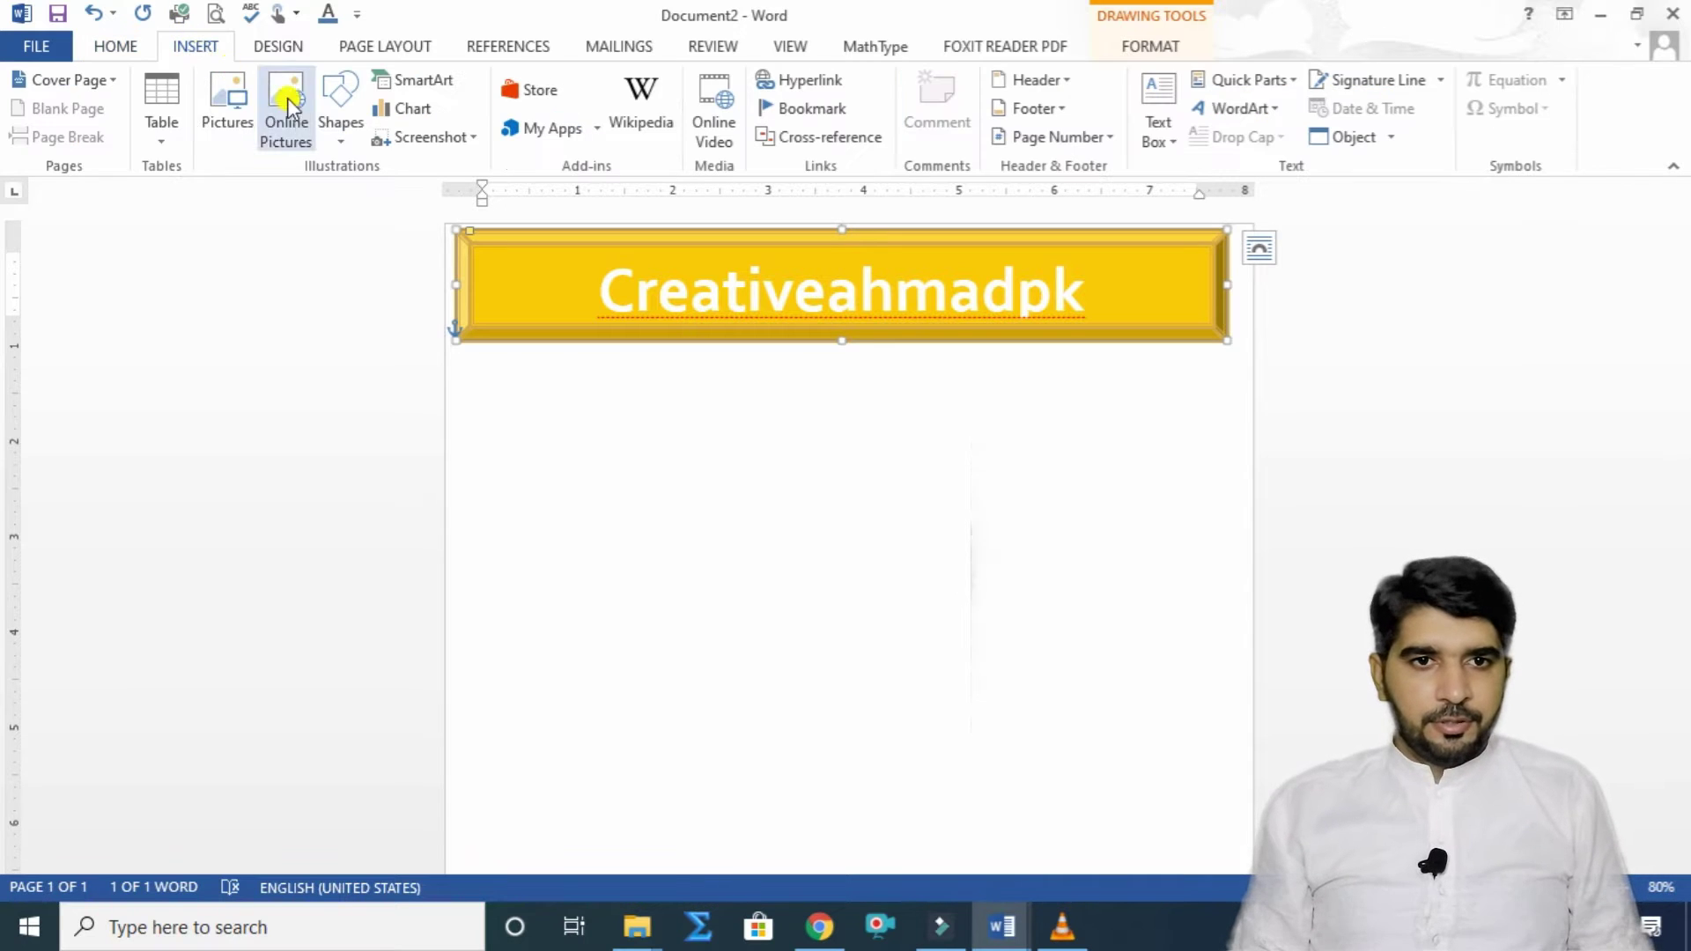
click(340, 124)
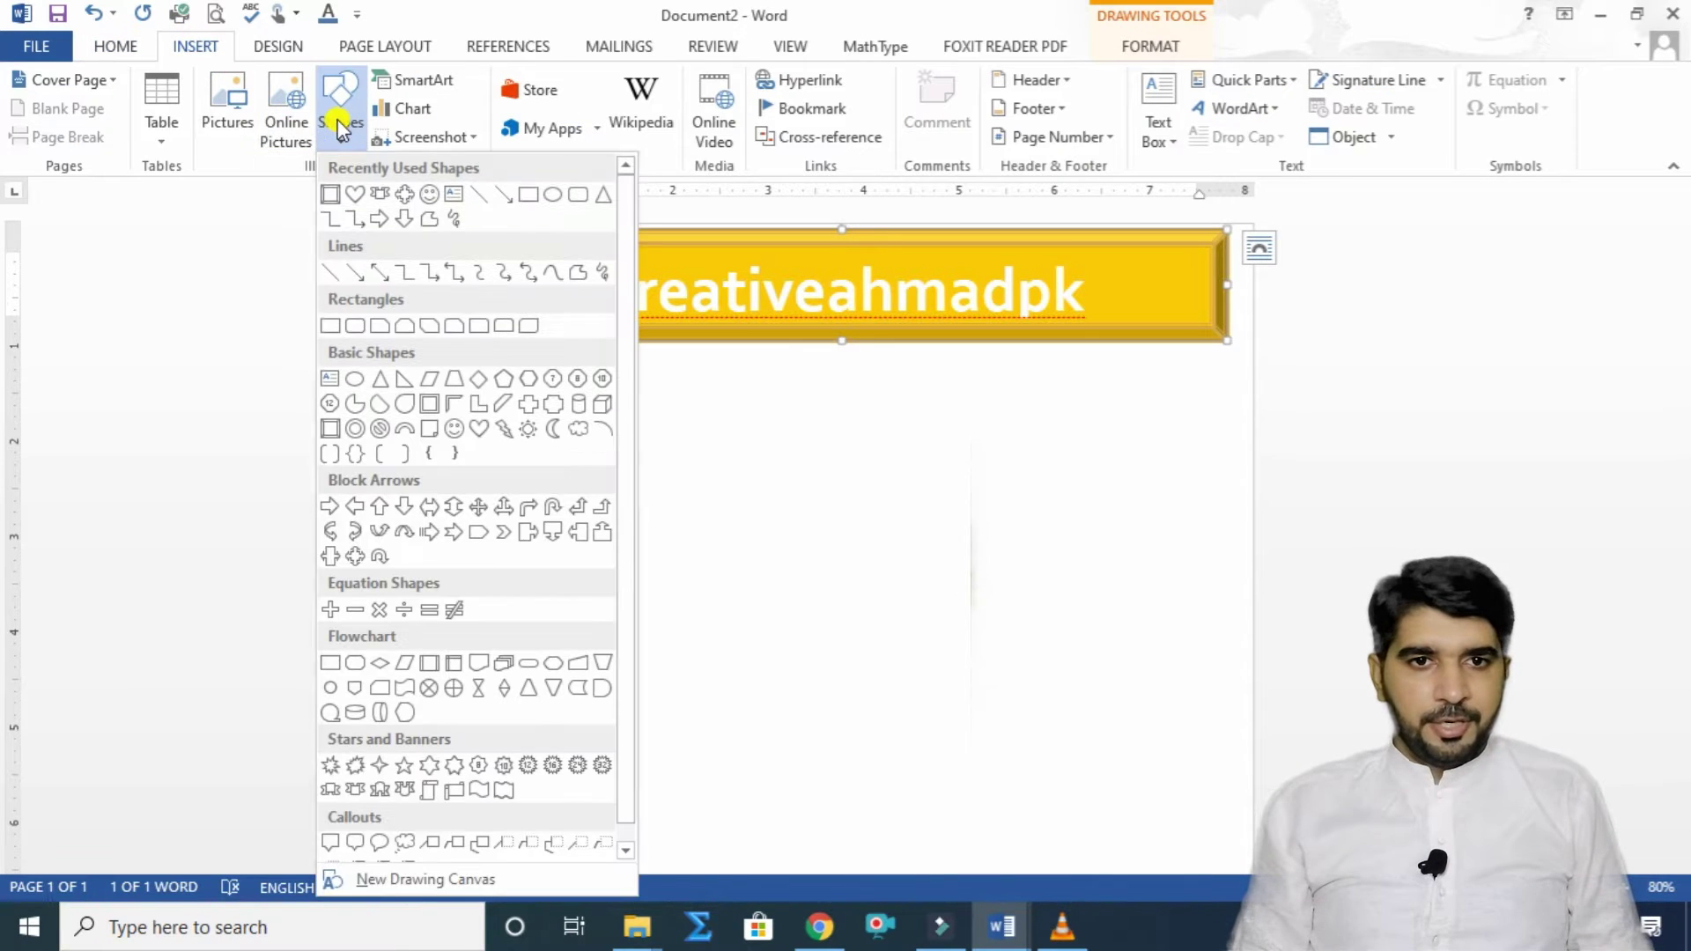
click(428, 195)
click(779, 578)
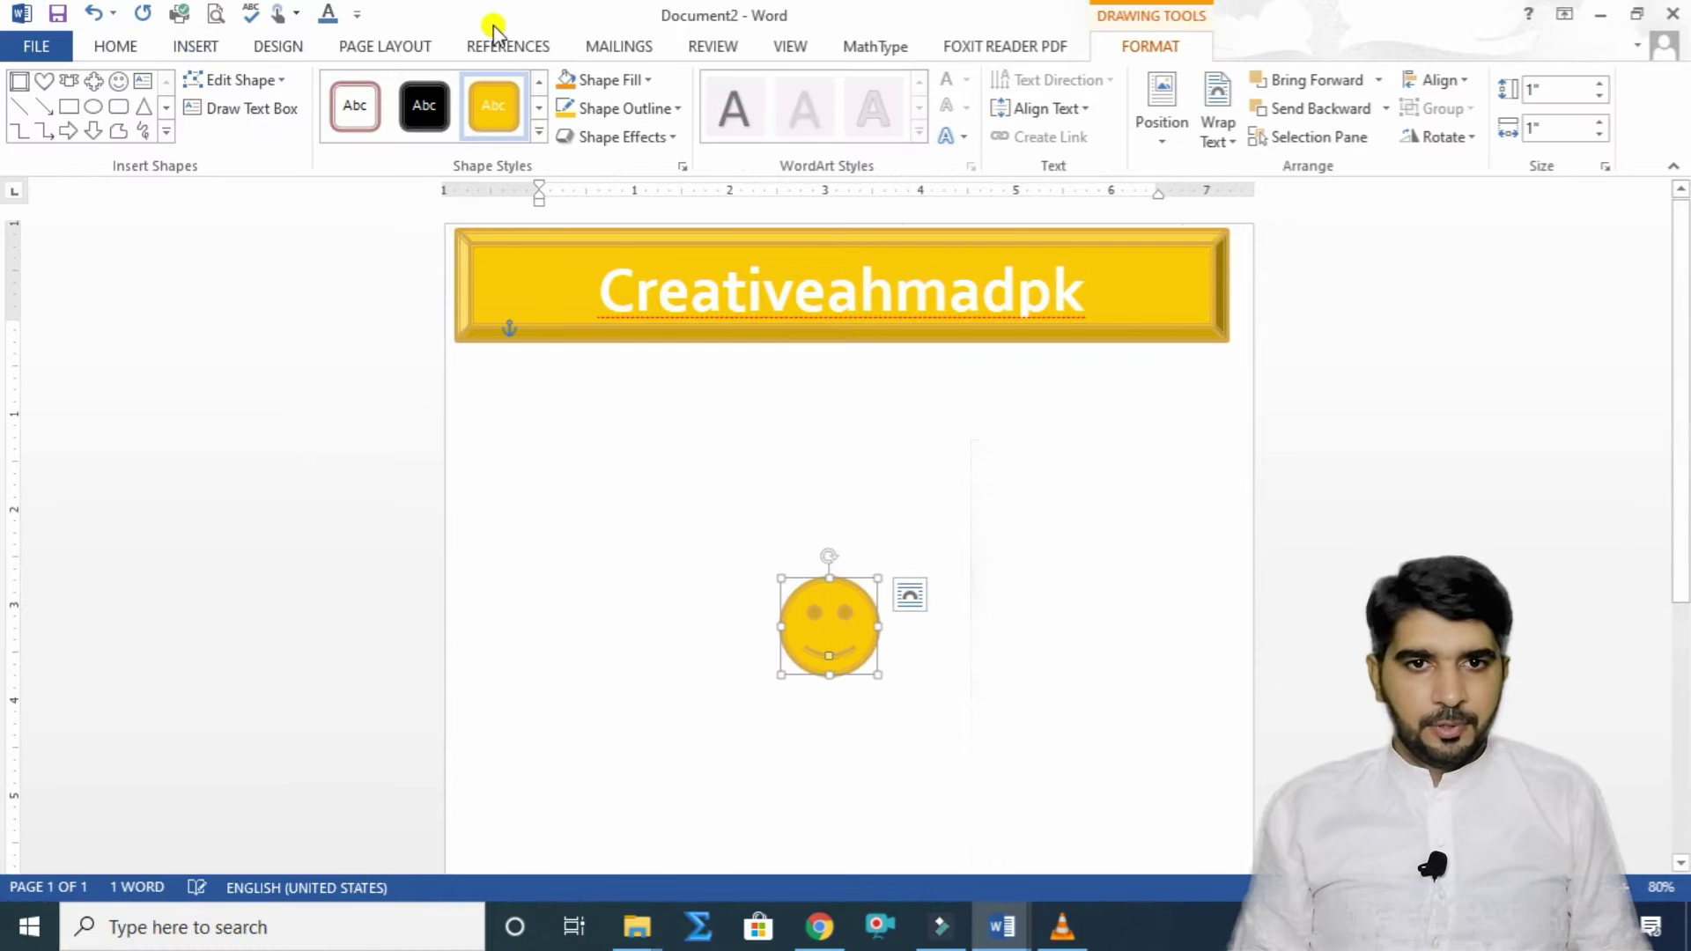
Step: Apply the red gradient shape style to the smiley face, enlarge it, and place it at the page's left edge below the banner
click(539, 132)
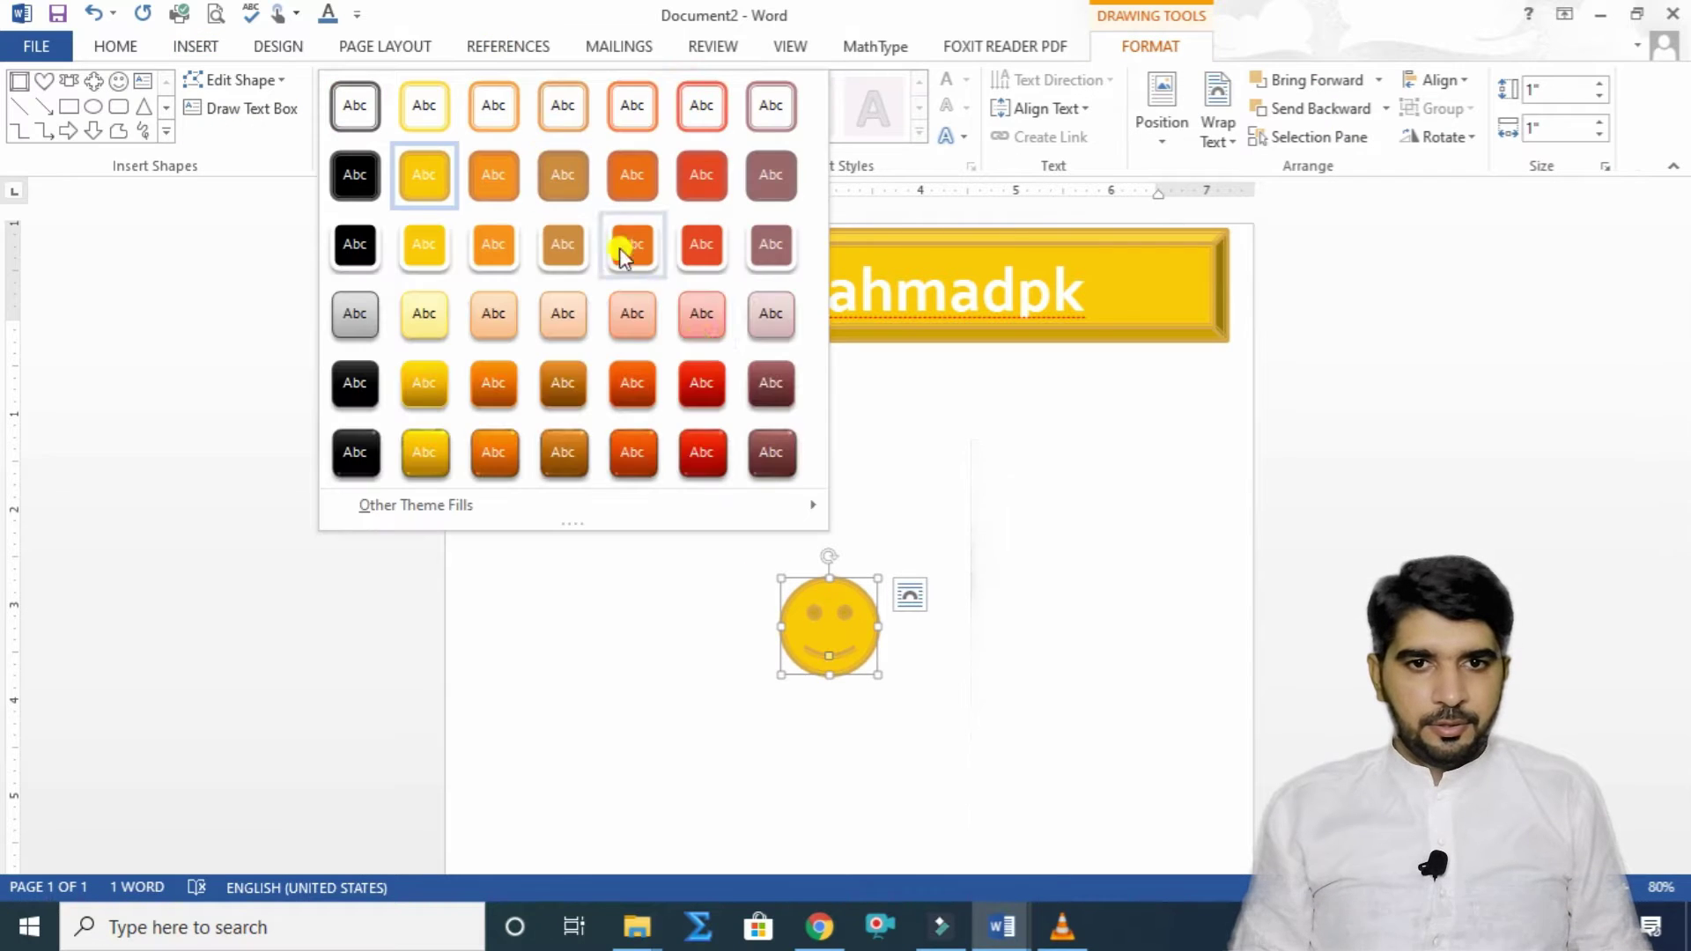
click(698, 389)
drag(874, 671, 1032, 806)
drag(960, 684, 630, 470)
Step: Insert a 1" by 1" heart shape on the page to the right of the smiley face
click(196, 47)
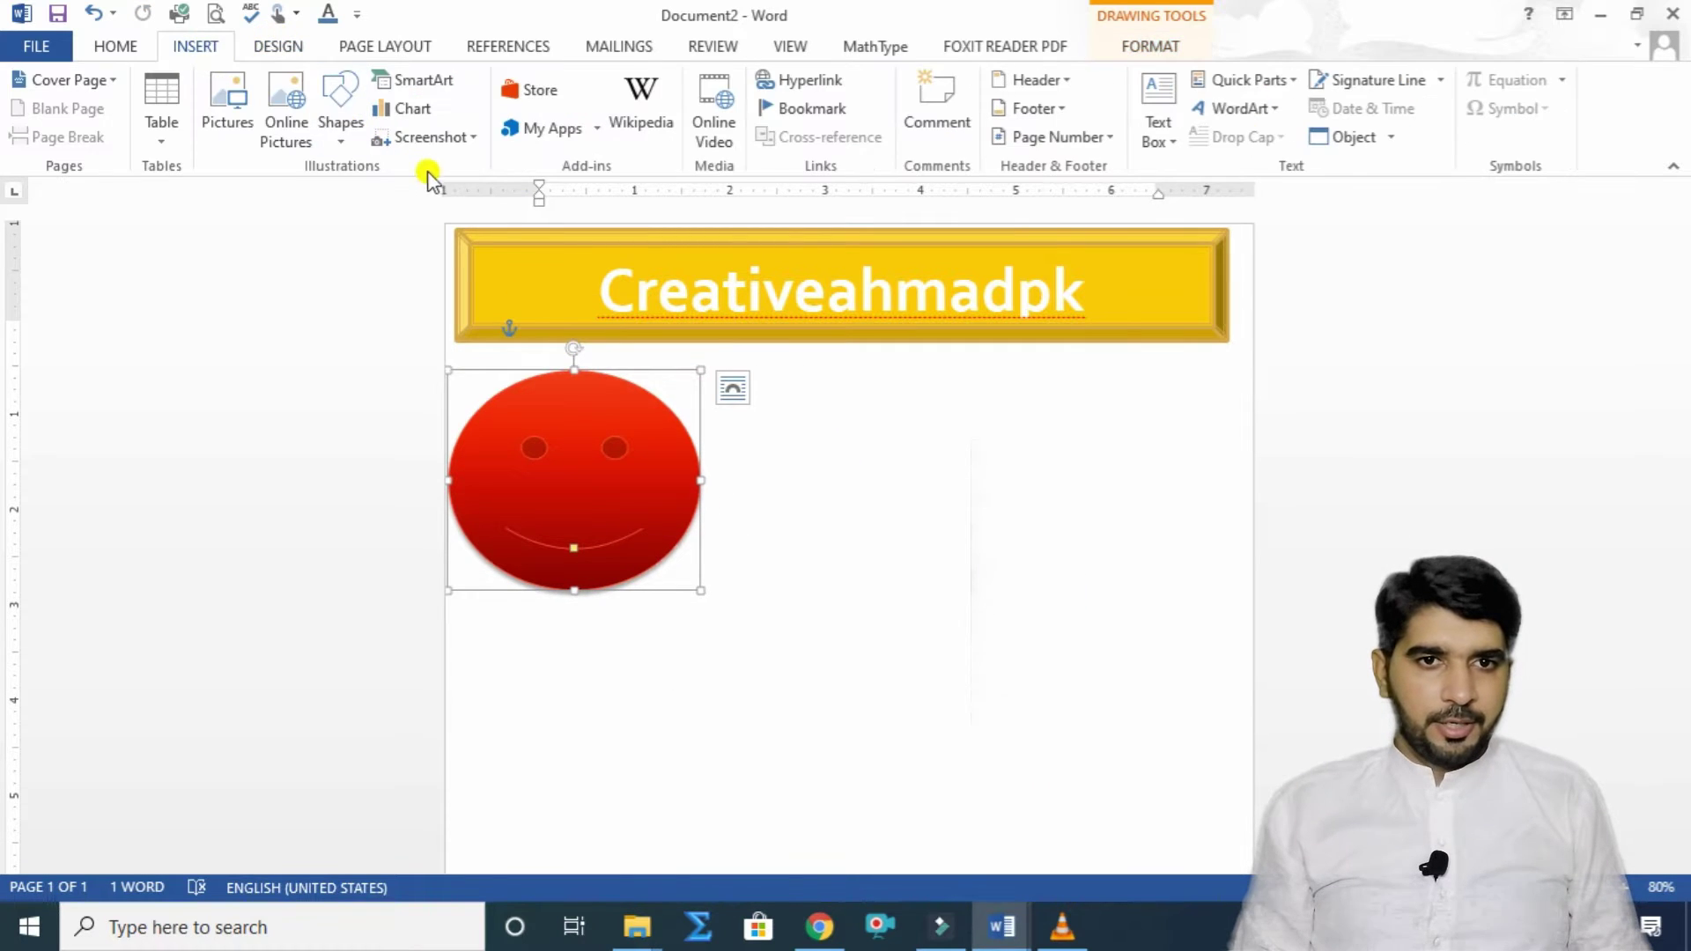
click(338, 102)
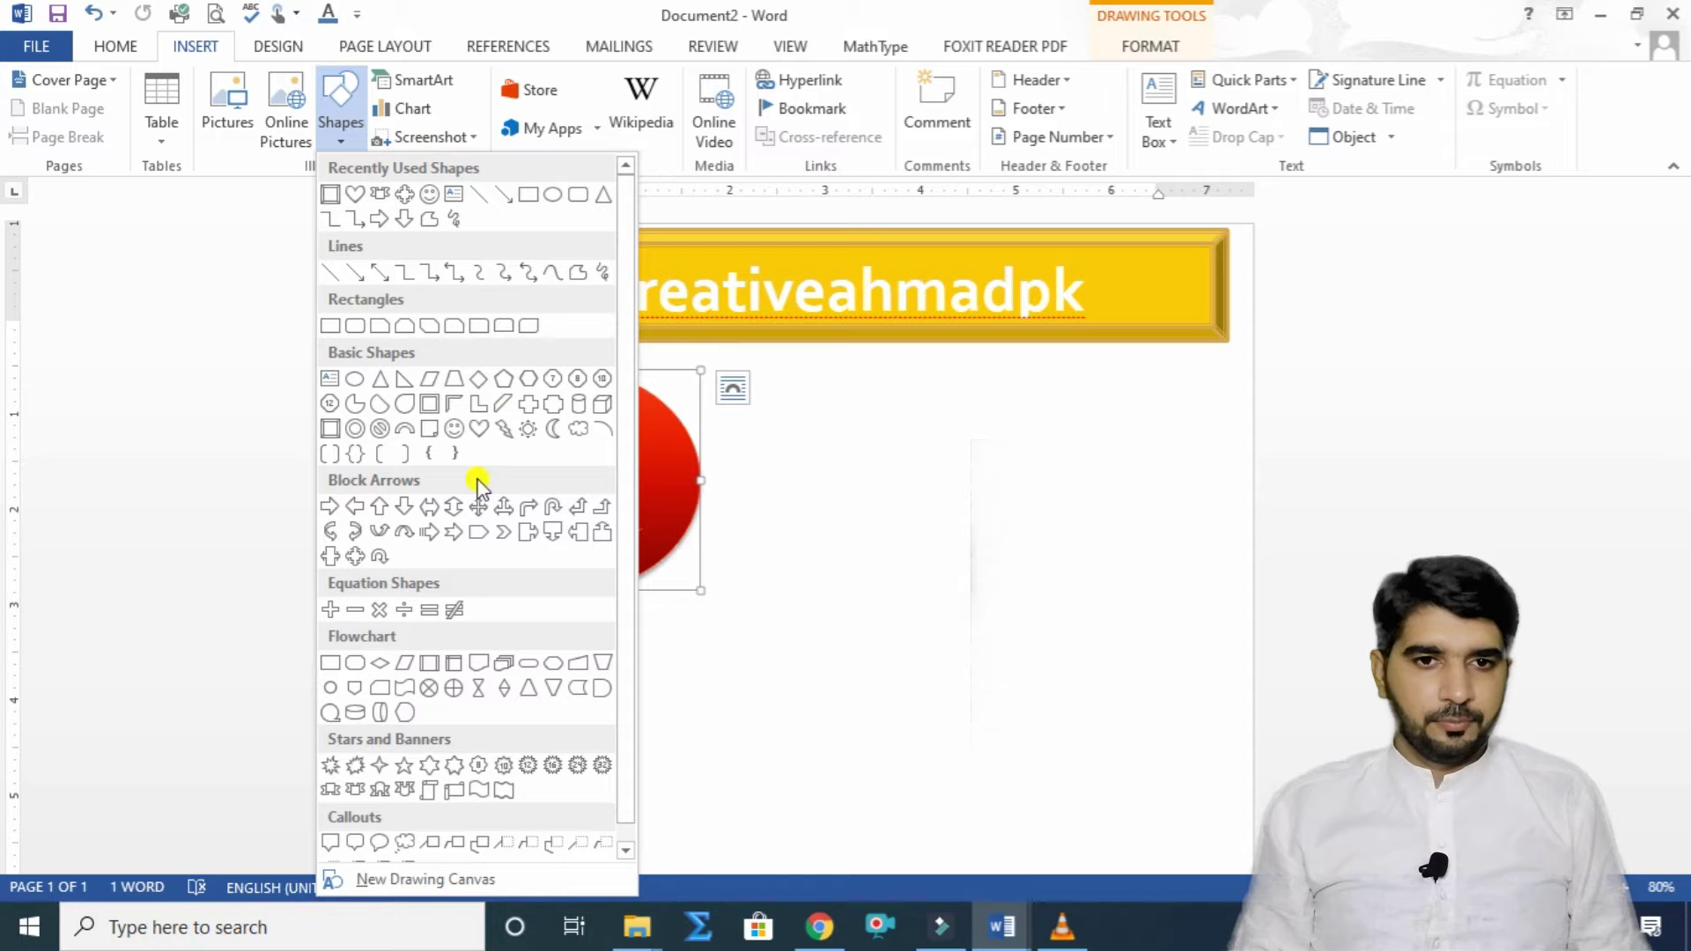
click(476, 431)
click(906, 464)
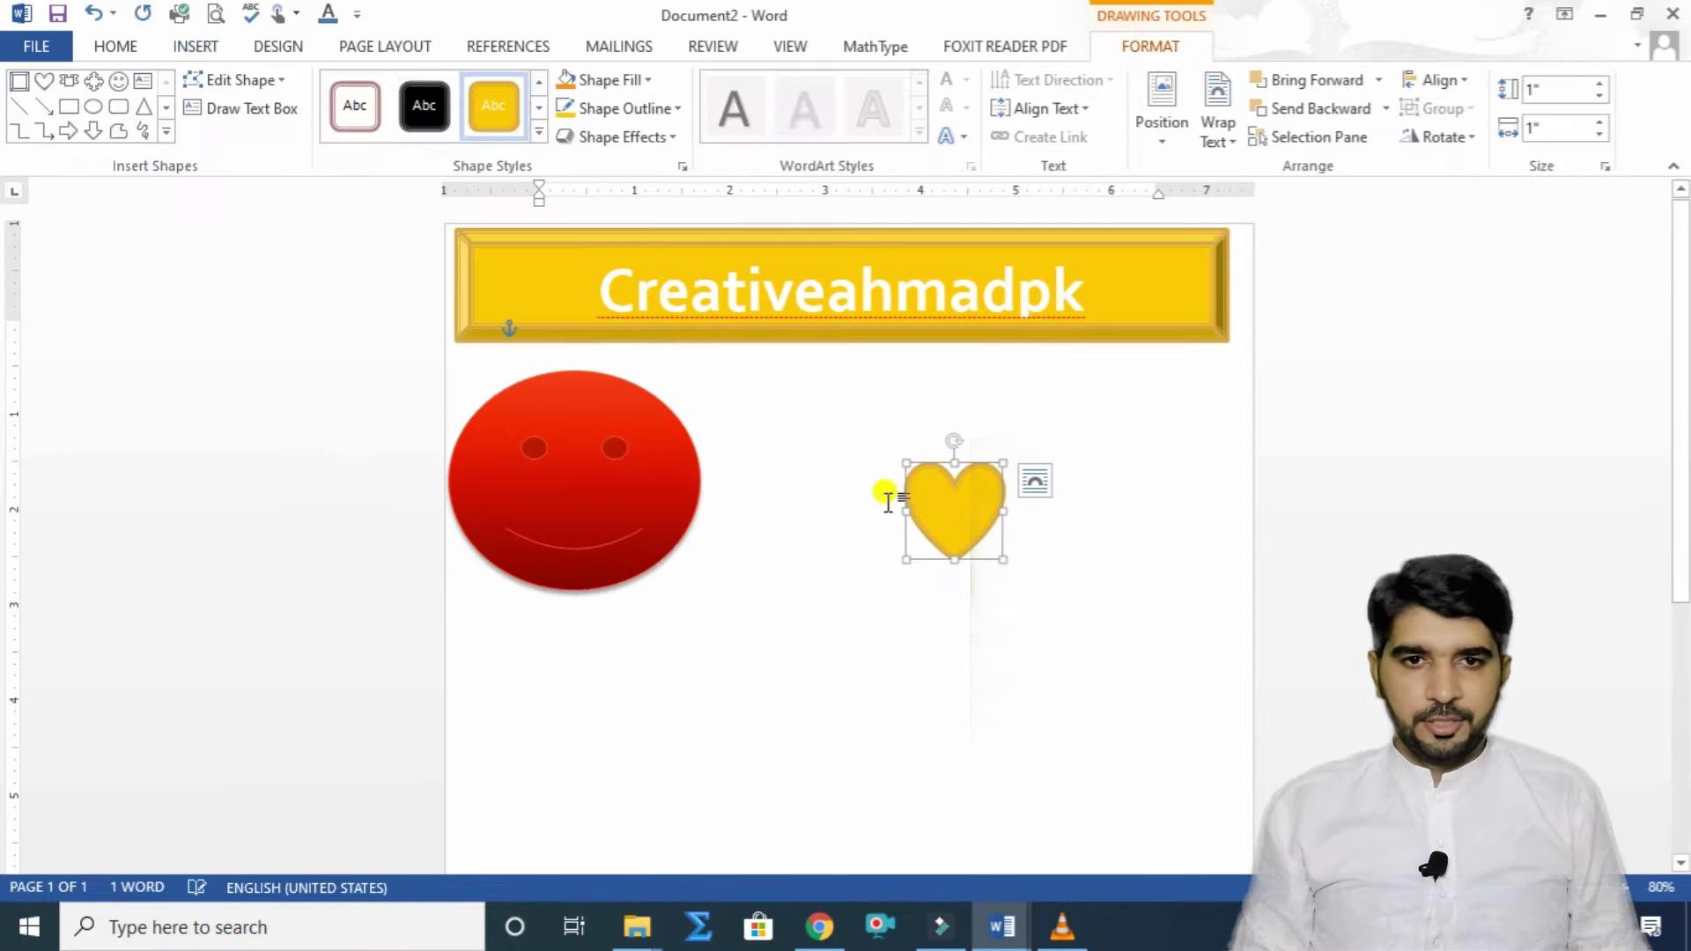
Step: Apply the black gradient shape style to the heart, enlarge it to about 1.95" by 2.17", and place it near the page's right edge
click(538, 132)
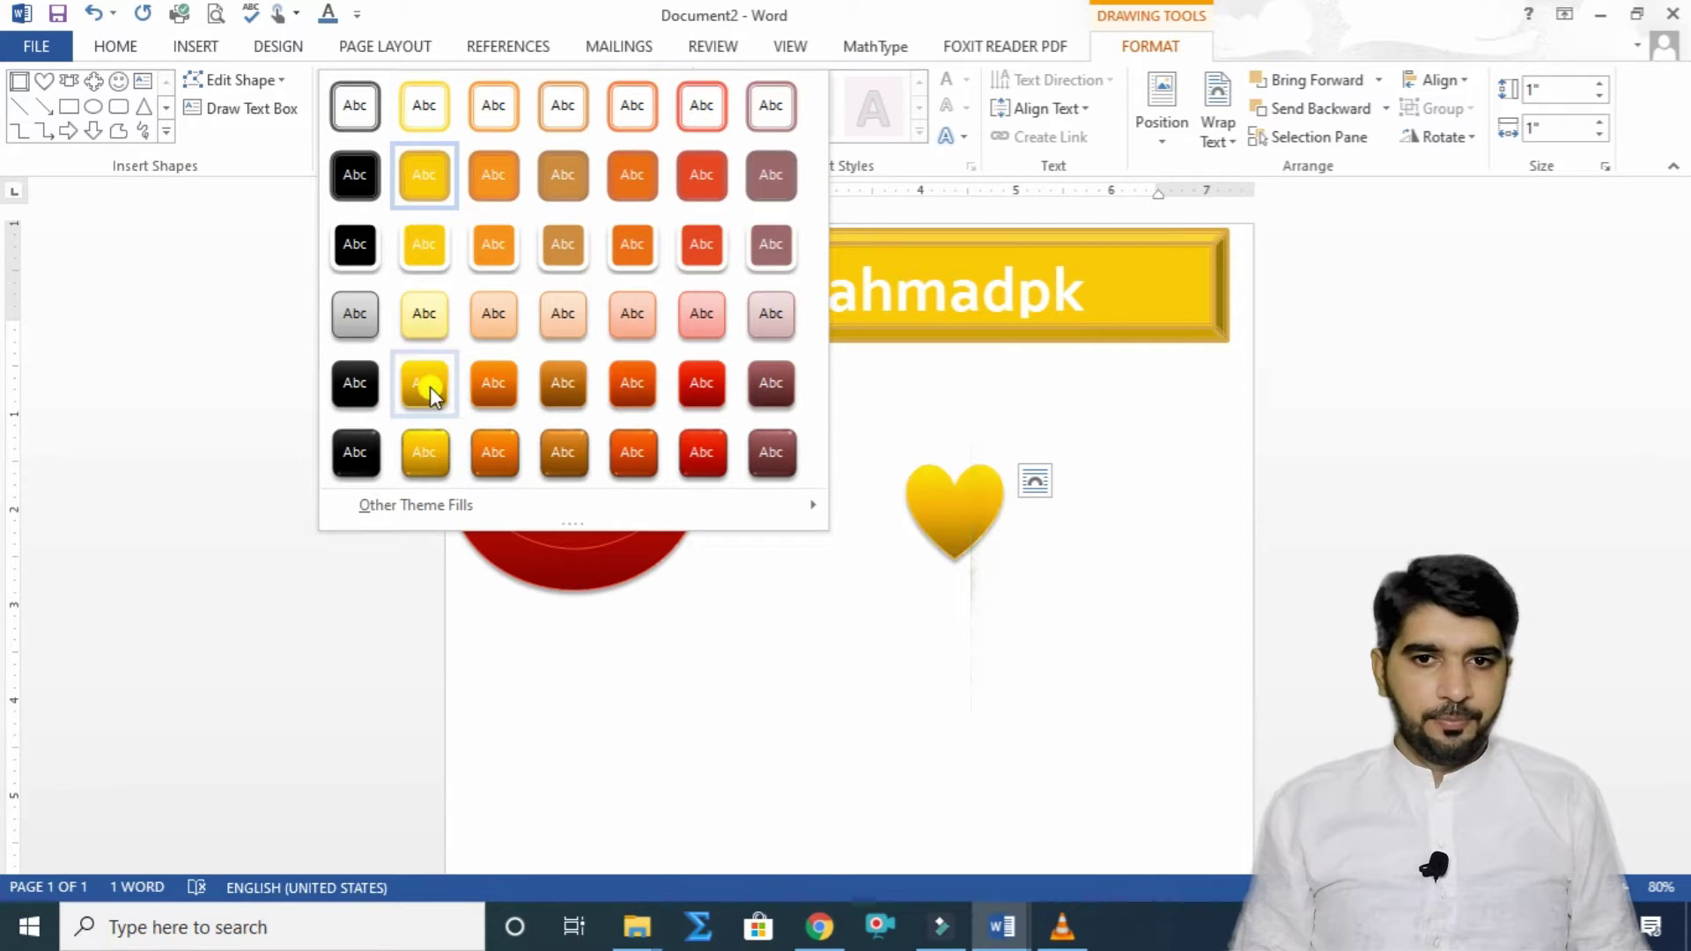
click(423, 387)
click(538, 132)
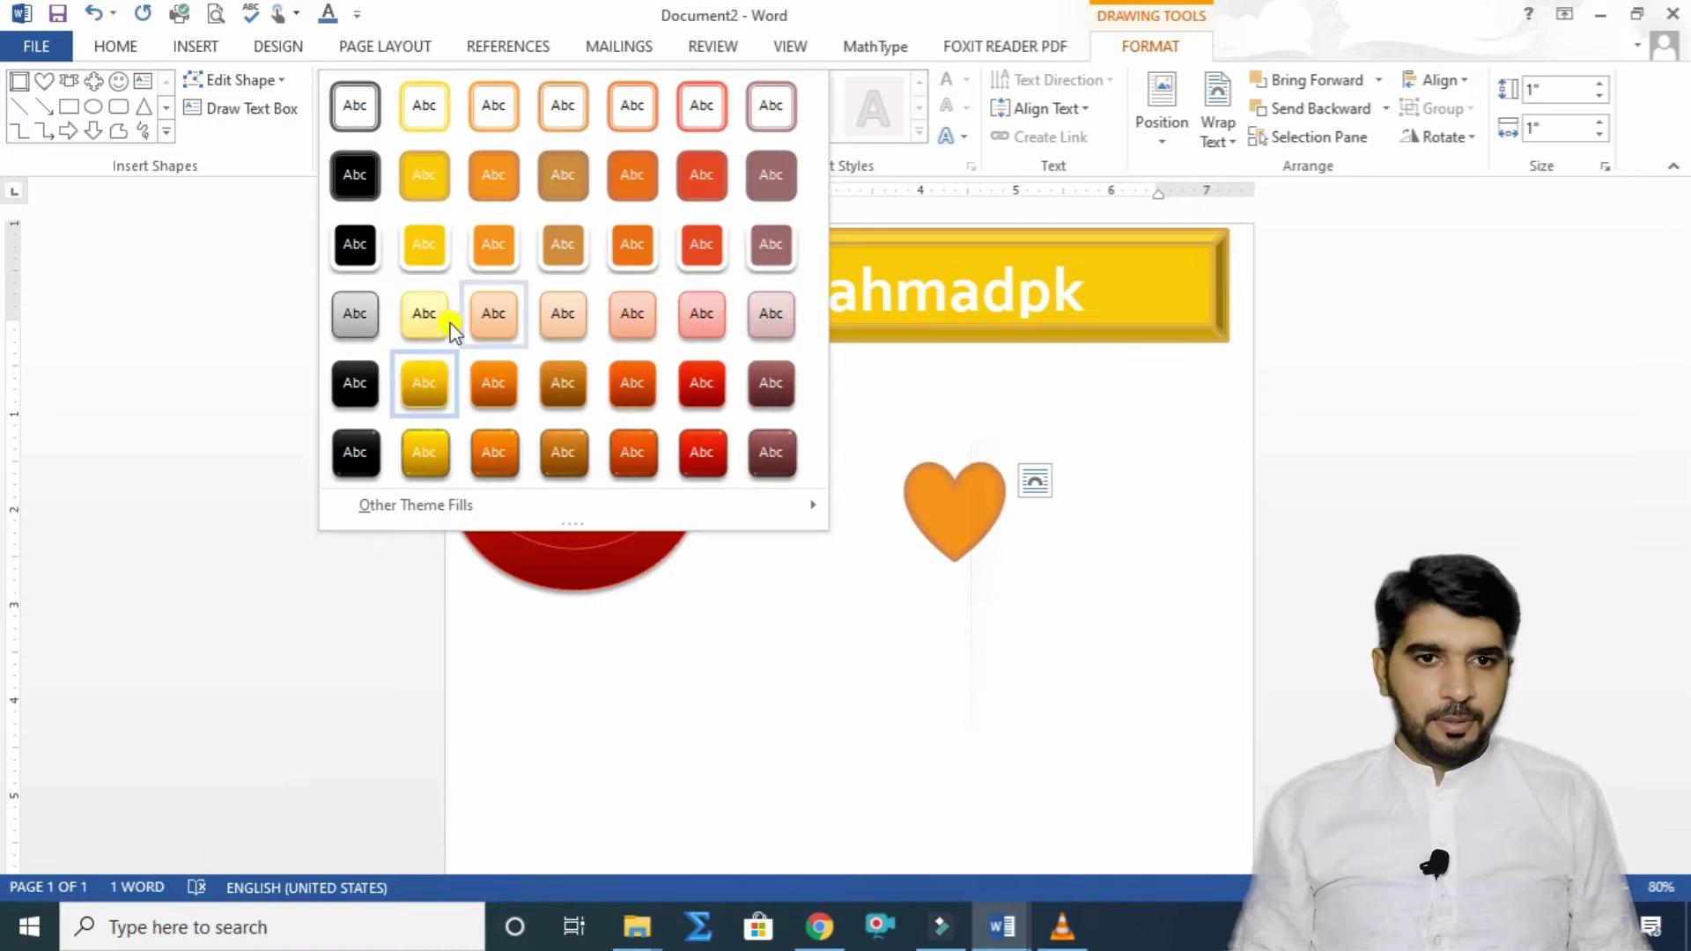
click(367, 377)
drag(986, 495, 1018, 568)
mouse_move(1166, 494)
mouse_down()
mouse_move(1174, 526)
mouse_move(1178, 506)
mouse_up()
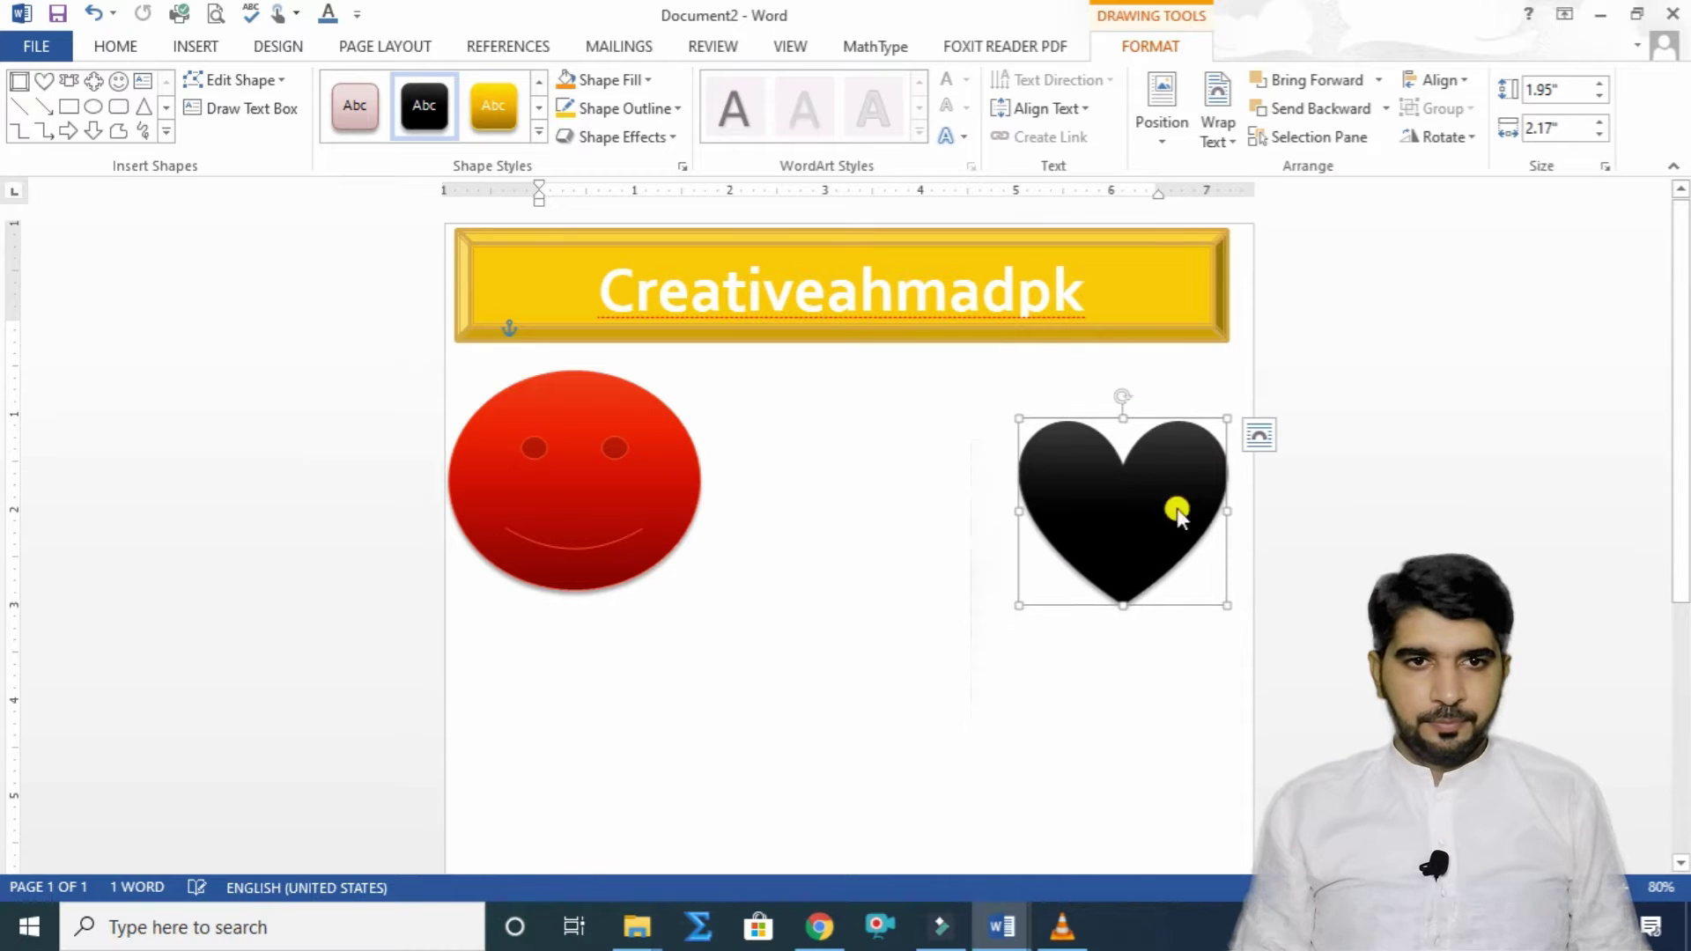
Step: Insert a 1" by 1" sun shape between the smiley face and the heart
click(194, 46)
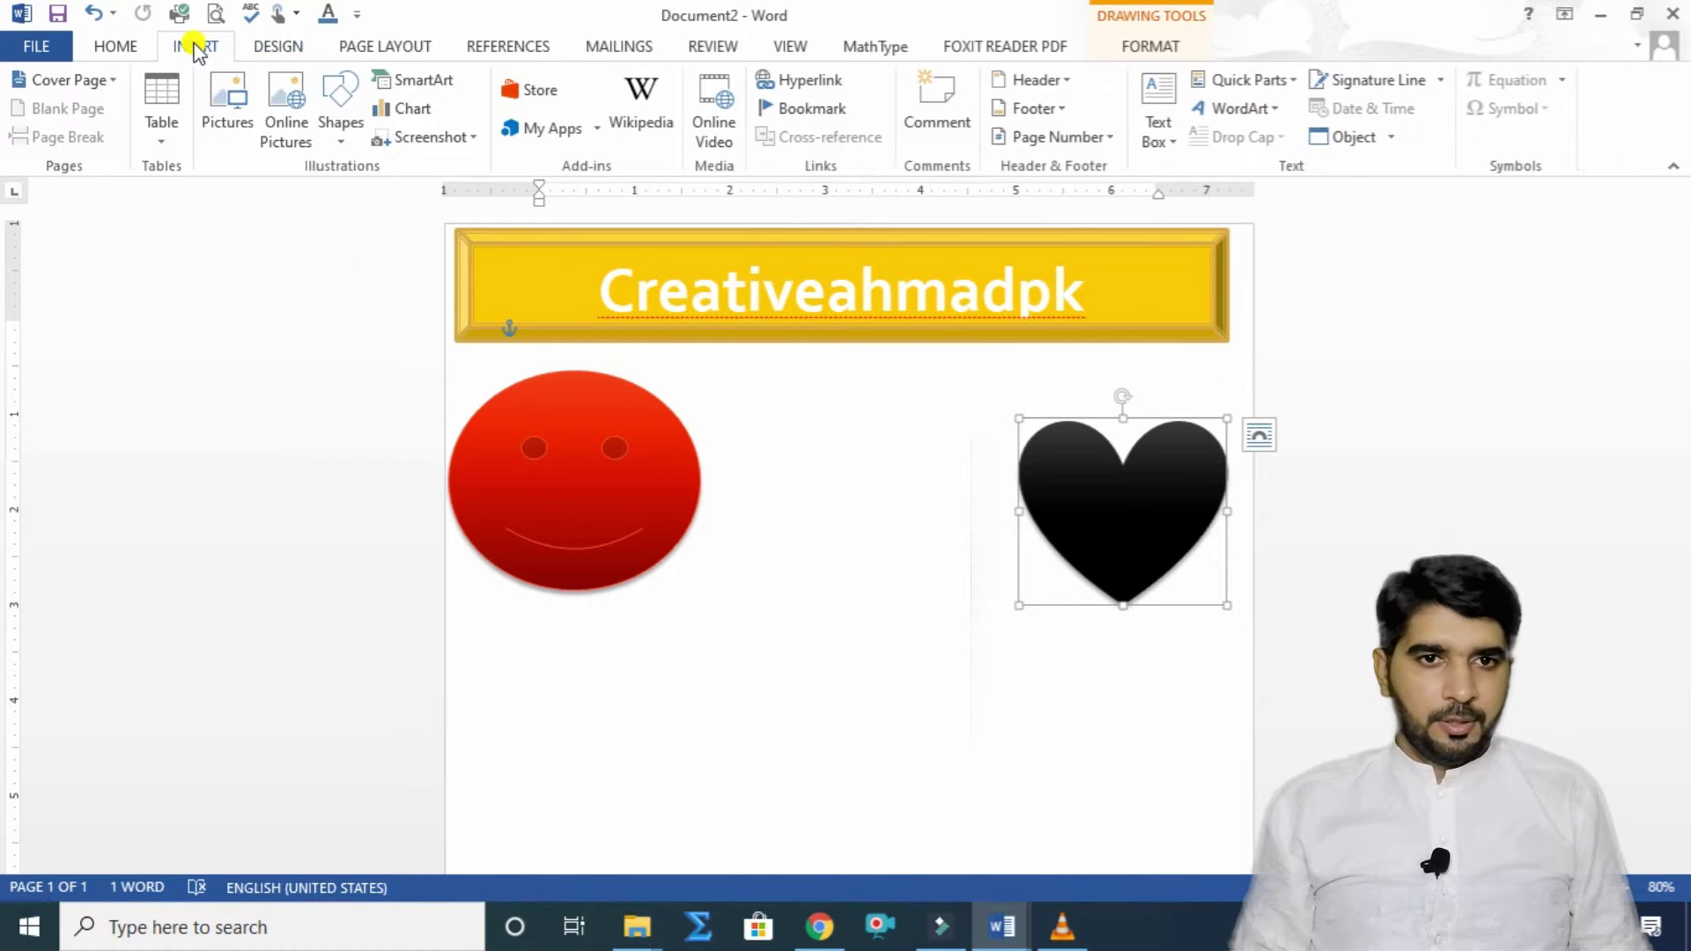
click(340, 96)
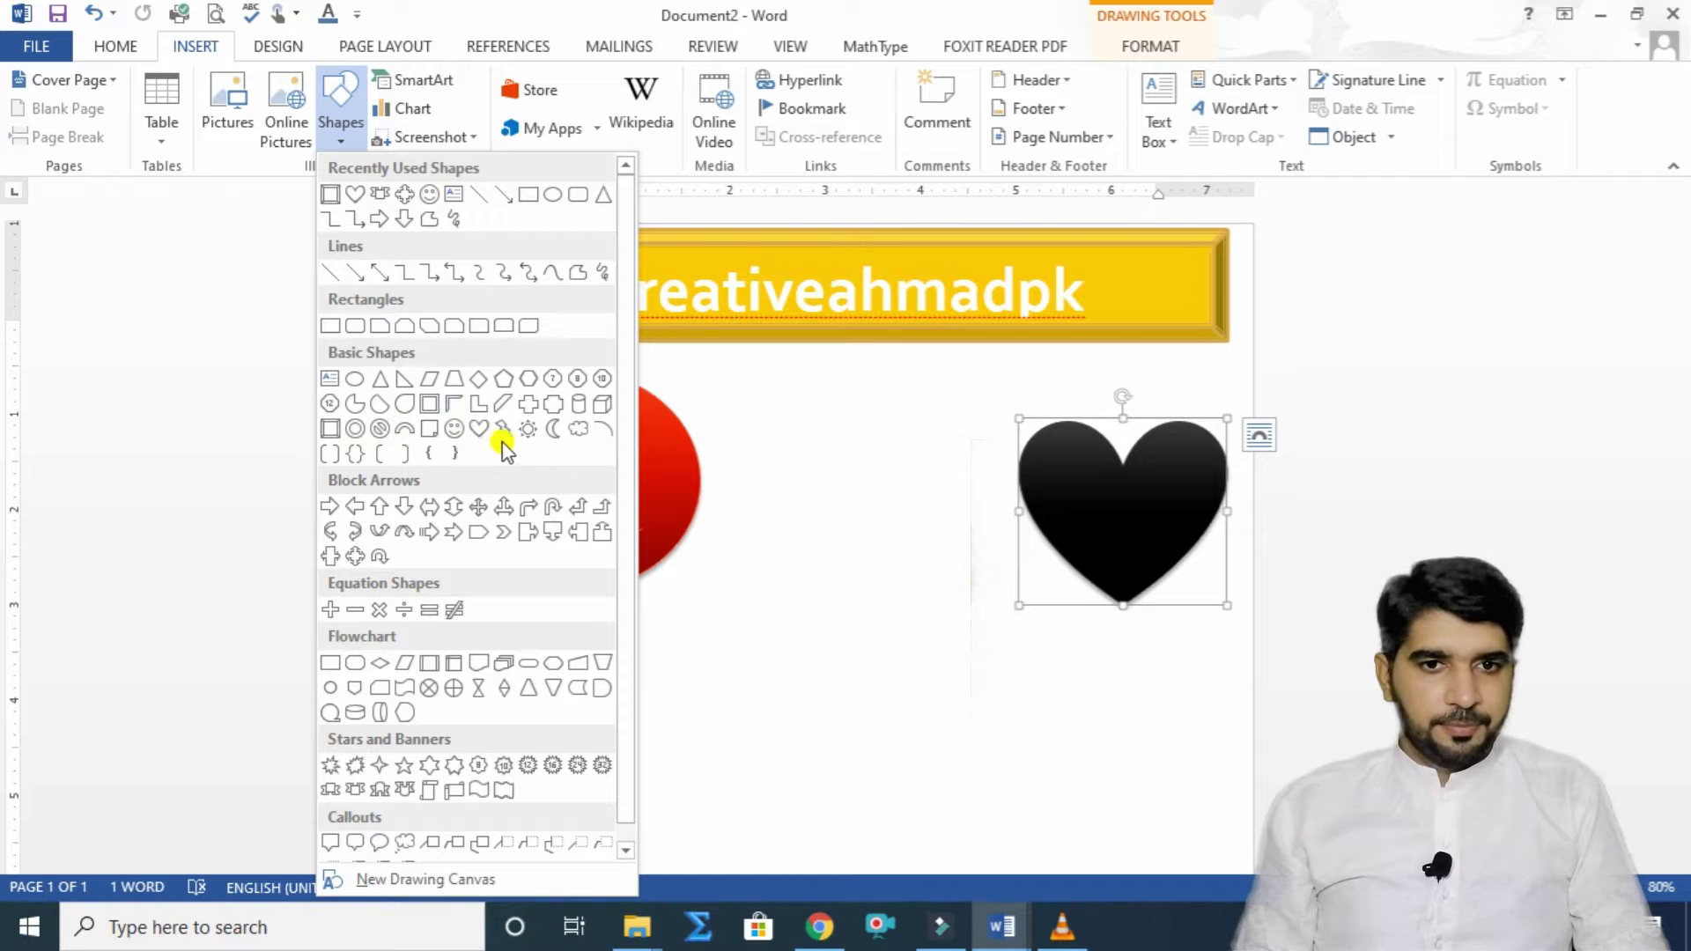
click(529, 435)
click(861, 529)
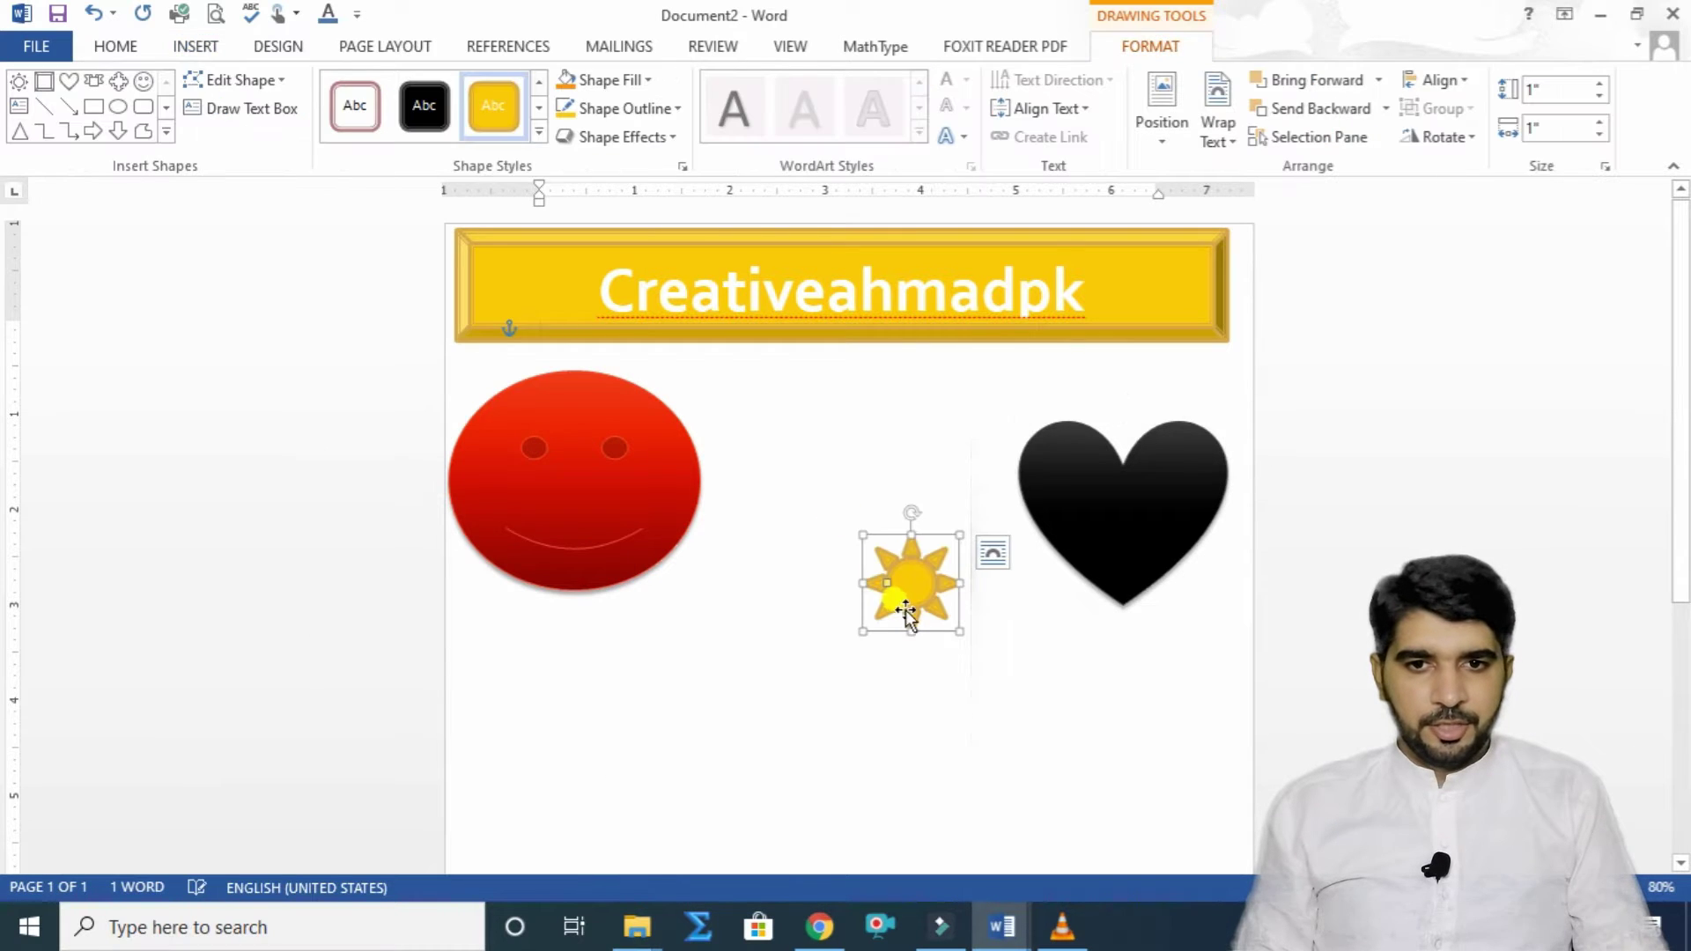
Step: Enlarge the sun to about 1.88" by 2.21", center it between the other shapes, and apply the mauve fill style with white outline
drag(895, 596, 998, 635)
drag(898, 528, 858, 507)
click(539, 132)
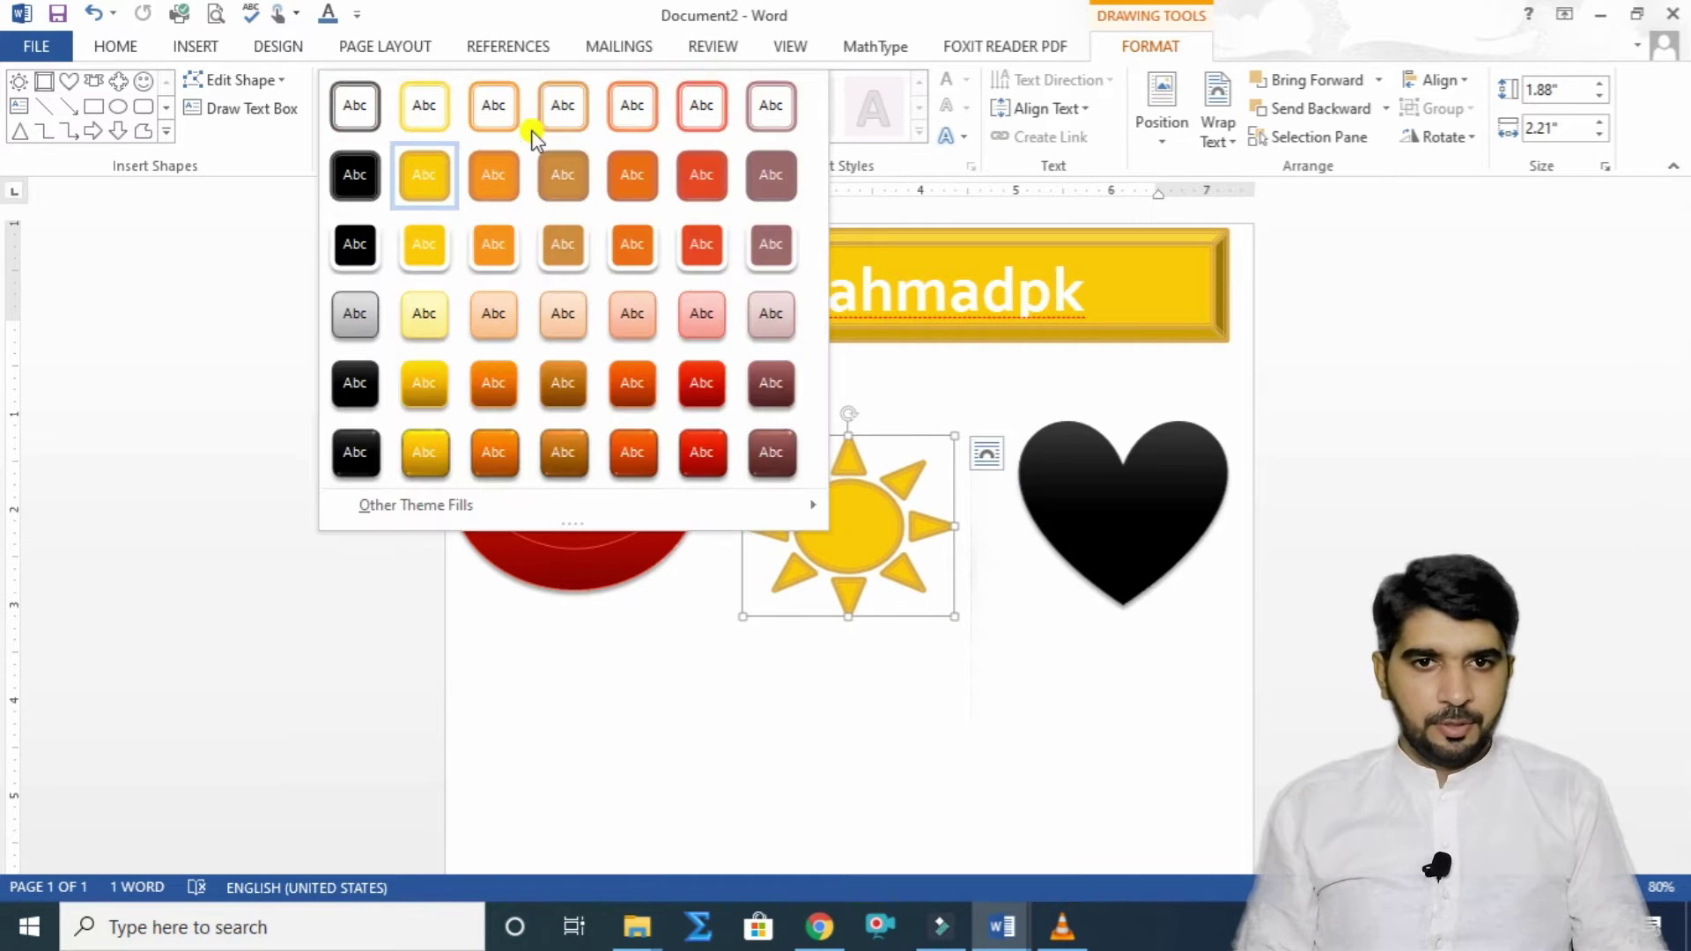
click(769, 258)
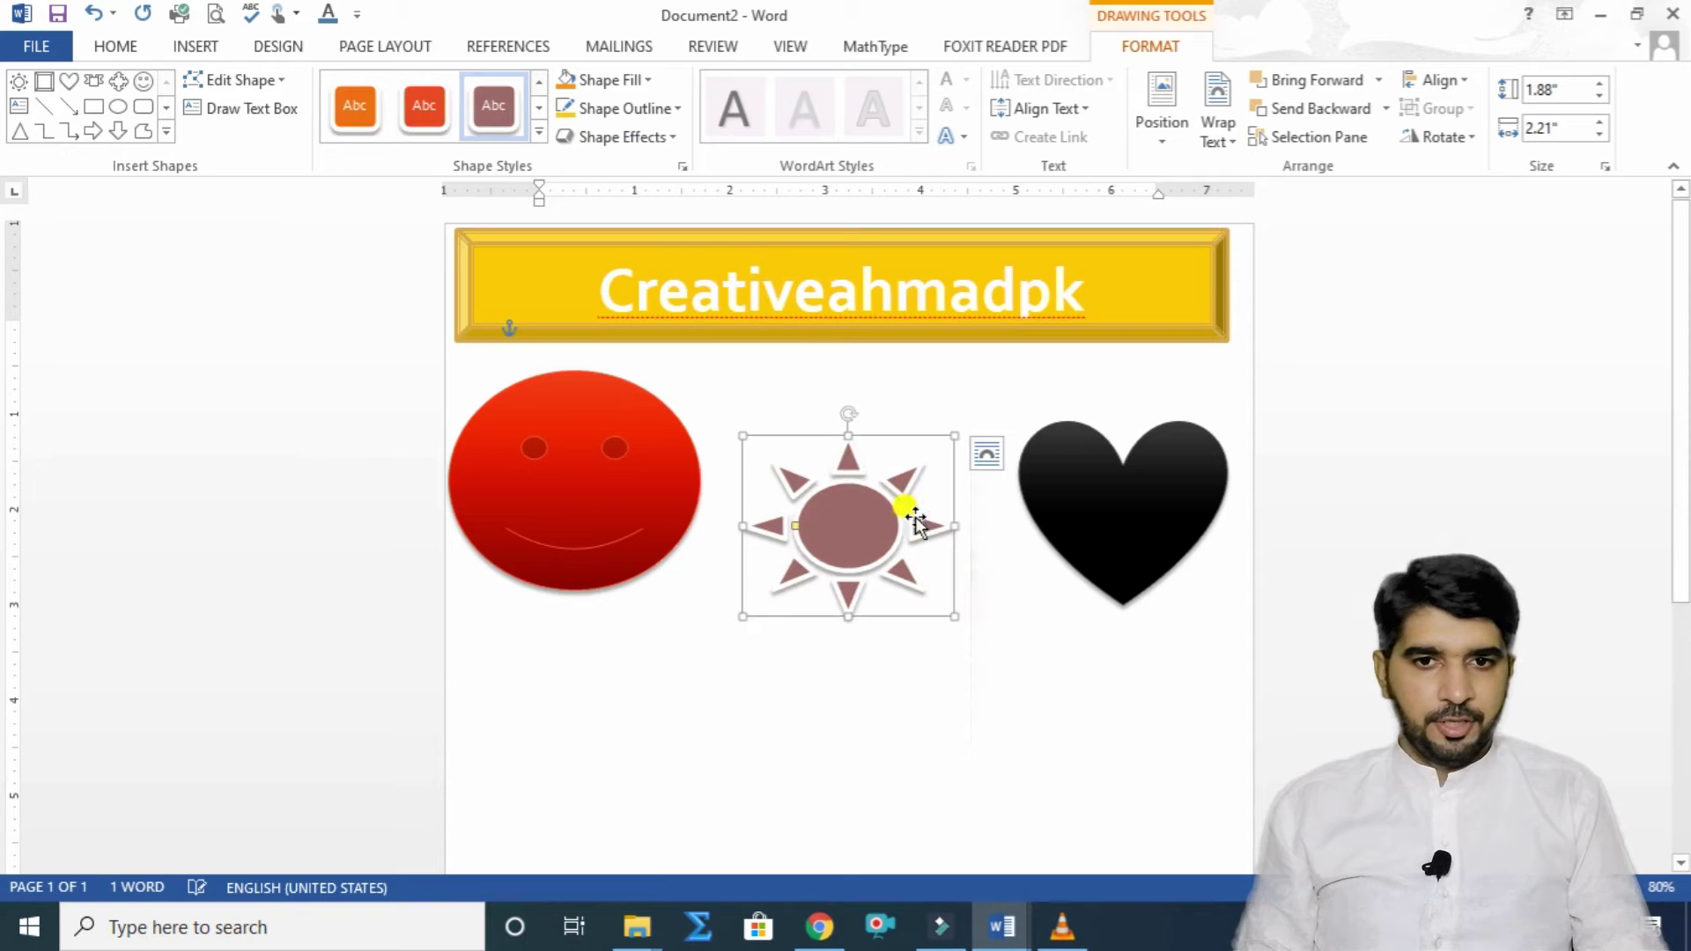
Step: Insert a ribbon banner about 0.67" by 7.88" across the page below the three shapes
click(196, 45)
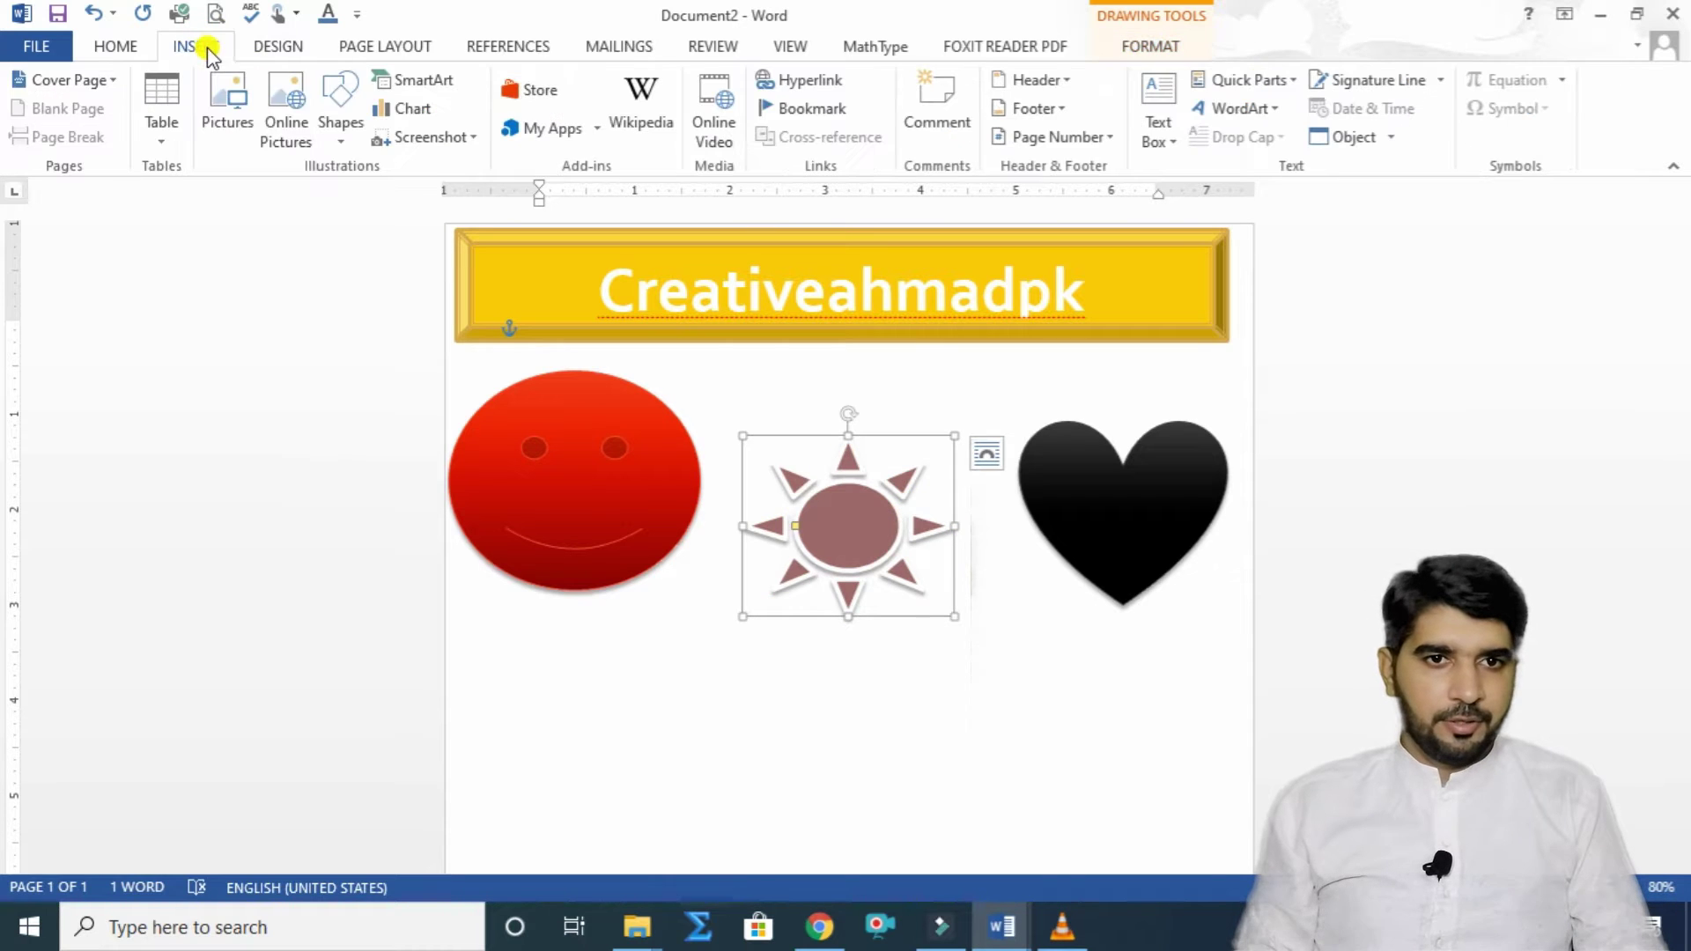
click(339, 110)
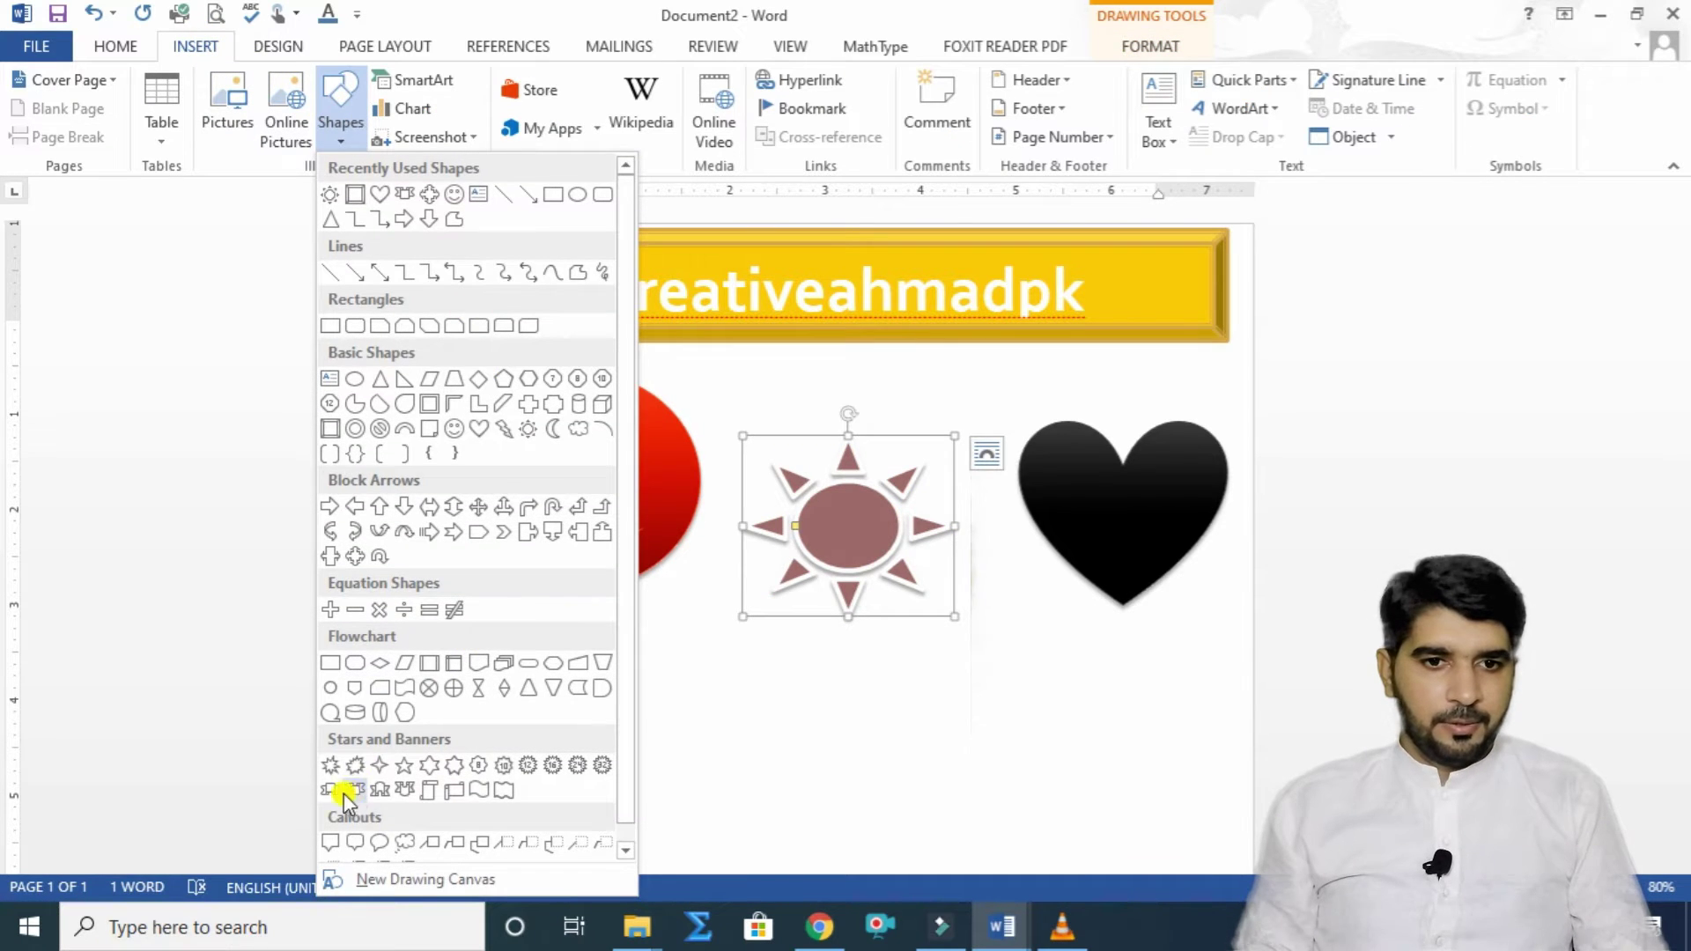
click(343, 791)
mouse_move(574, 744)
mouse_down()
mouse_move(715, 810)
mouse_move(533, 746)
mouse_move(1216, 789)
mouse_up()
Step: Increase the ribbon banner's height to about 1.34" and move the sun up slightly, away from the ribbon
click(837, 698)
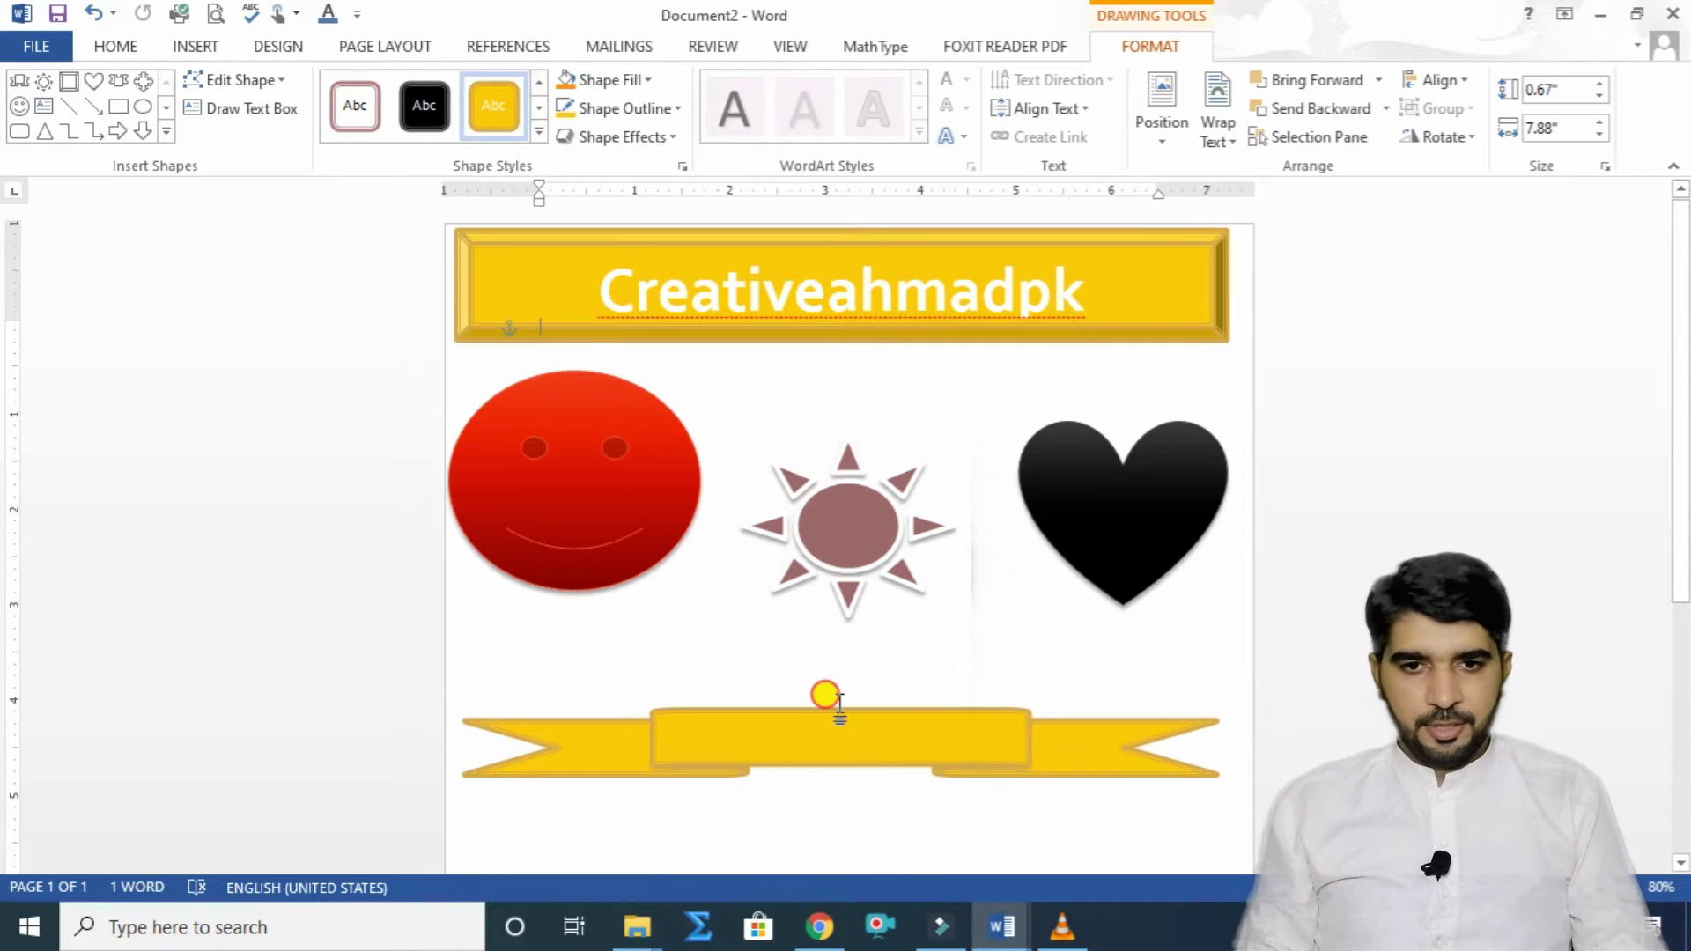
click(842, 717)
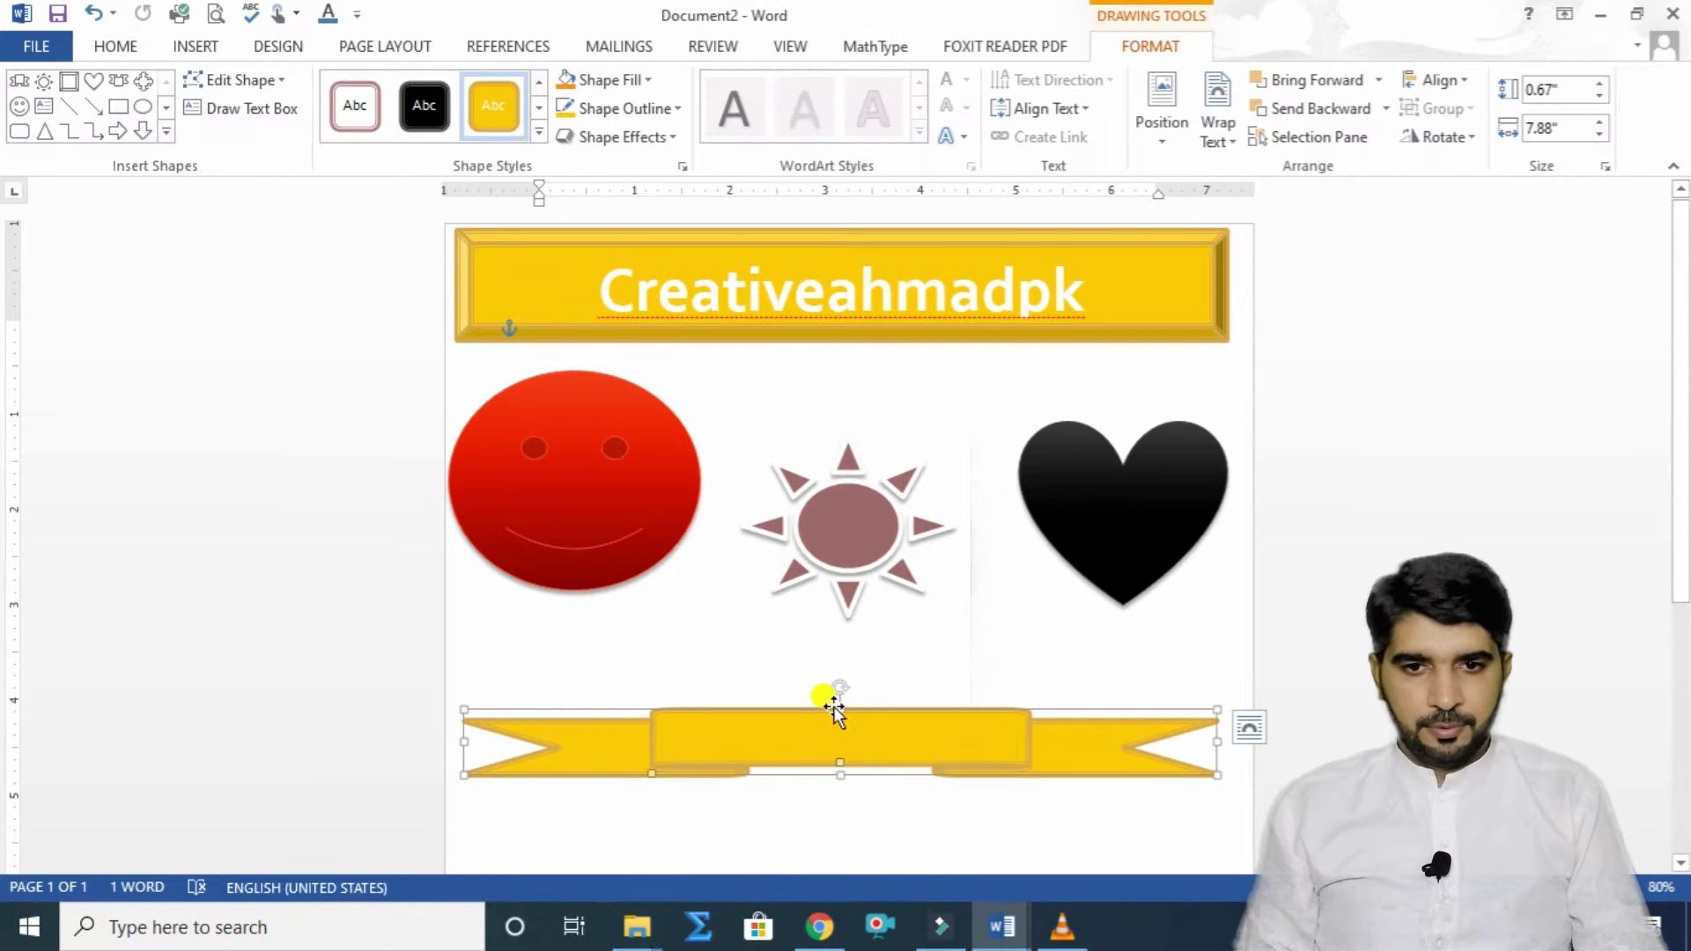
drag(839, 705, 838, 648)
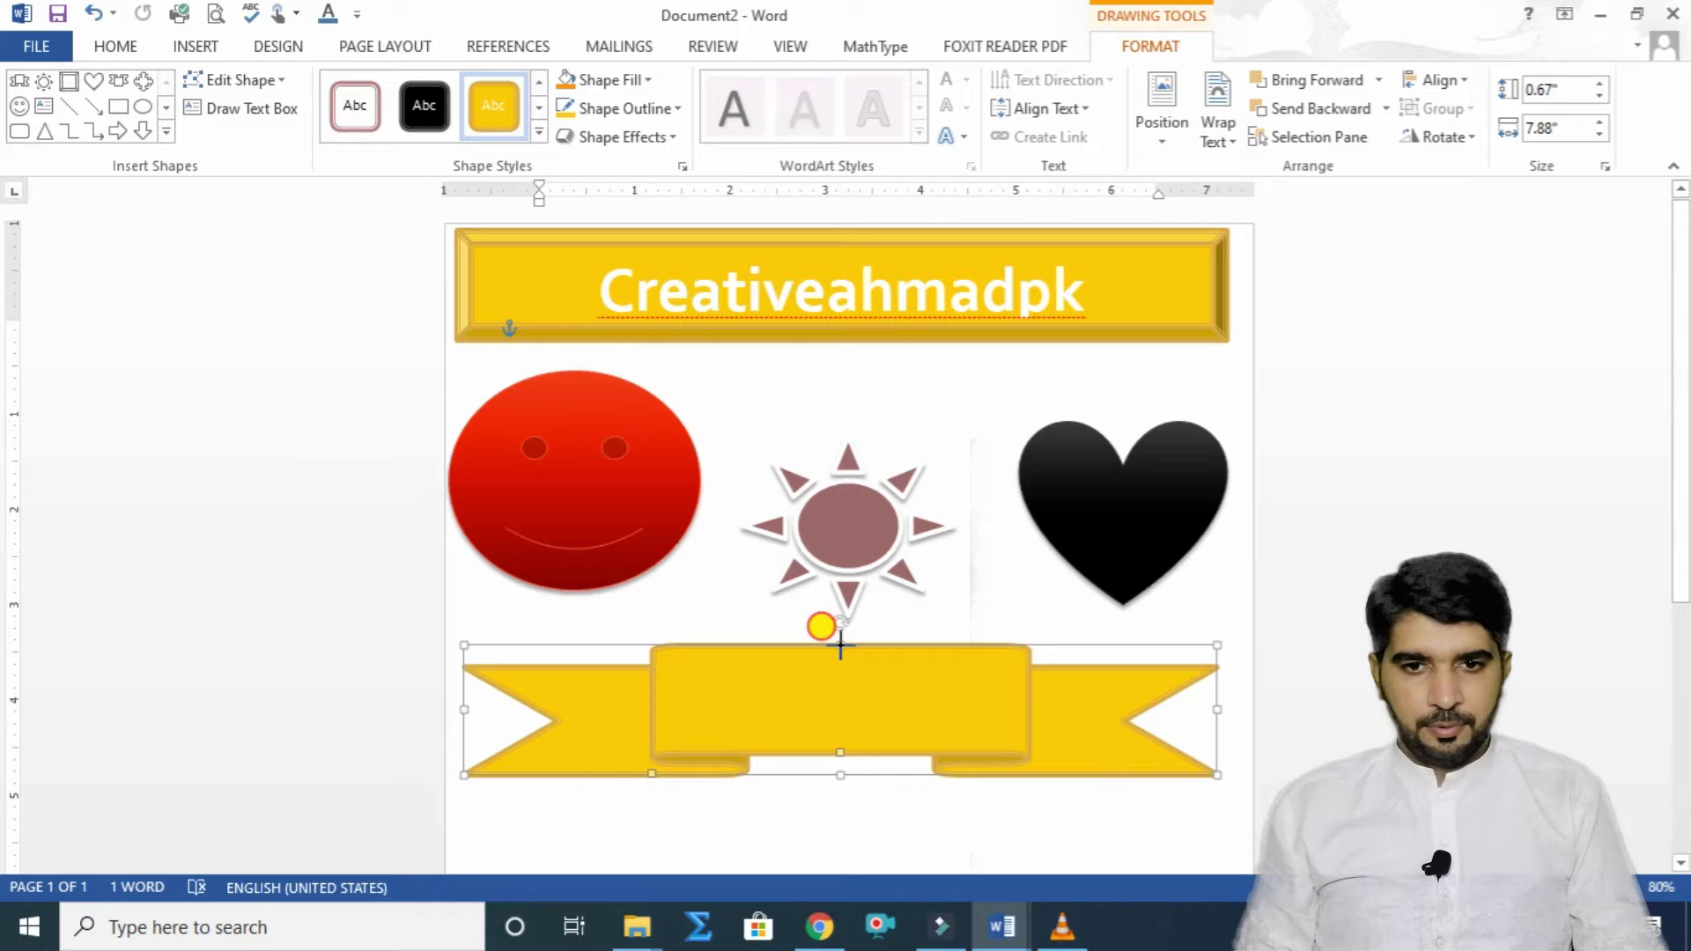
drag(845, 573, 845, 547)
Step: Add the text AMIS to the center of the ribbon and format it bold at 72 pt
click(846, 735)
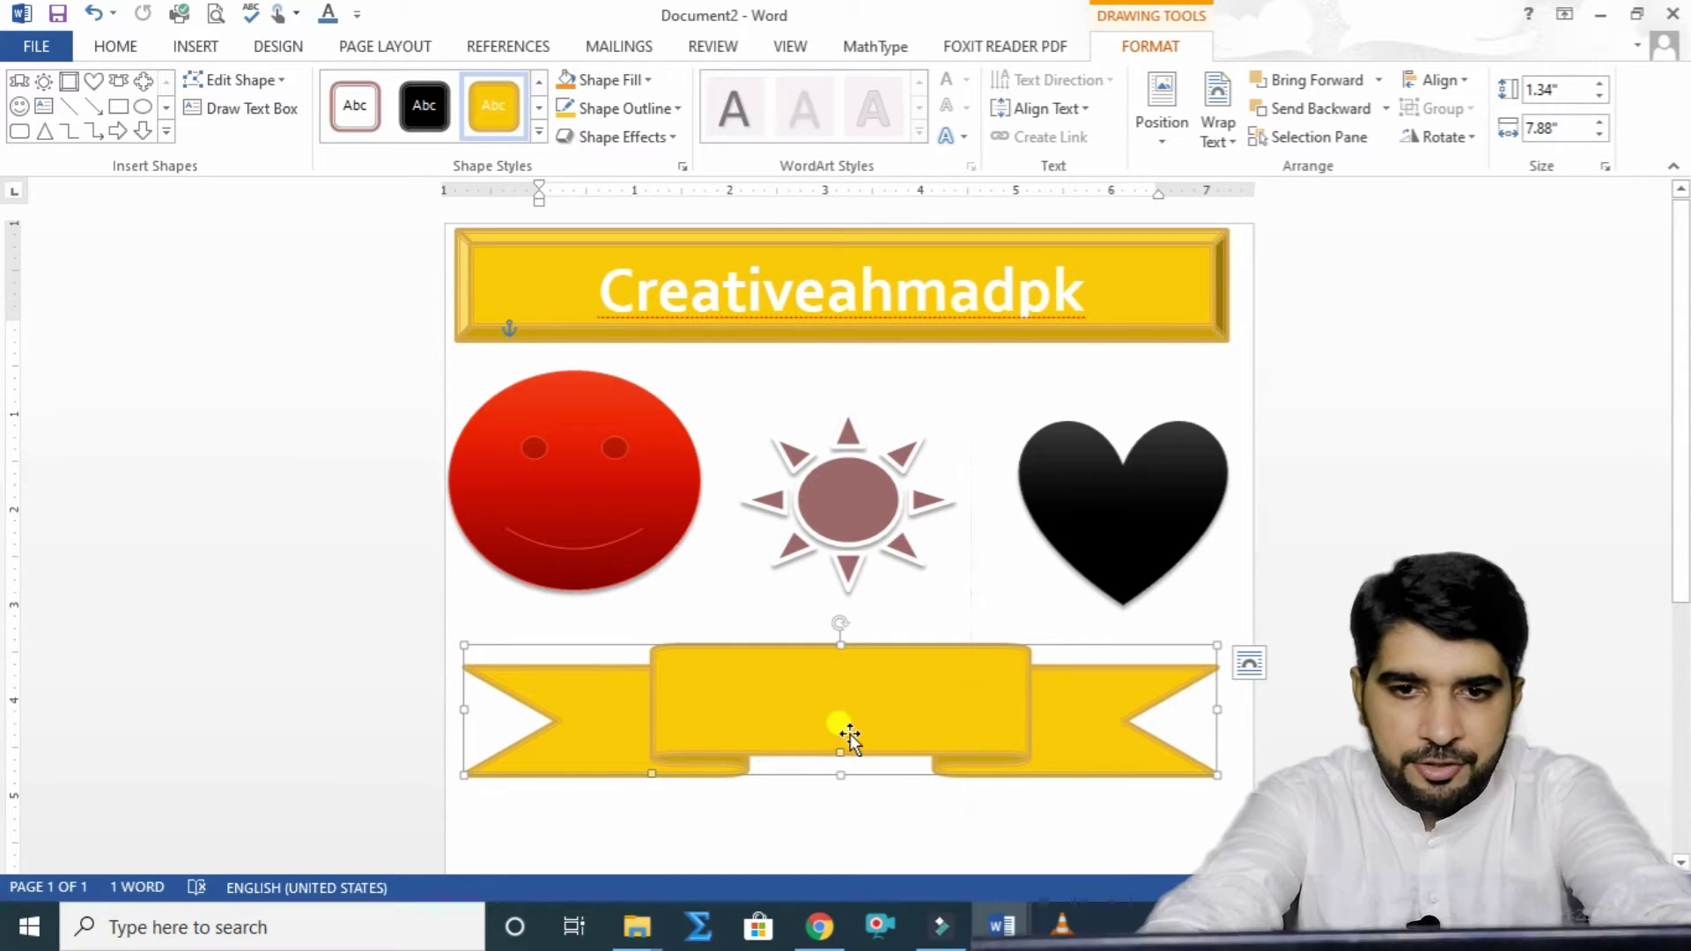
text(AMIS)
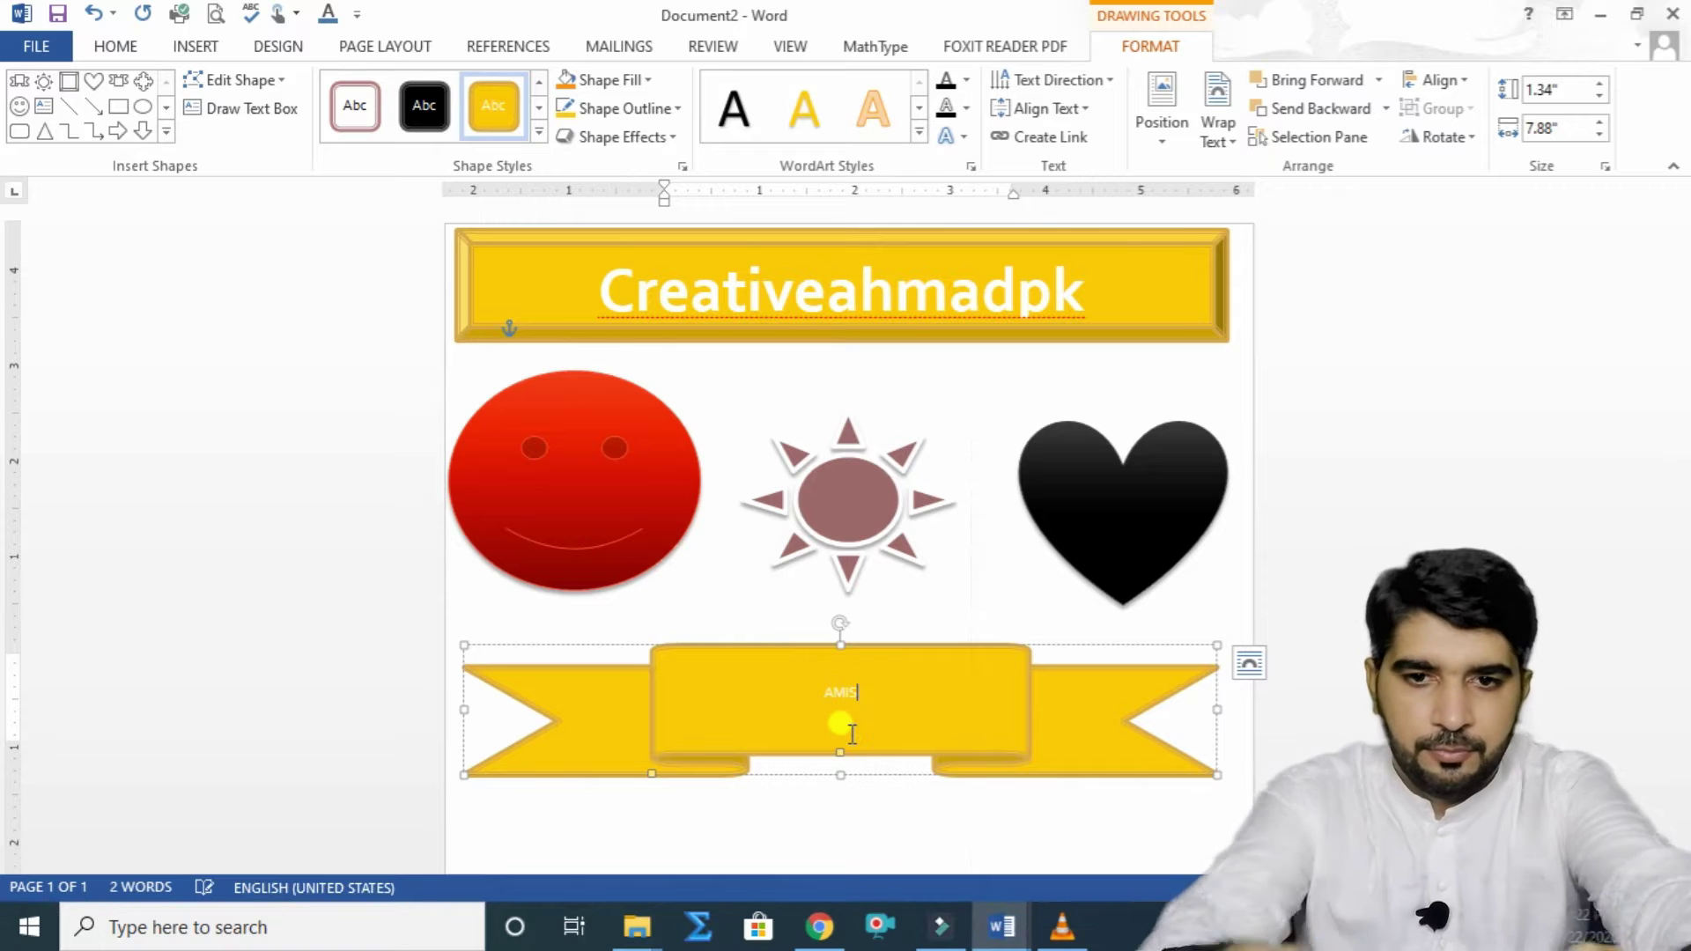
click(903, 651)
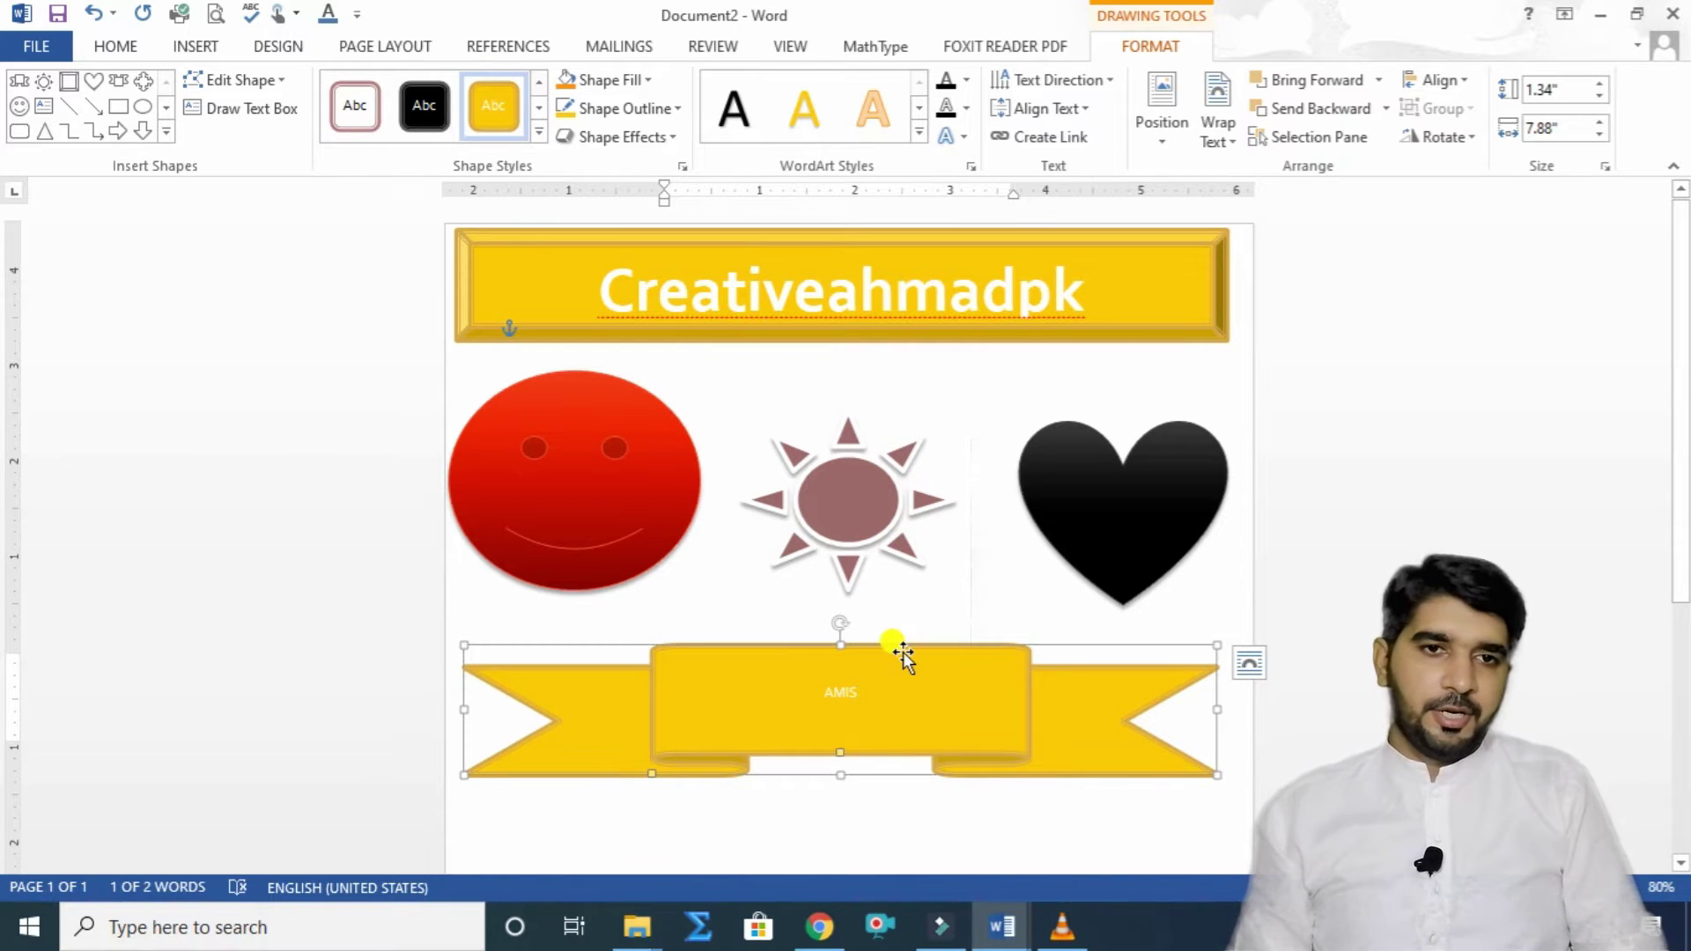
click(115, 49)
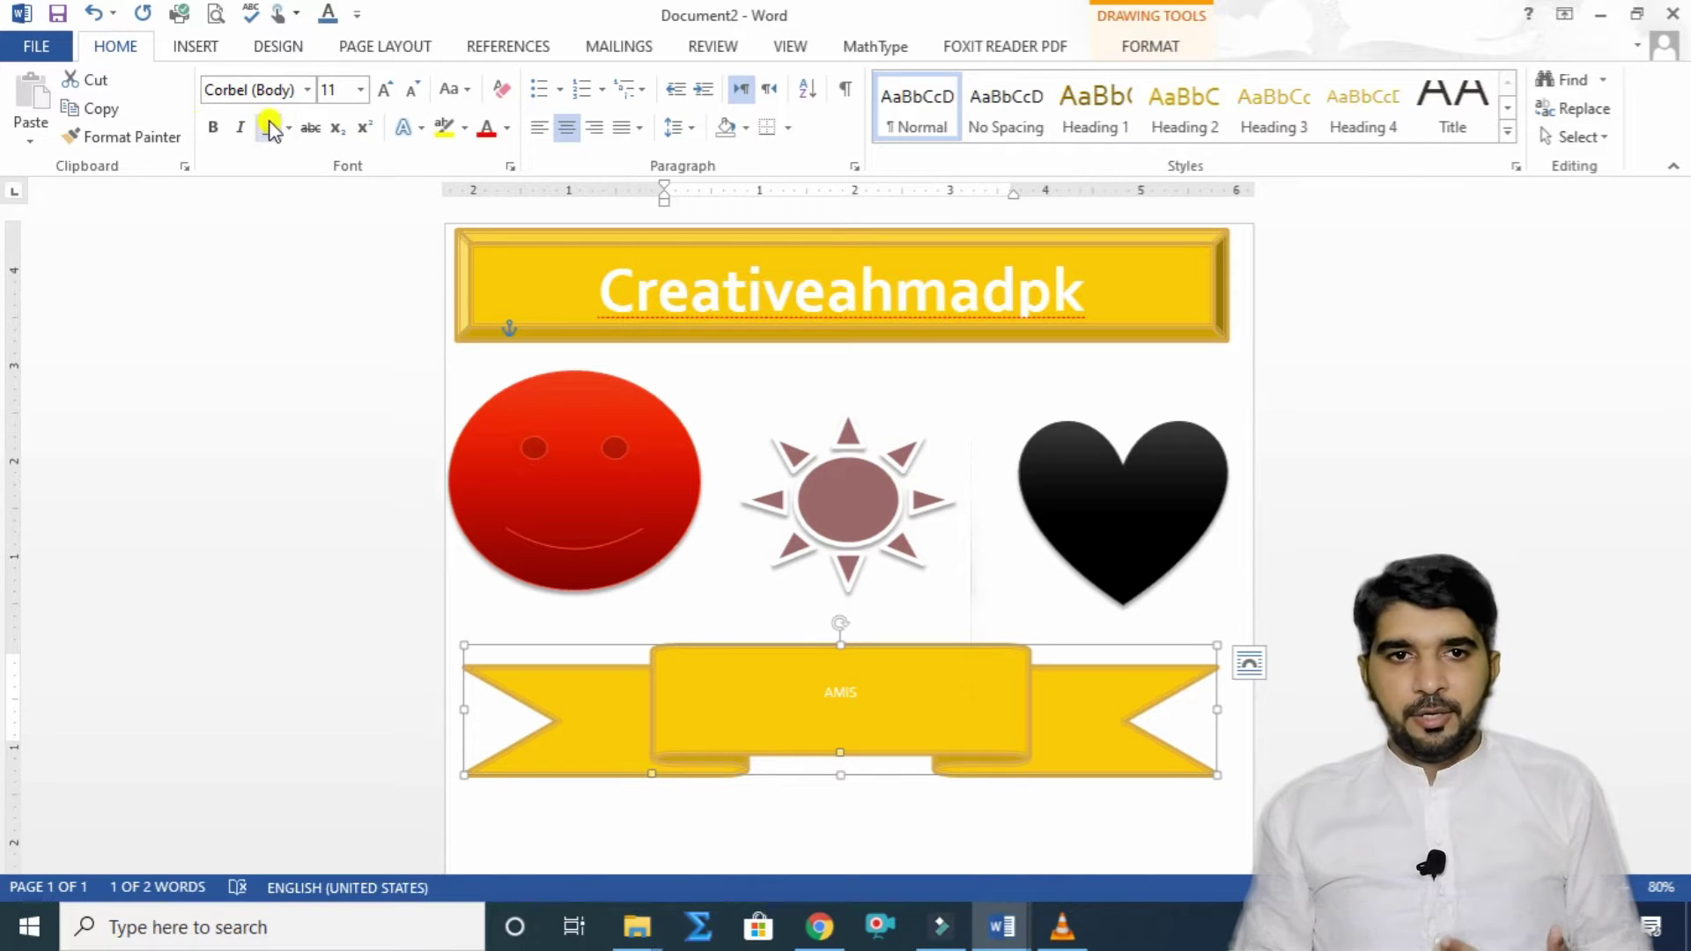
click(212, 127)
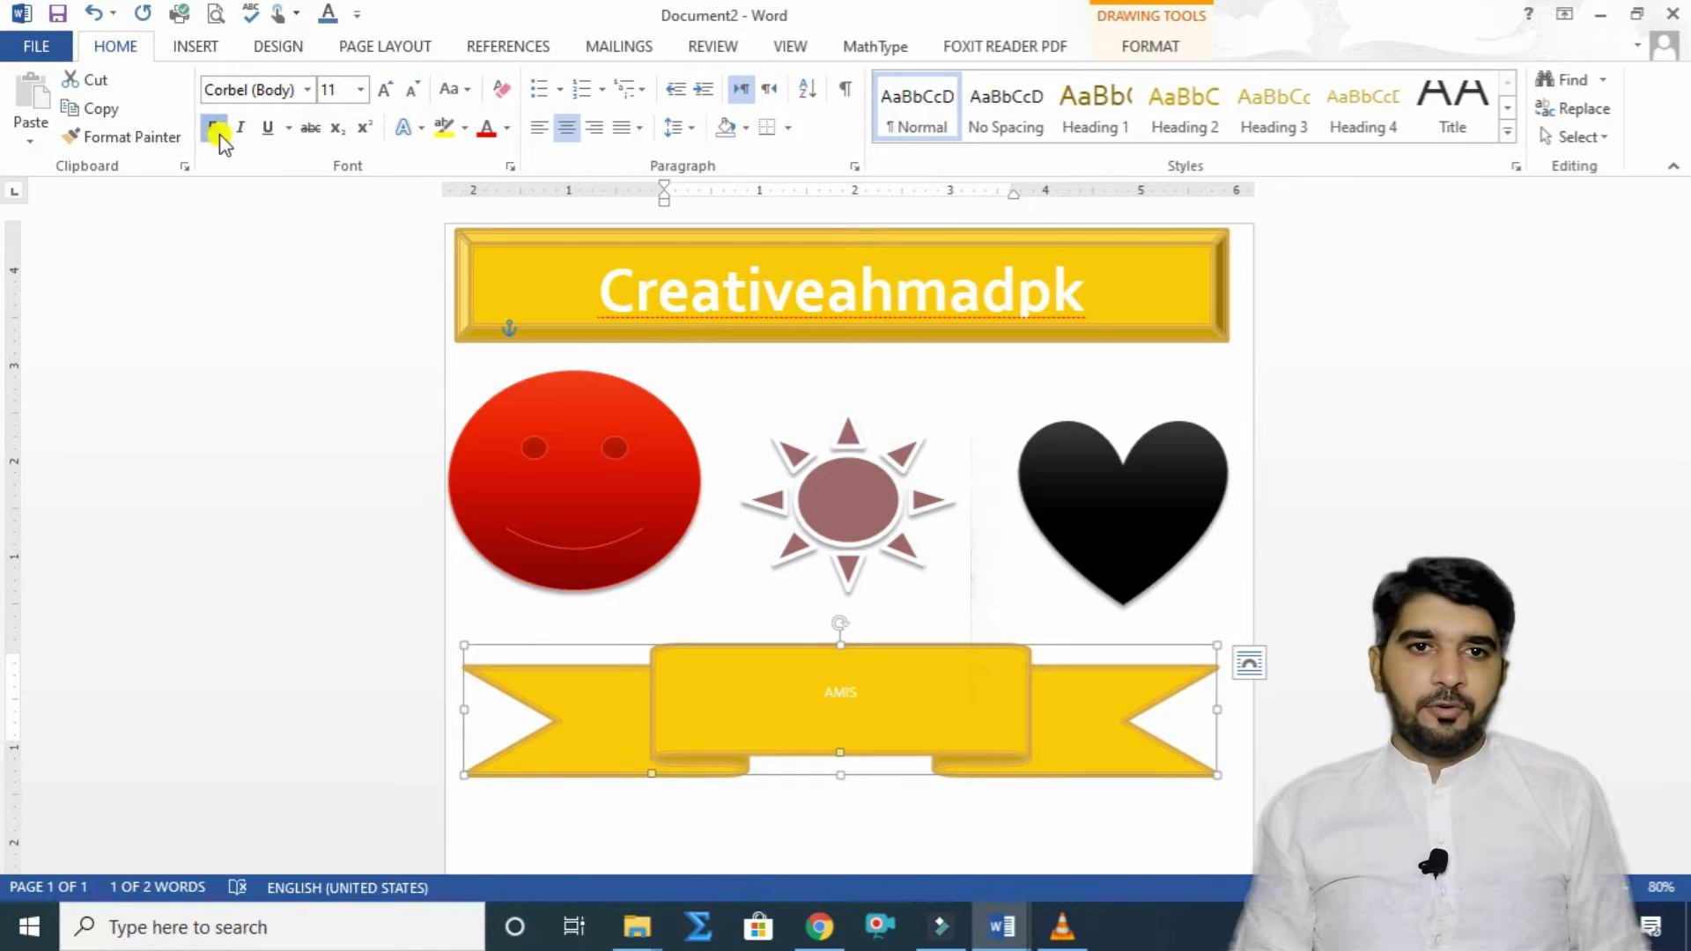
click(390, 90)
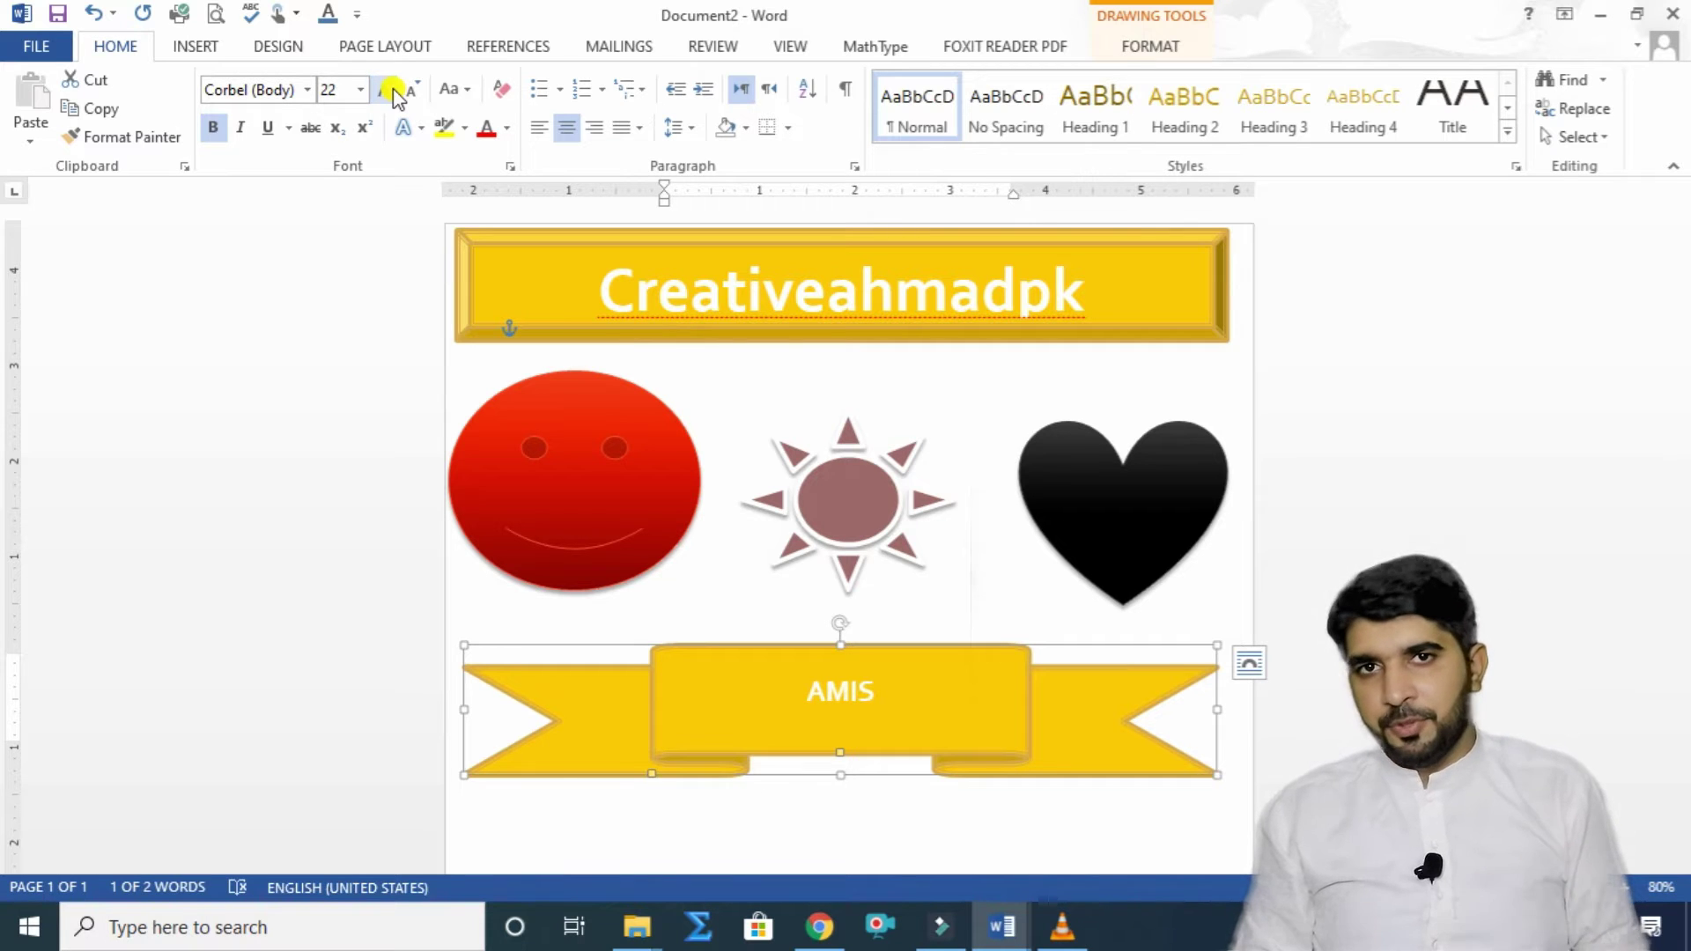
click(392, 89)
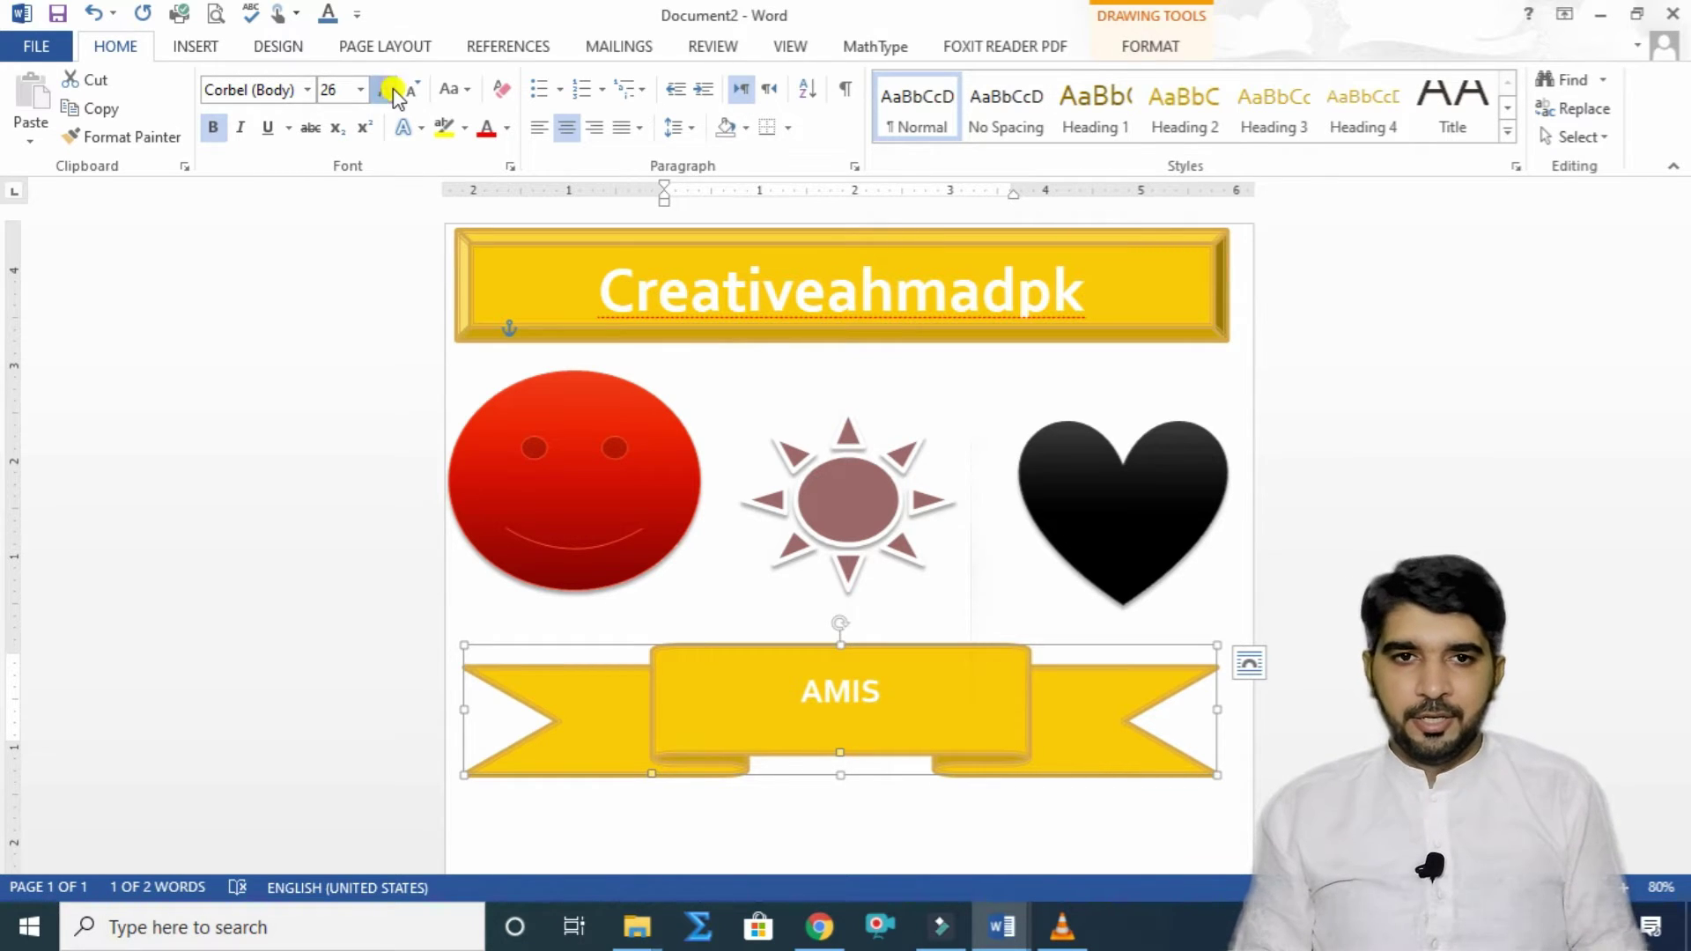
click(392, 90)
click(392, 90)
click(392, 89)
click(392, 90)
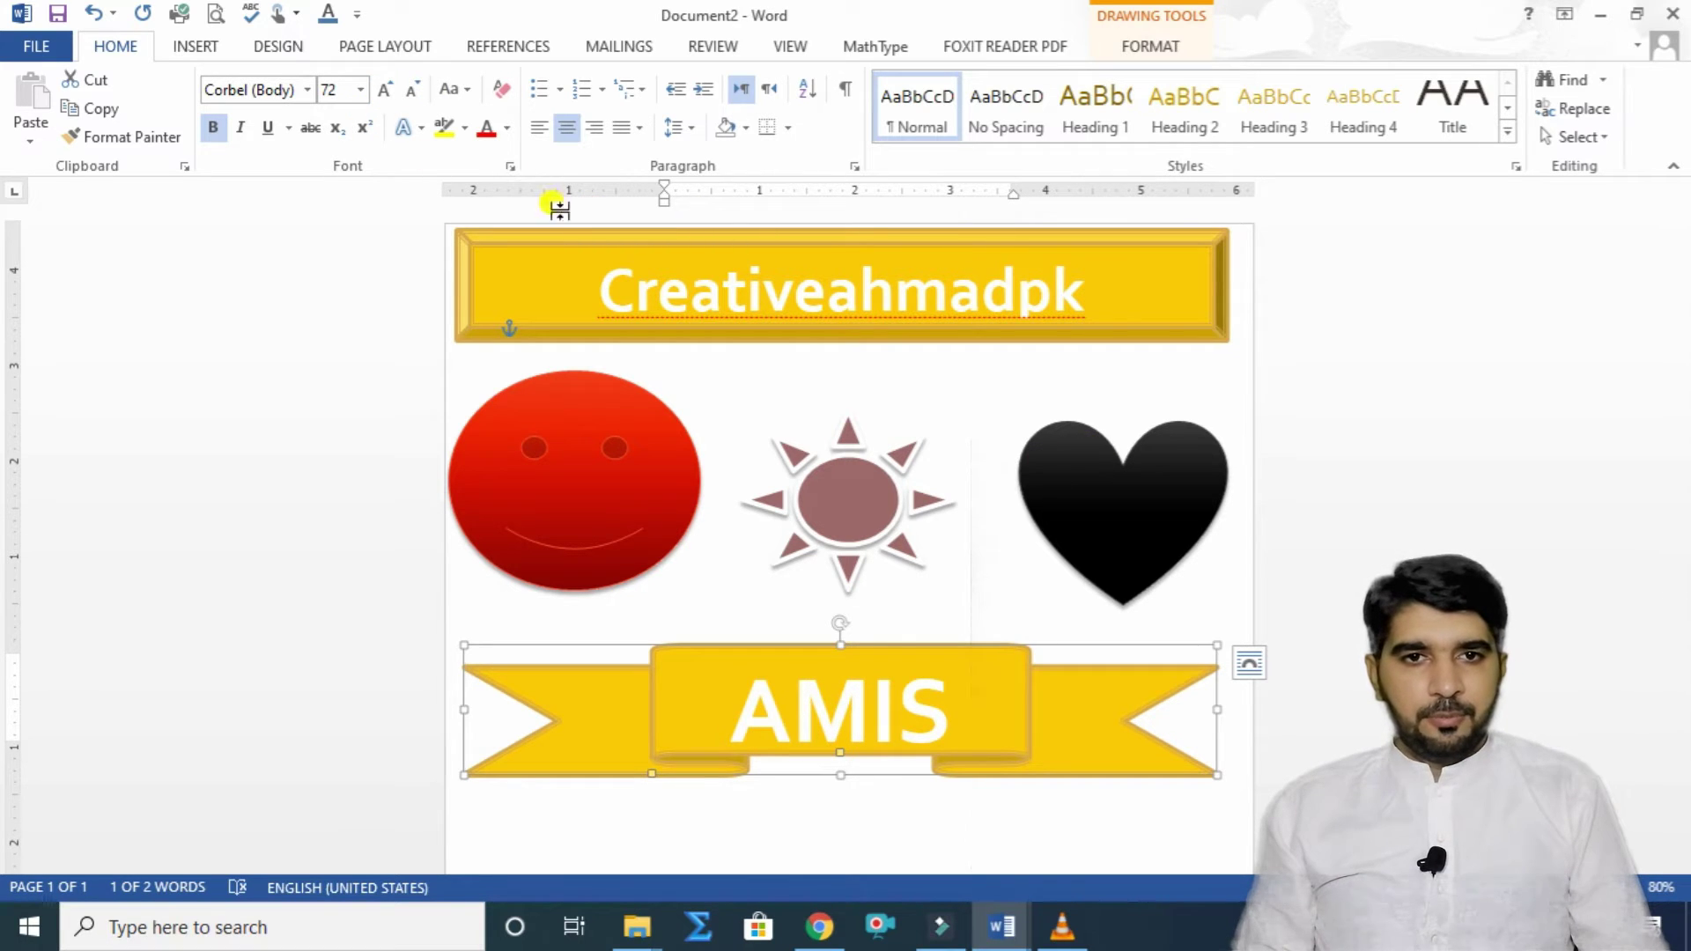
Step: Apply the light brown fill style with white outline to the ribbon and deselect it
double_click(620, 669)
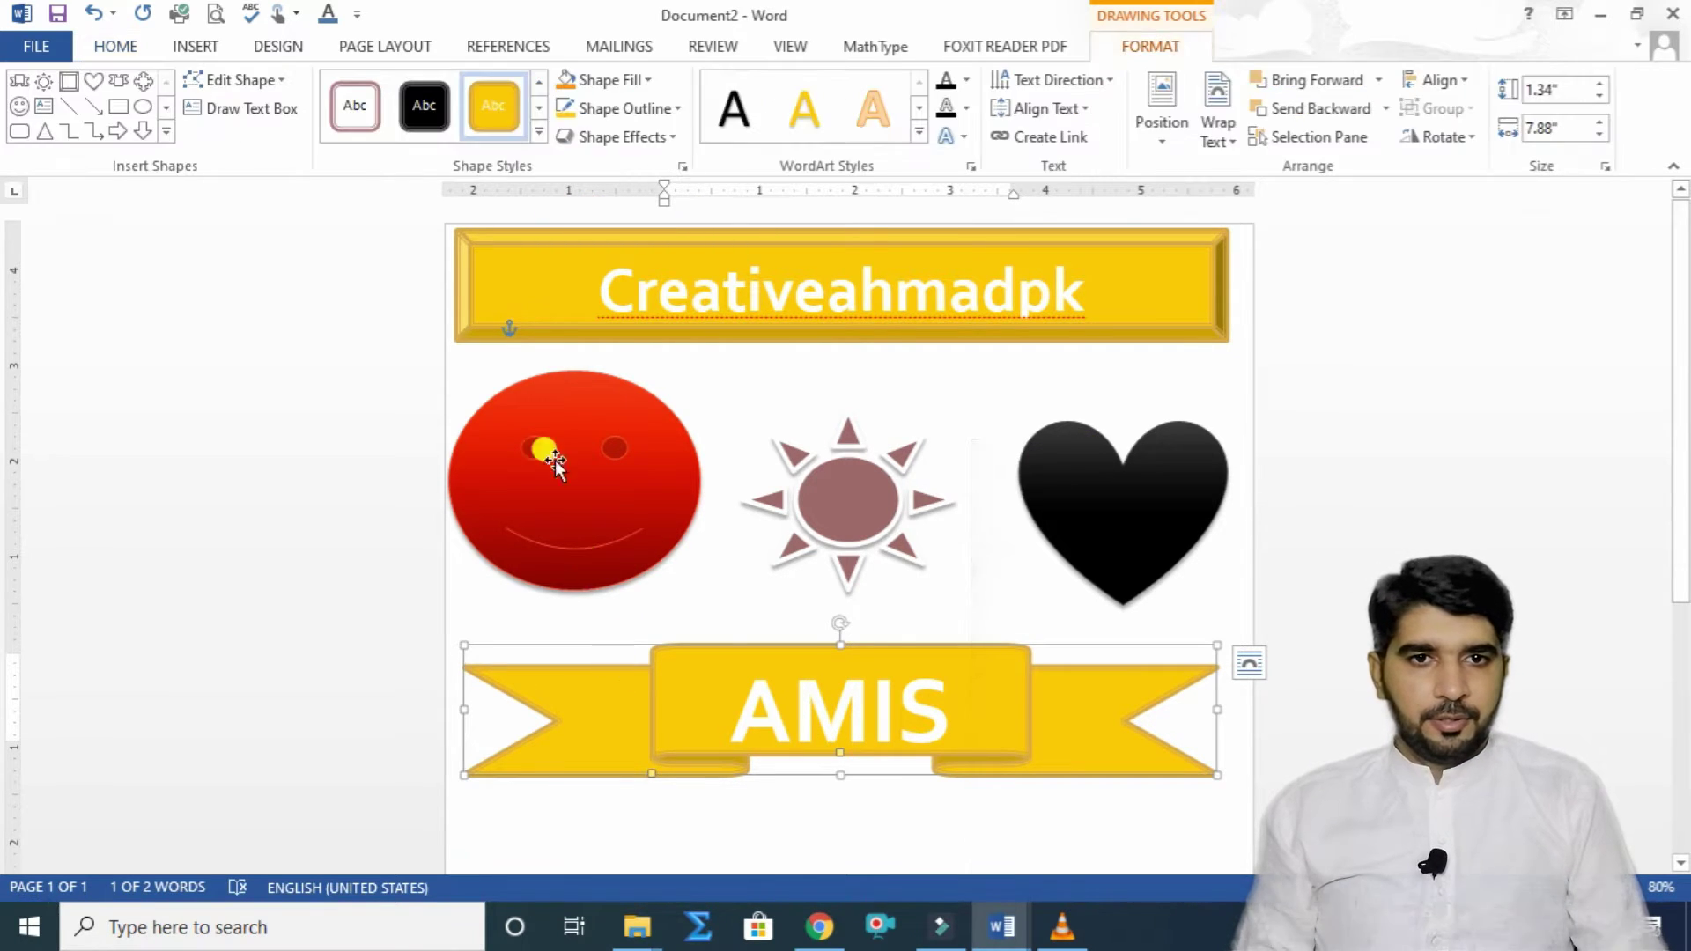
click(532, 132)
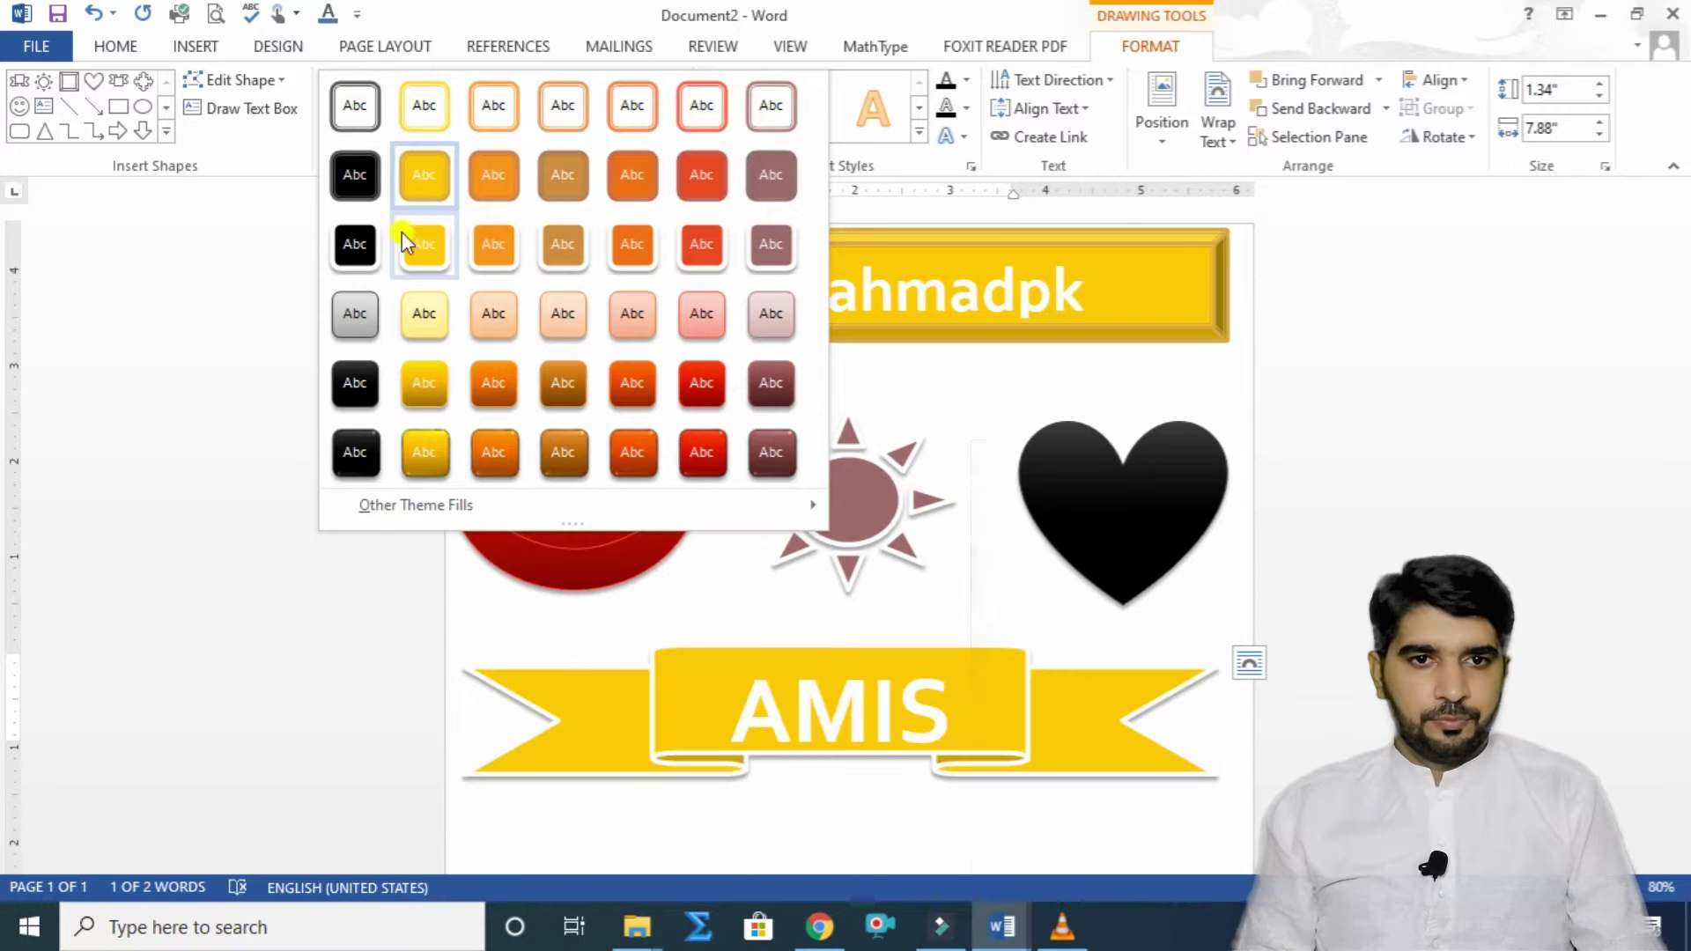
click(571, 245)
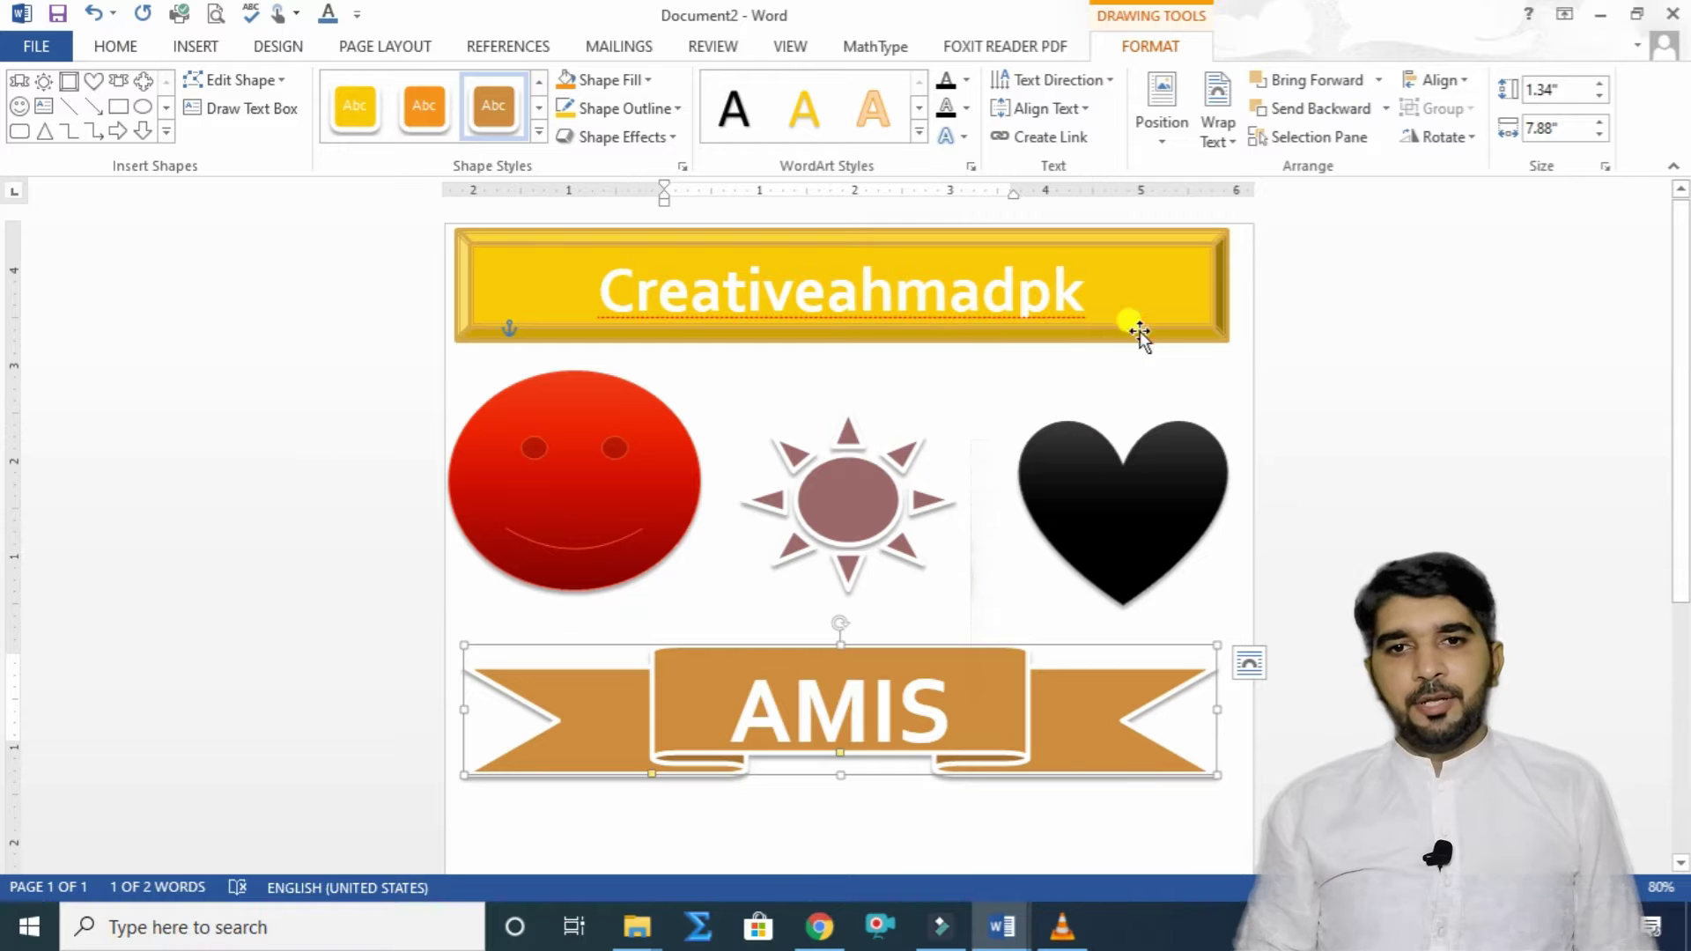
click(1255, 345)
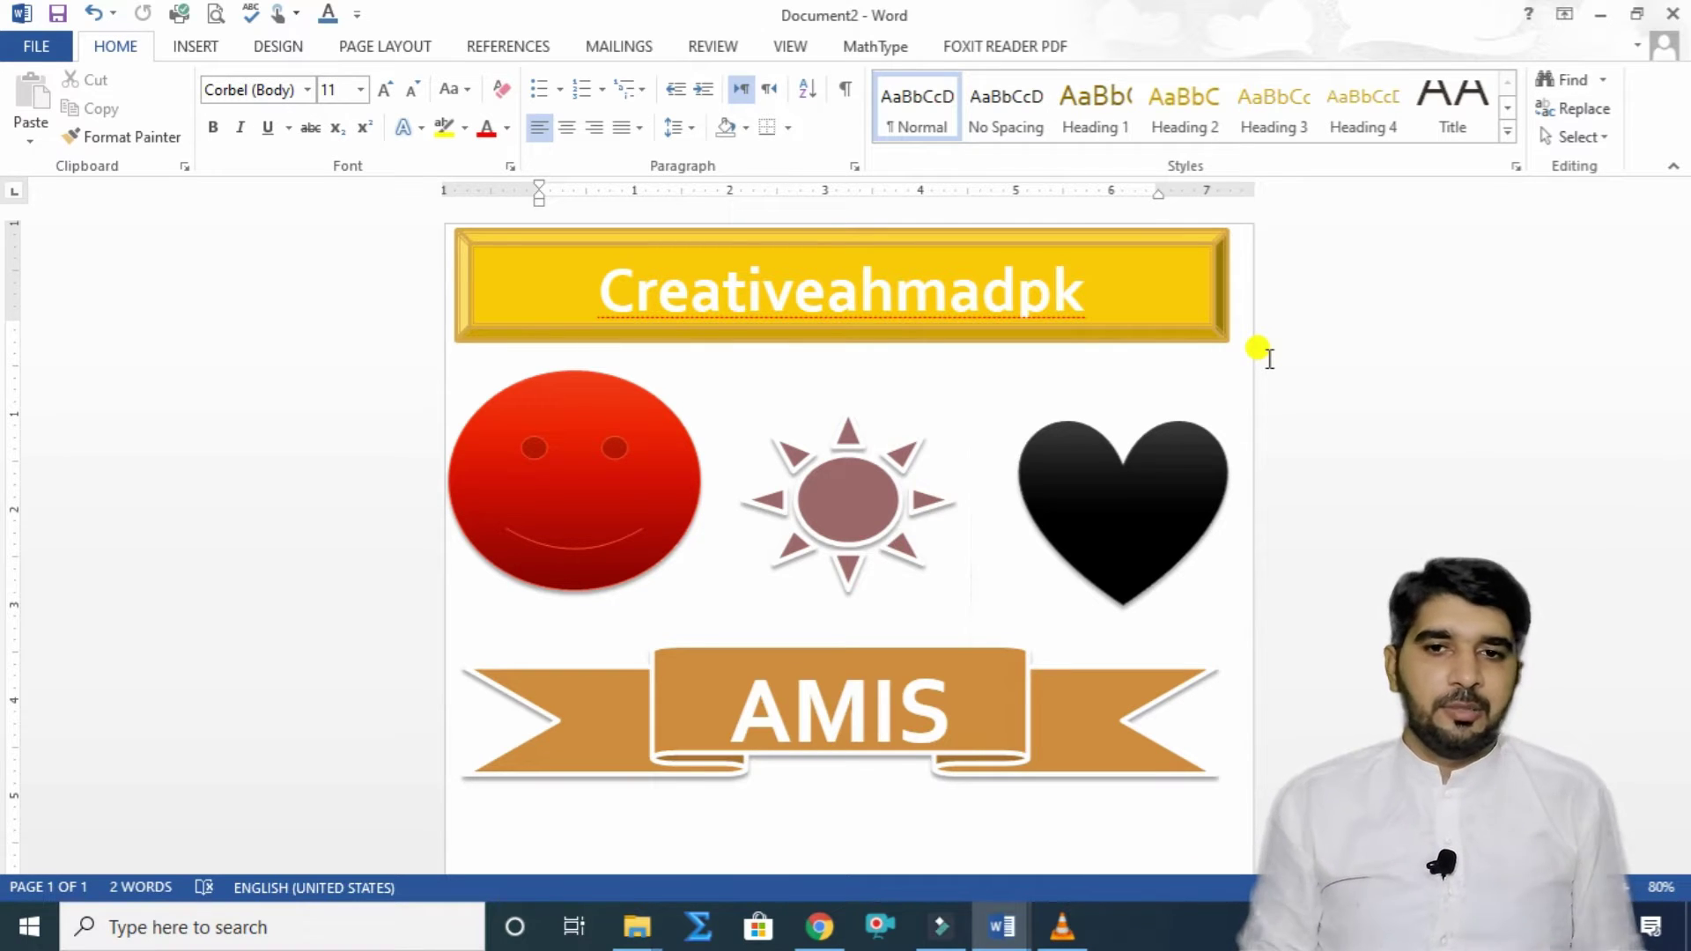
Step: Apply the Droplet theme to the whole document
click(269, 48)
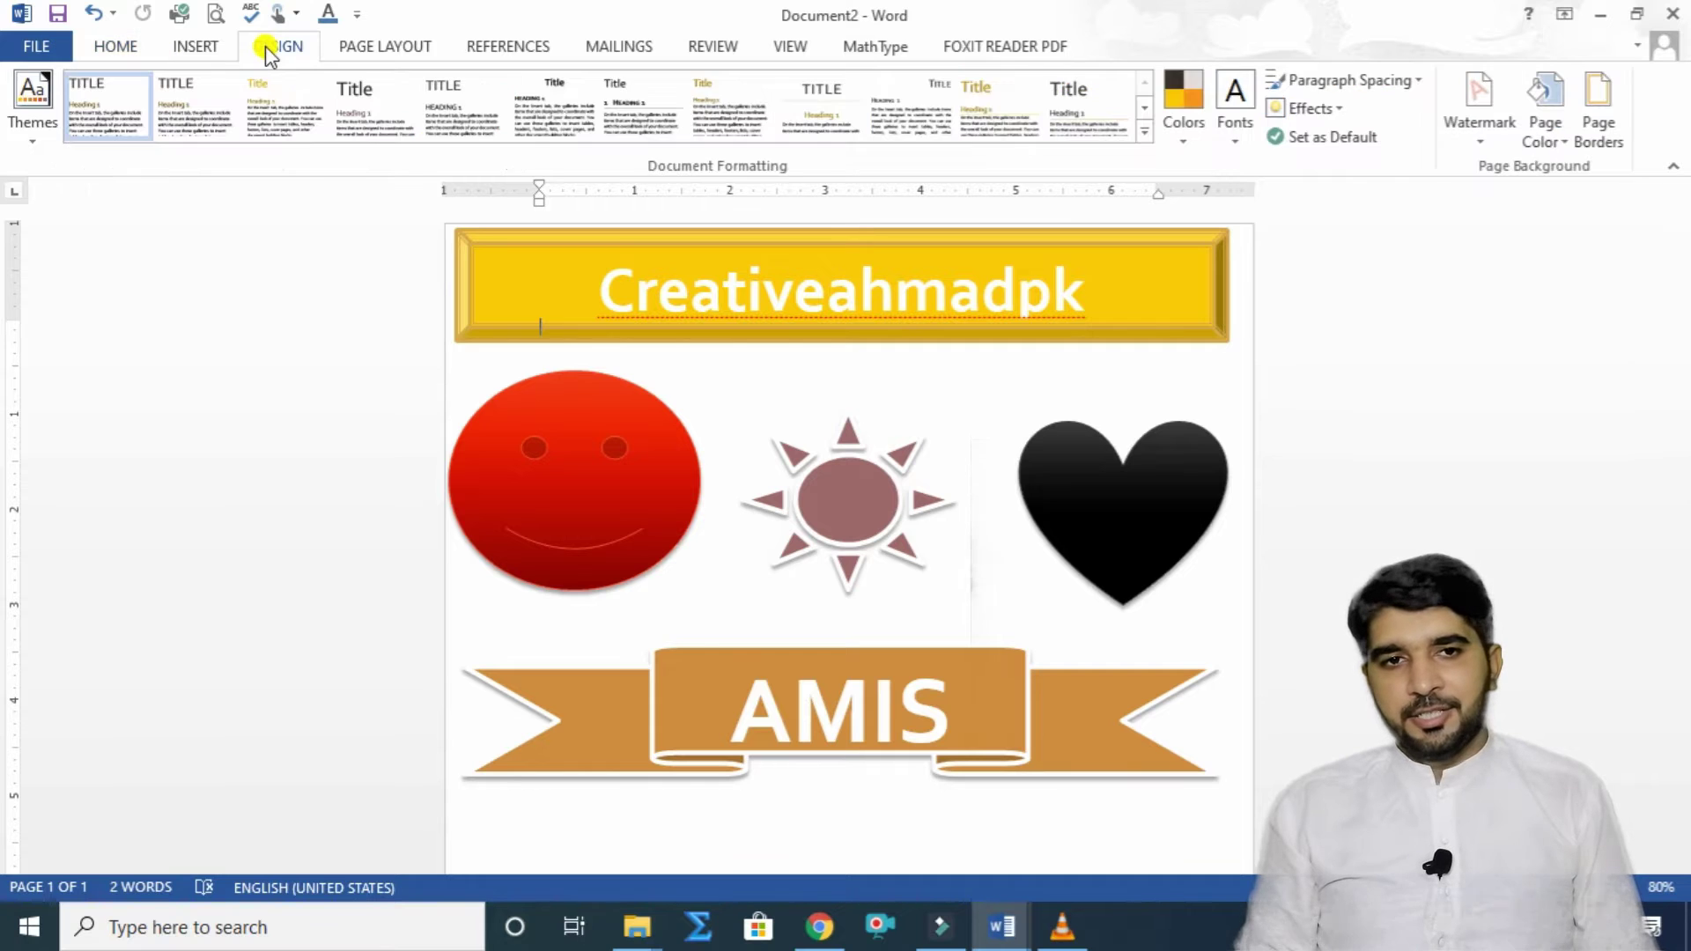
click(26, 148)
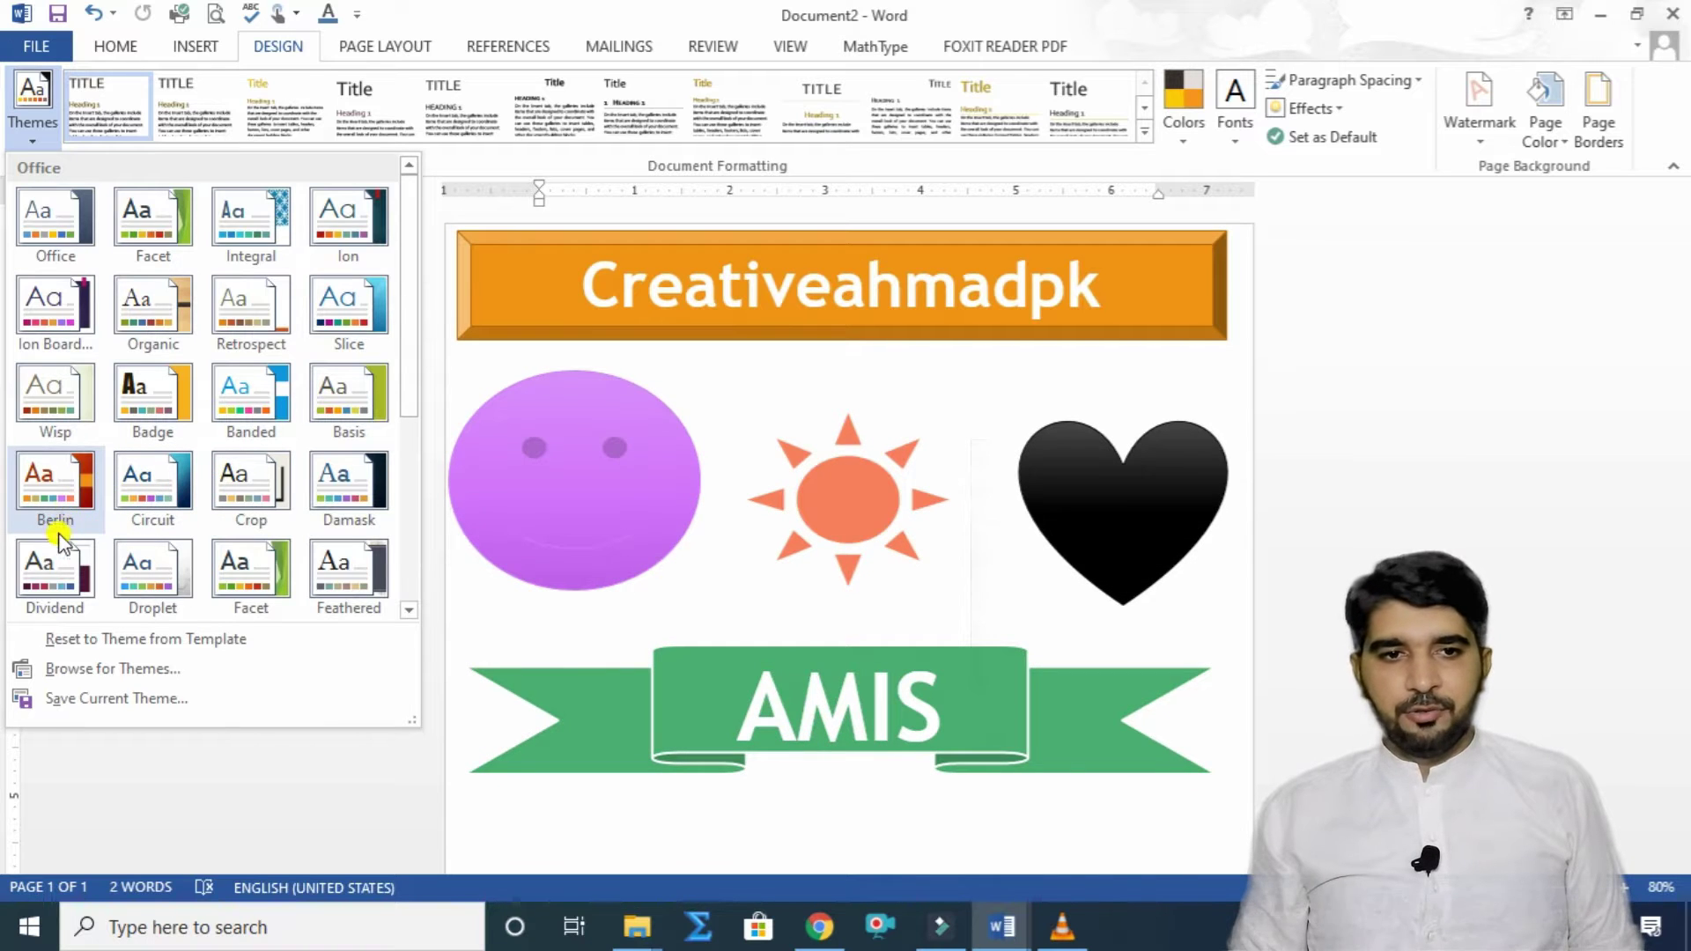
click(130, 573)
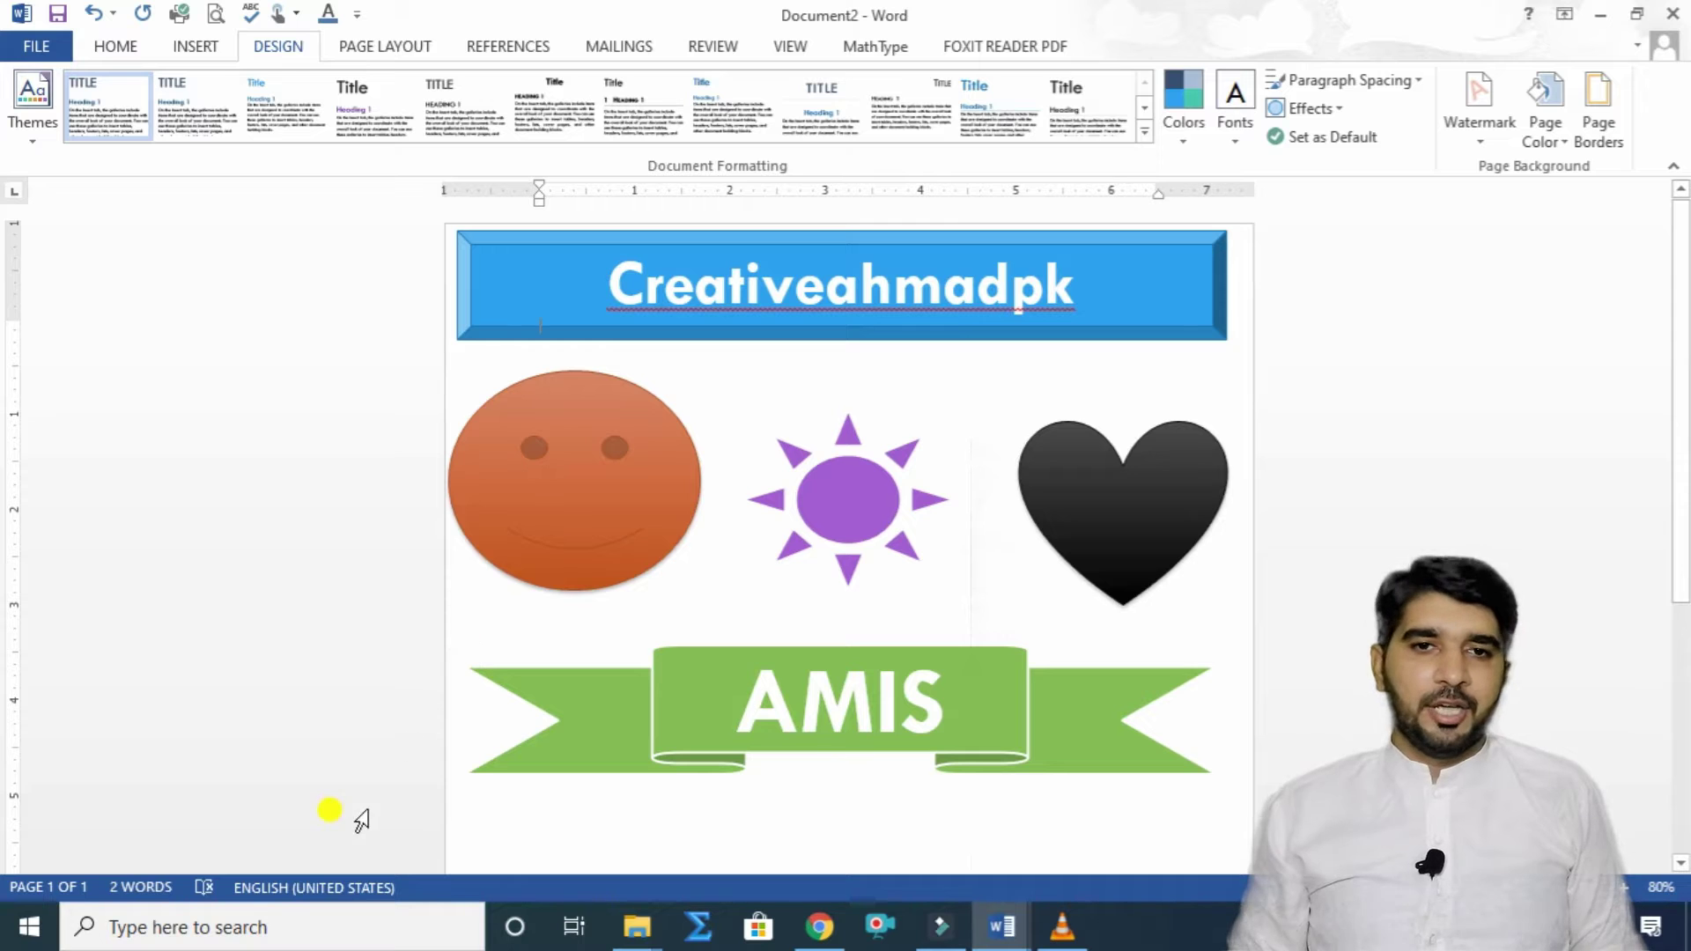
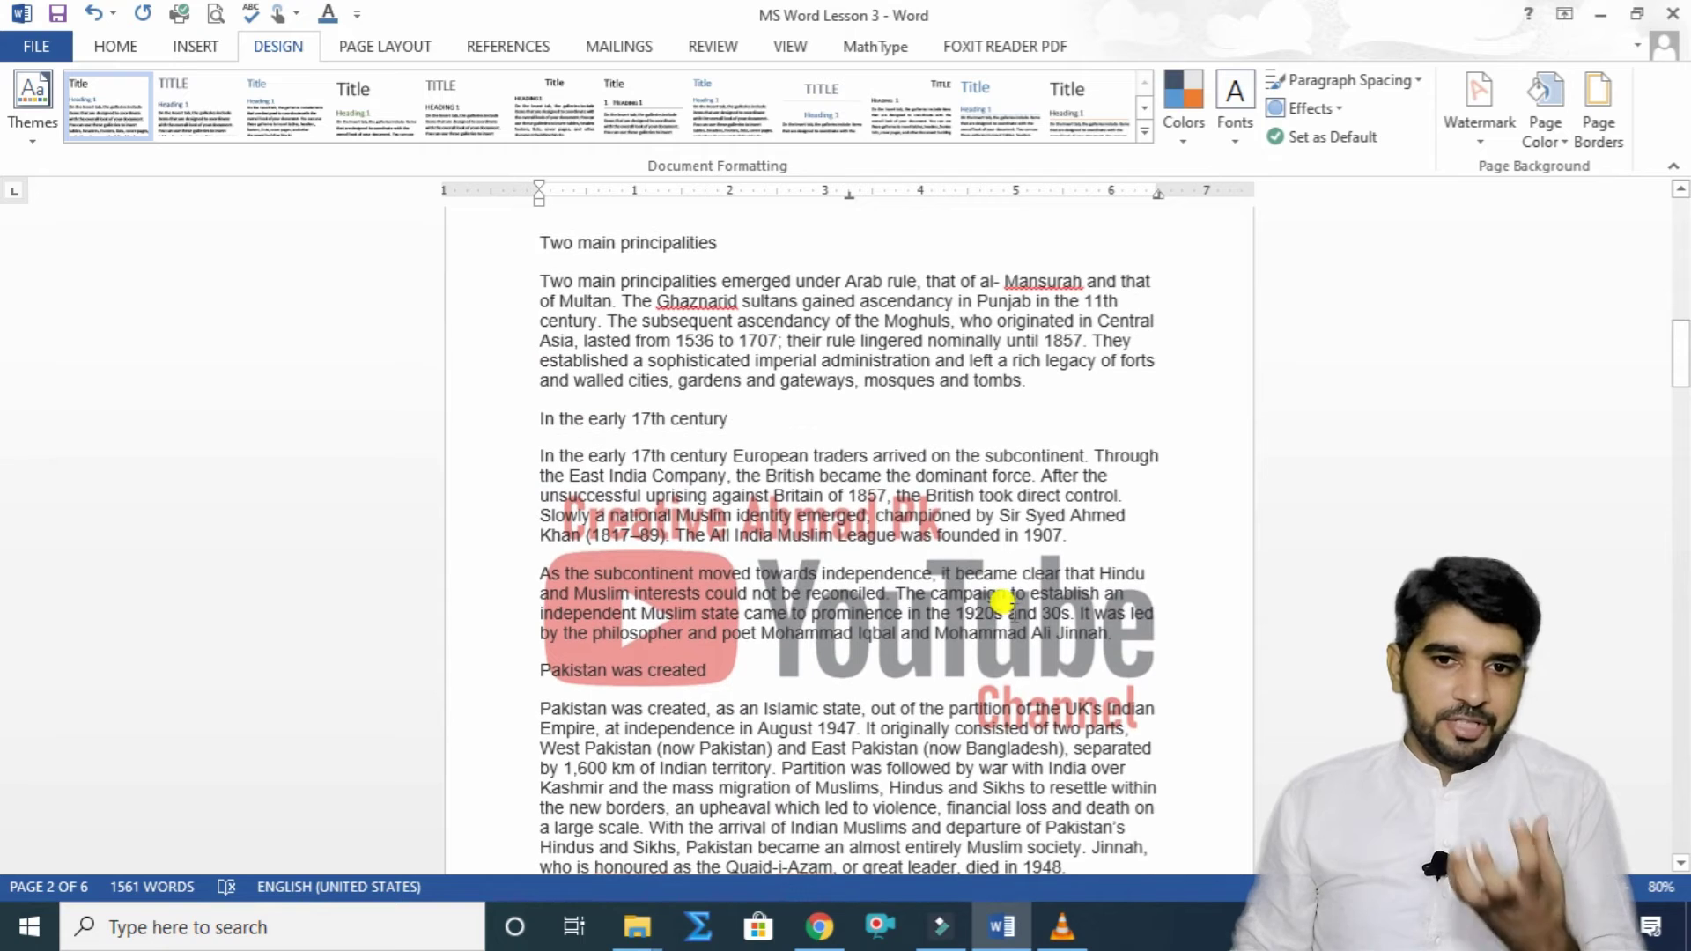
Step: Turn on the Washout option for the existing picture watermark and apply it to the document
scroll(1002, 602, up, 5)
scroll(1013, 621, up, 9)
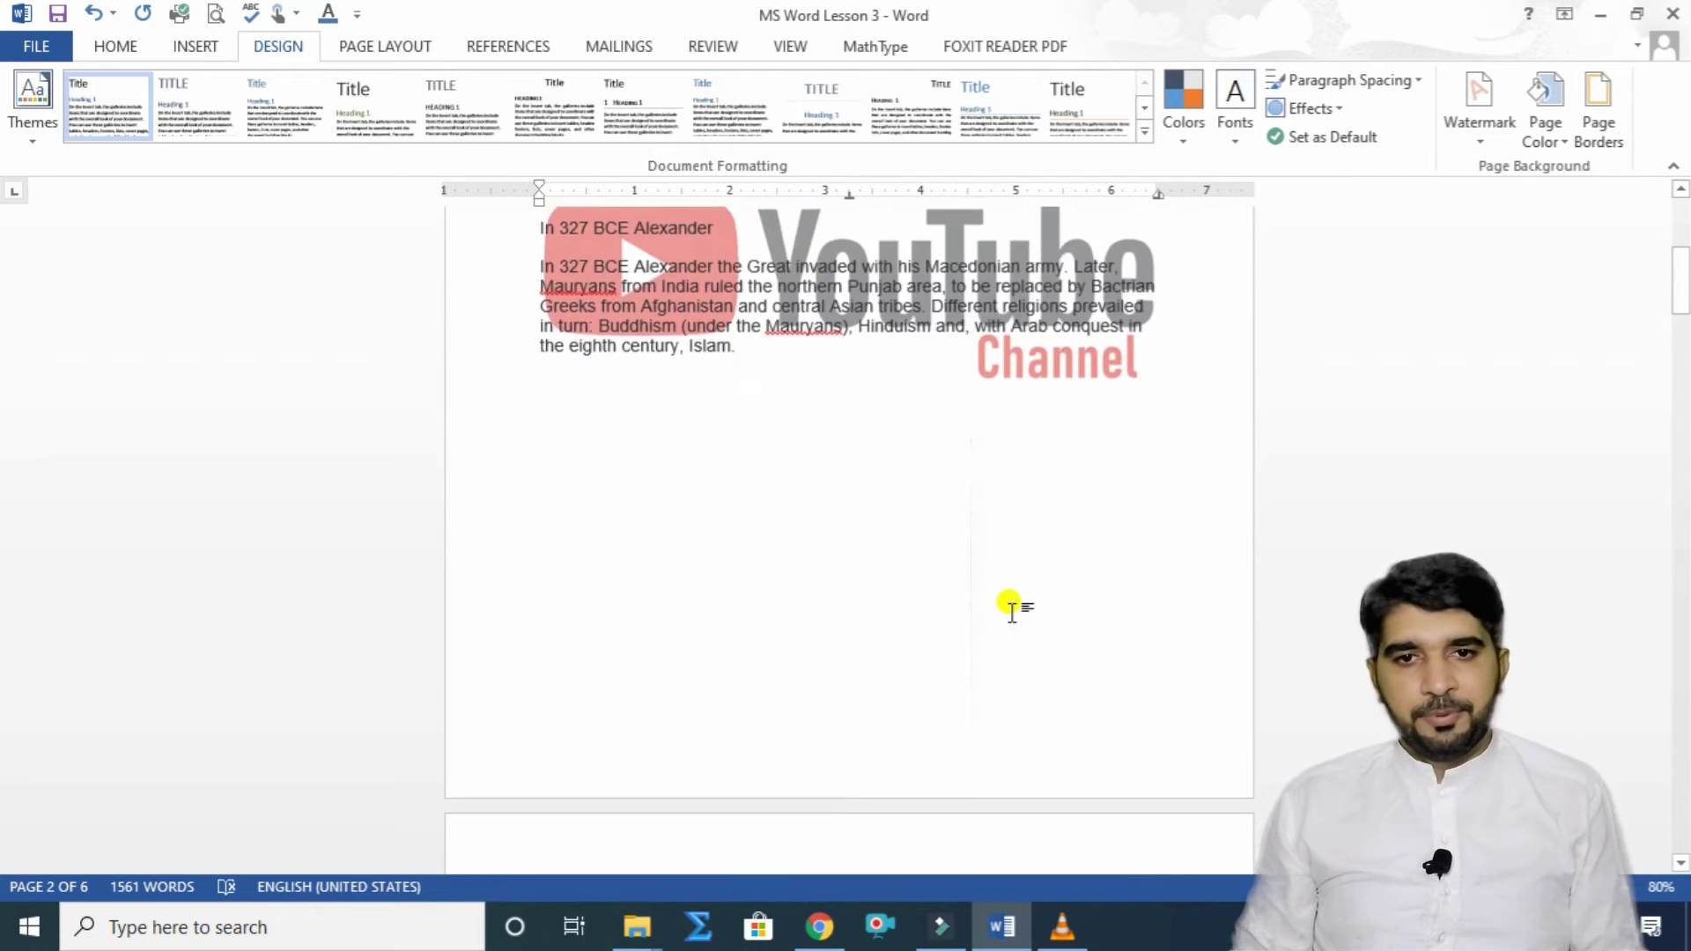
scroll(1013, 617, down, 7)
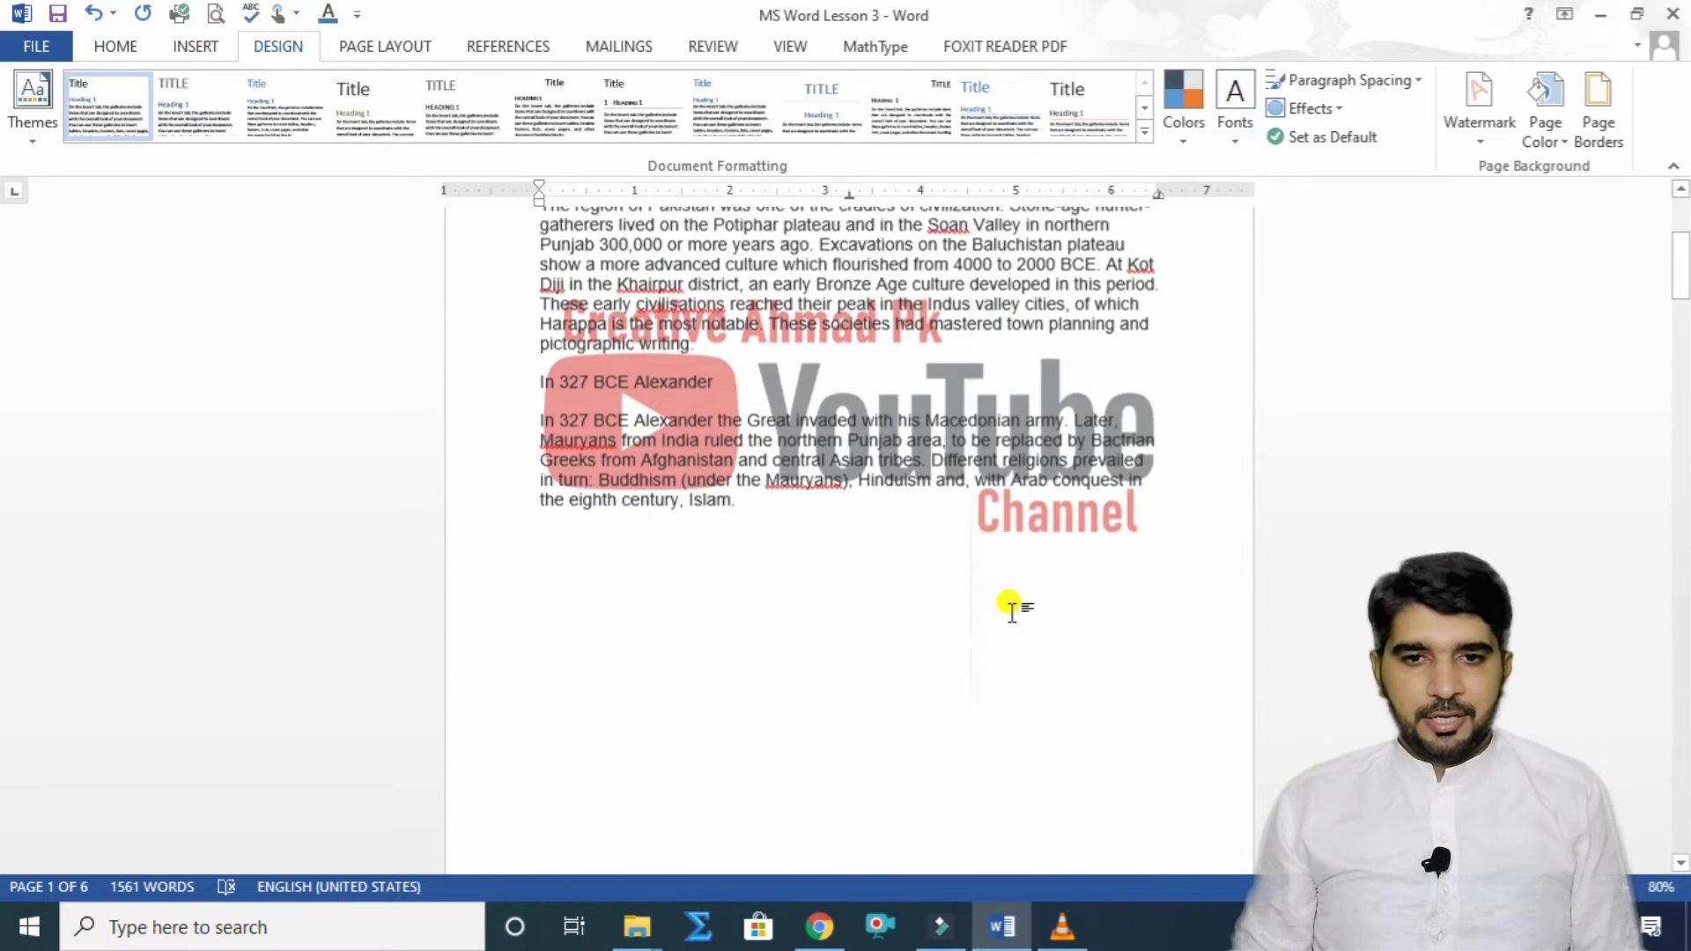
click(1472, 108)
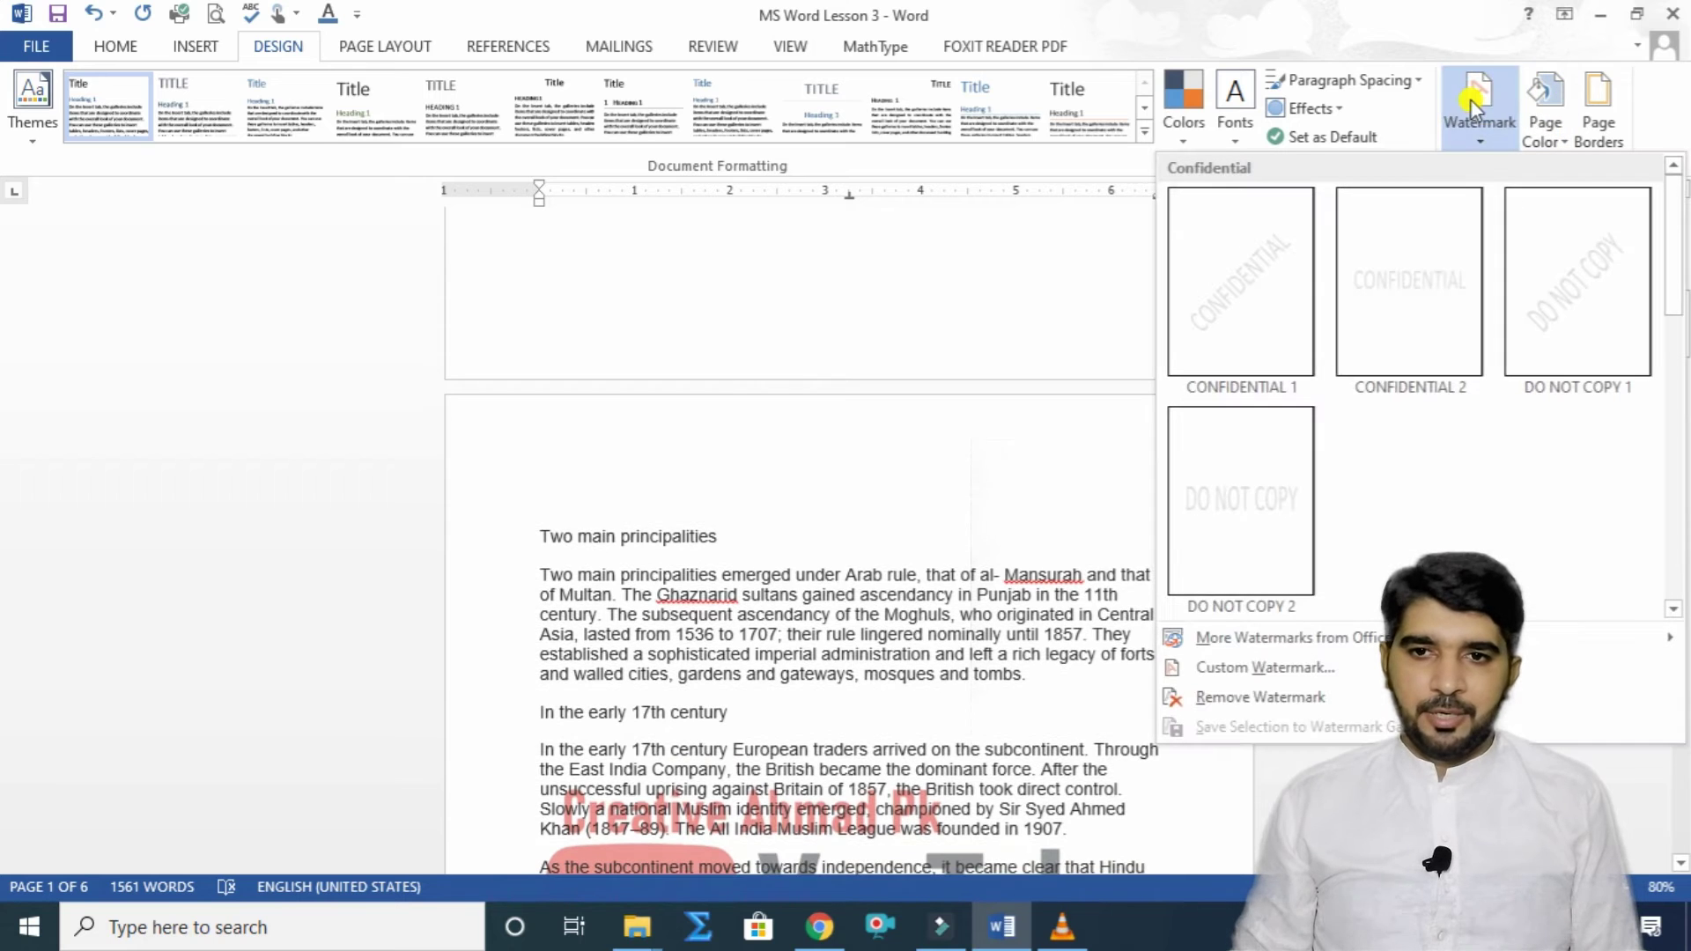
click(1250, 662)
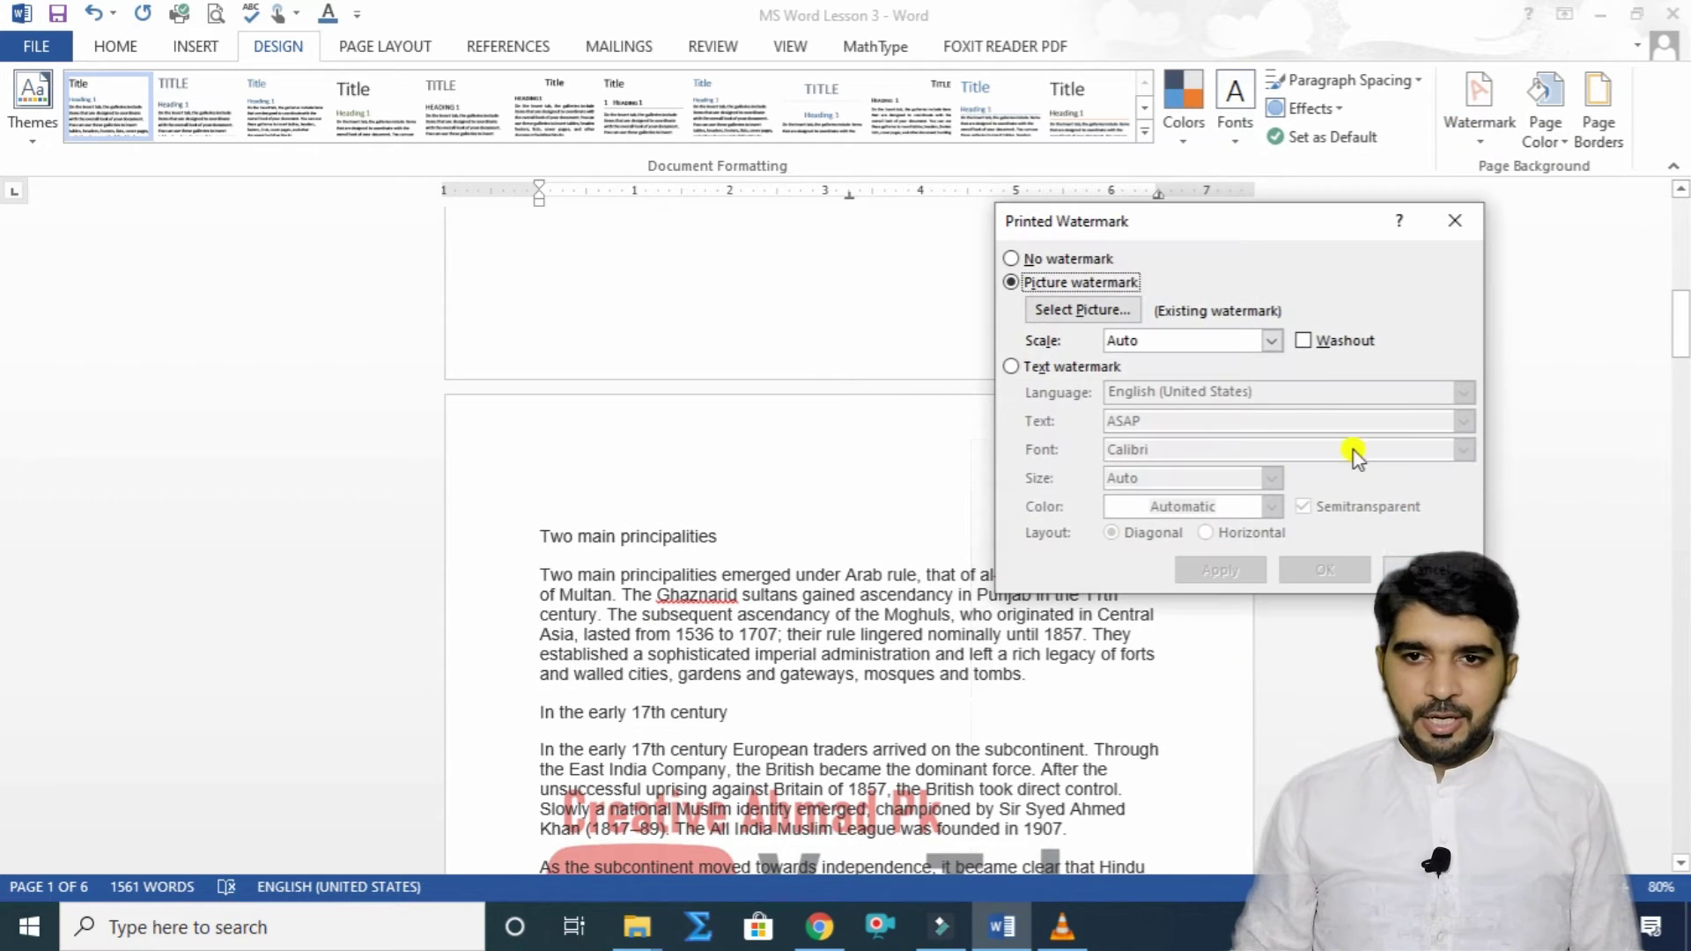
click(1304, 340)
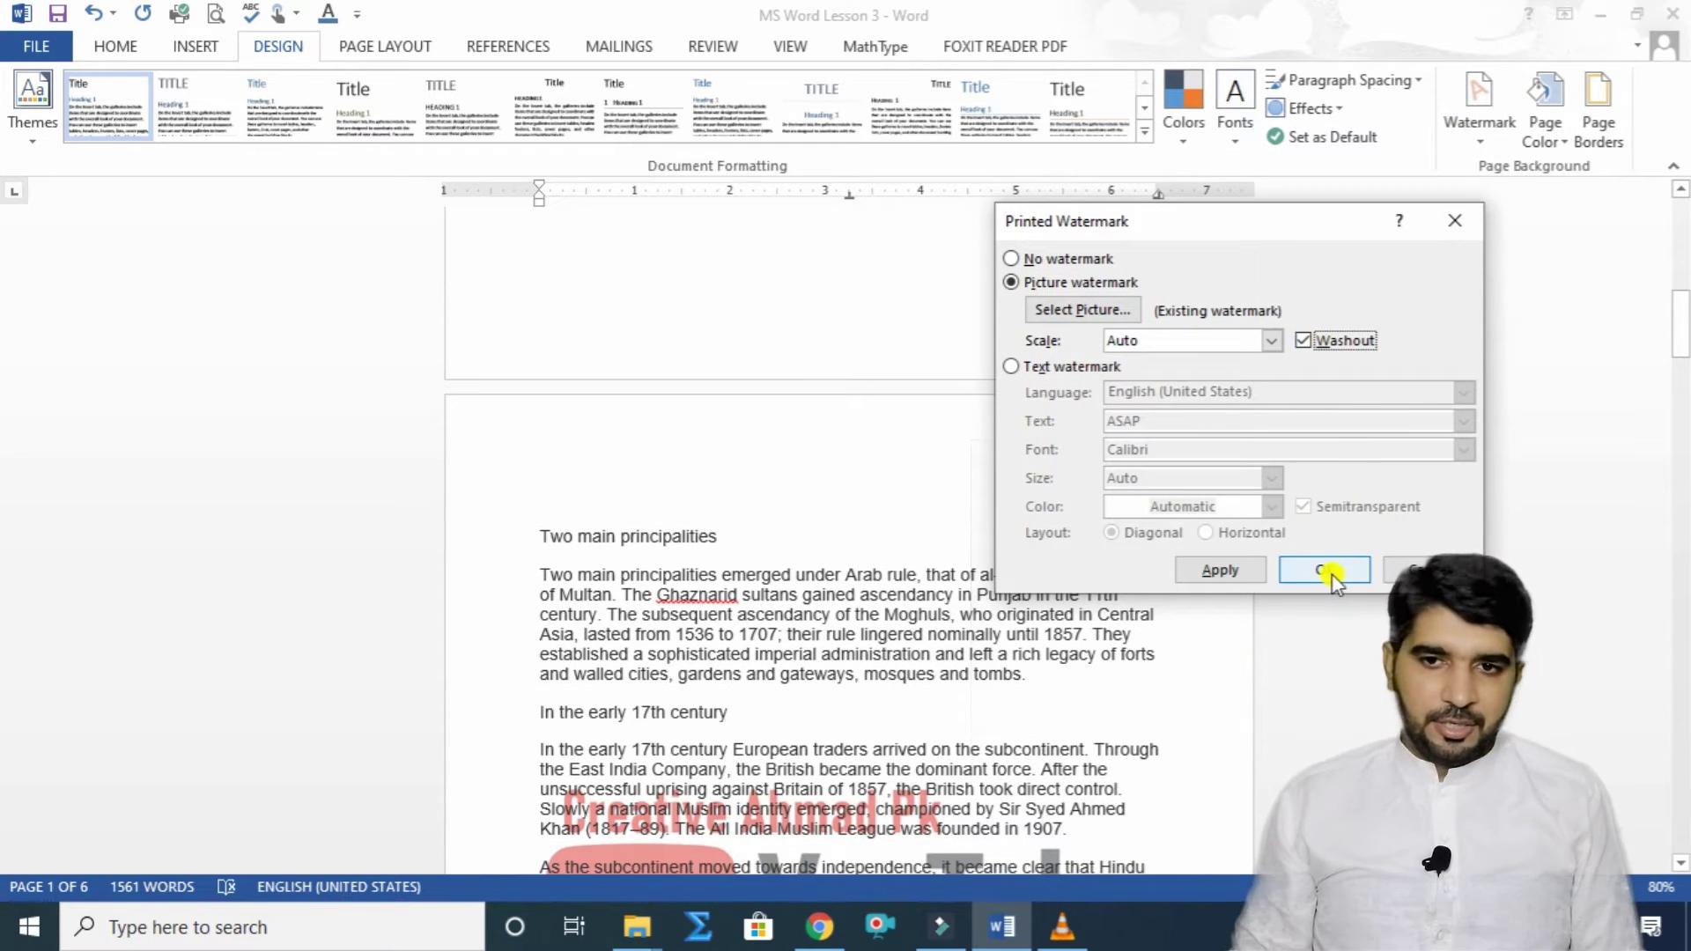
click(1329, 573)
scroll(867, 698, down, 5)
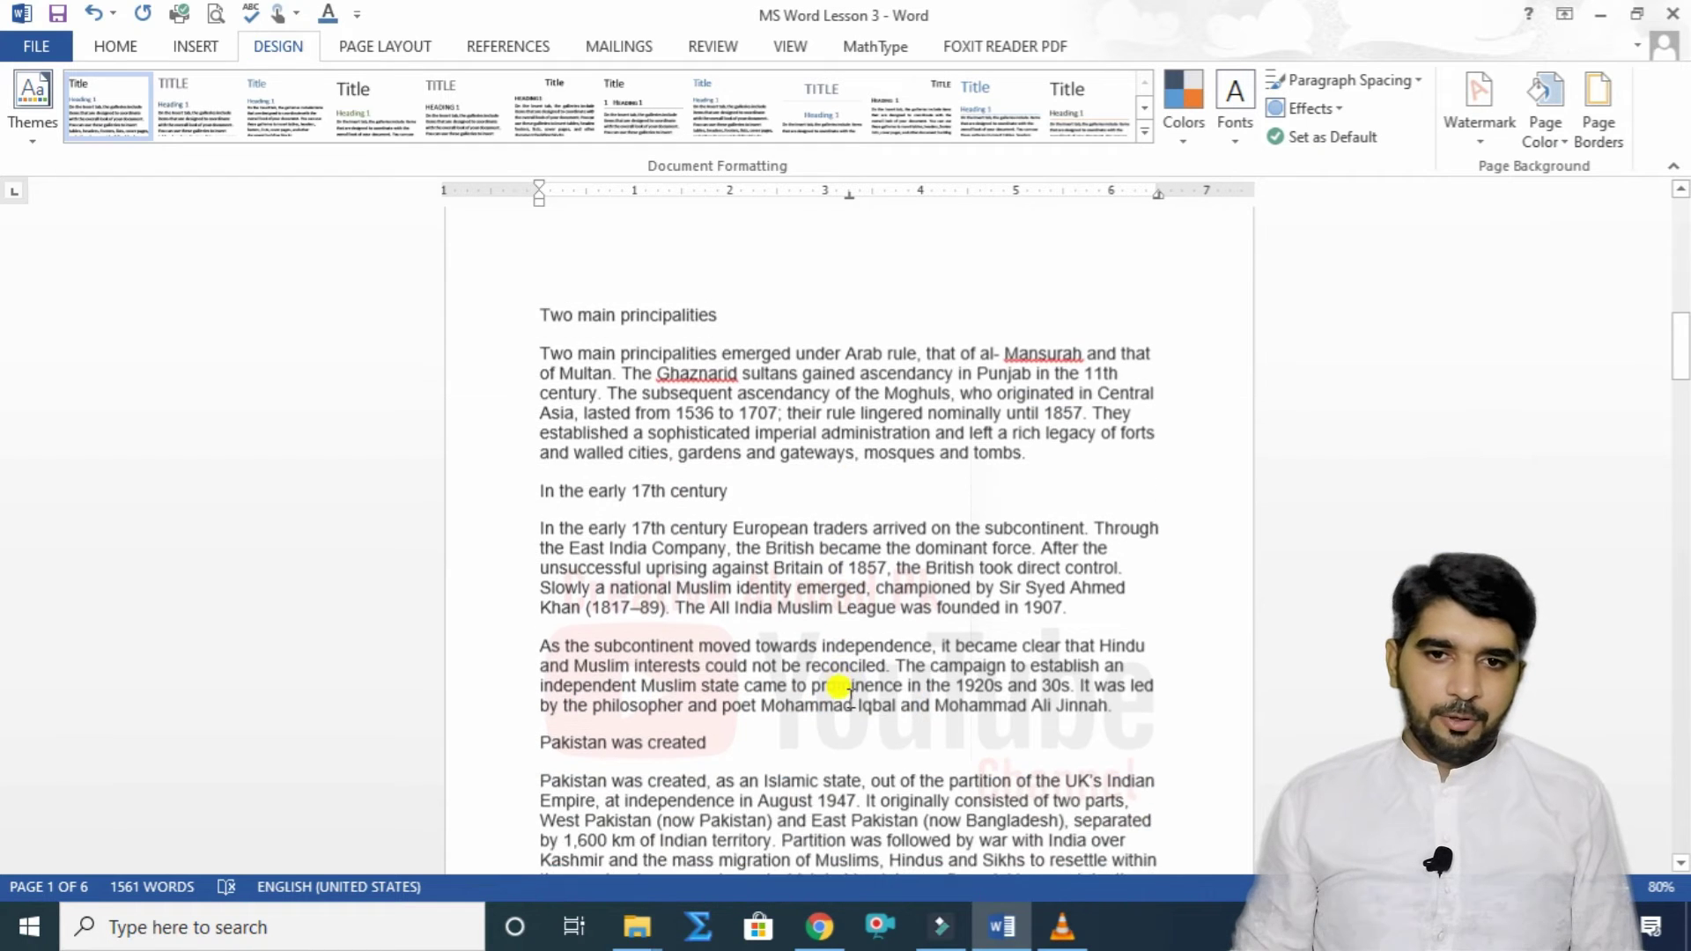
Step: Turn off the Washout option for the picture watermark and apply the change
click(1476, 97)
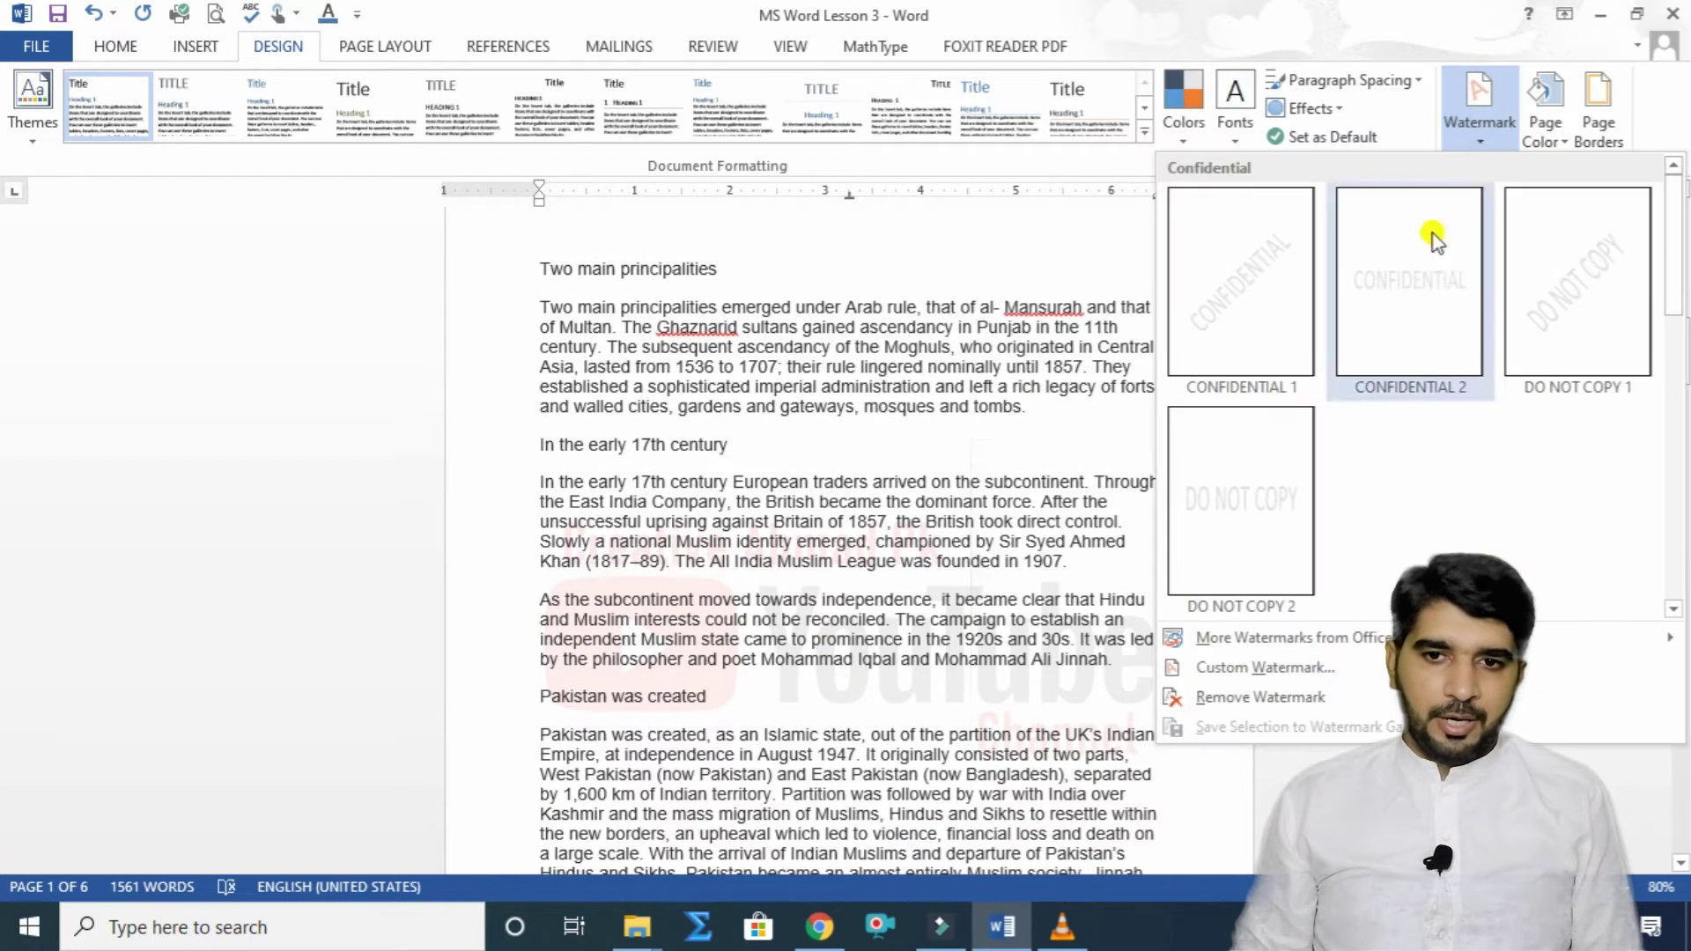
click(1304, 660)
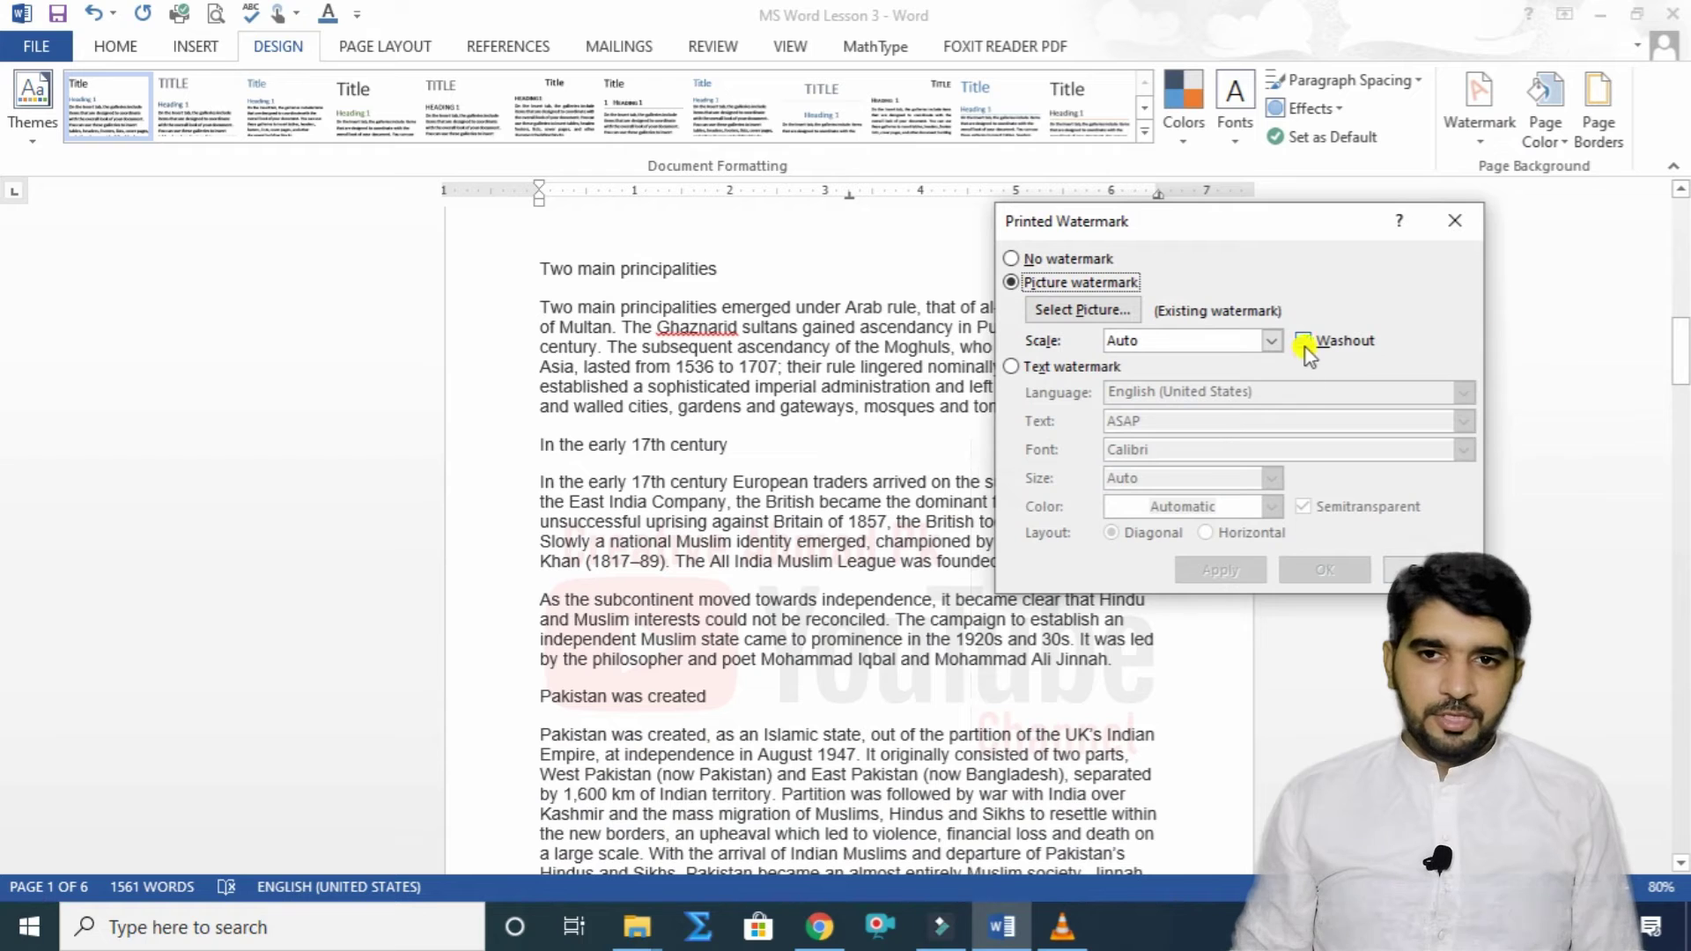
click(1303, 342)
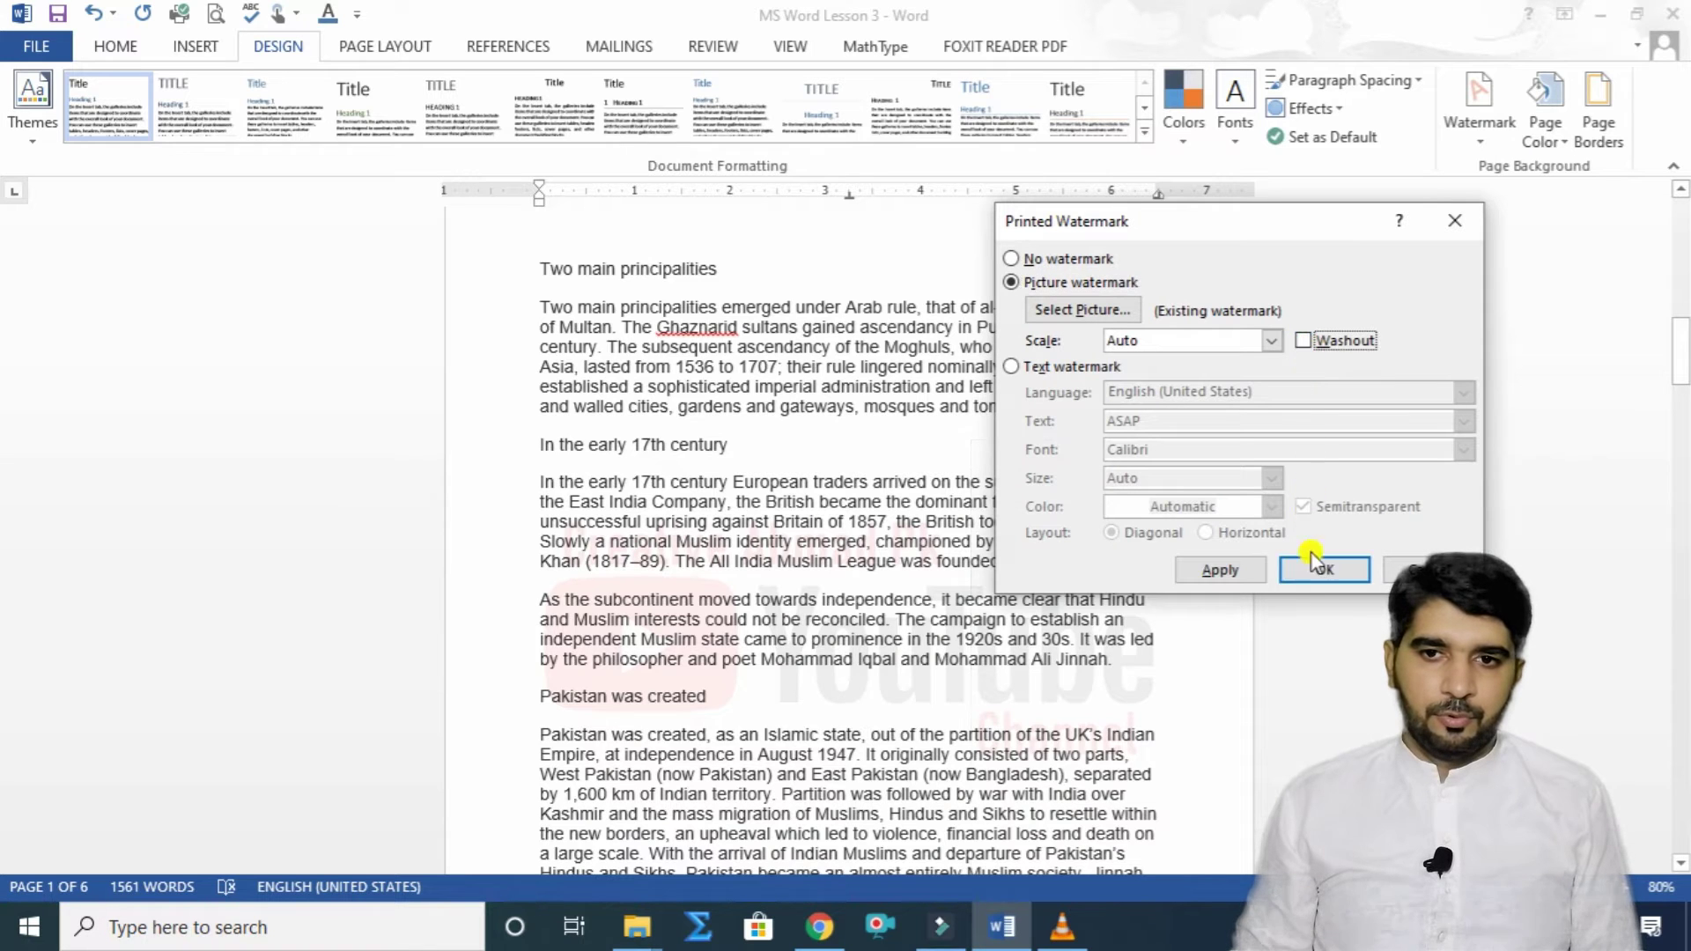
click(1323, 569)
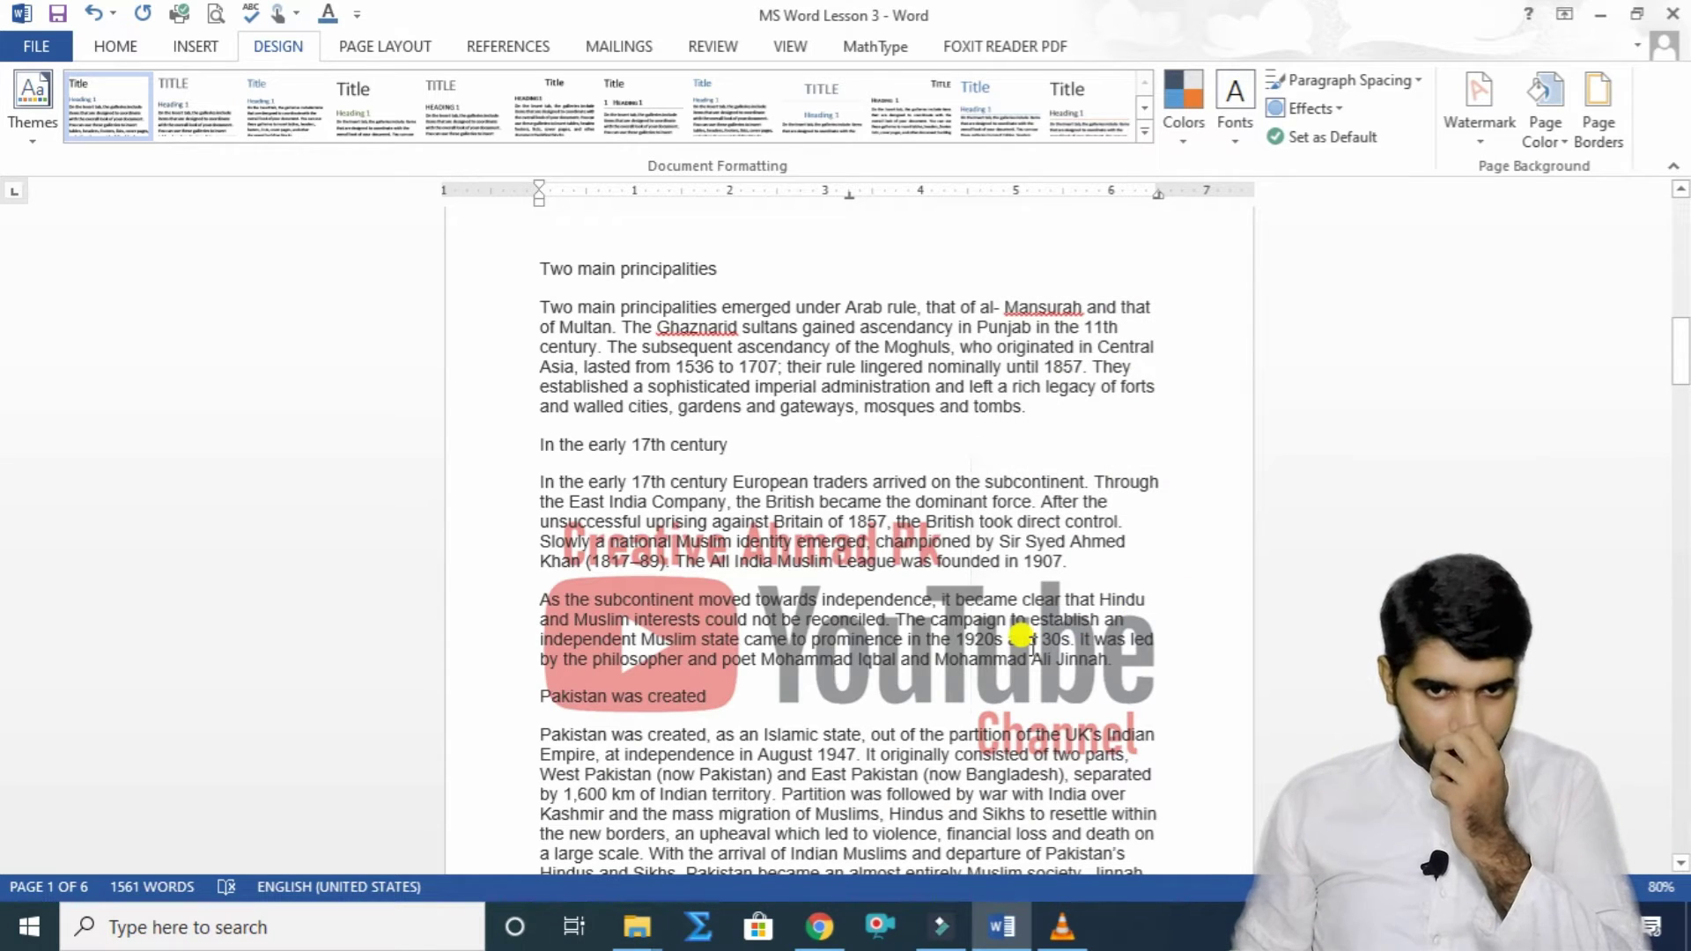
Step: Replace the picture watermark with a custom text watermark reading "Creativeahmadpk" and check it on the pages
scroll(1019, 634, down, 6)
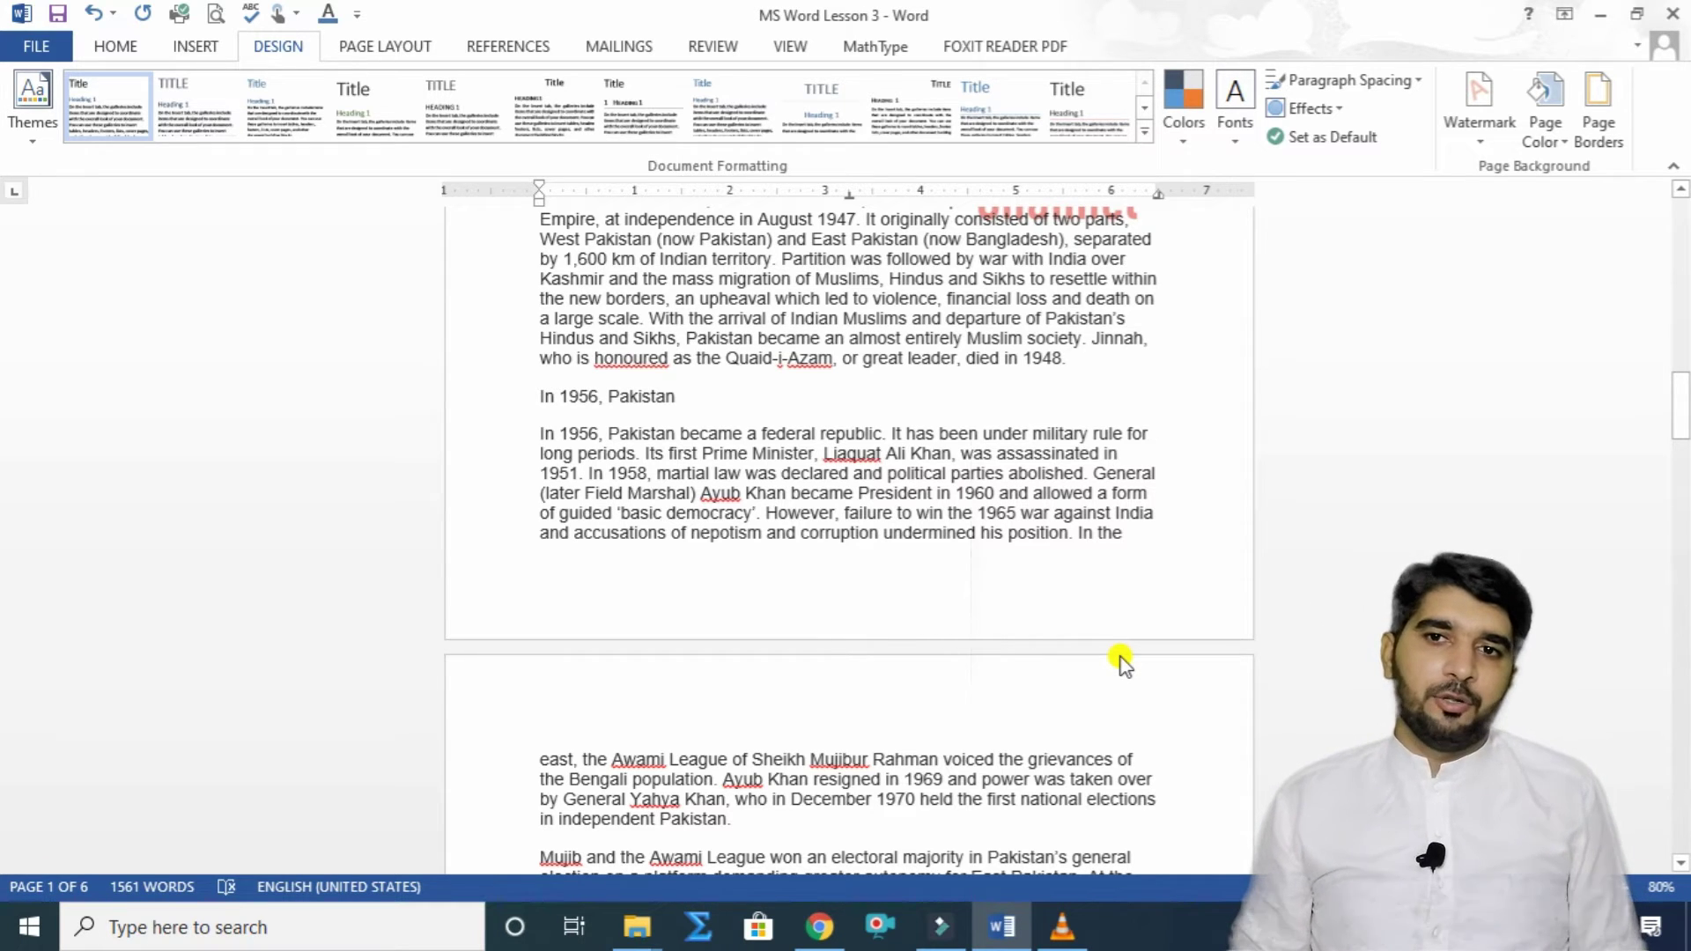
click(1462, 128)
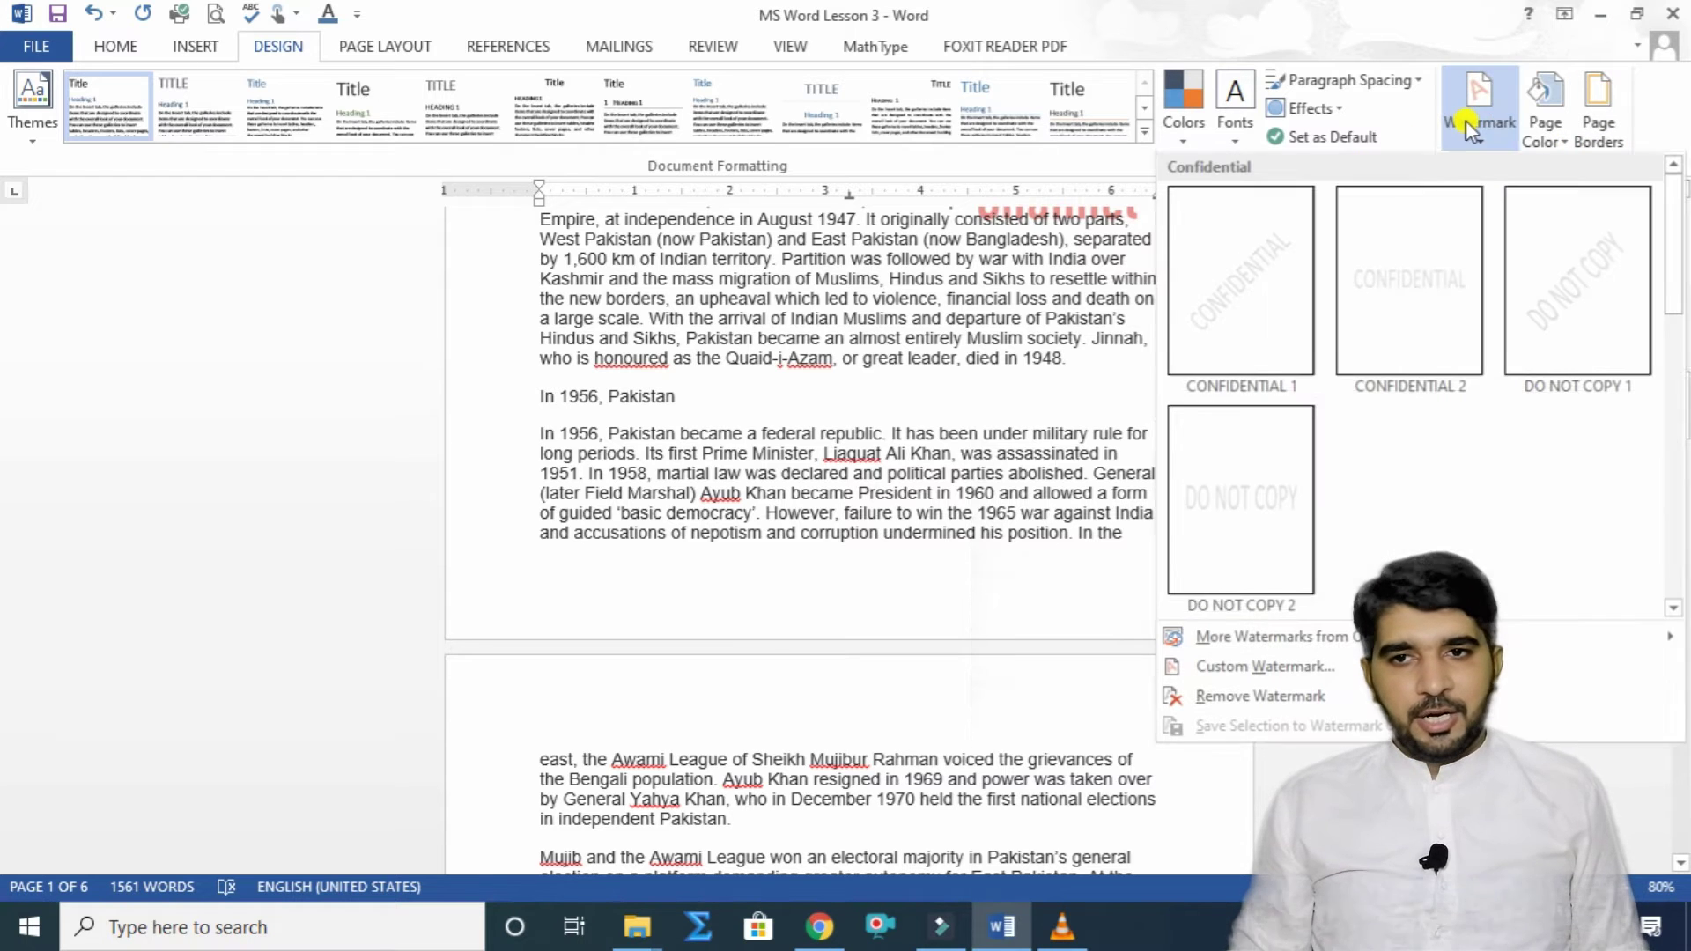
click(1288, 672)
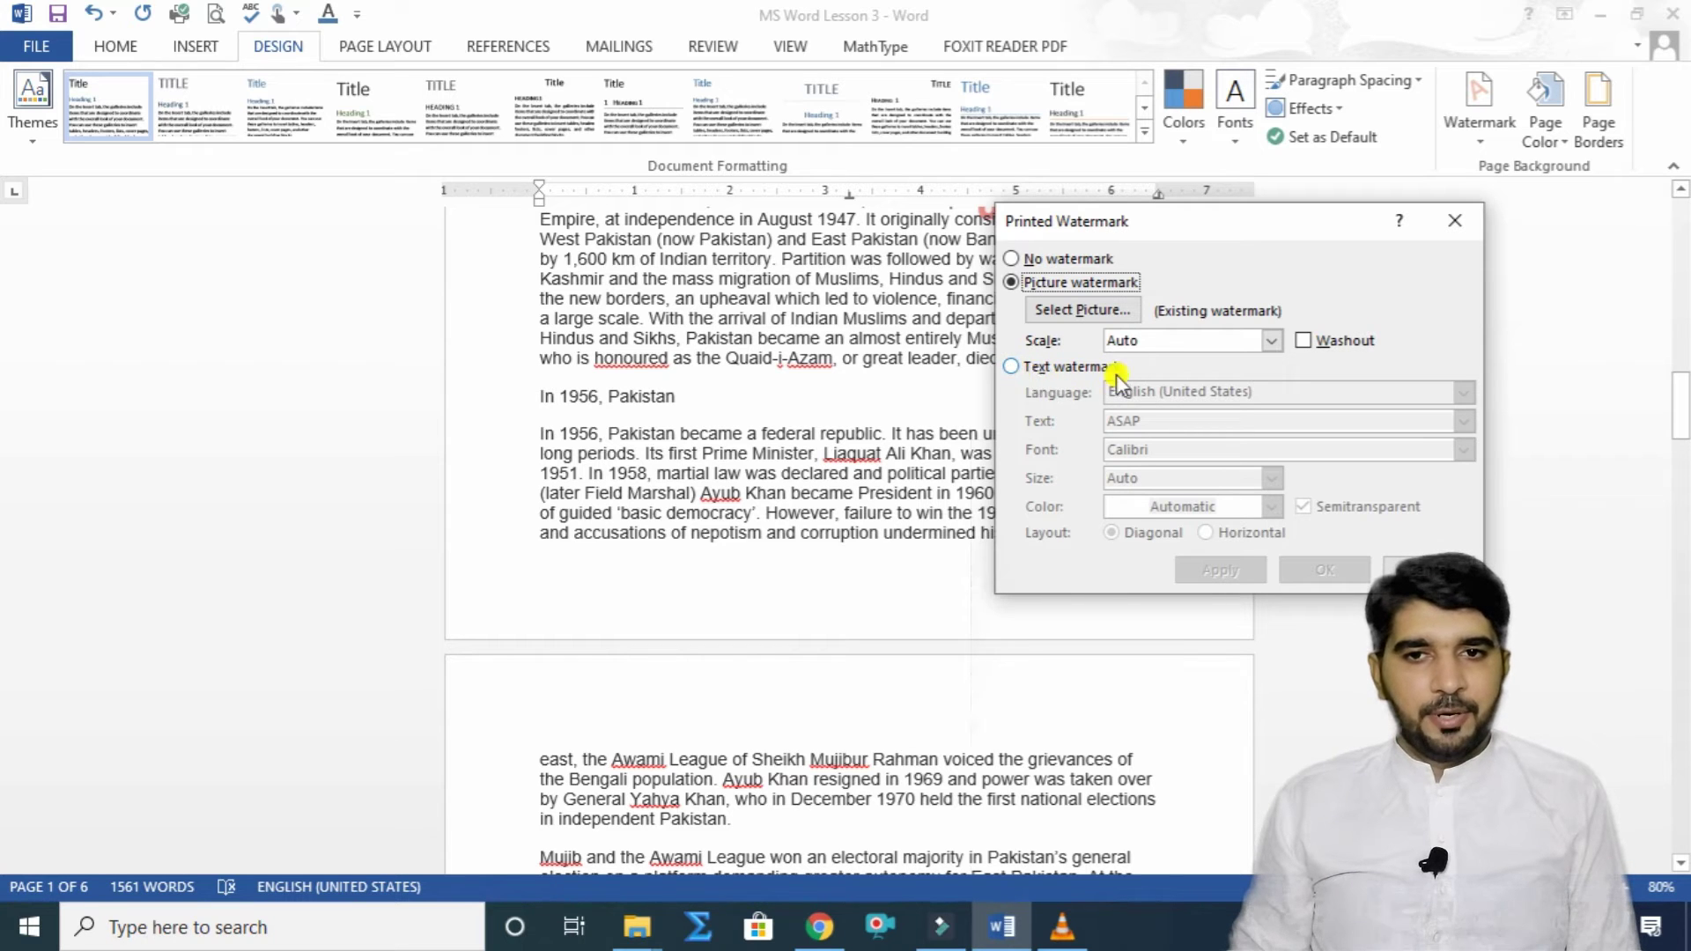
click(1012, 368)
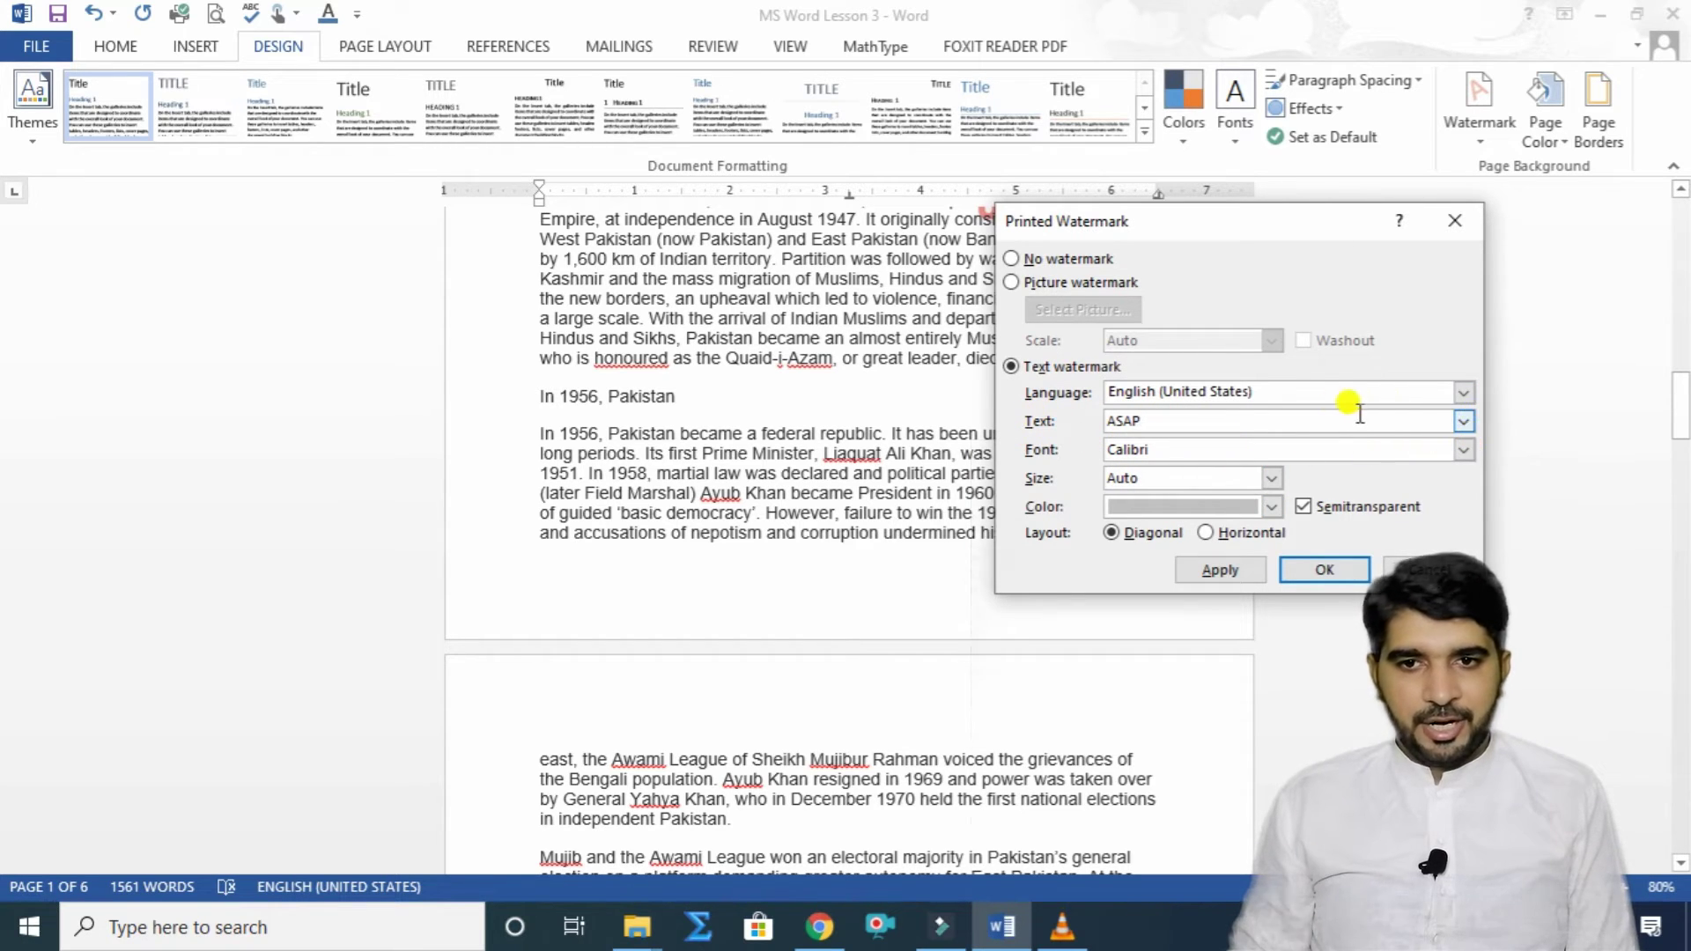
double_click(1154, 421)
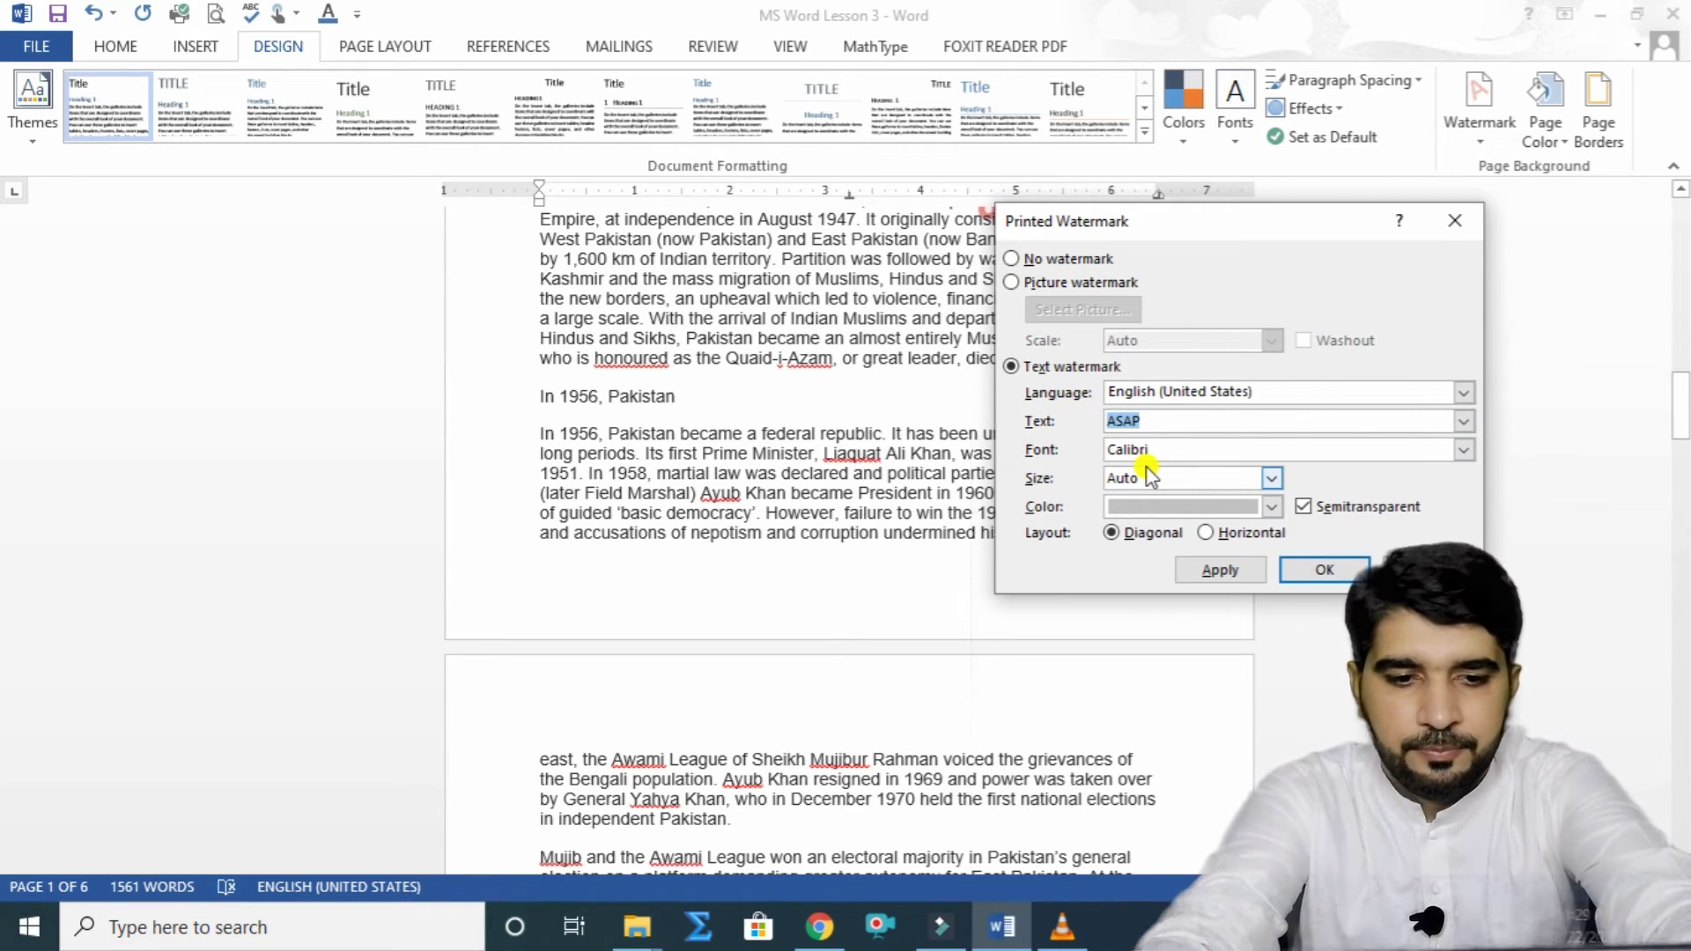
text(Creativea)
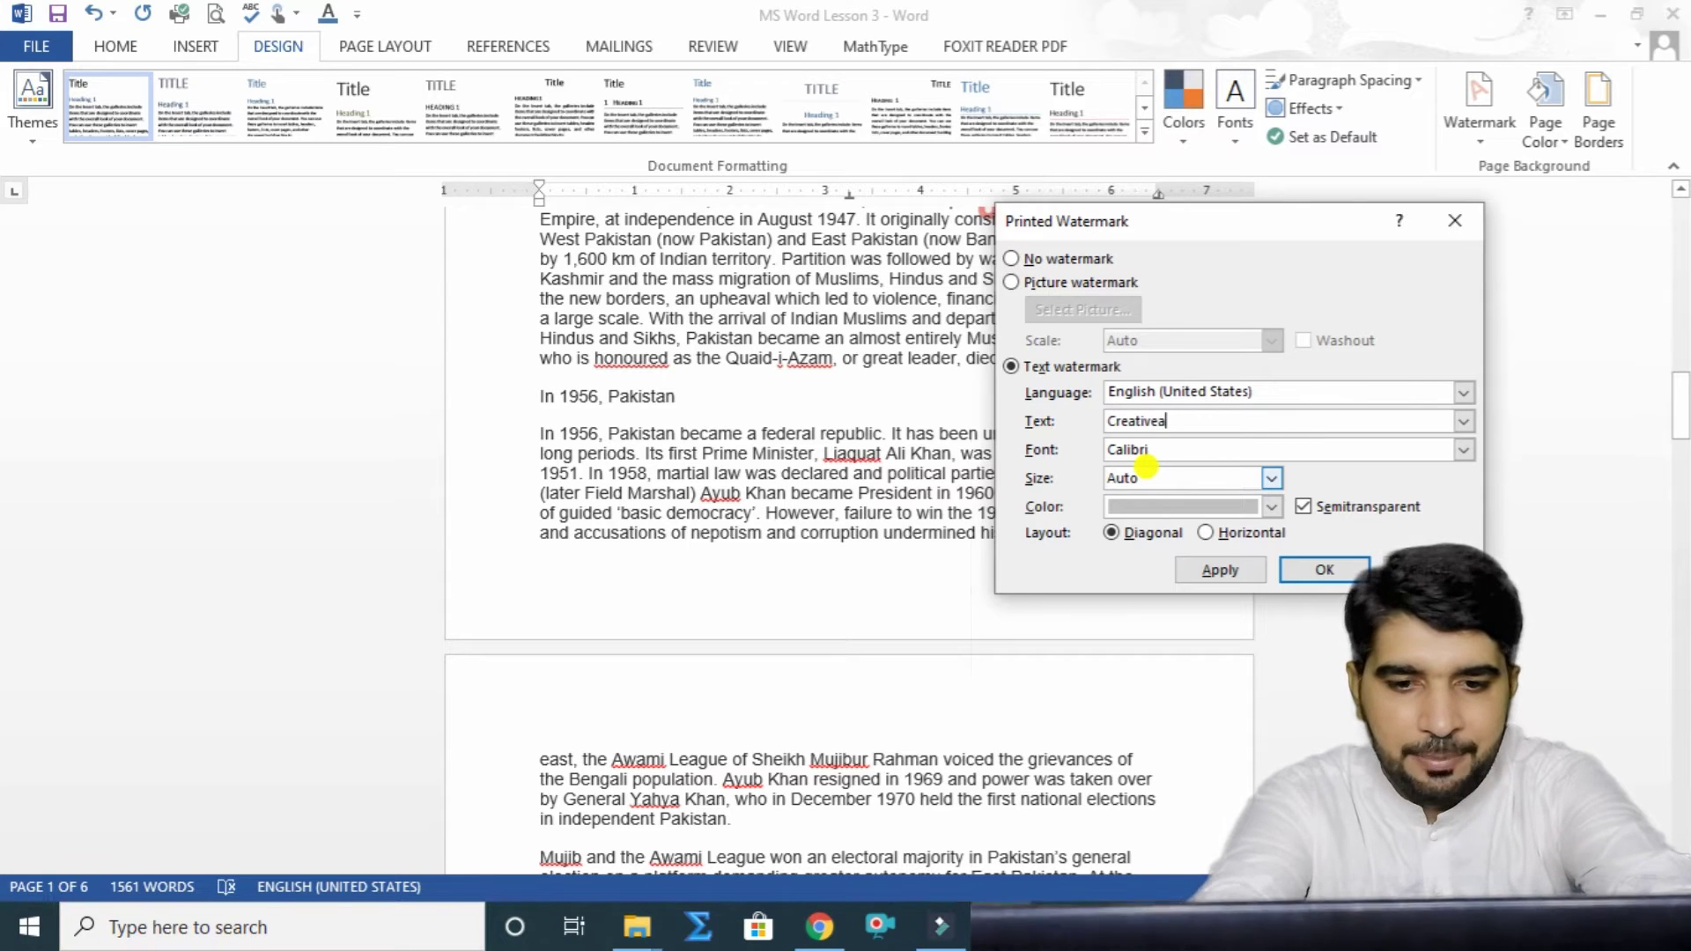
text(hmadpk)
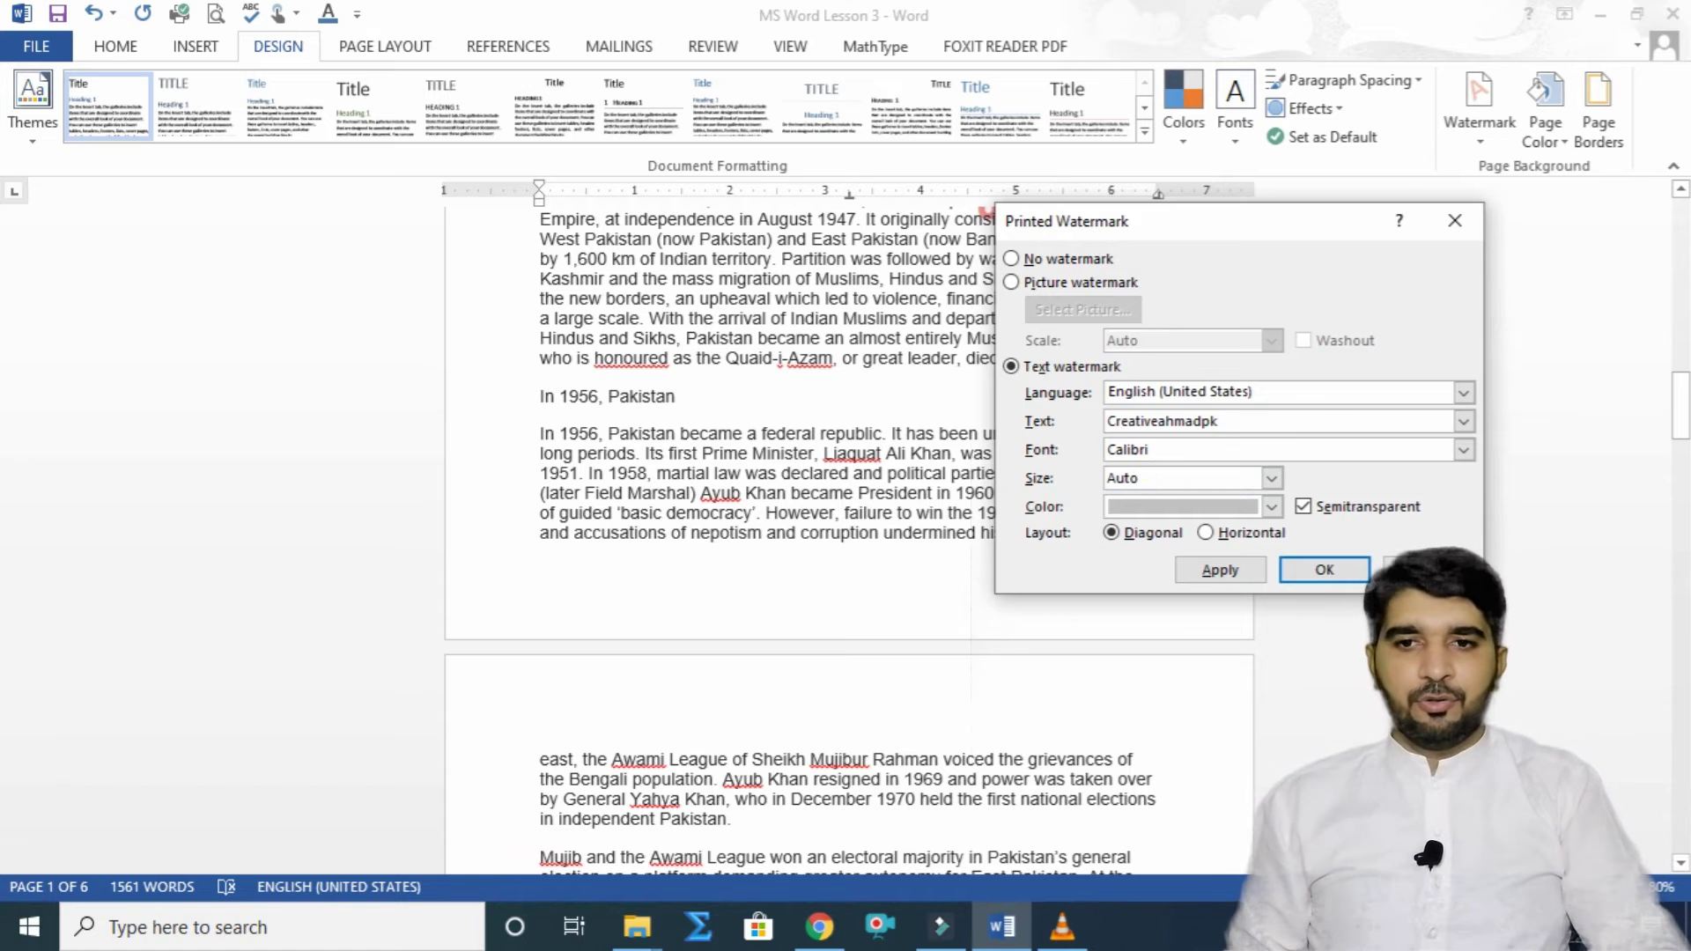
click(1323, 579)
scroll(662, 606, up, 7)
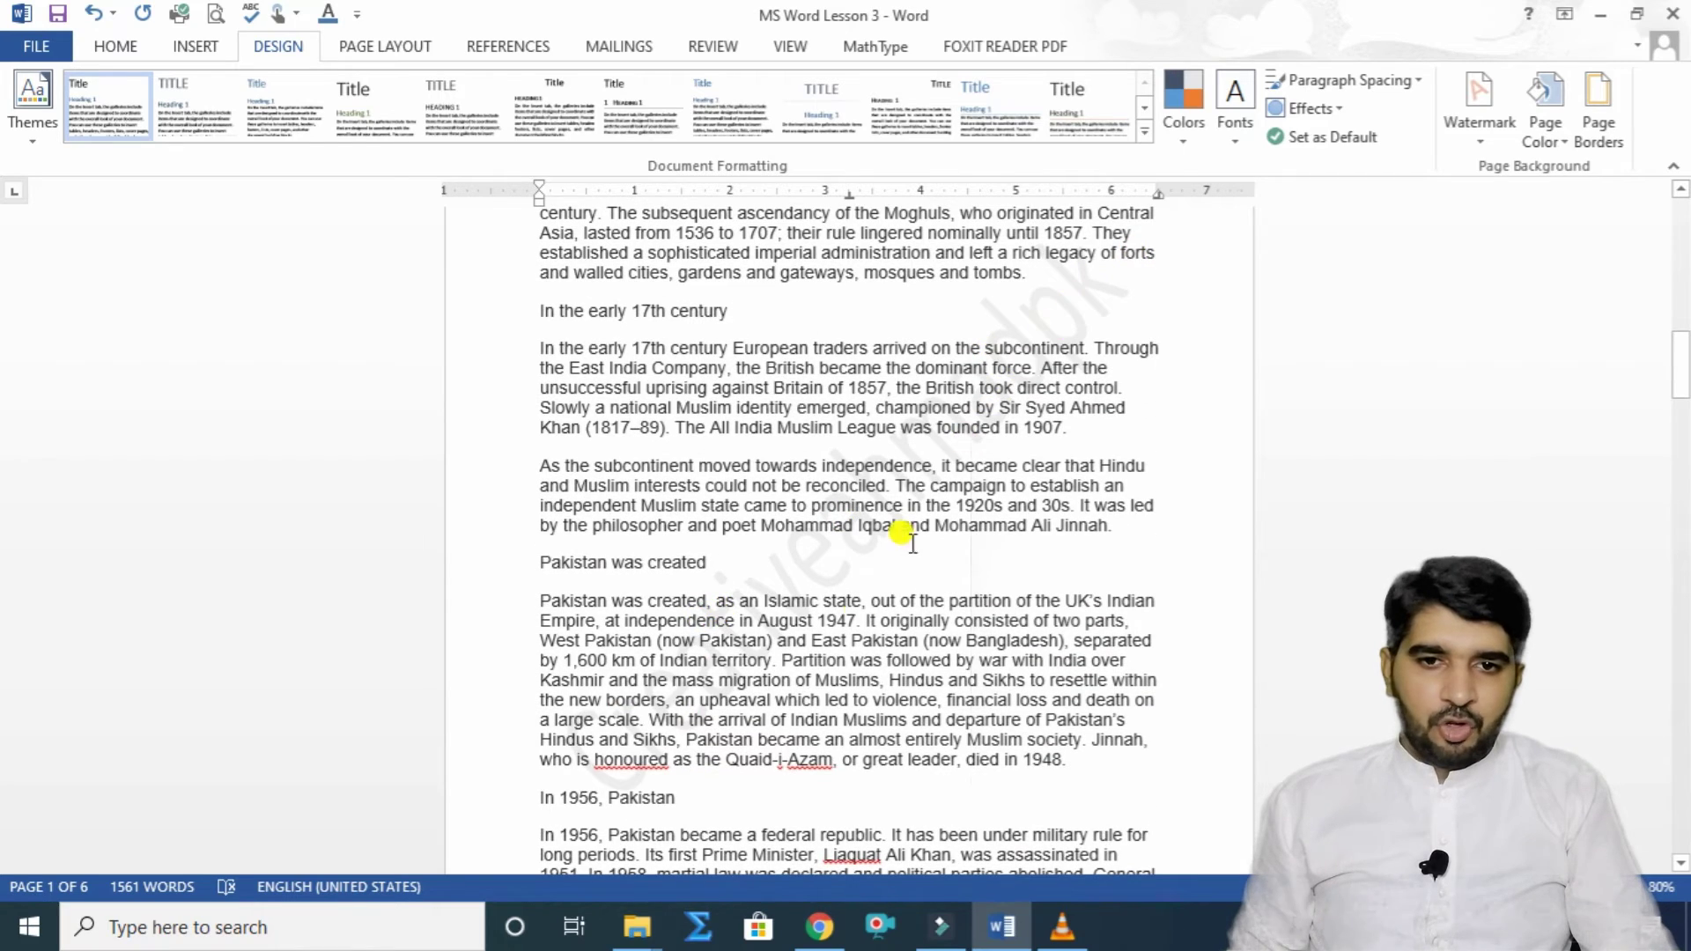
scroll(841, 632, down, 20)
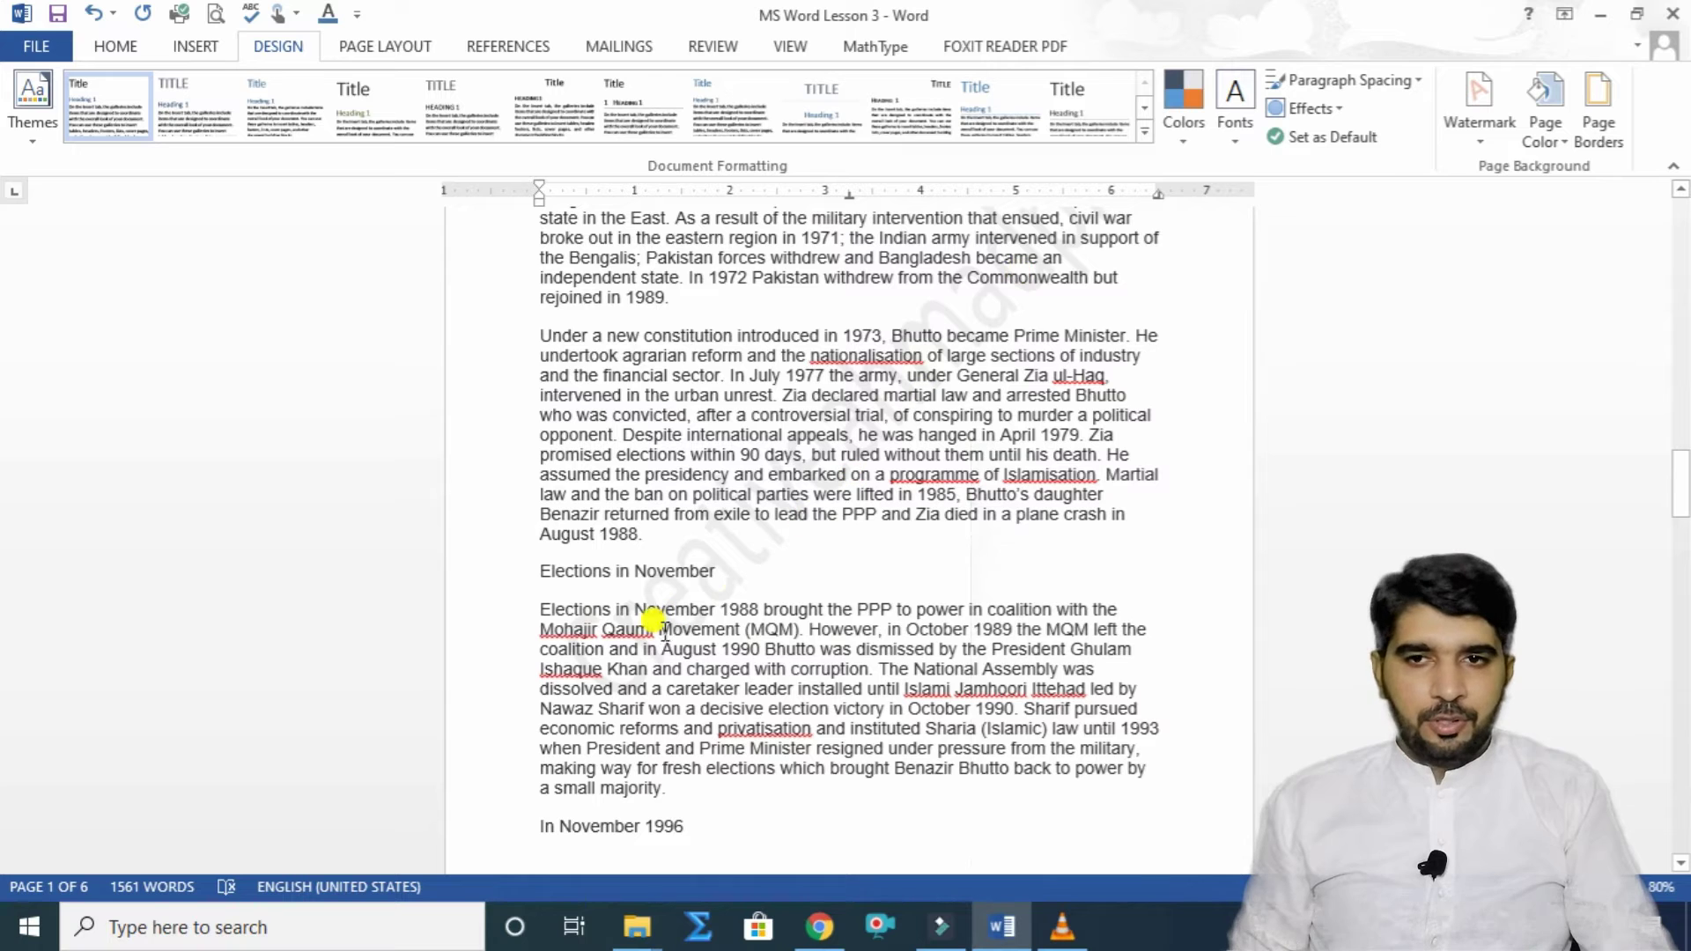
Step: Change the text watermark's color to red and its layout to horizontal, and review it through the document
click(1481, 124)
click(1308, 678)
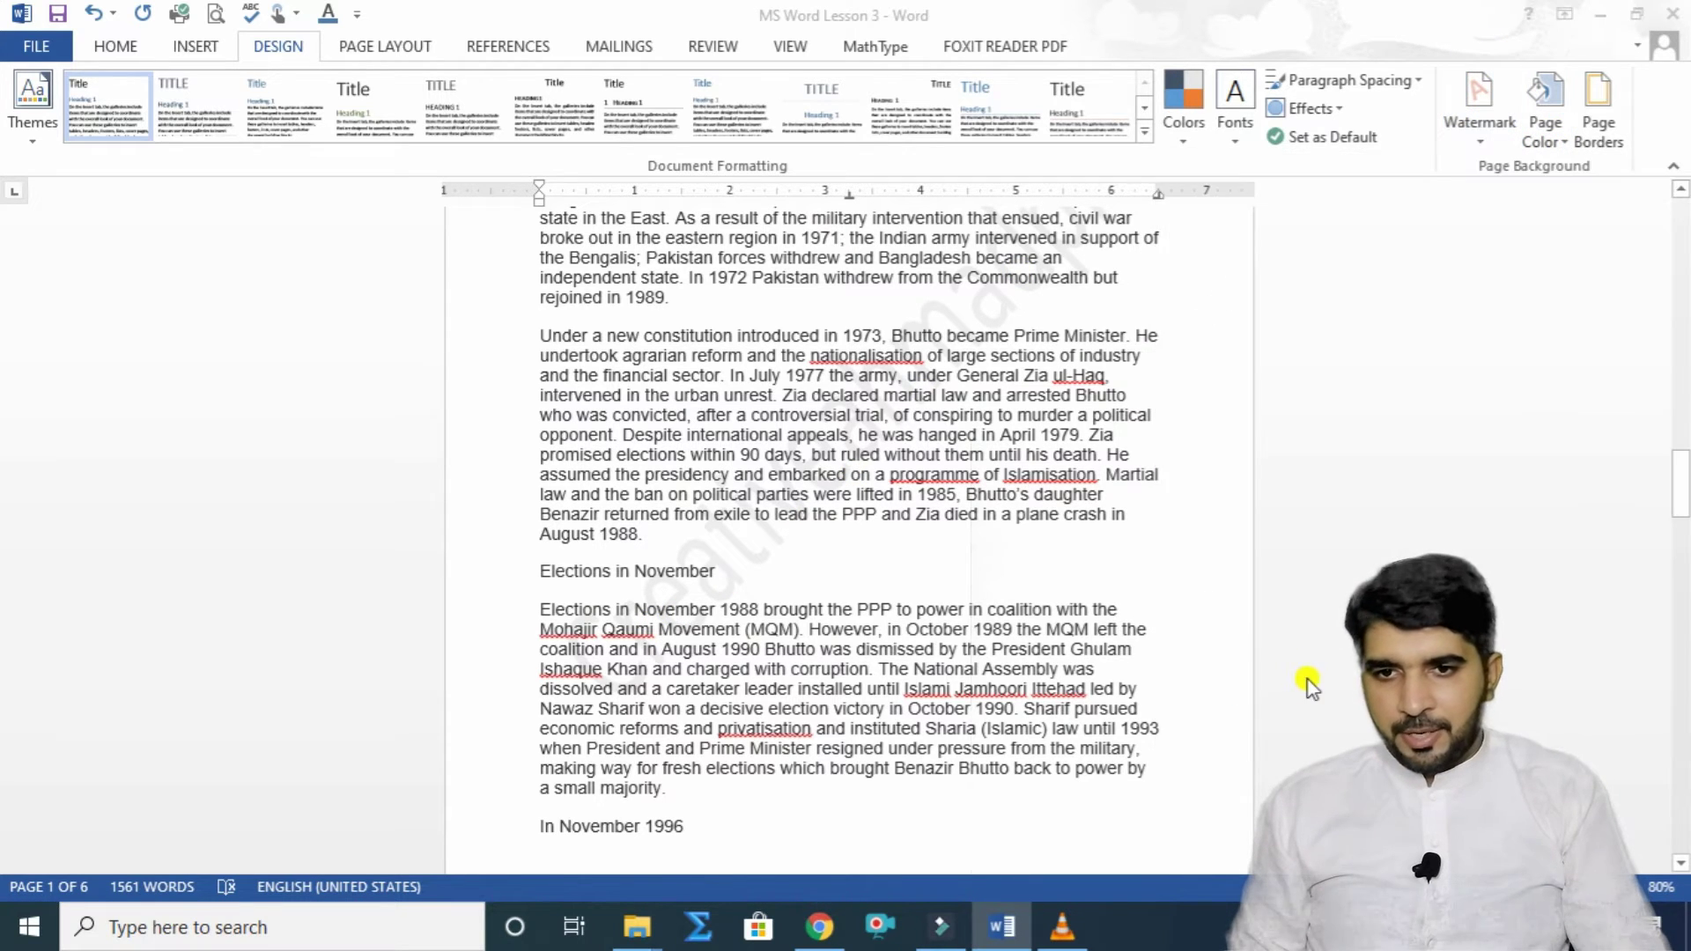
click(1271, 506)
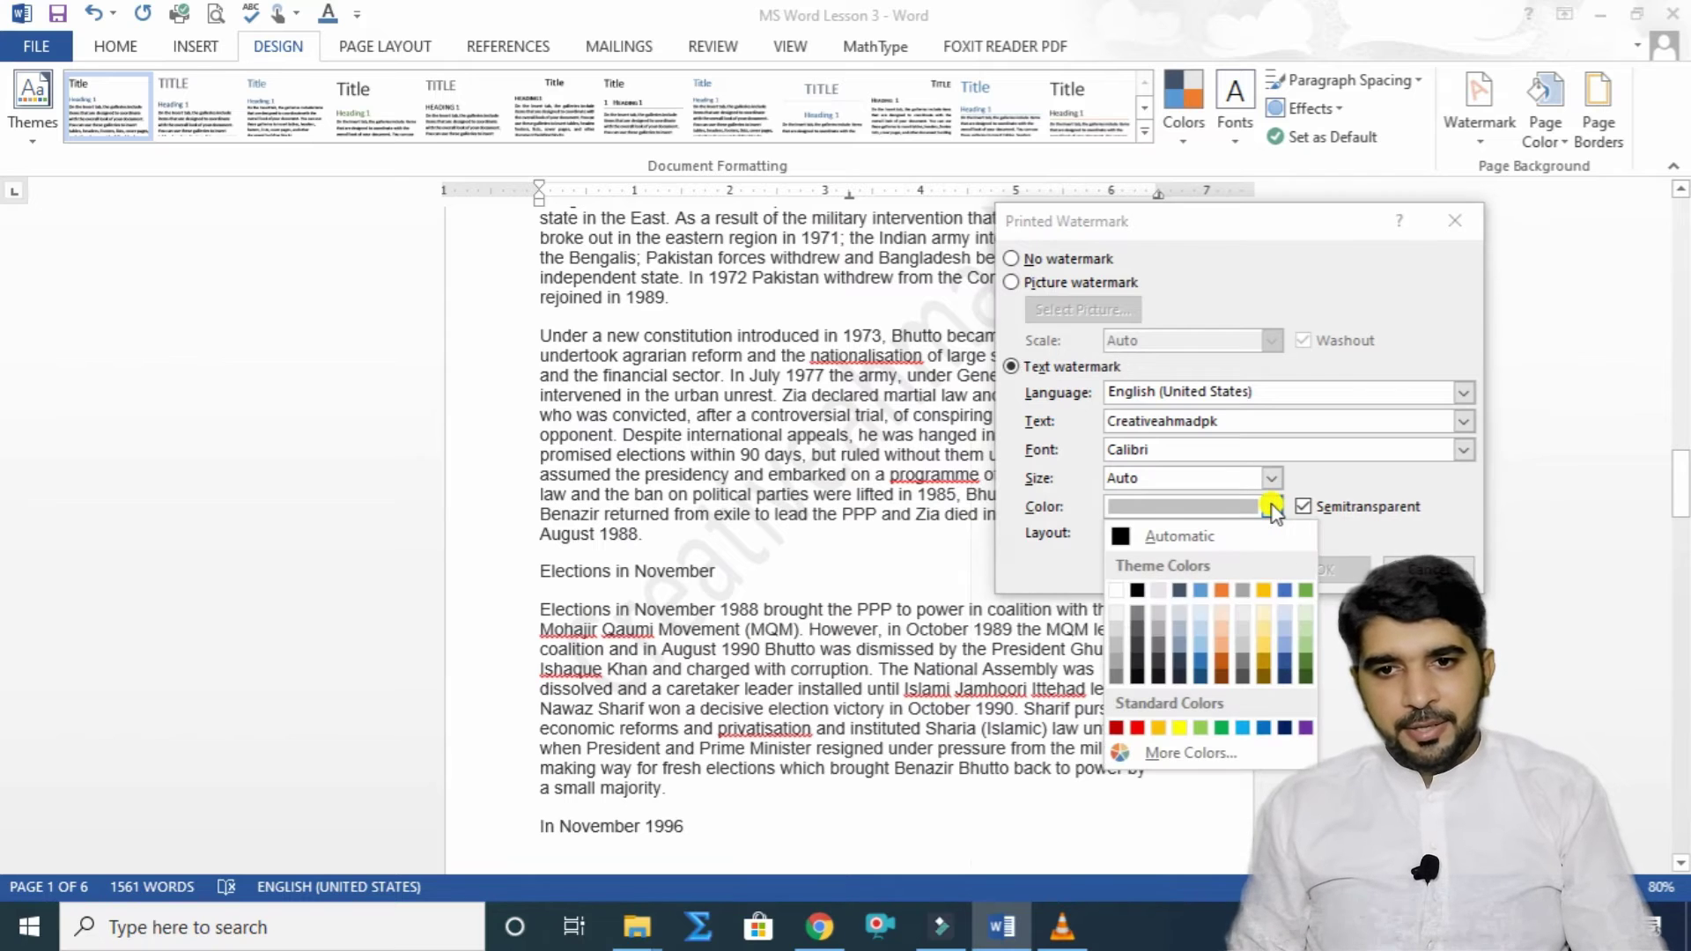
click(1138, 728)
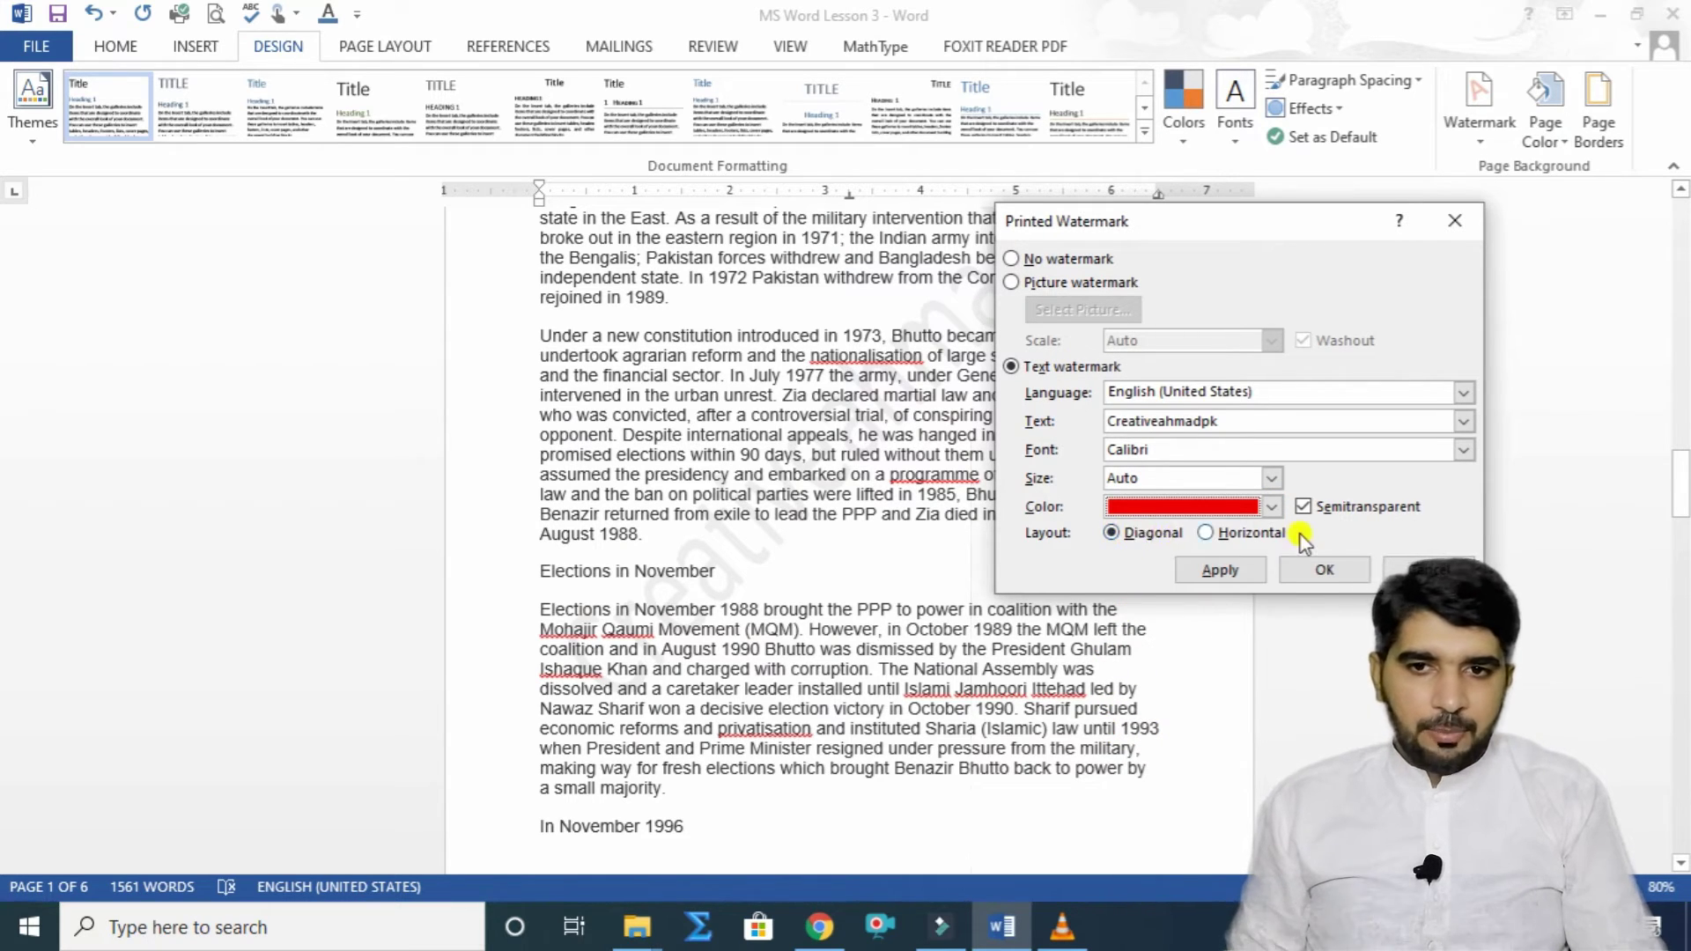
click(1214, 536)
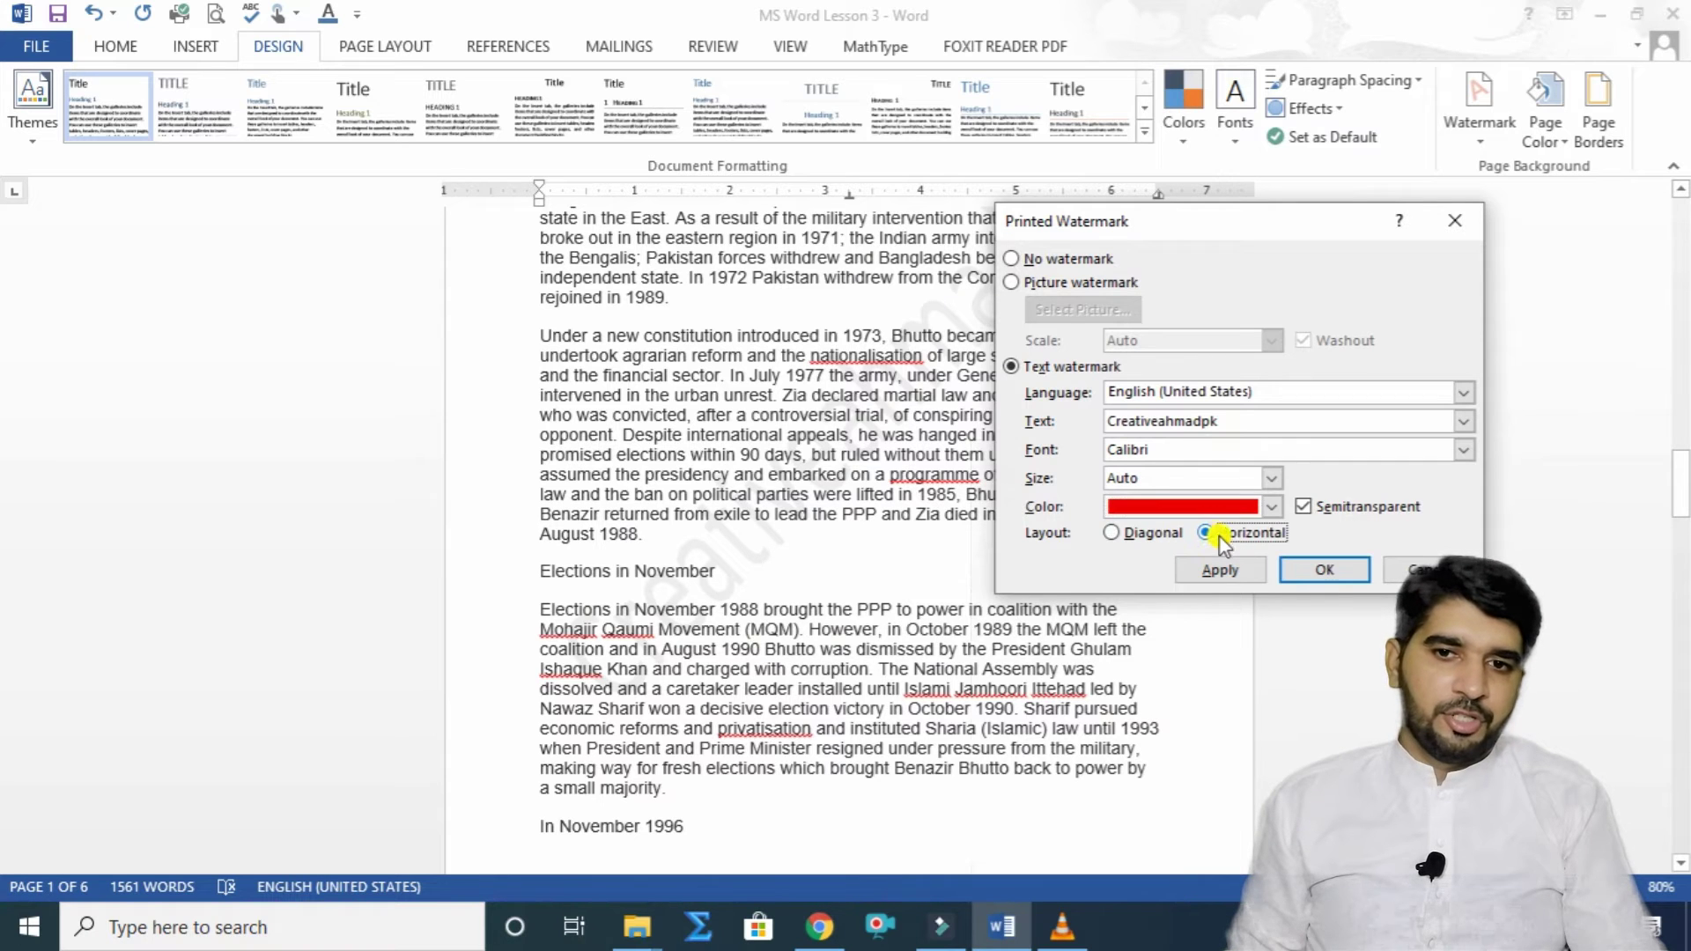
click(1321, 570)
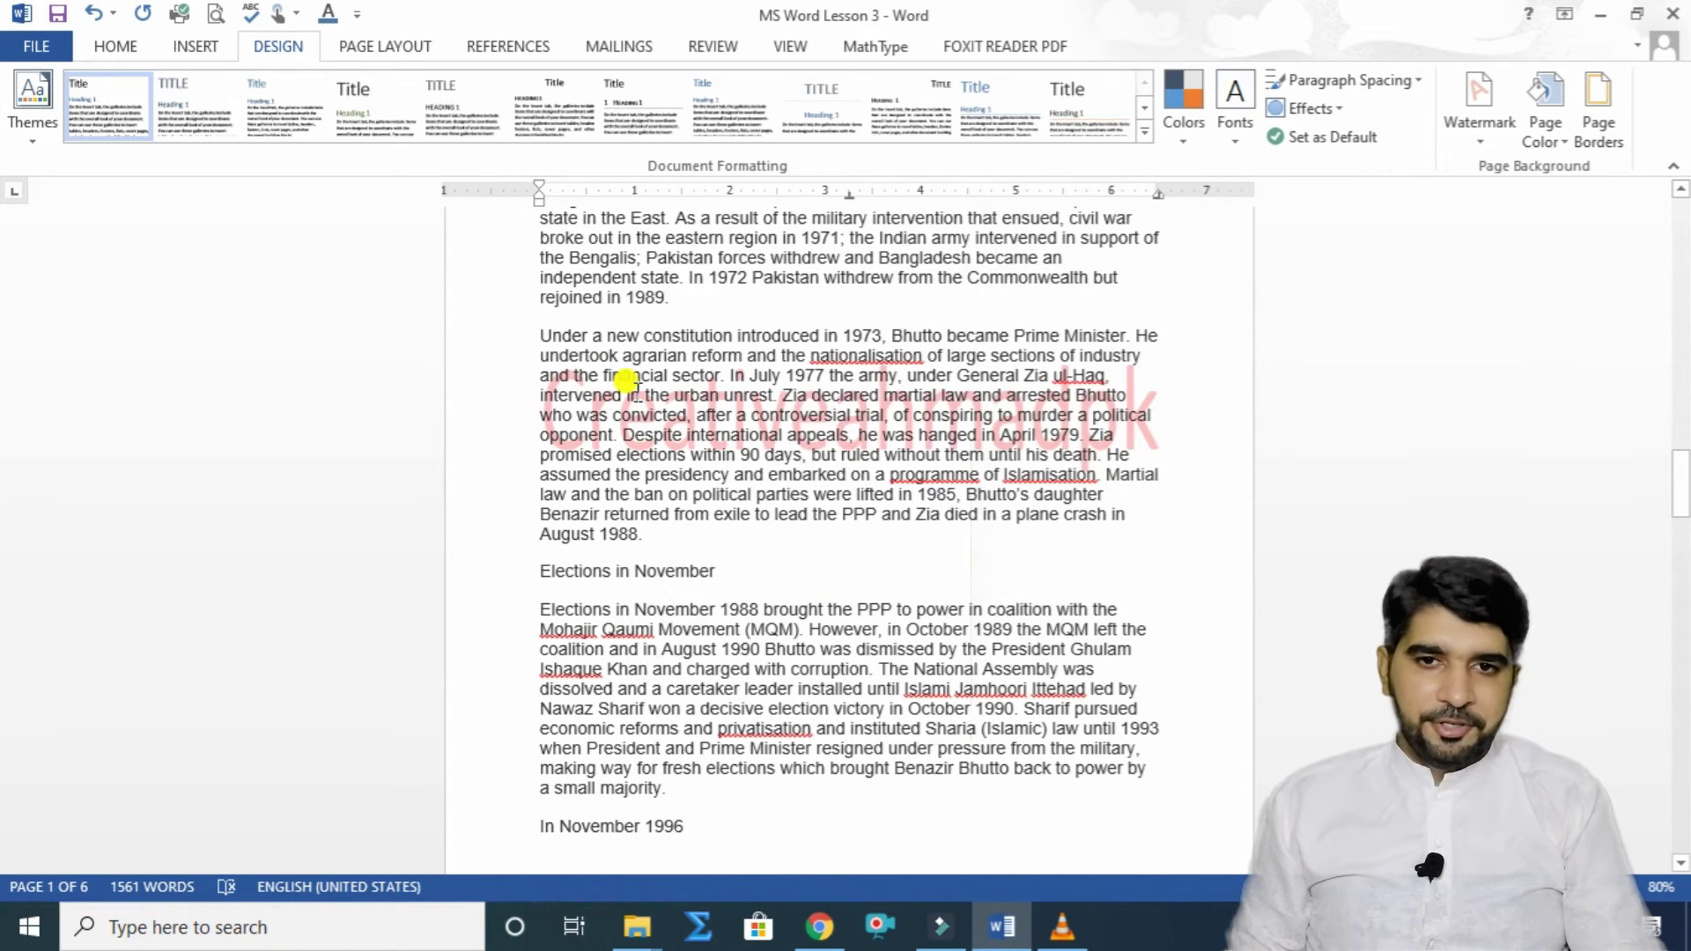
scroll(1066, 671, down, 15)
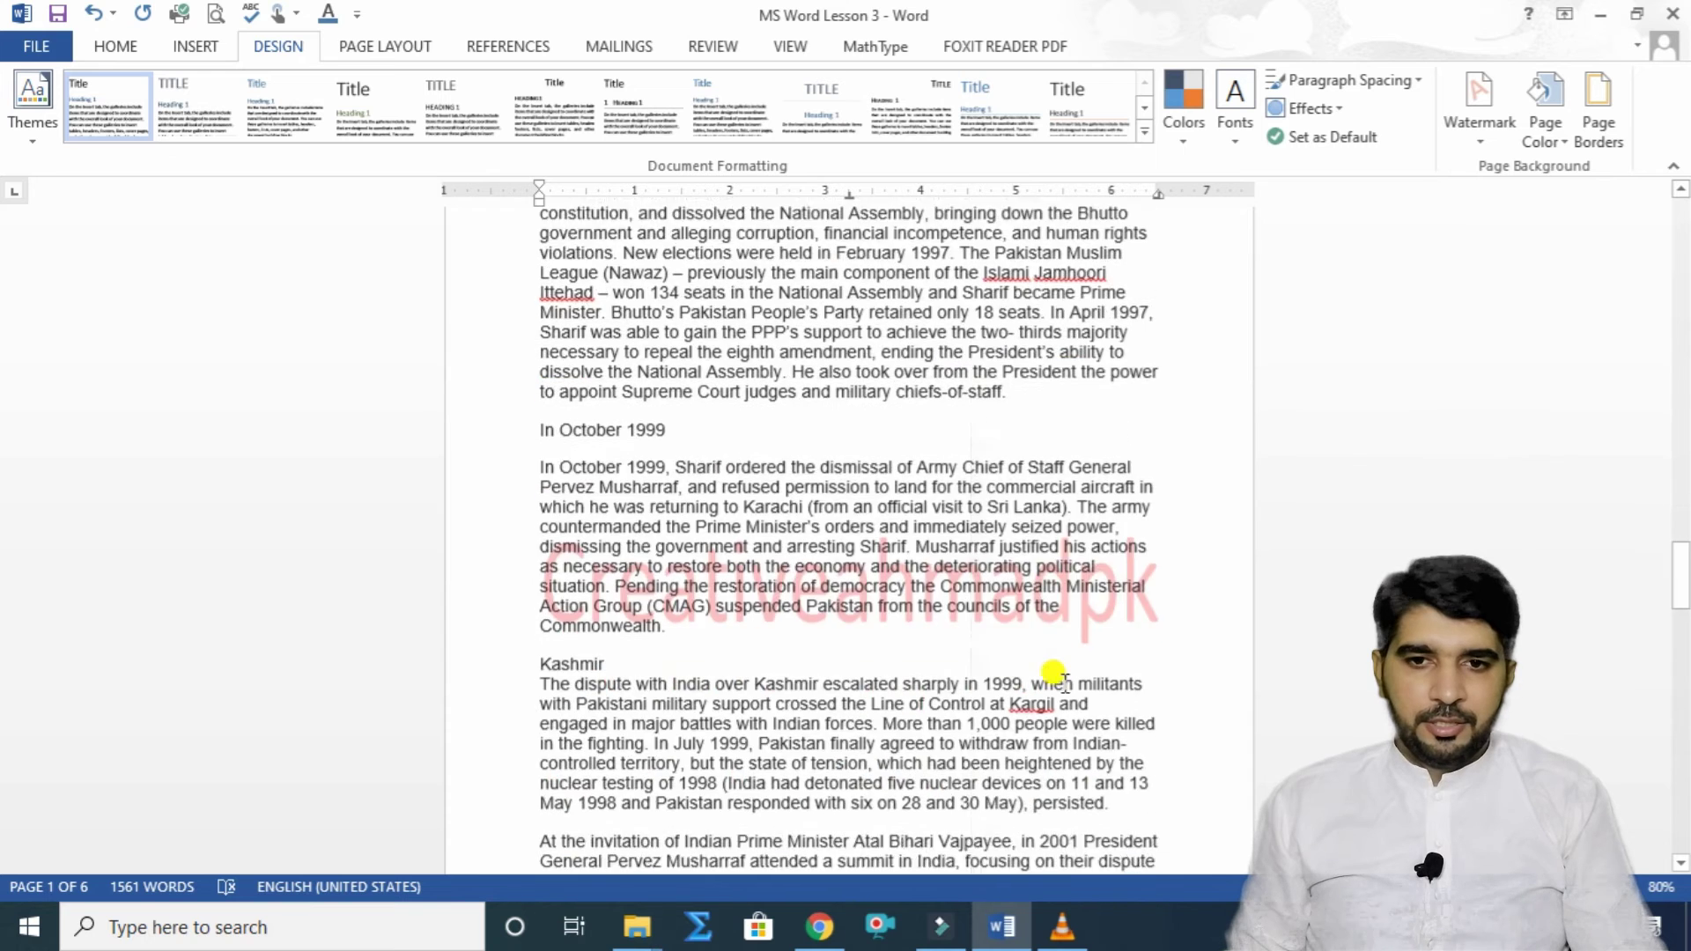
scroll(1068, 669, down, 10)
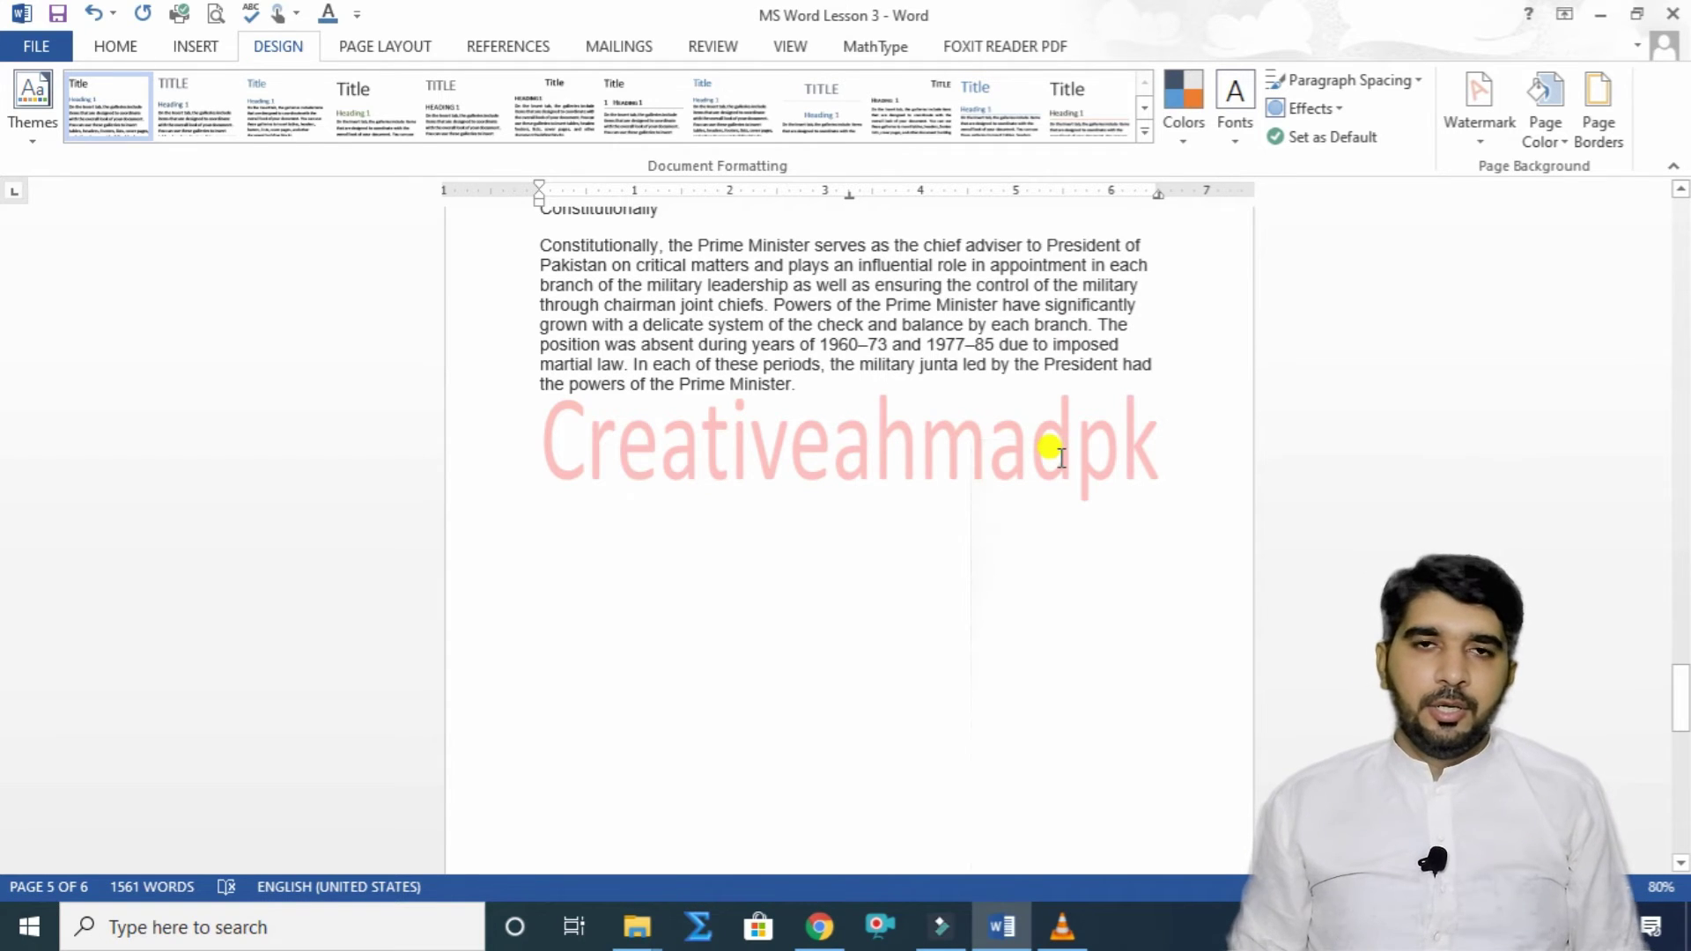
scroll(913, 497, up, 20)
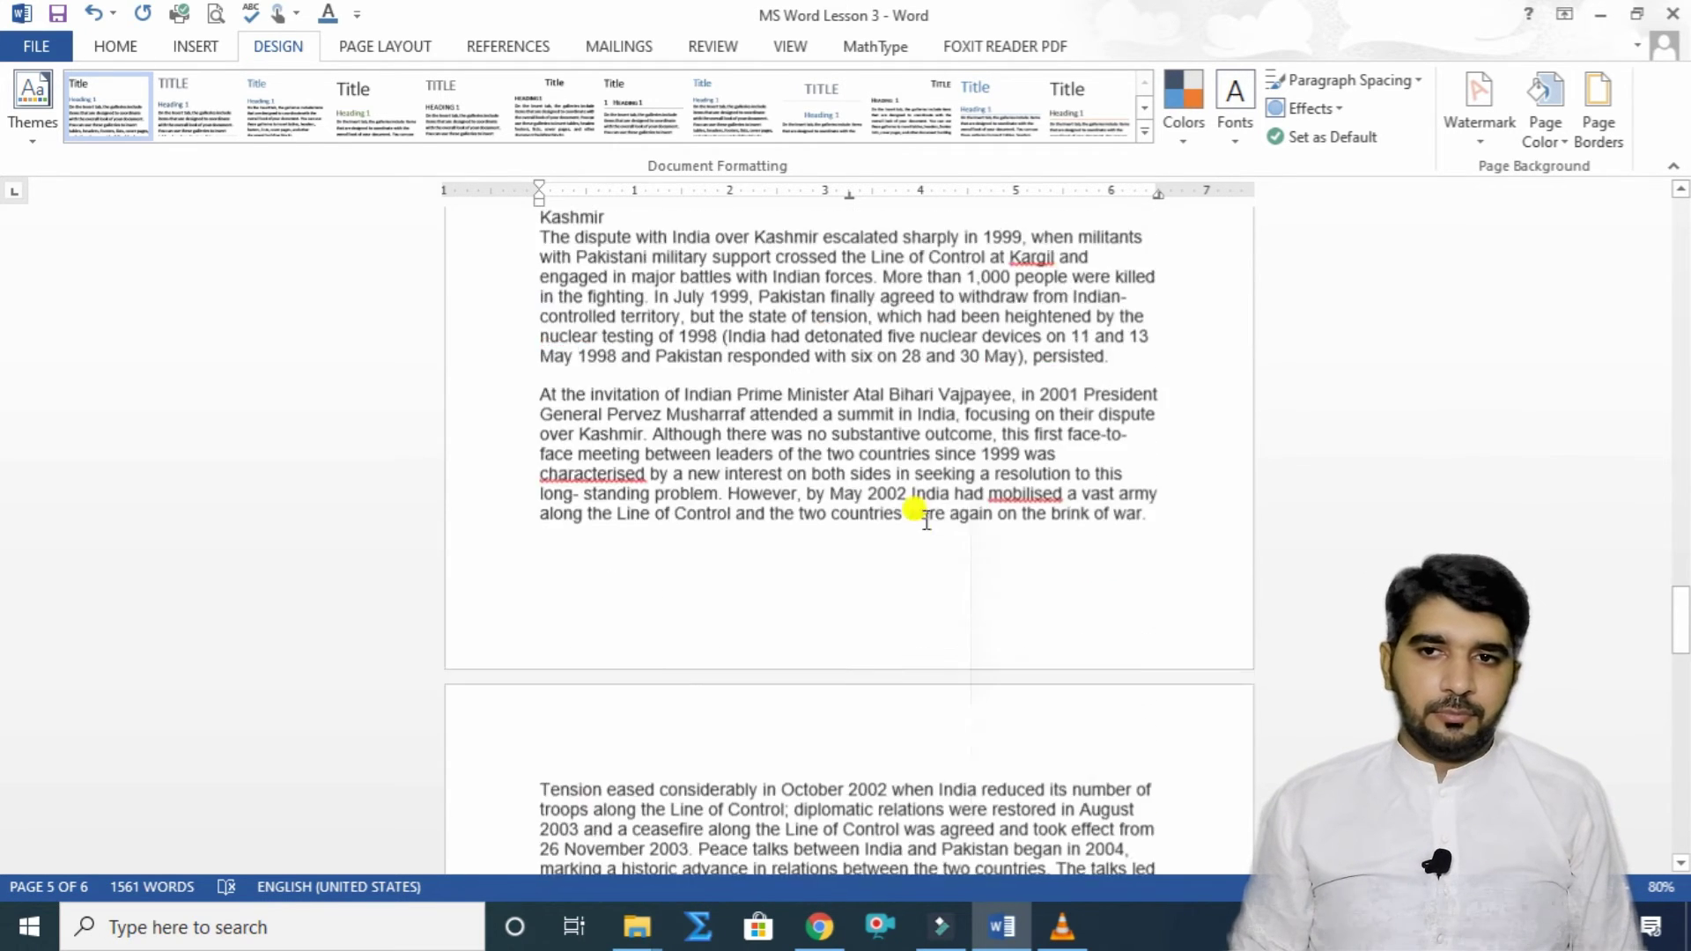
Step: Apply the preset DO NOT COPY 1 watermark and view it on the pages
click(1480, 104)
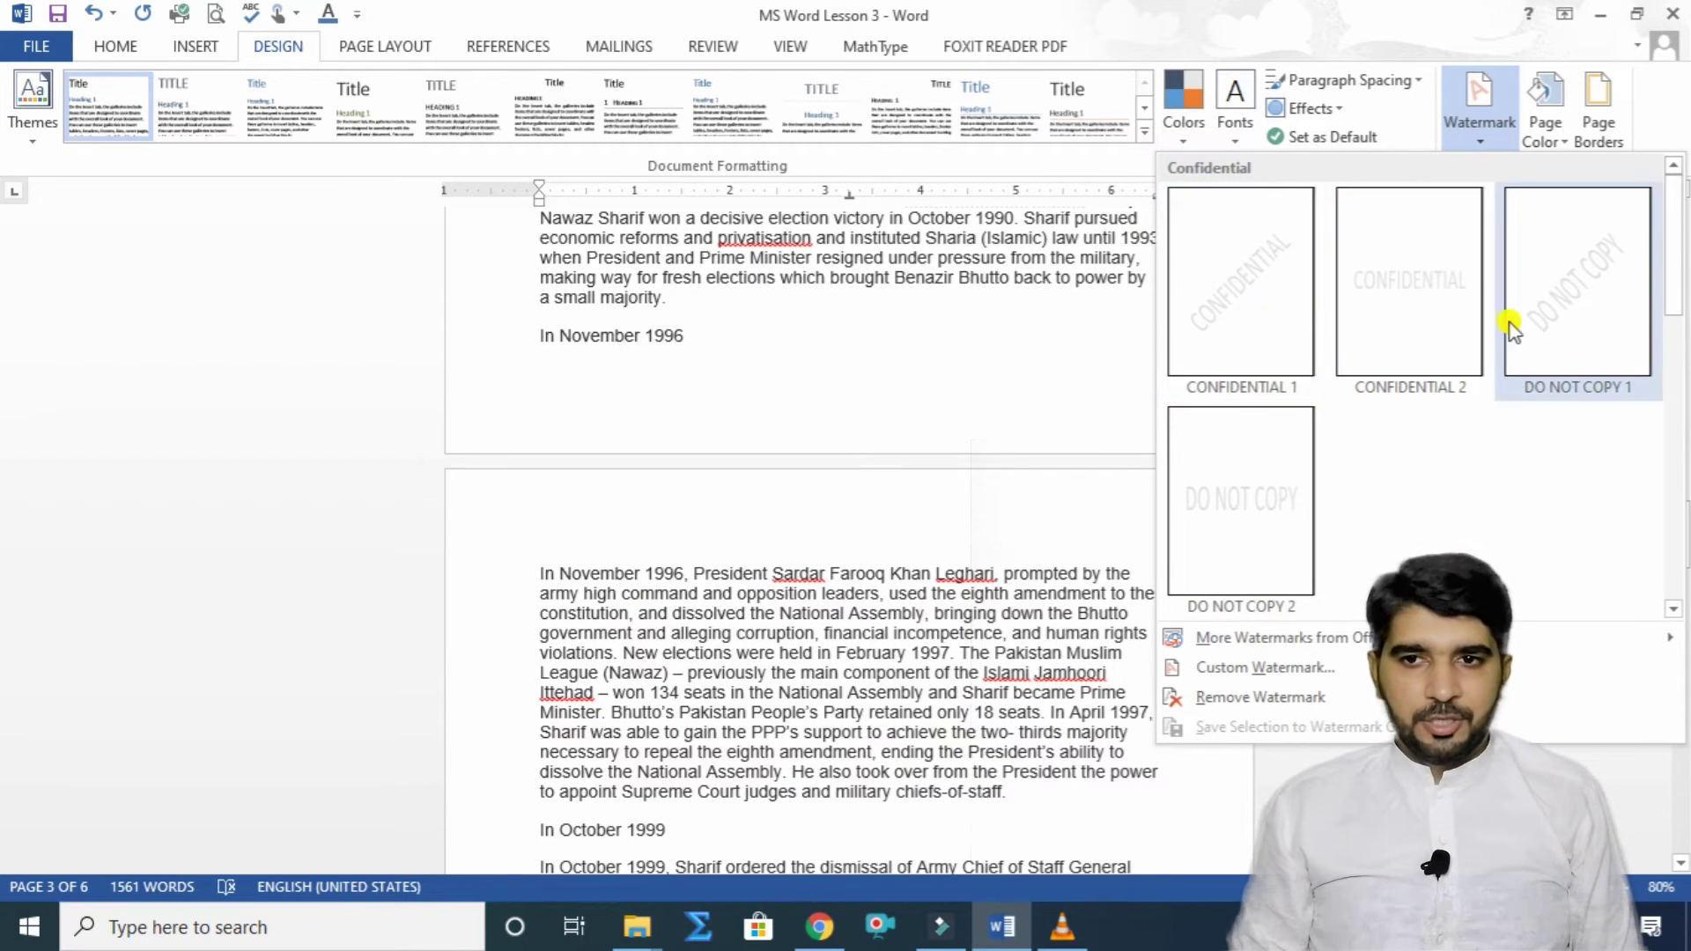
click(1540, 321)
scroll(748, 547, up, 2)
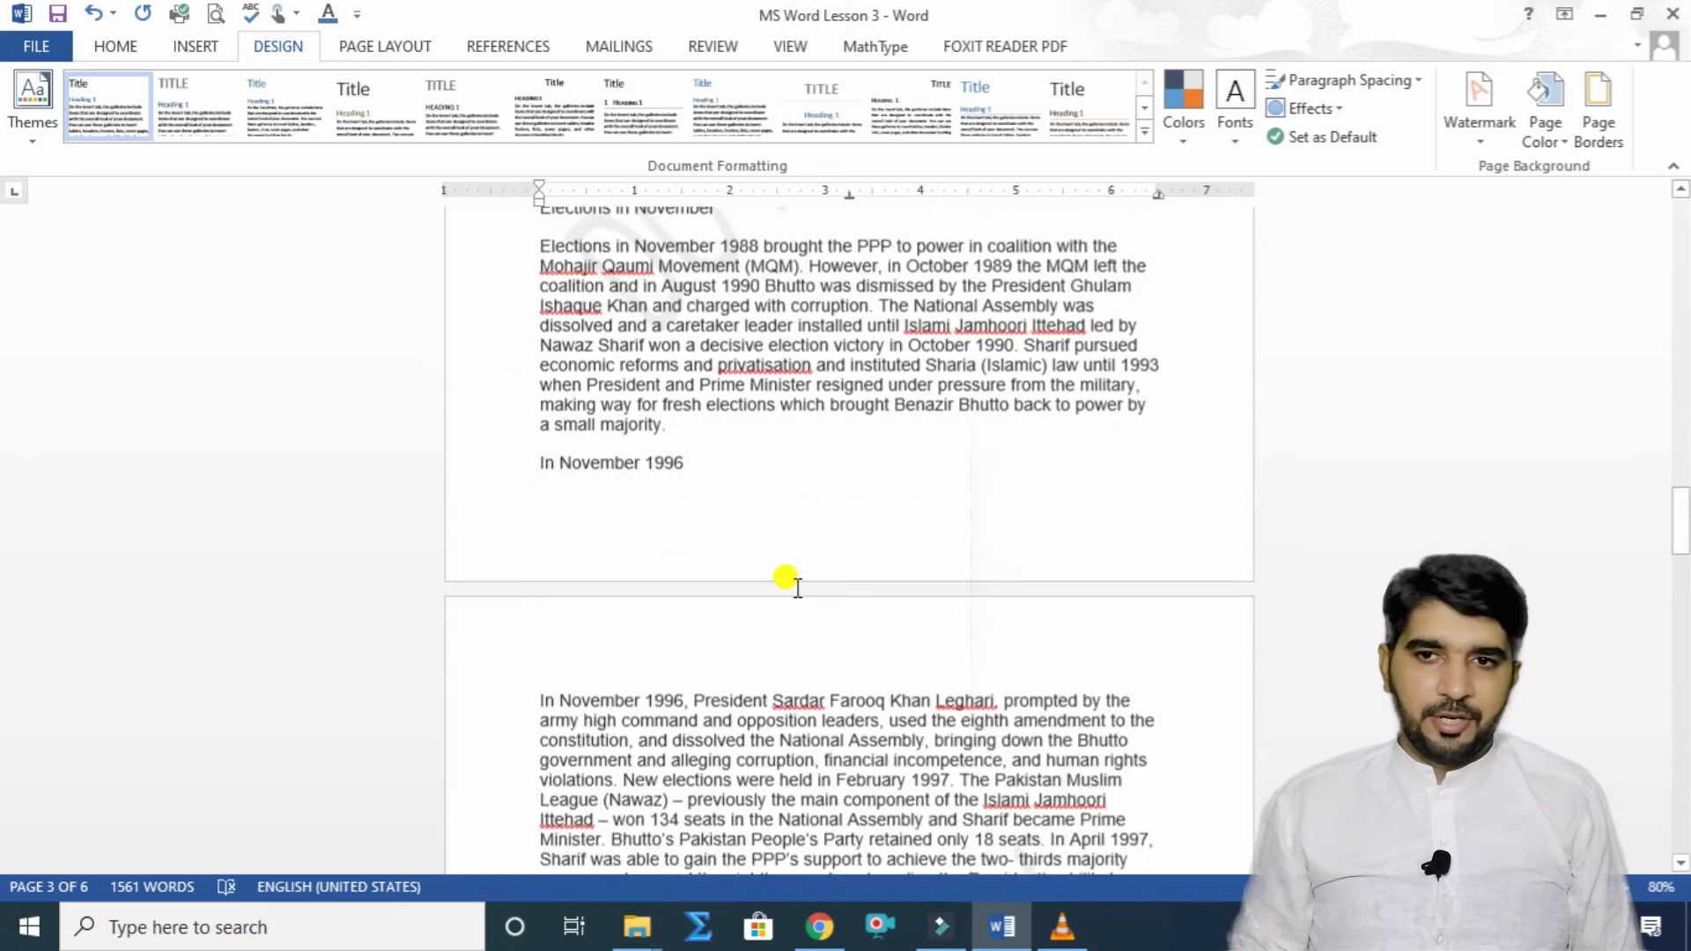
scroll(785, 577, down, 7)
scroll(843, 520, down, 5)
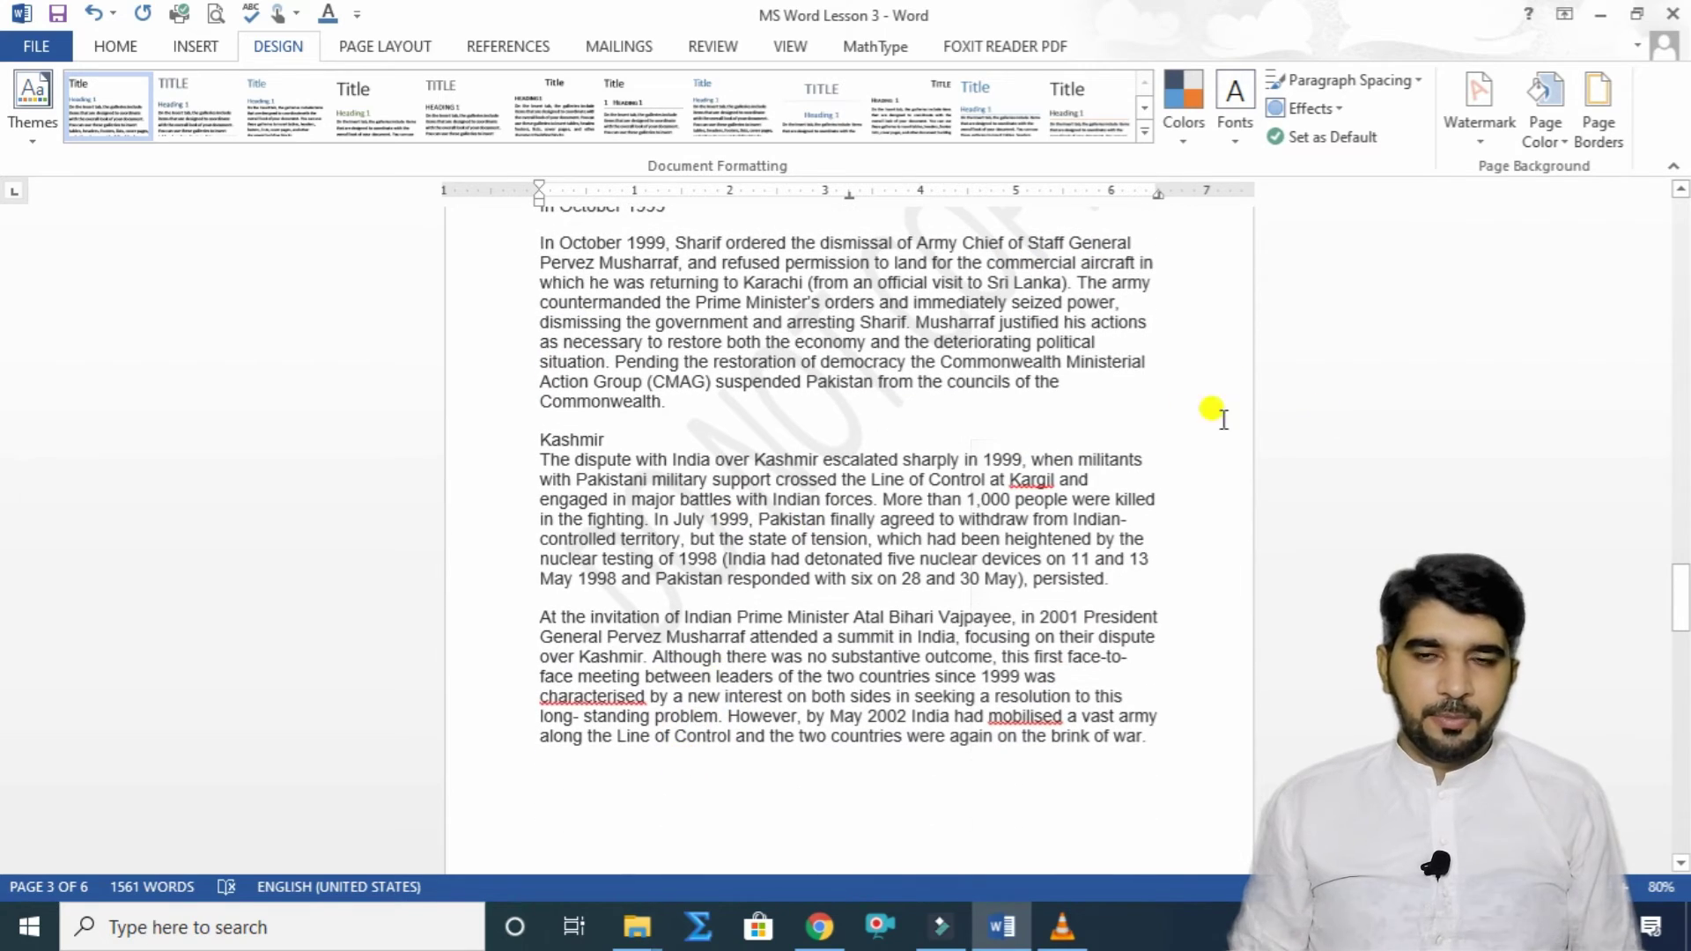
Step: Switch the watermark to the preset CONFIDENTIAL 1 and check it through to the last page
click(1493, 110)
click(1300, 316)
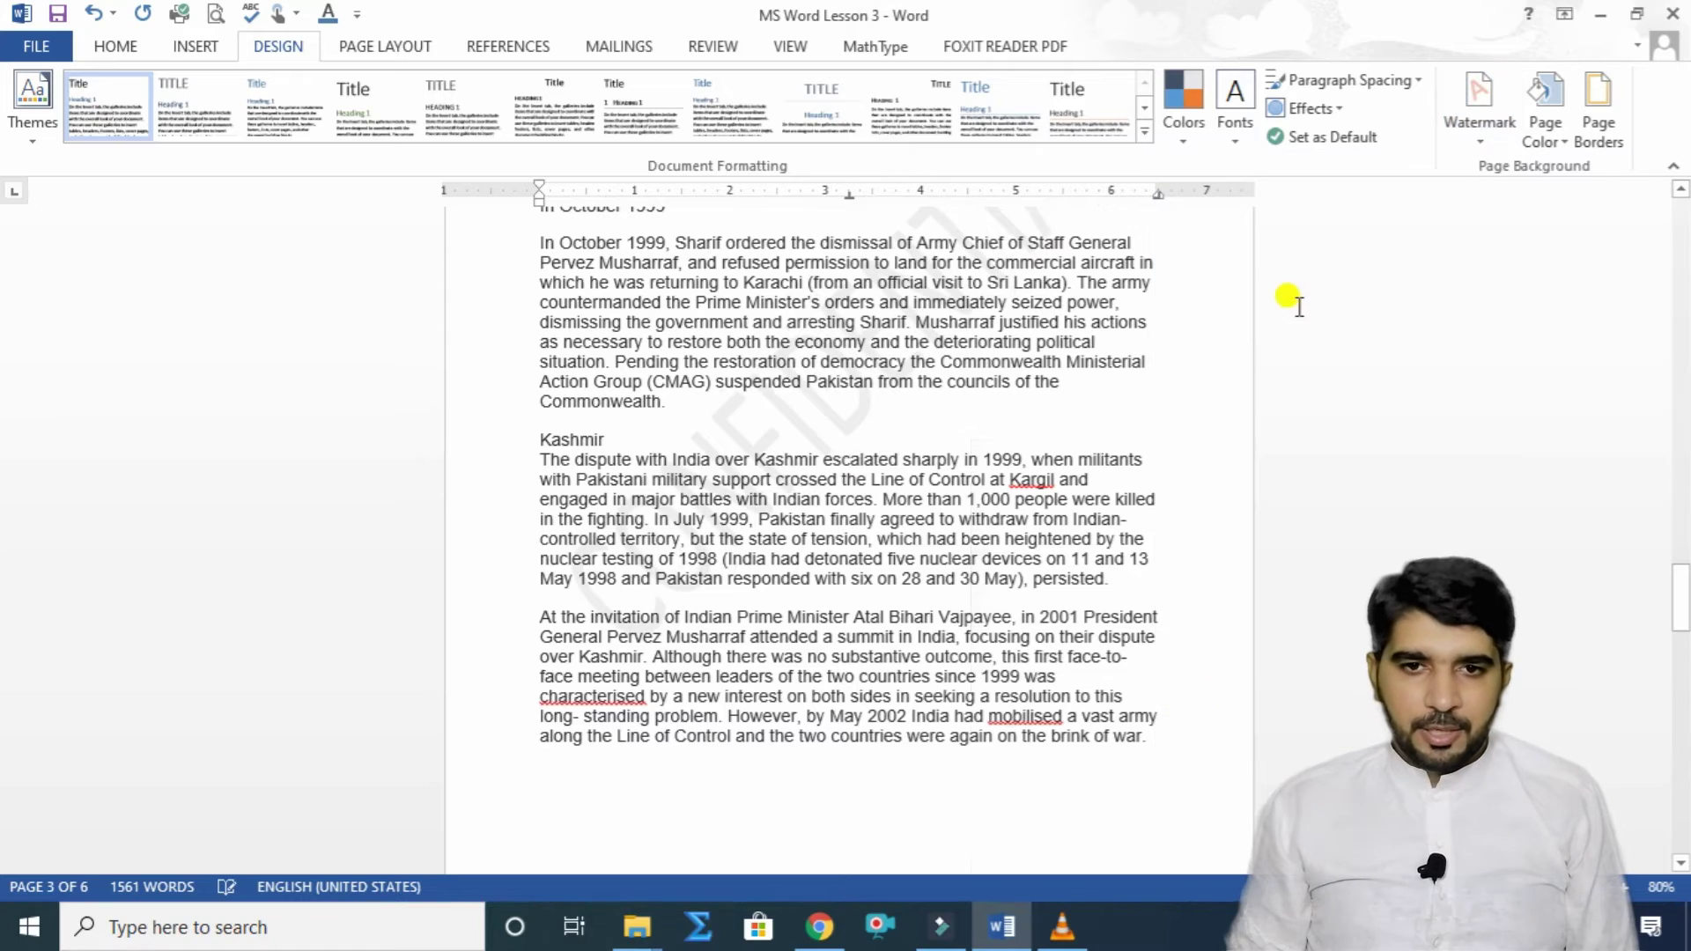
scroll(846, 548, up, 8)
scroll(1088, 518, down, 13)
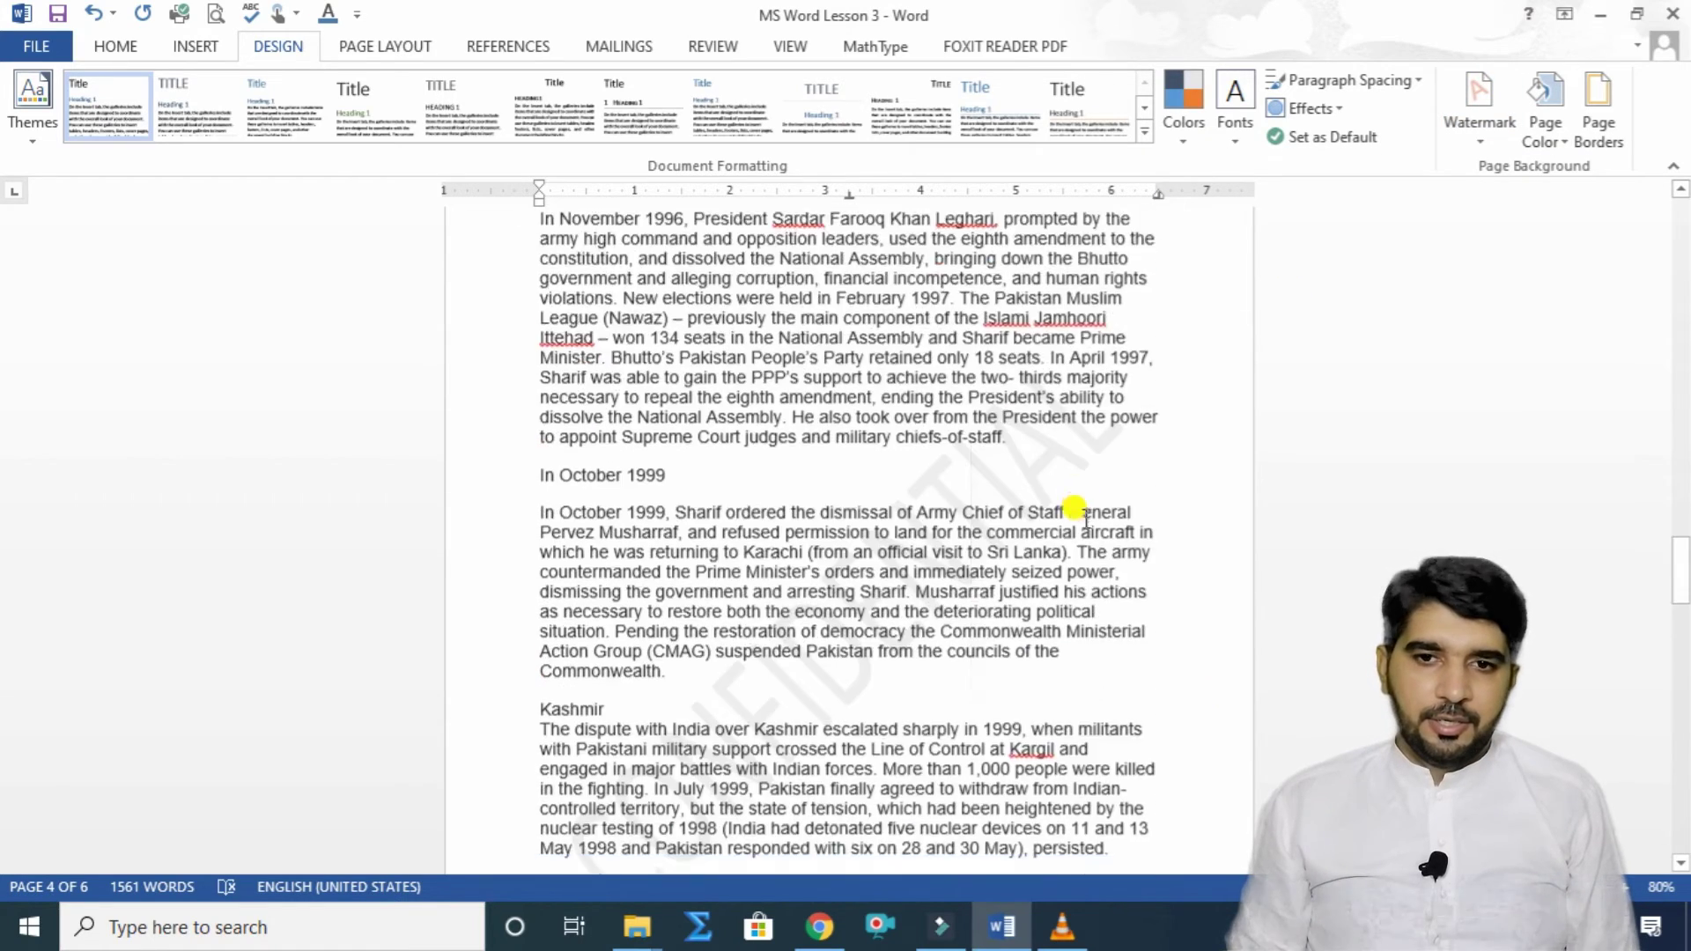
scroll(1084, 515, down, 15)
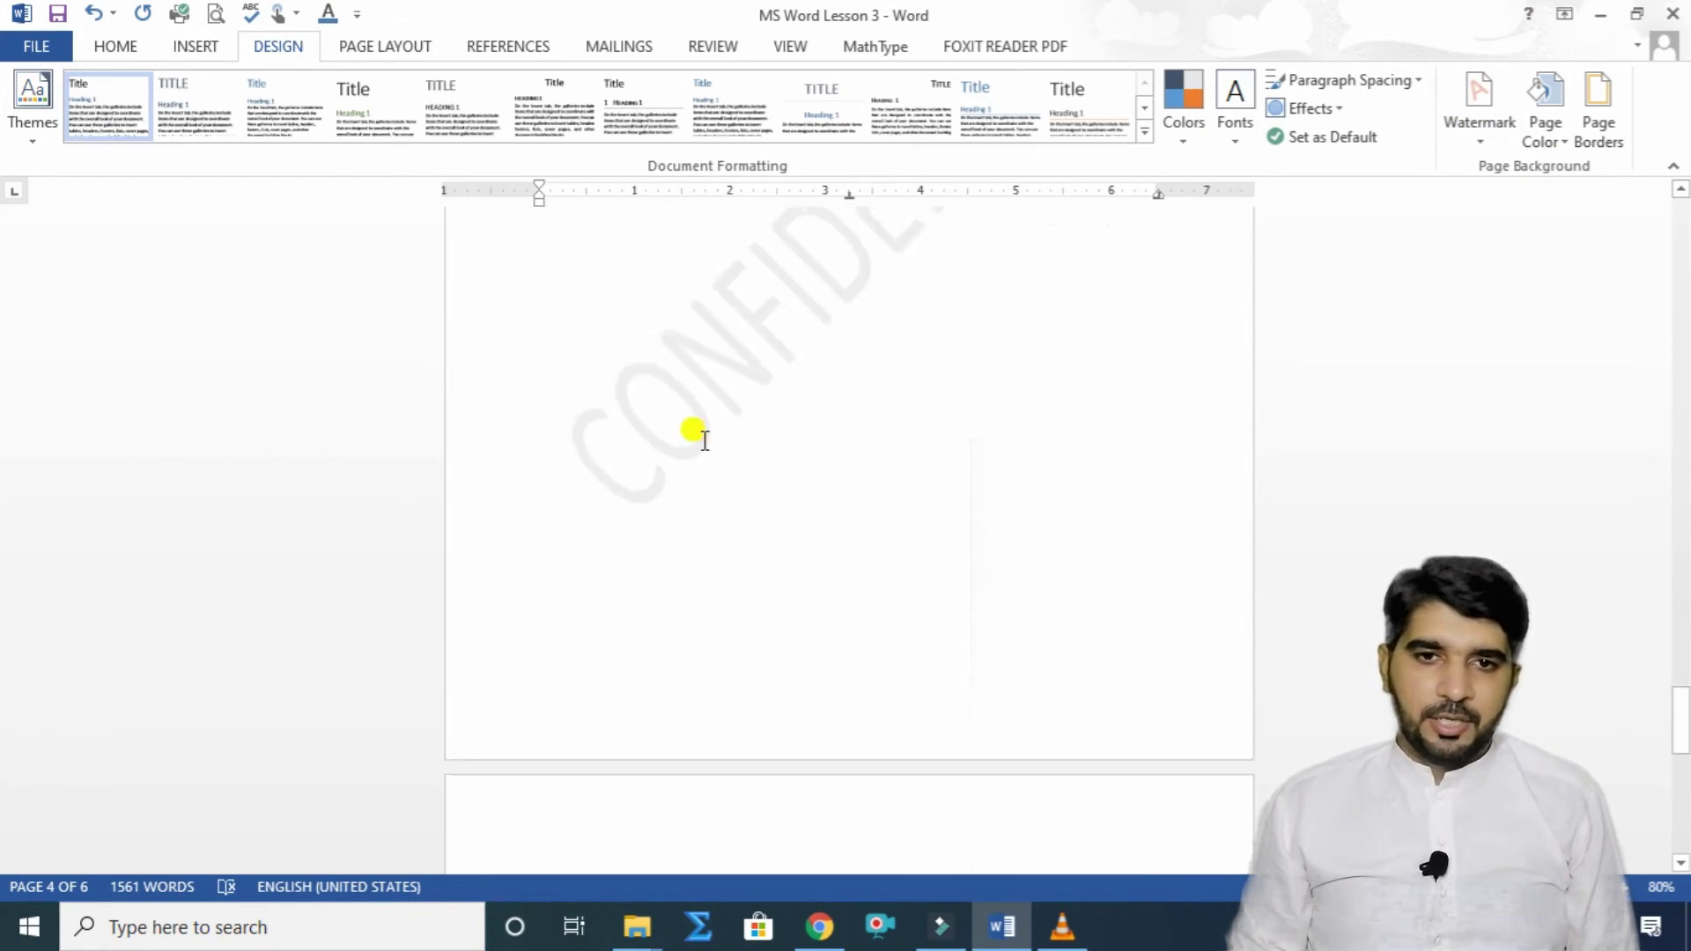
scroll(690, 434, up, 5)
scroll(906, 529, down, 16)
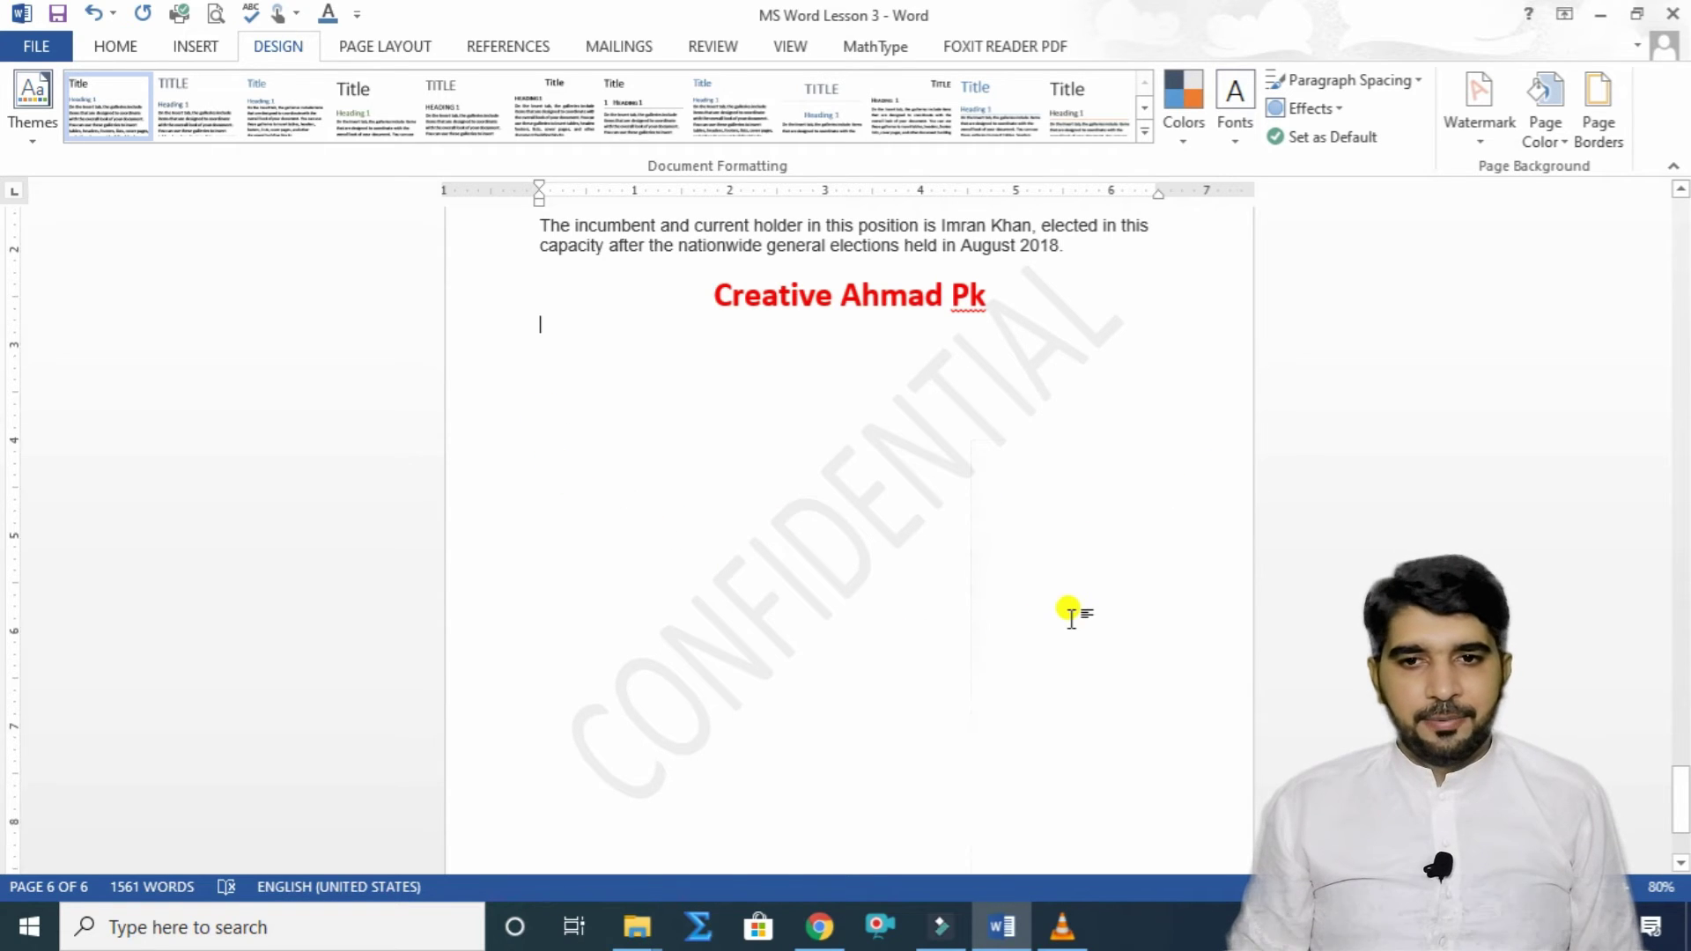
scroll(1072, 608, up, 15)
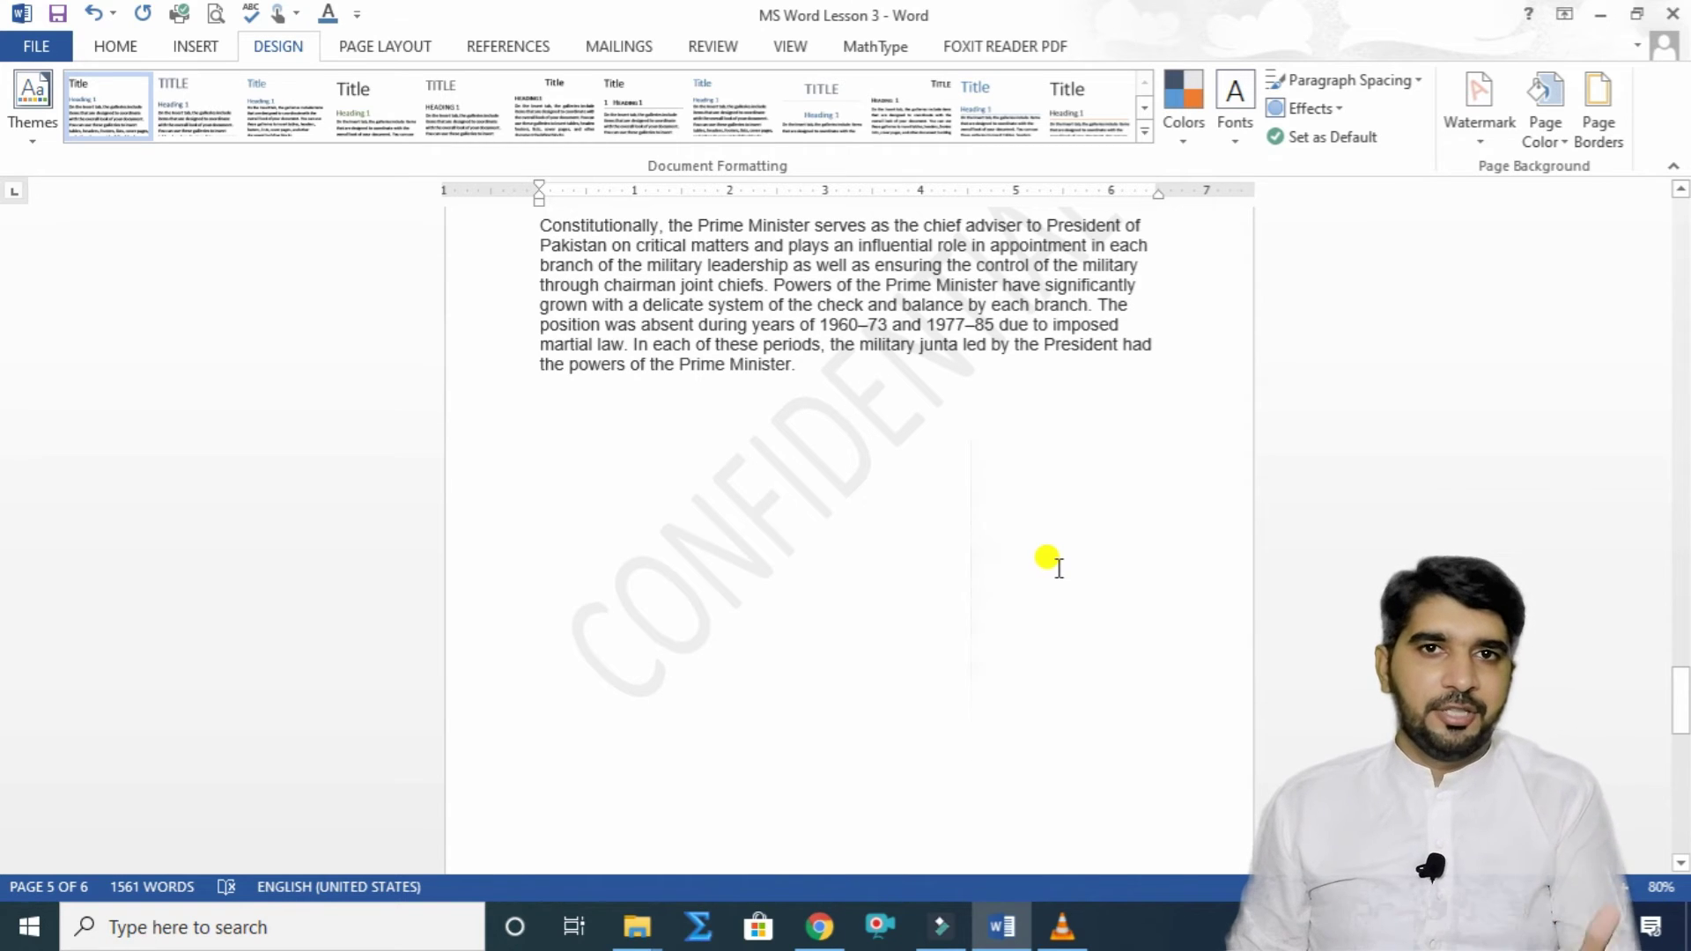
Step: Set the page color to the light gold theme shade and review the pages back to the document's beginning
click(1543, 97)
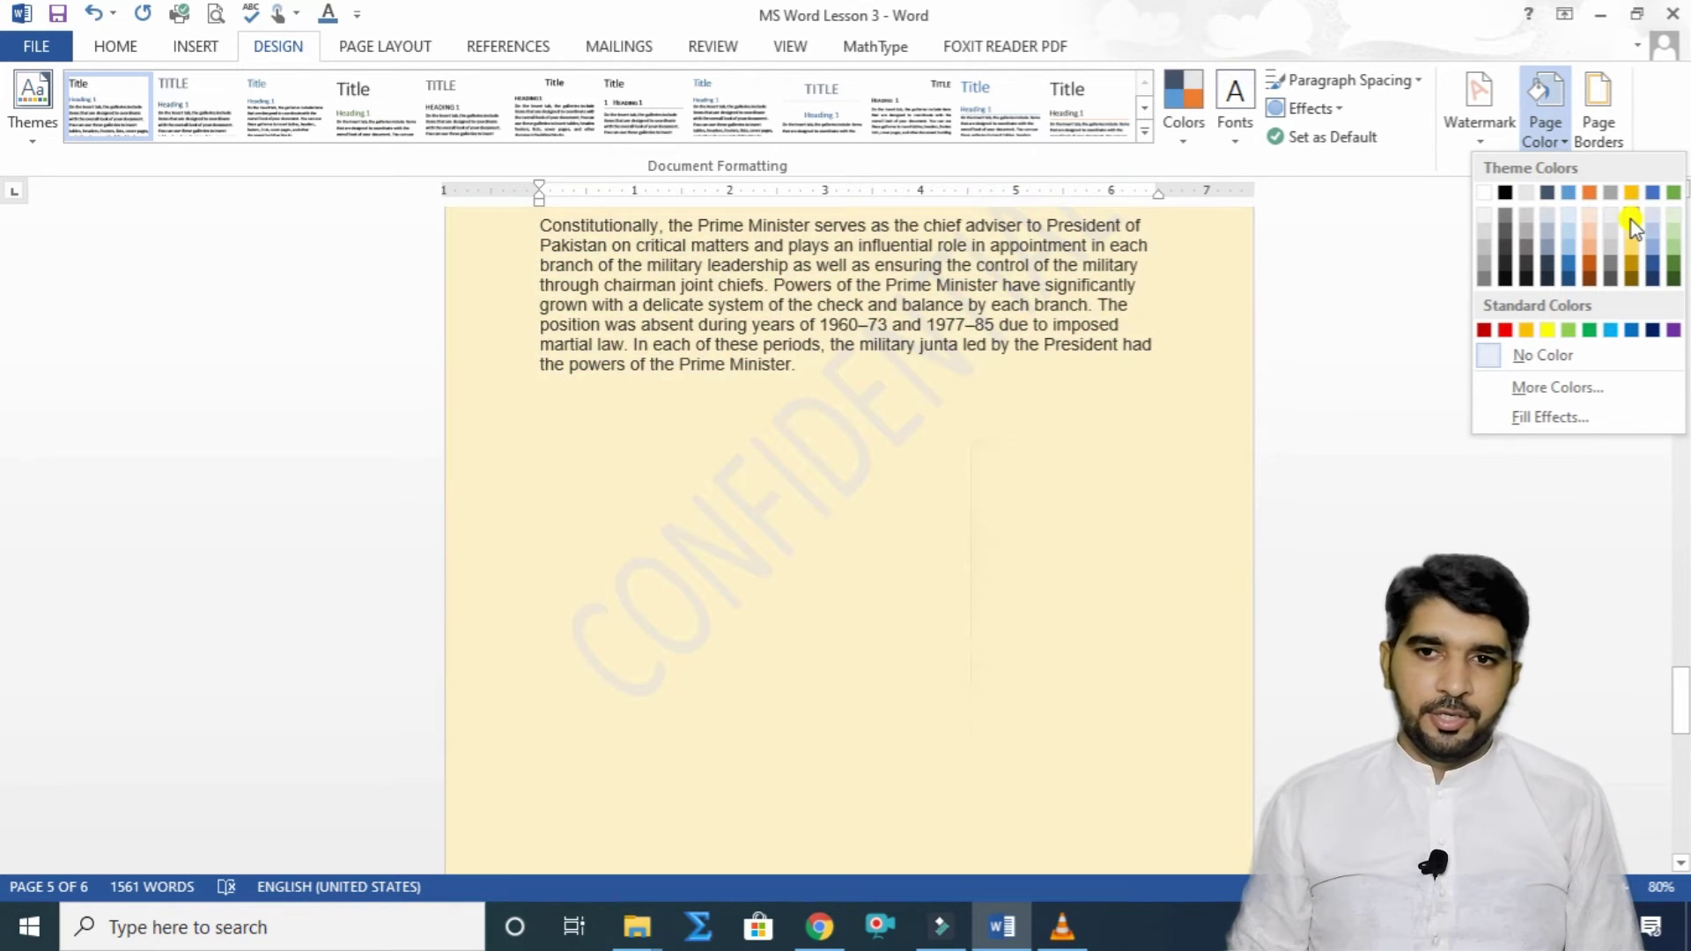
click(1632, 221)
scroll(955, 388, up, 10)
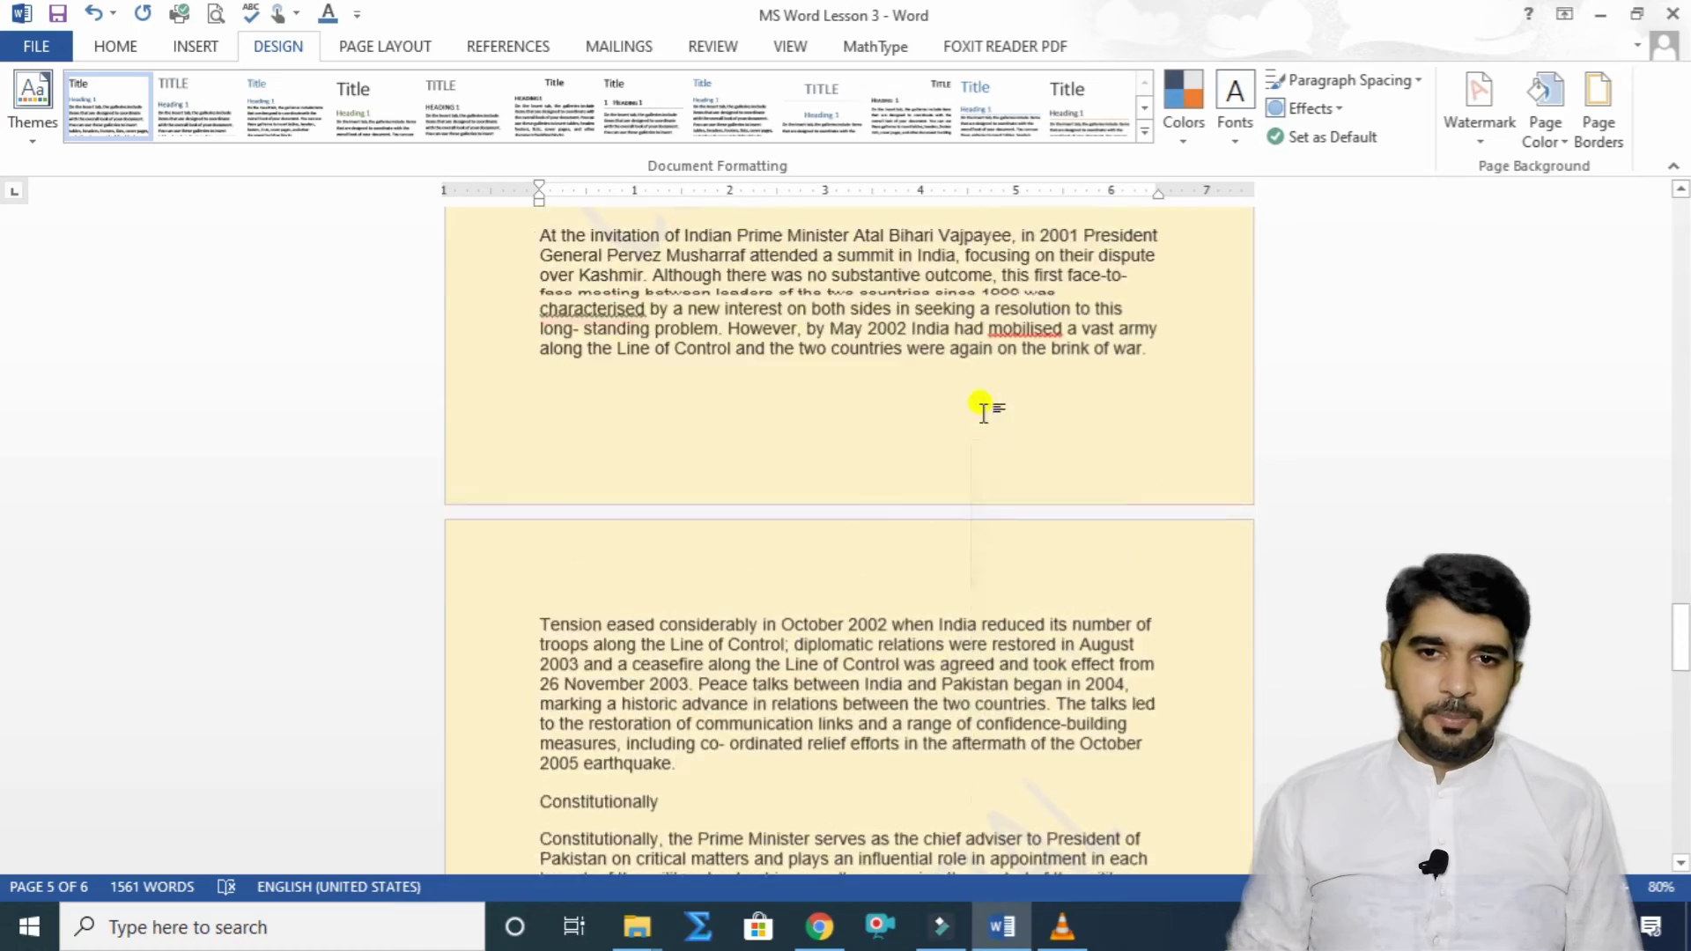
drag(1682, 590, 1685, 227)
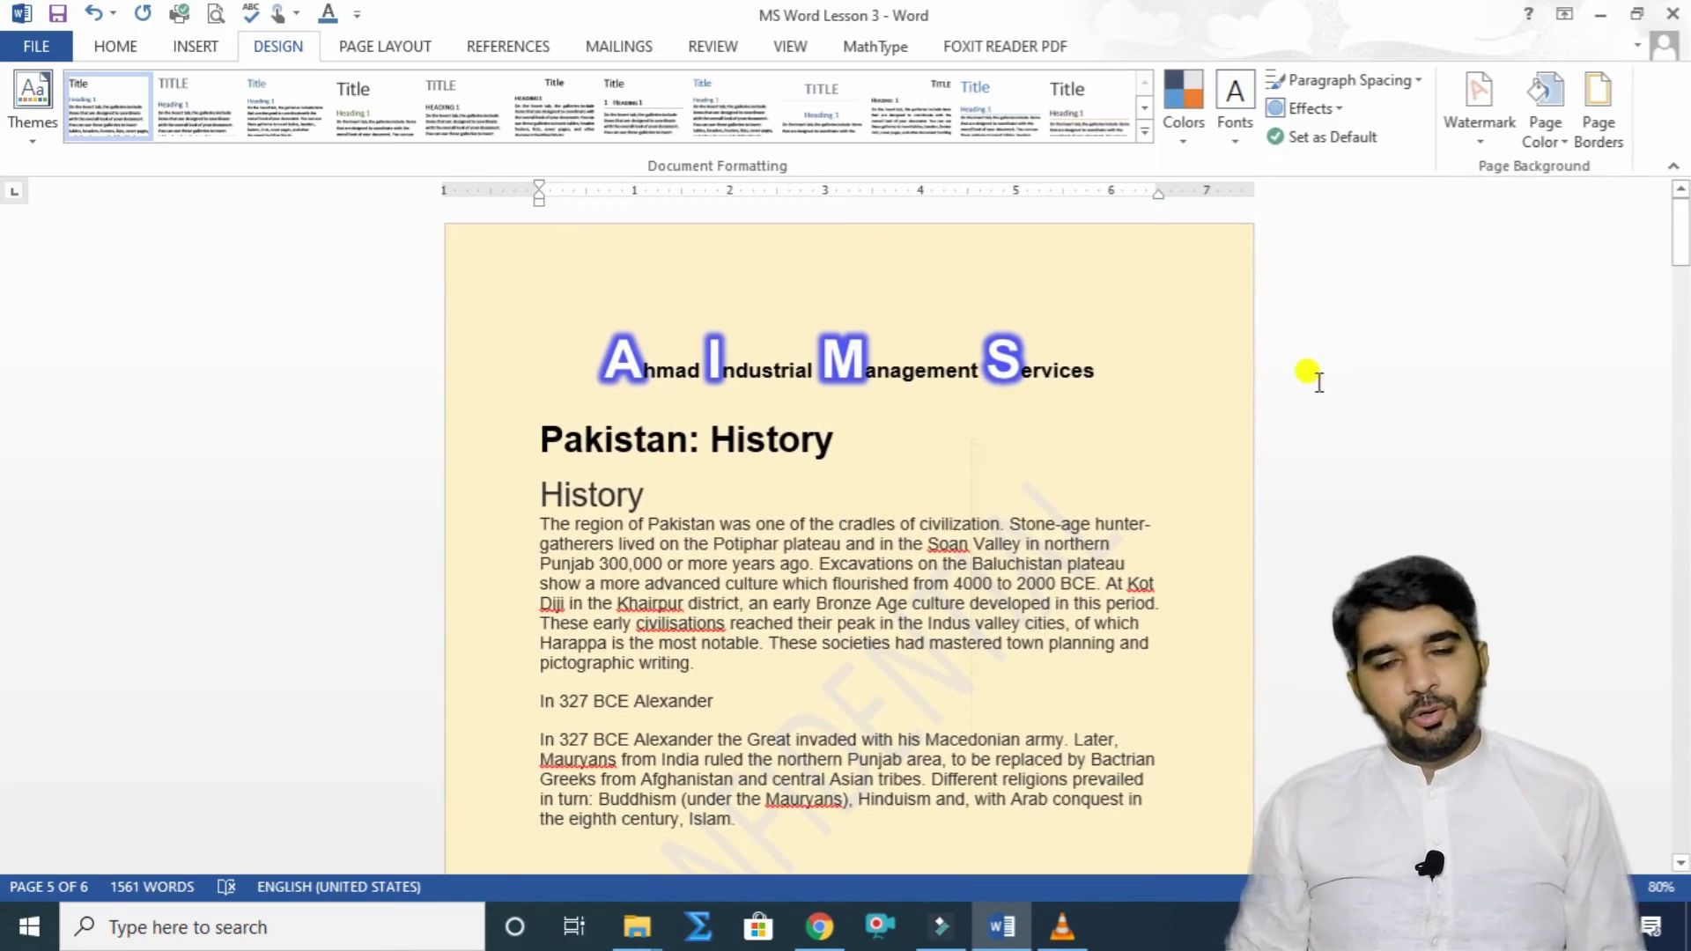
Step: Set the page color to a custom light pink with RGB values 255, 185, 255
click(1544, 124)
click(1562, 388)
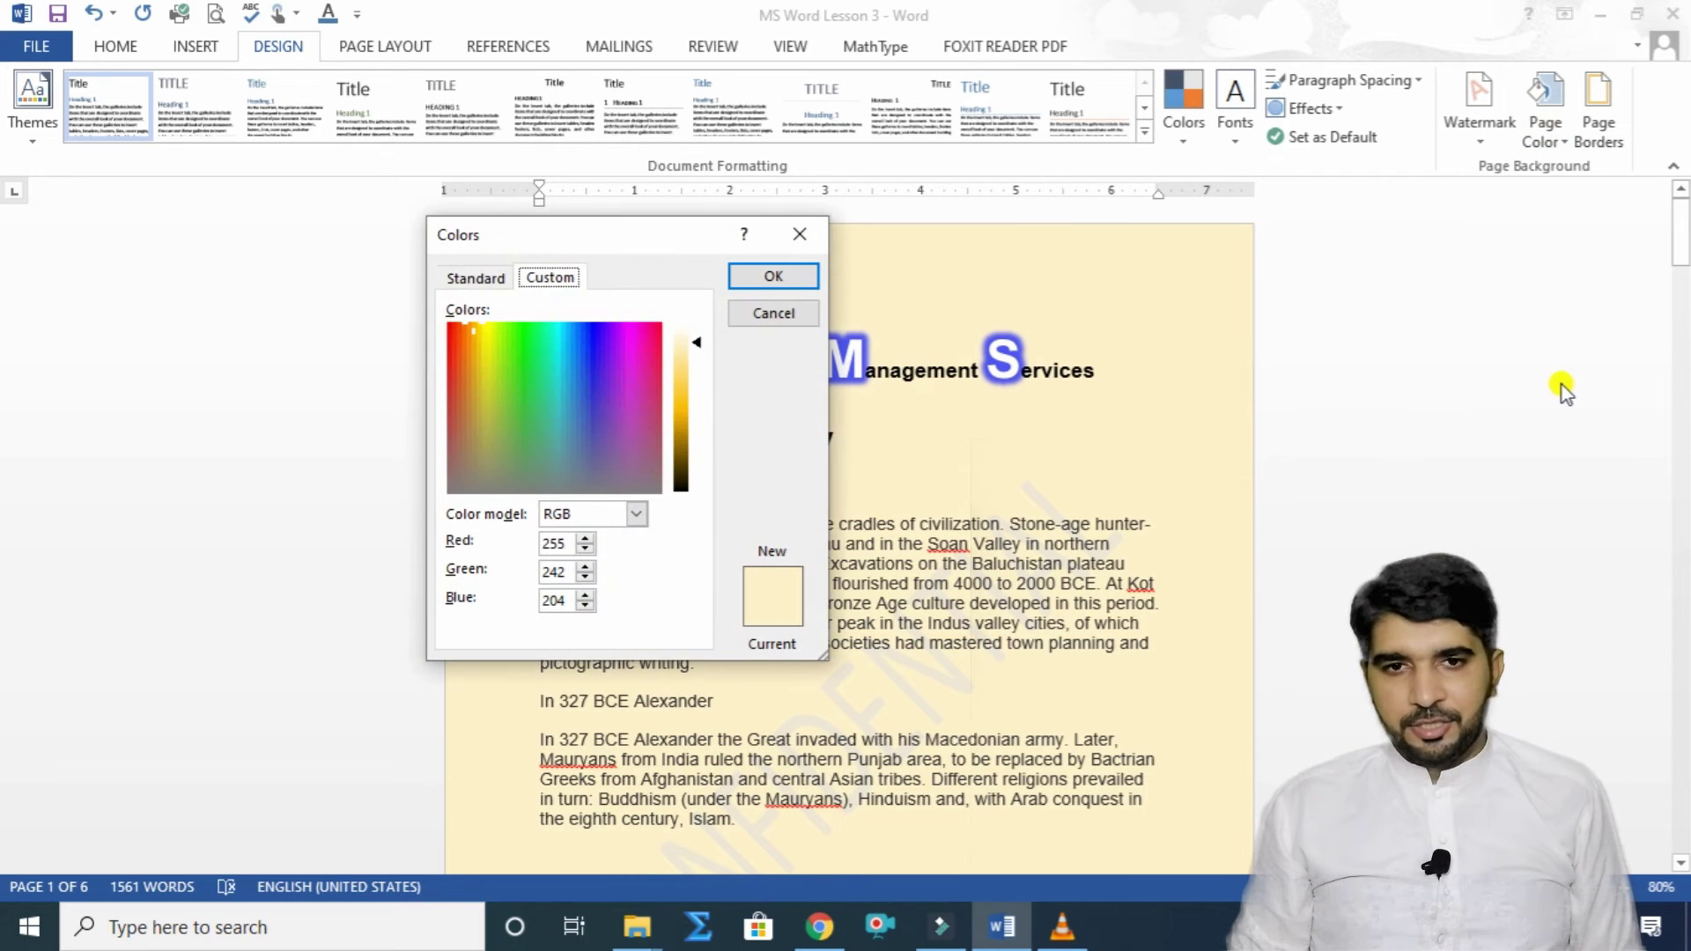
click(476, 279)
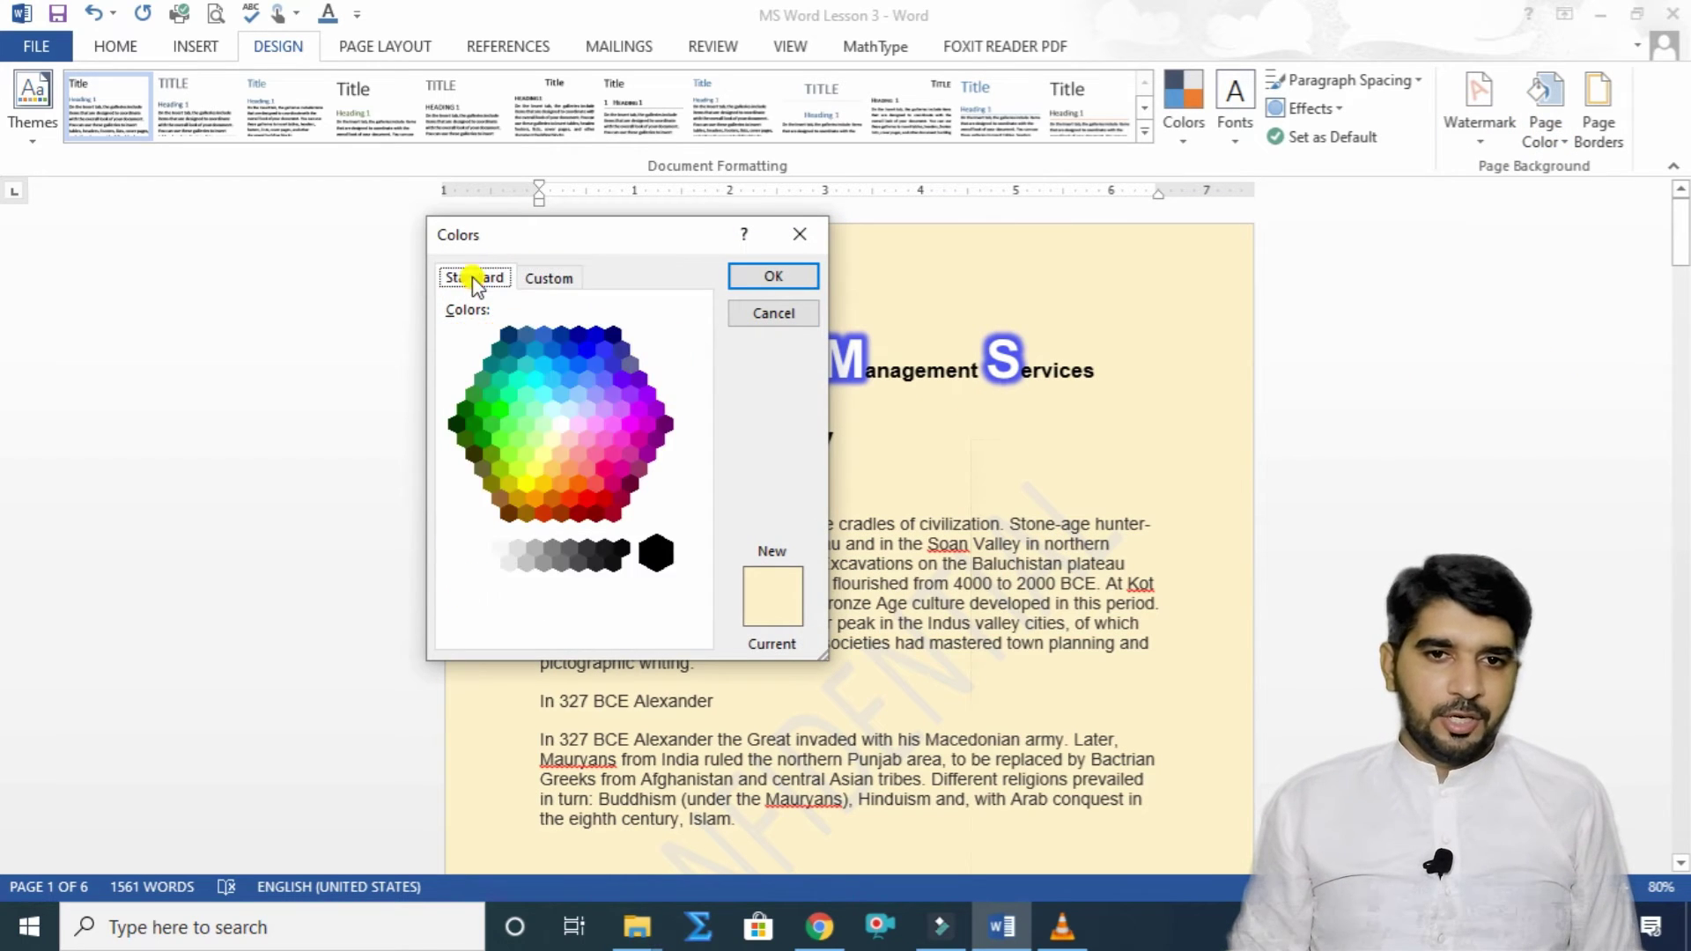
click(628, 424)
click(529, 280)
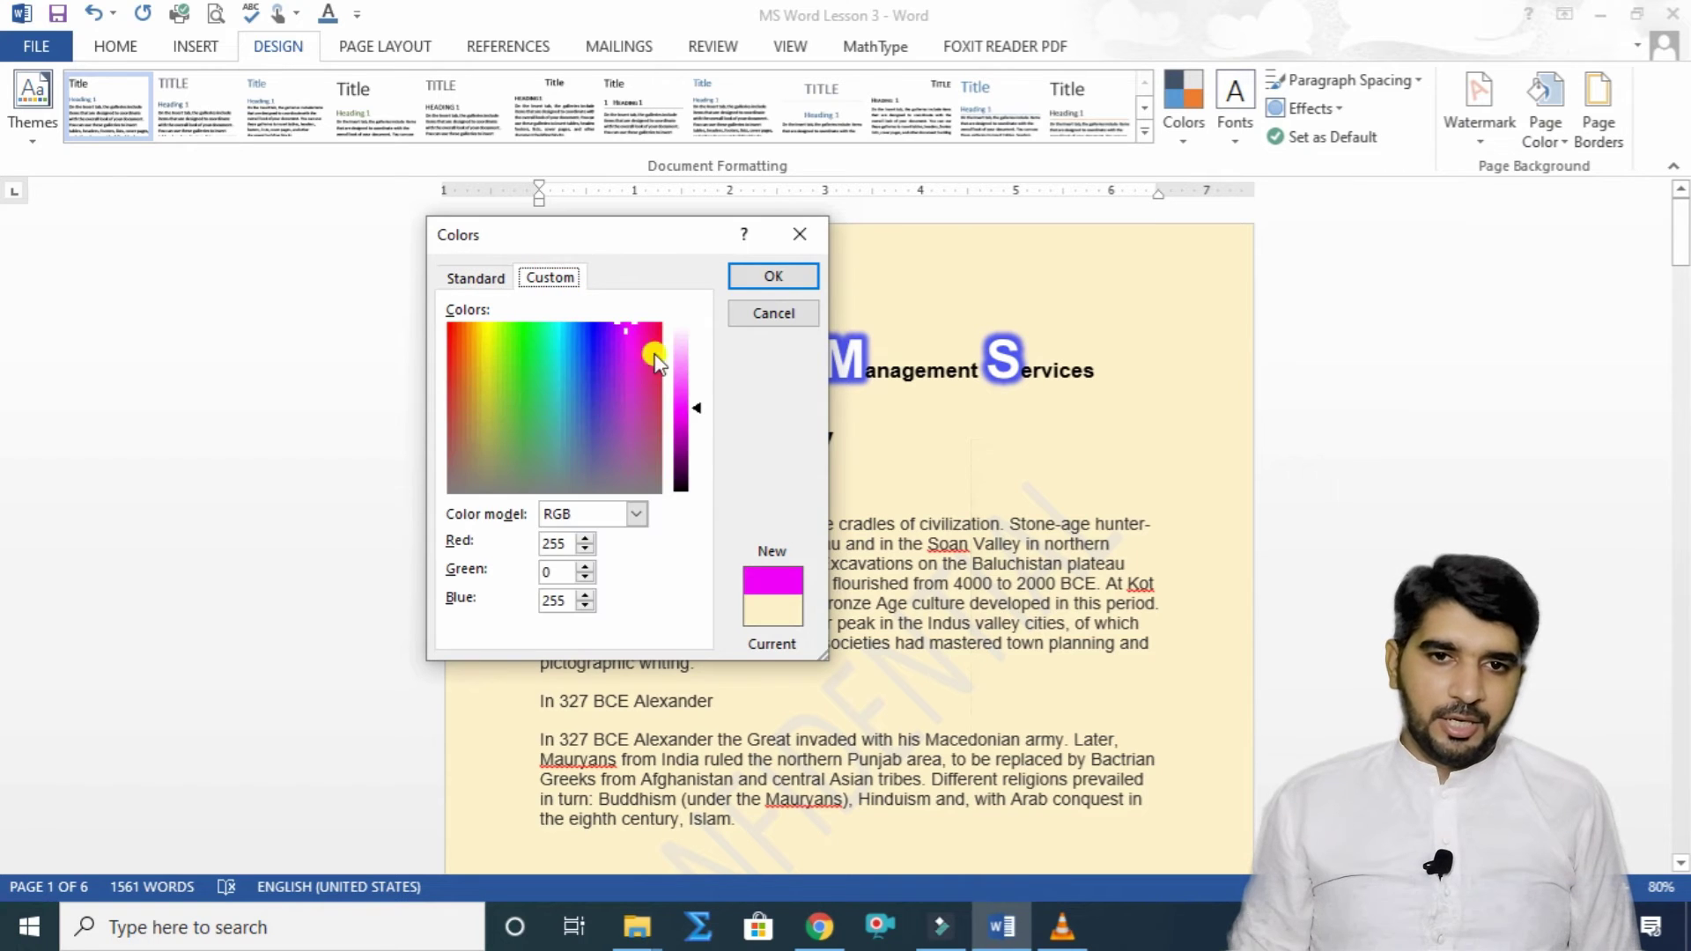
drag(698, 418, 697, 354)
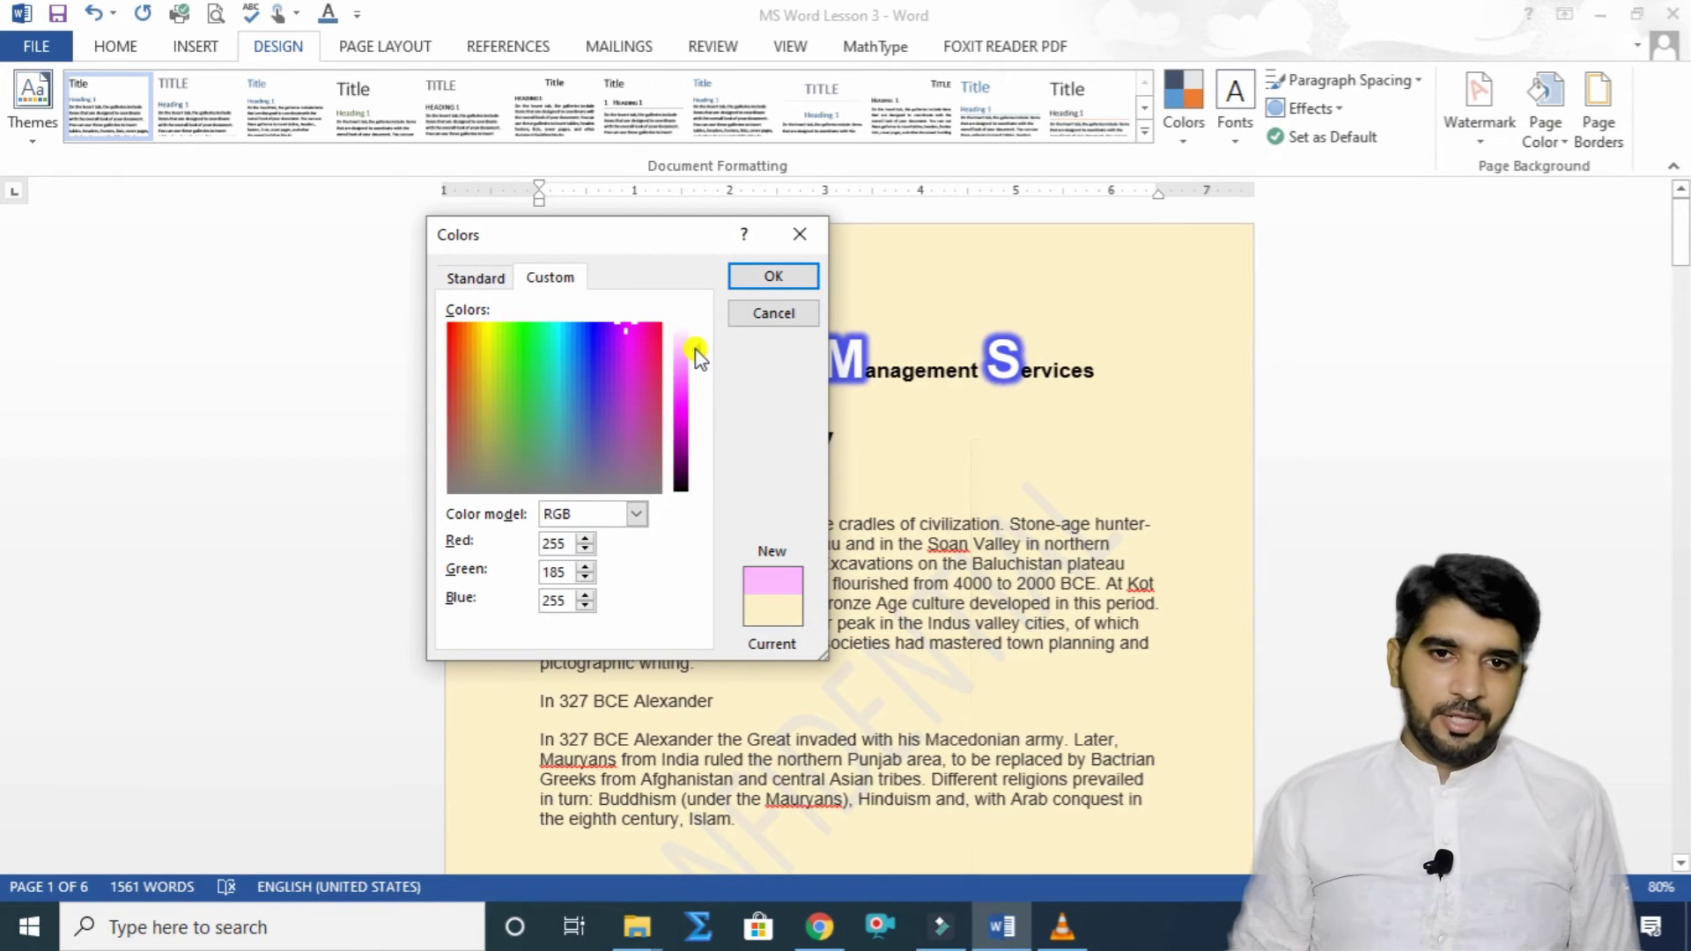
click(773, 274)
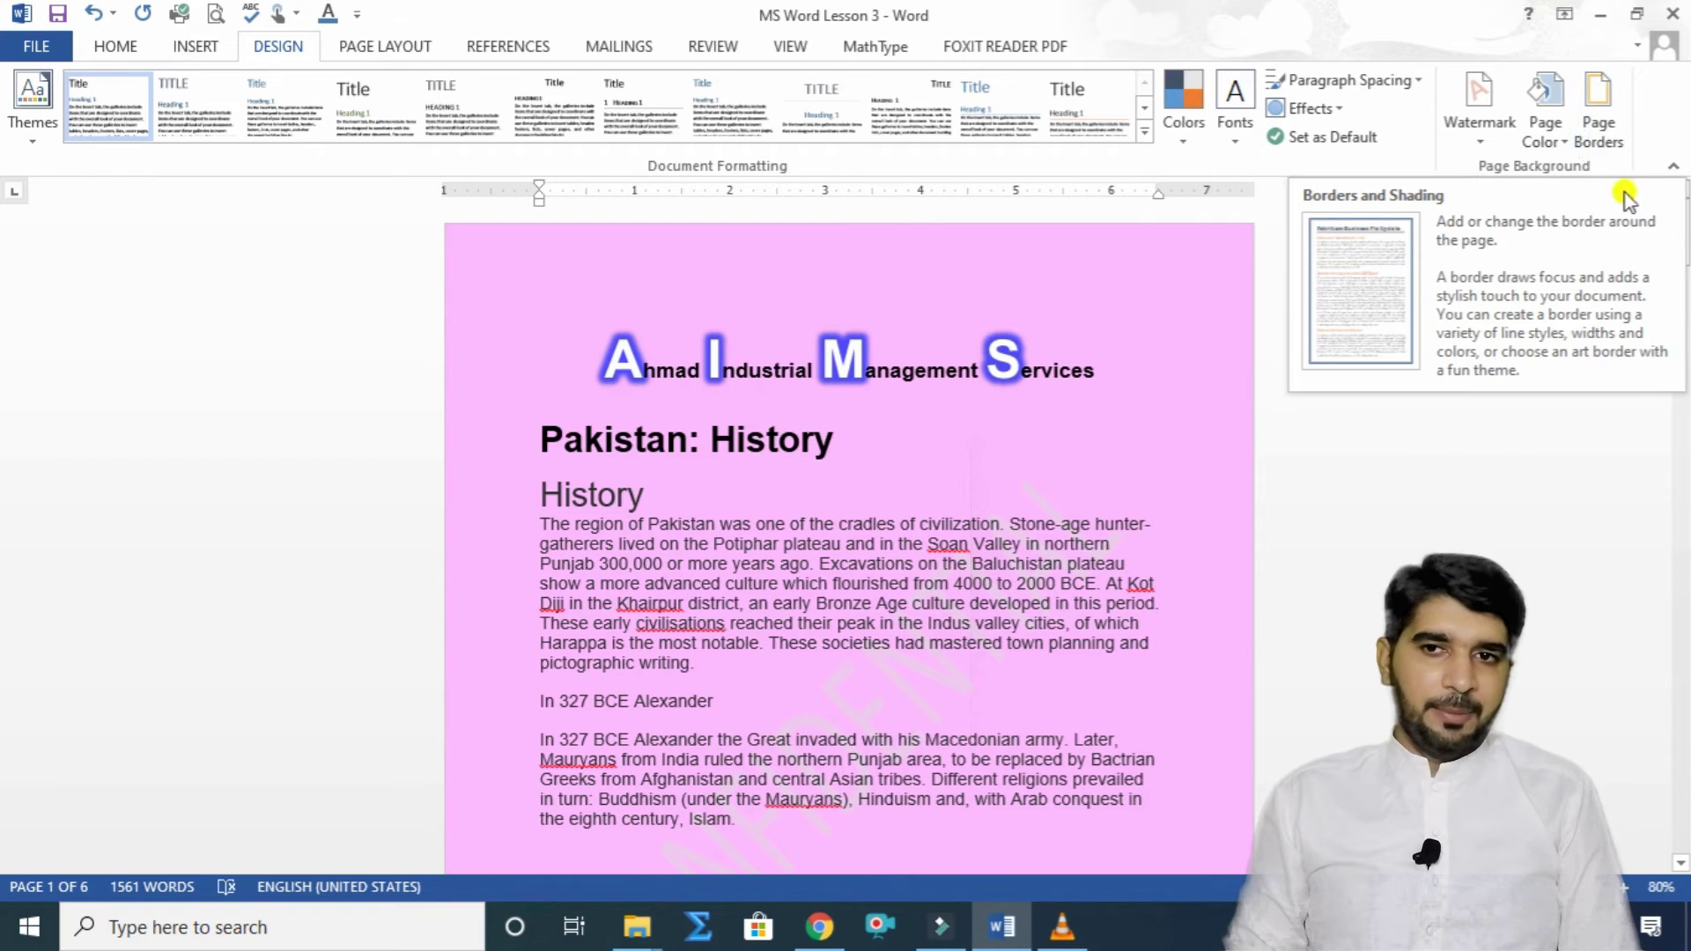
Step: Preview the Box, Shadow and 3-D settings for the page border, and set it back to None
click(1609, 141)
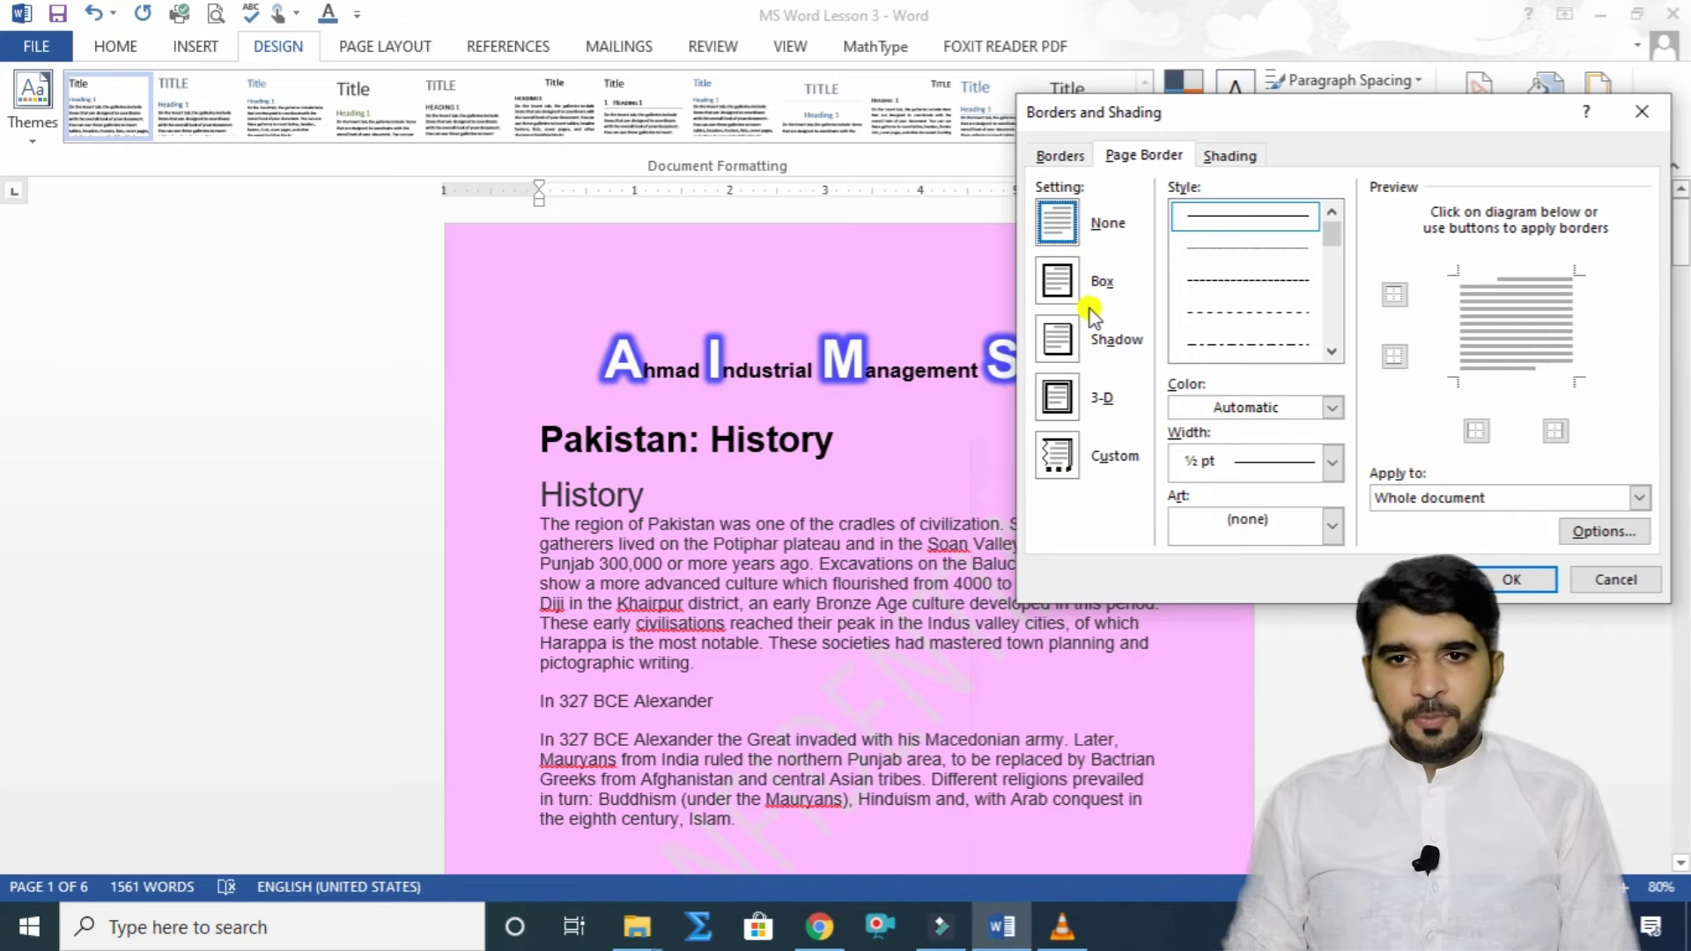
click(1054, 284)
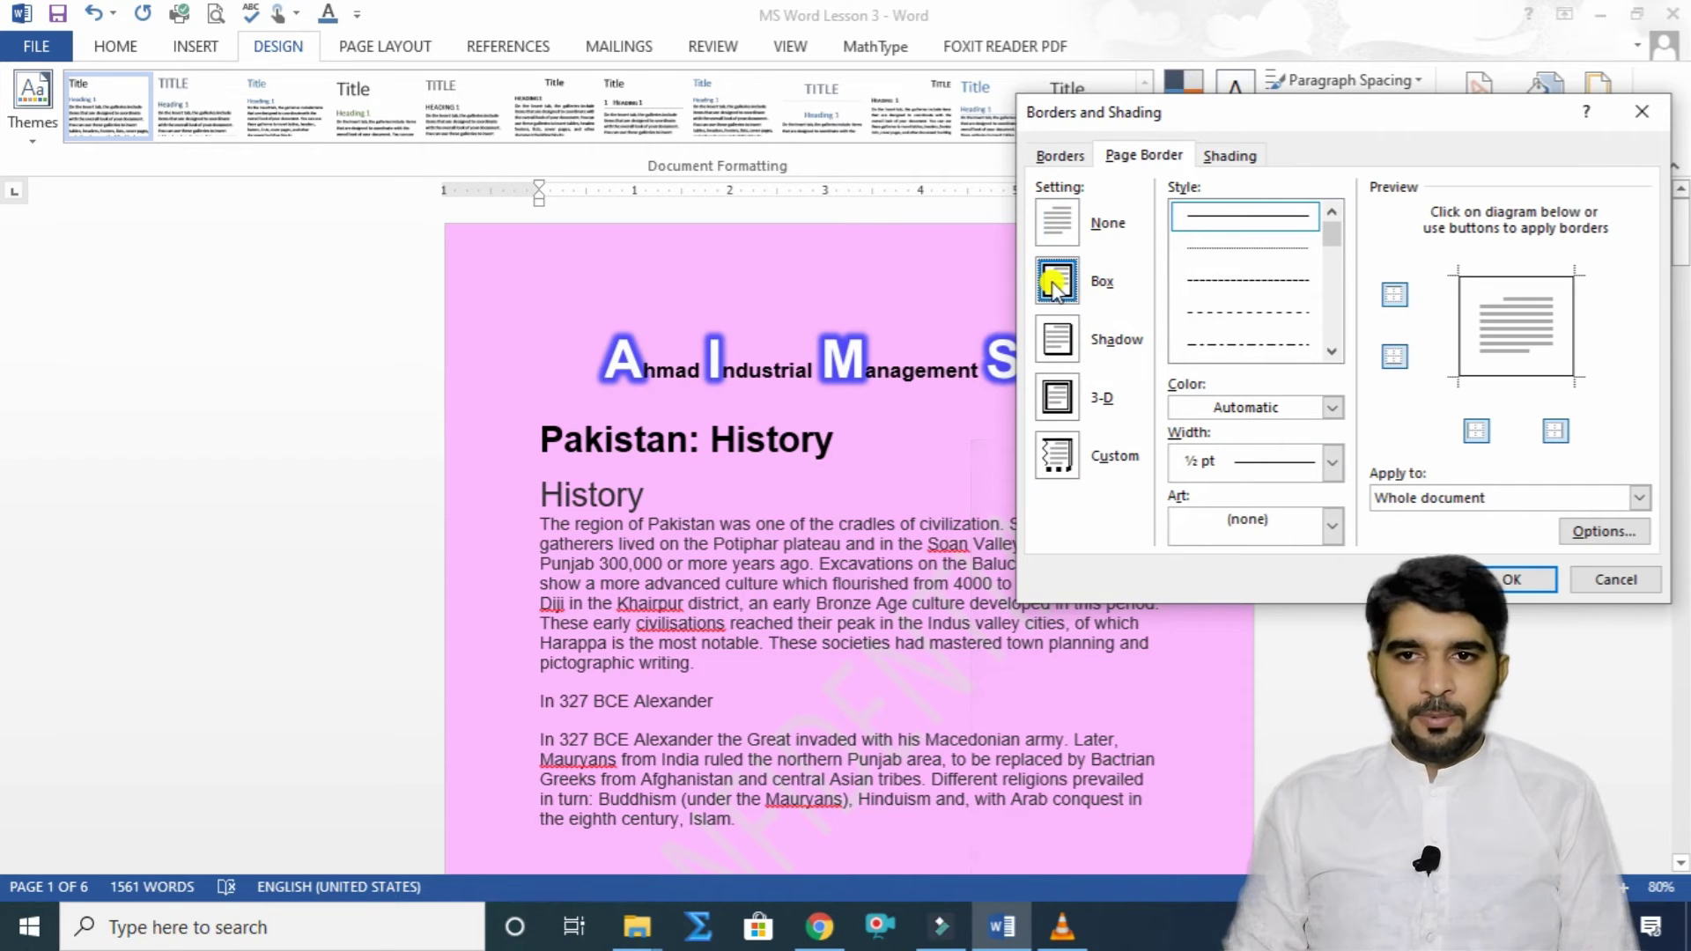
click(1061, 346)
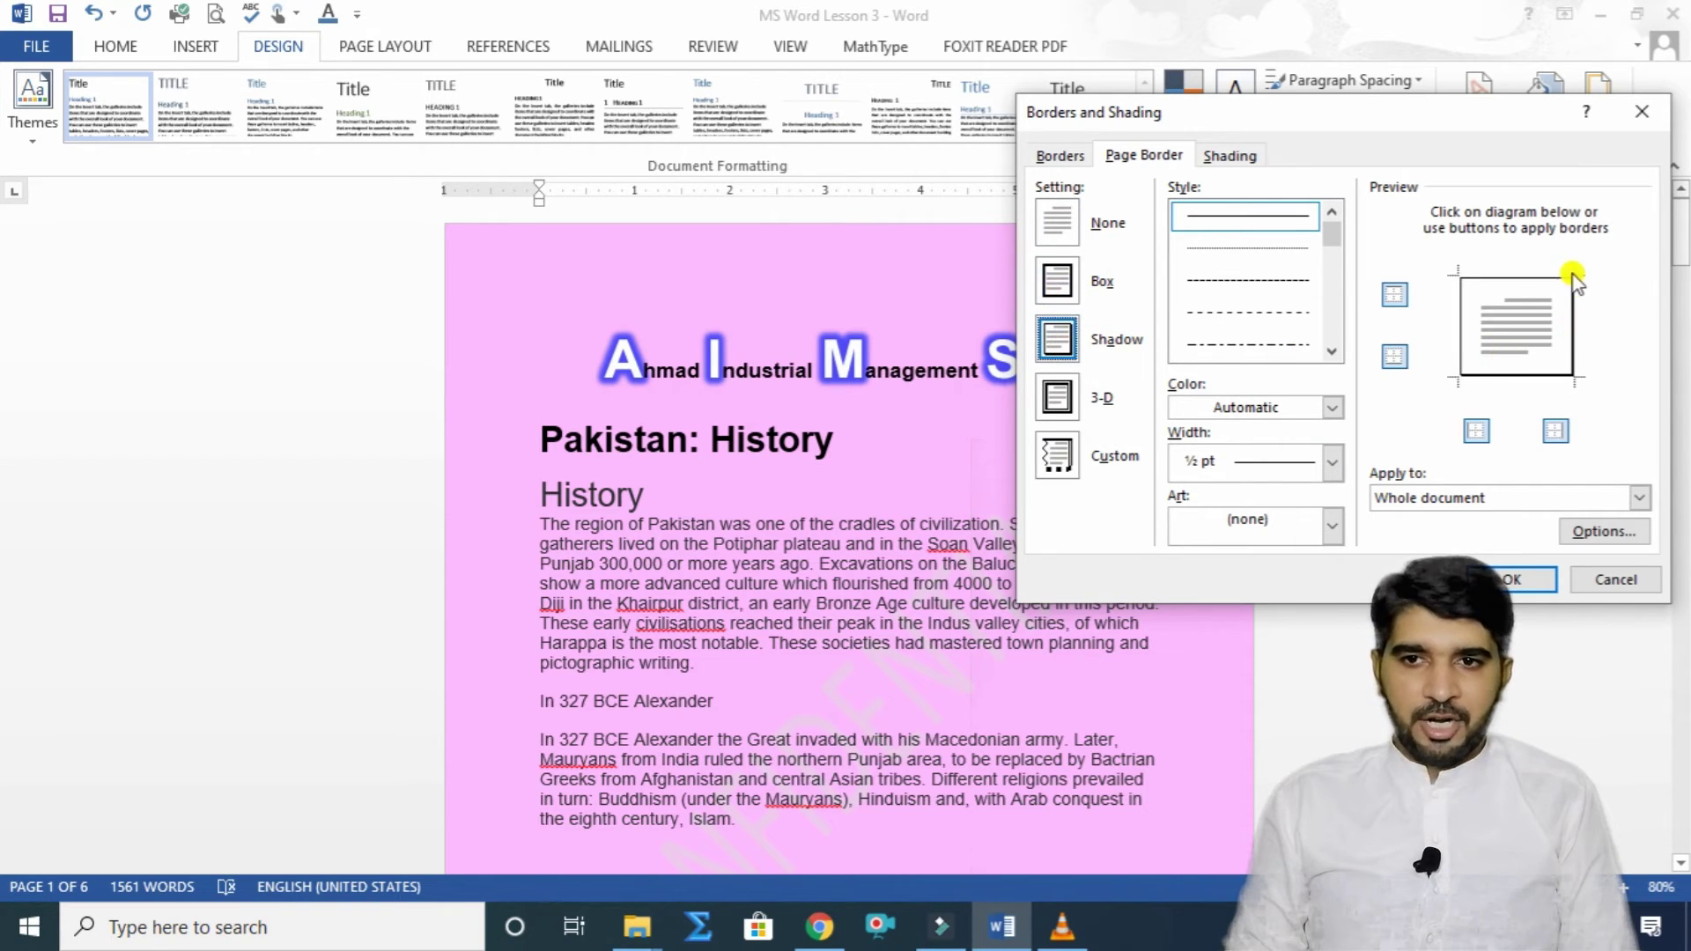
click(1058, 402)
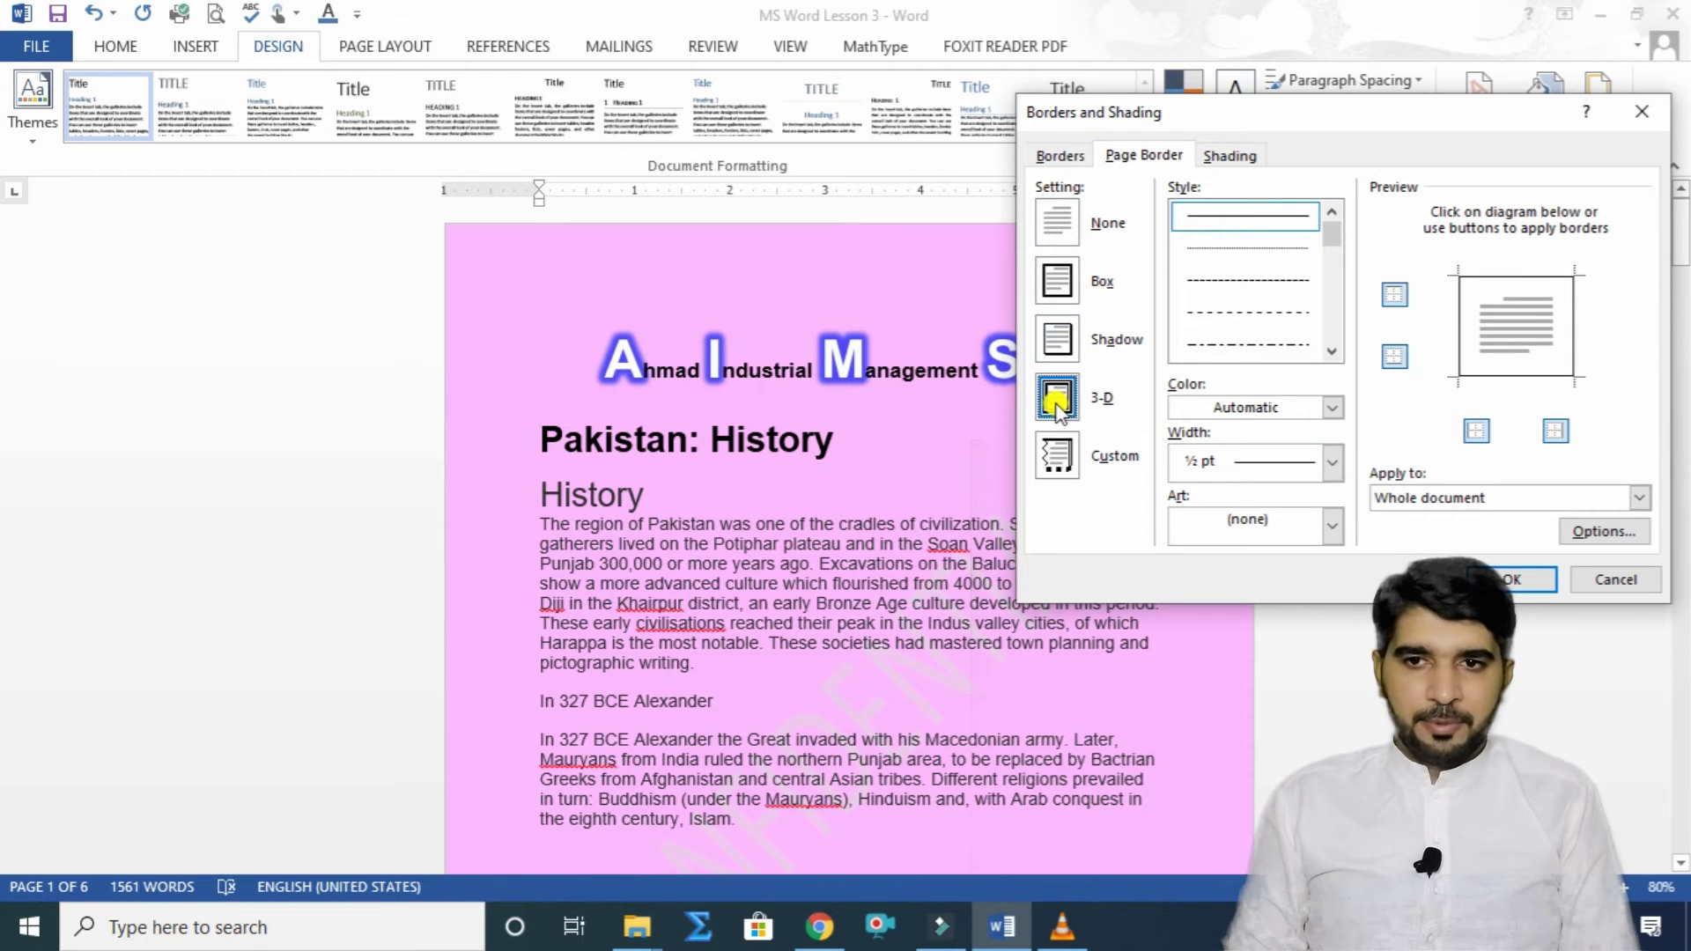
click(1060, 220)
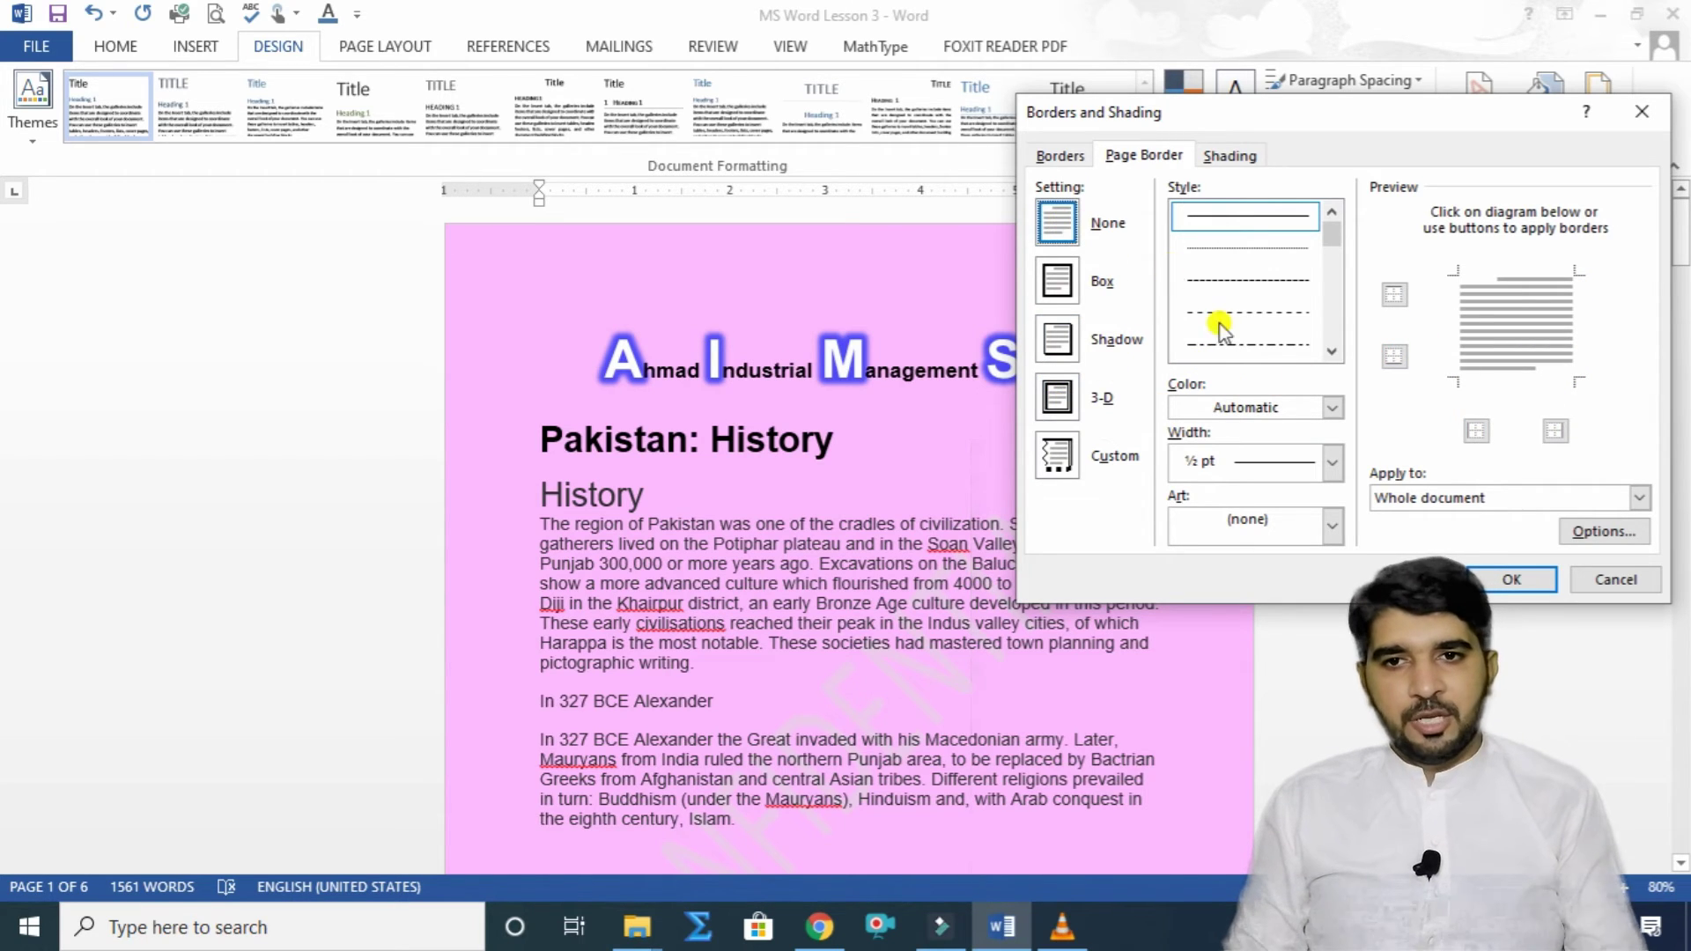
Step: Apply a 3 pt thick-and-thin double-line box border to every page of the whole document and review the pages
click(1333, 351)
click(1333, 351)
click(1333, 350)
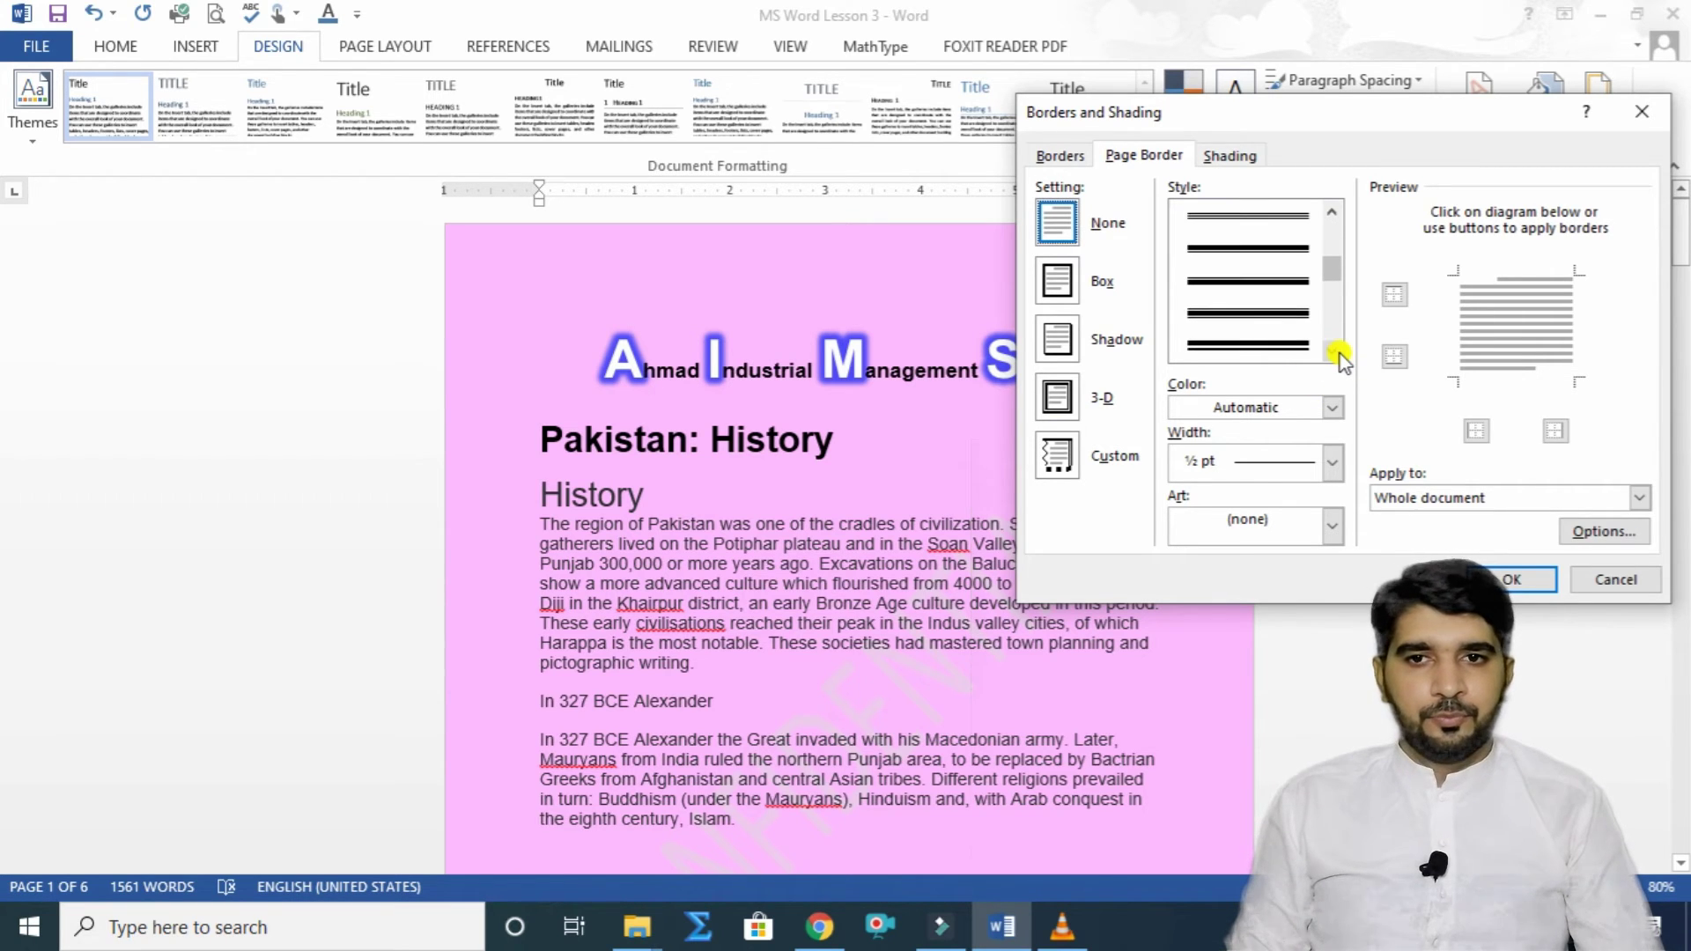
click(1255, 251)
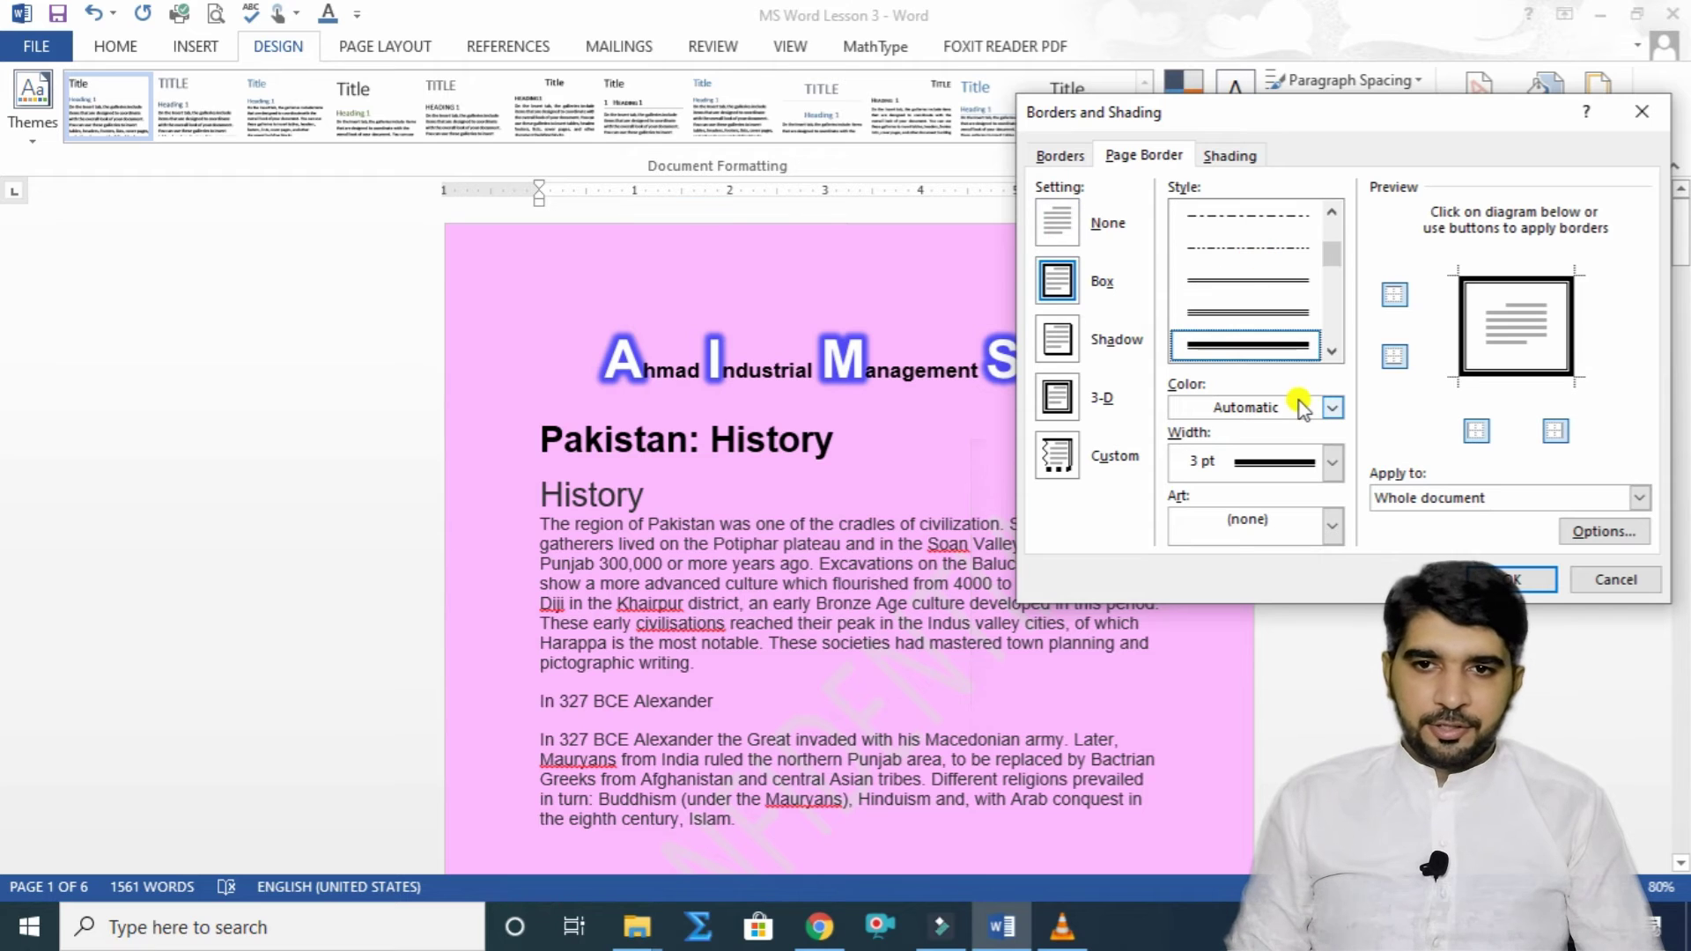
click(1509, 582)
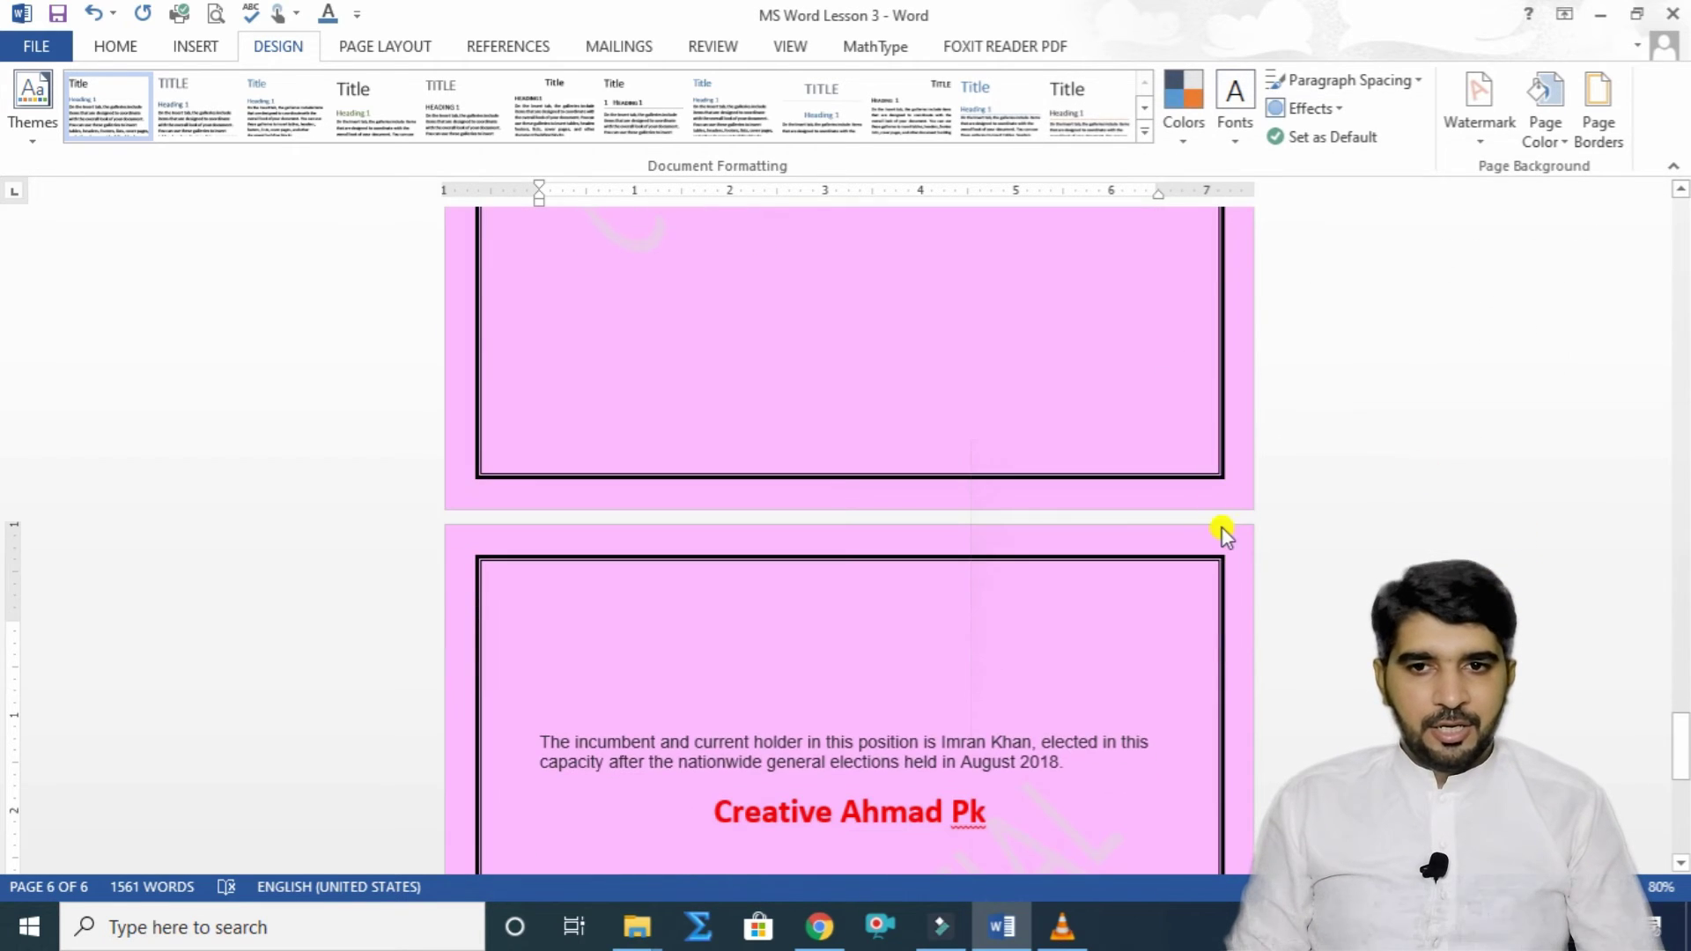
scroll(1223, 529, down, 10)
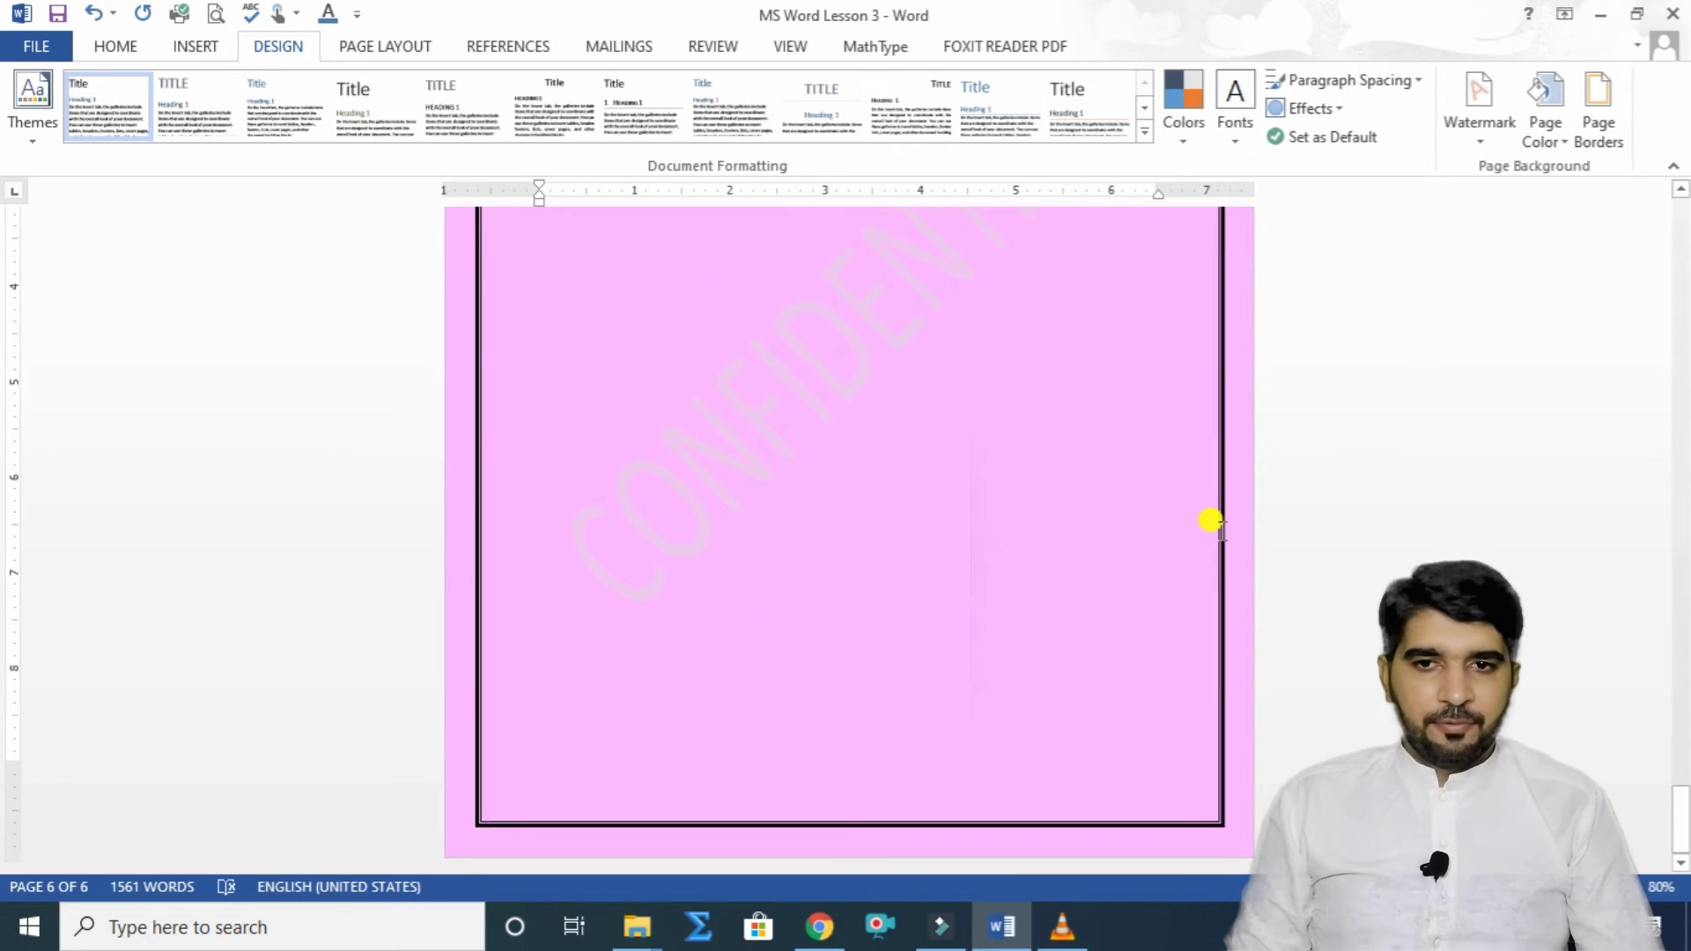
scroll(1211, 520, up, 10)
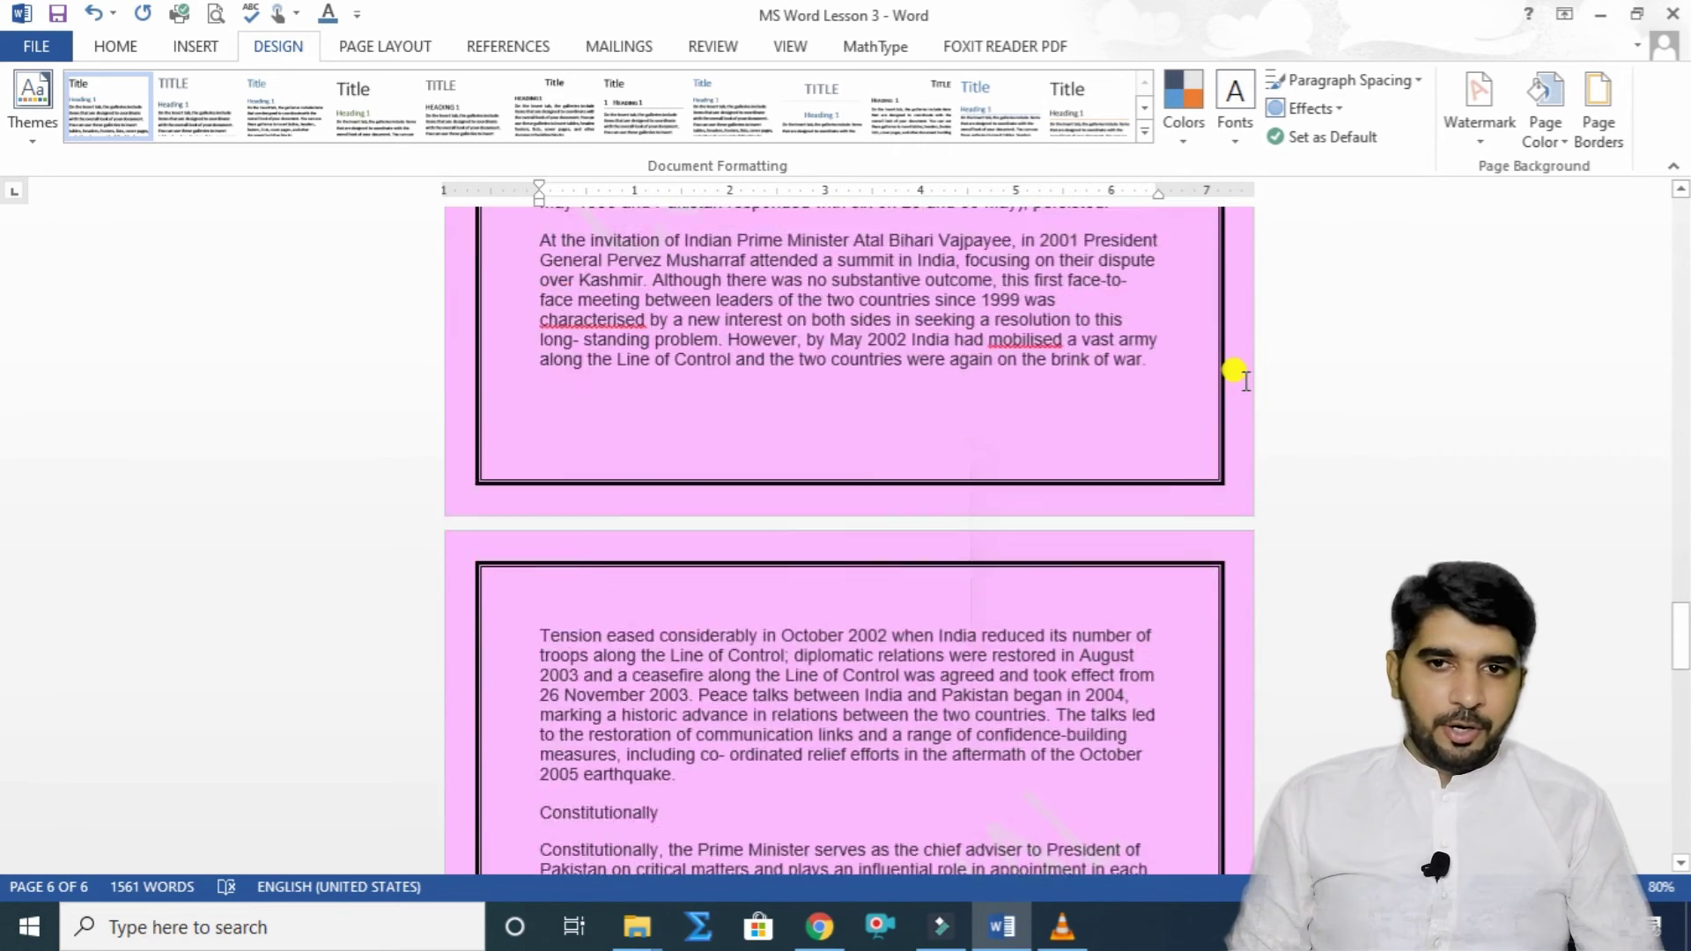
scroll(1234, 370, up, 12)
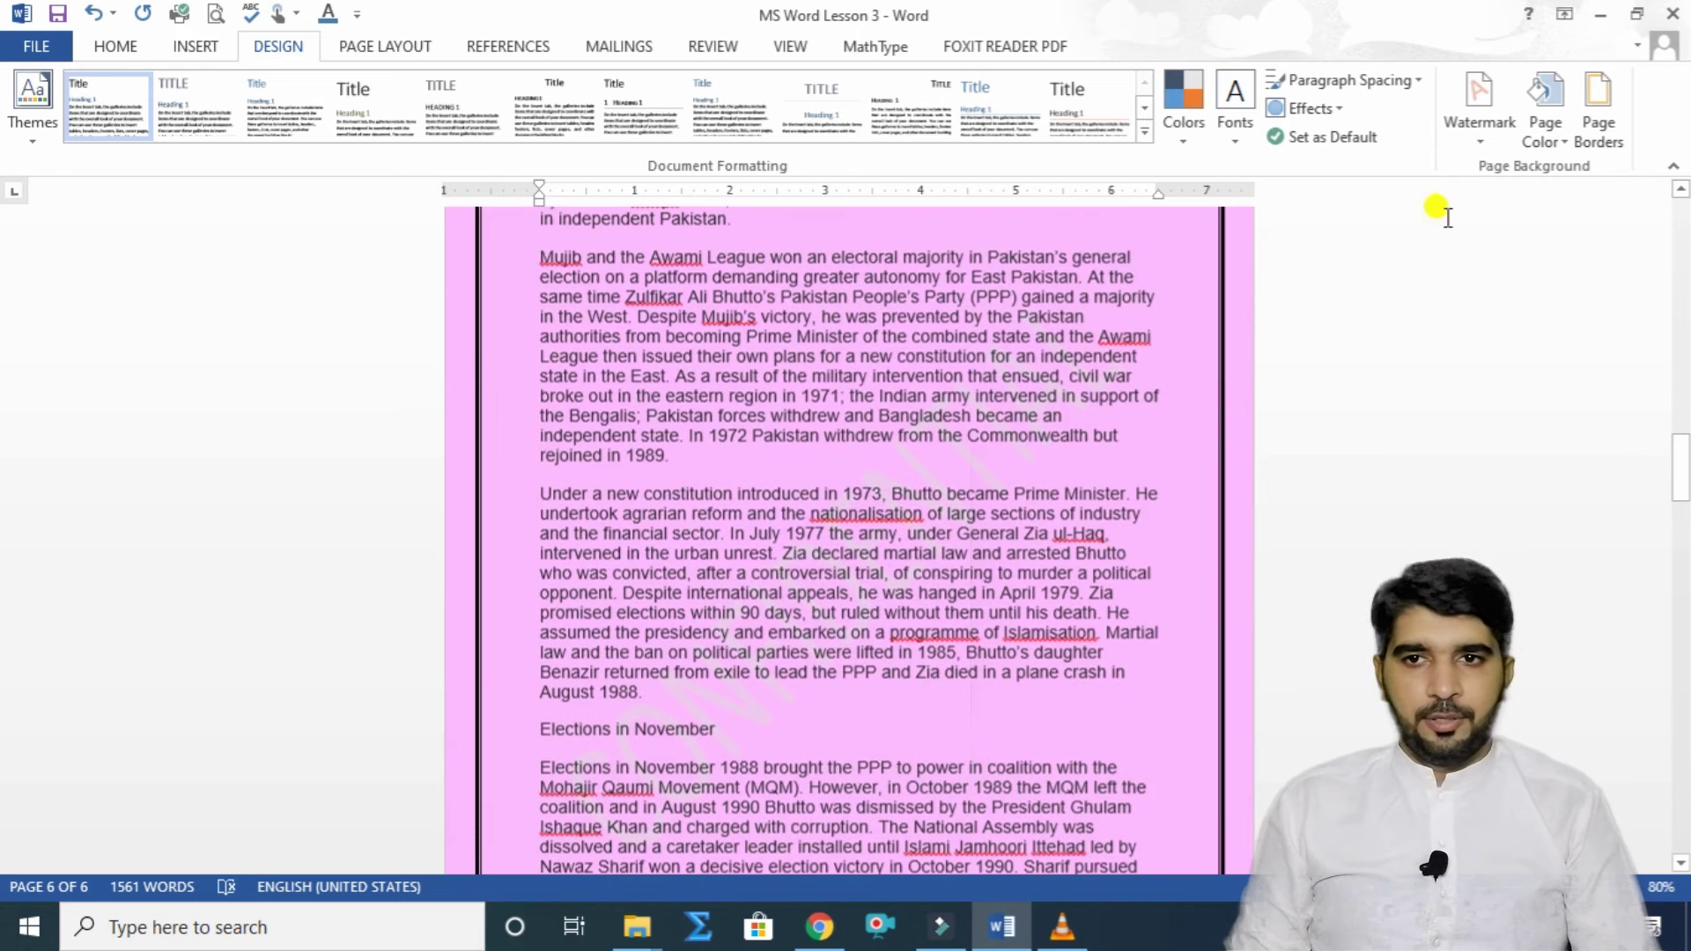
Step: Remove the left and right lines of the page border, keeping only the top and bottom, and check the pages
click(1598, 113)
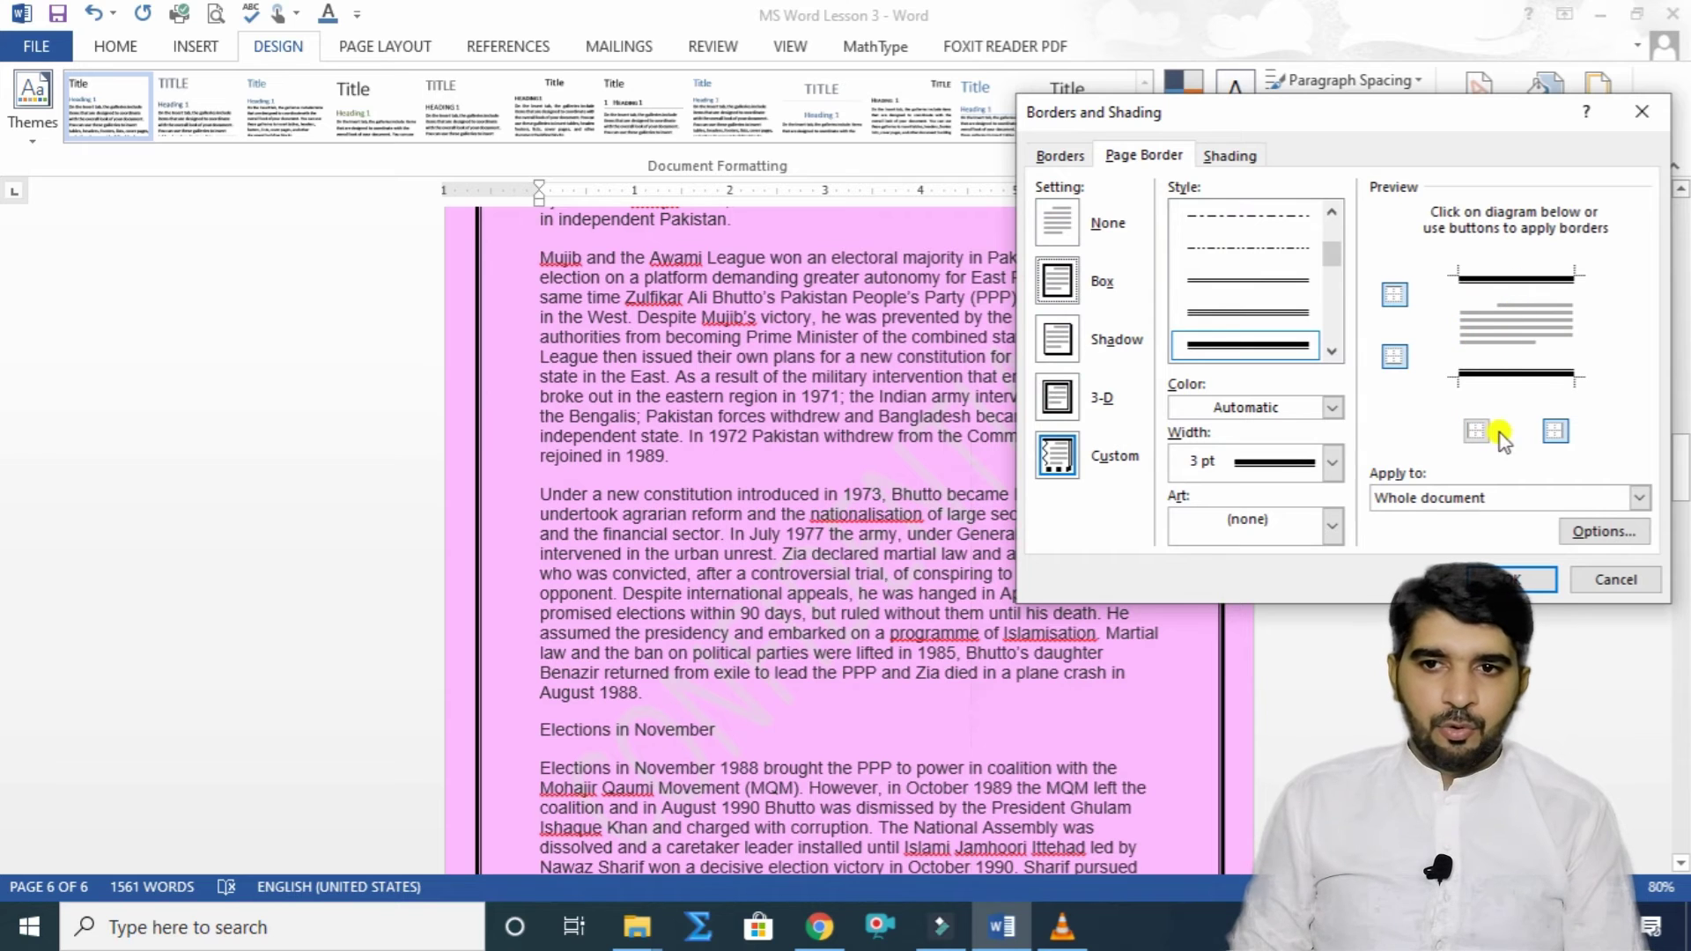
click(1517, 578)
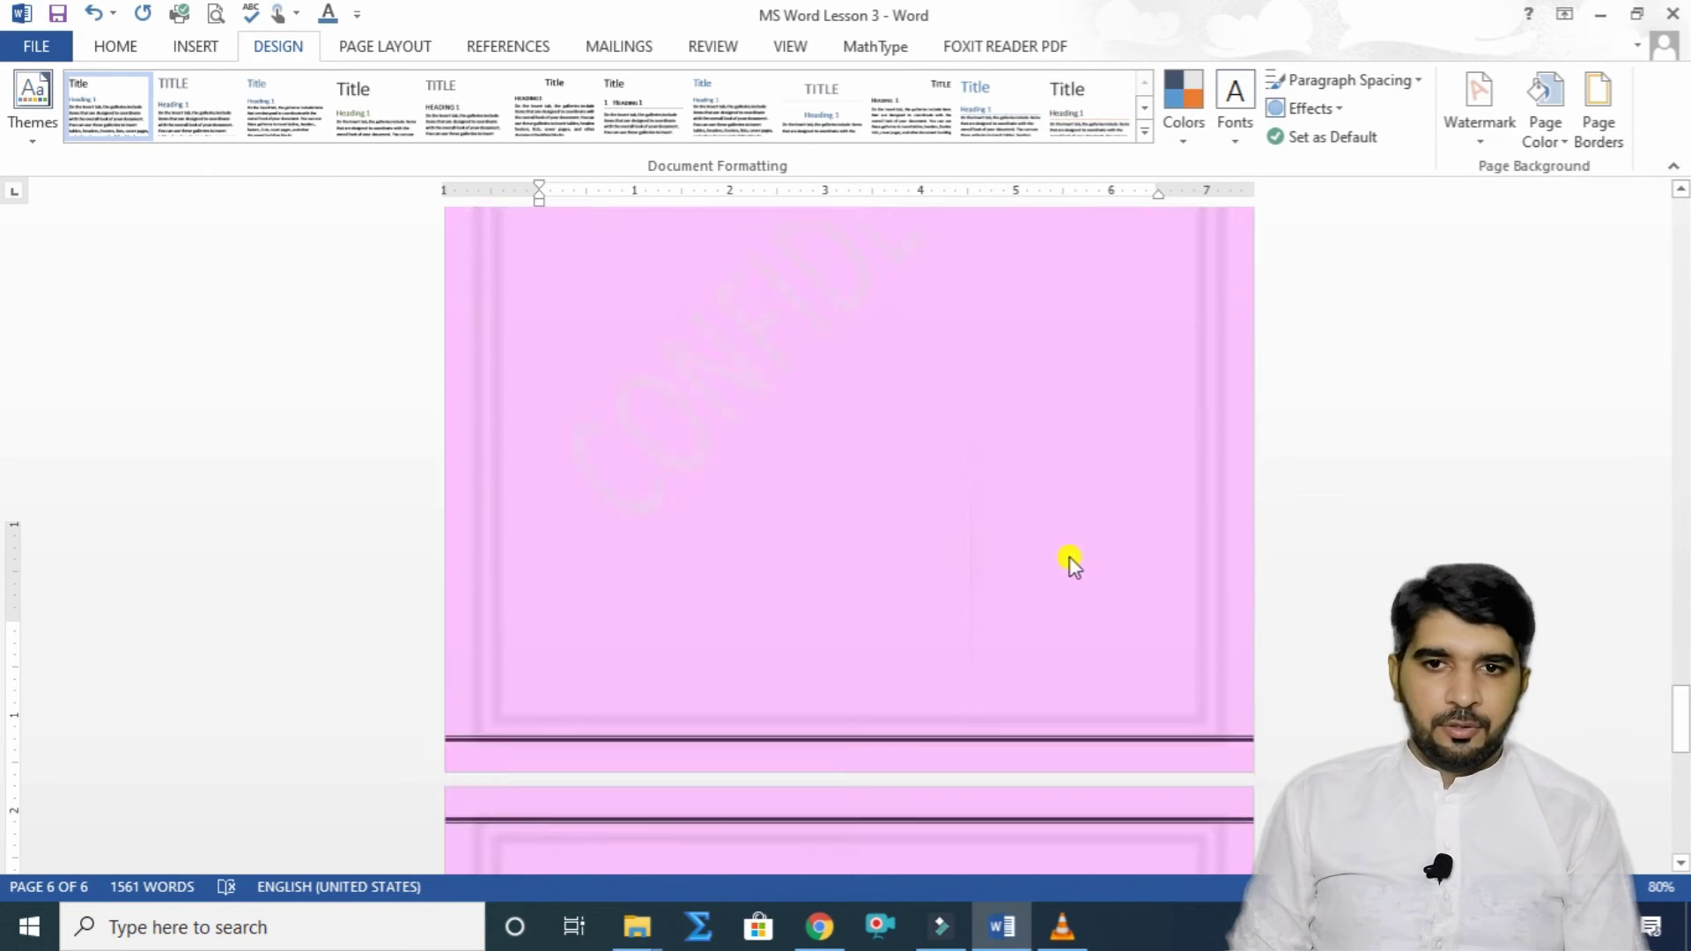
scroll(909, 552, down, 12)
scroll(908, 540, up, 8)
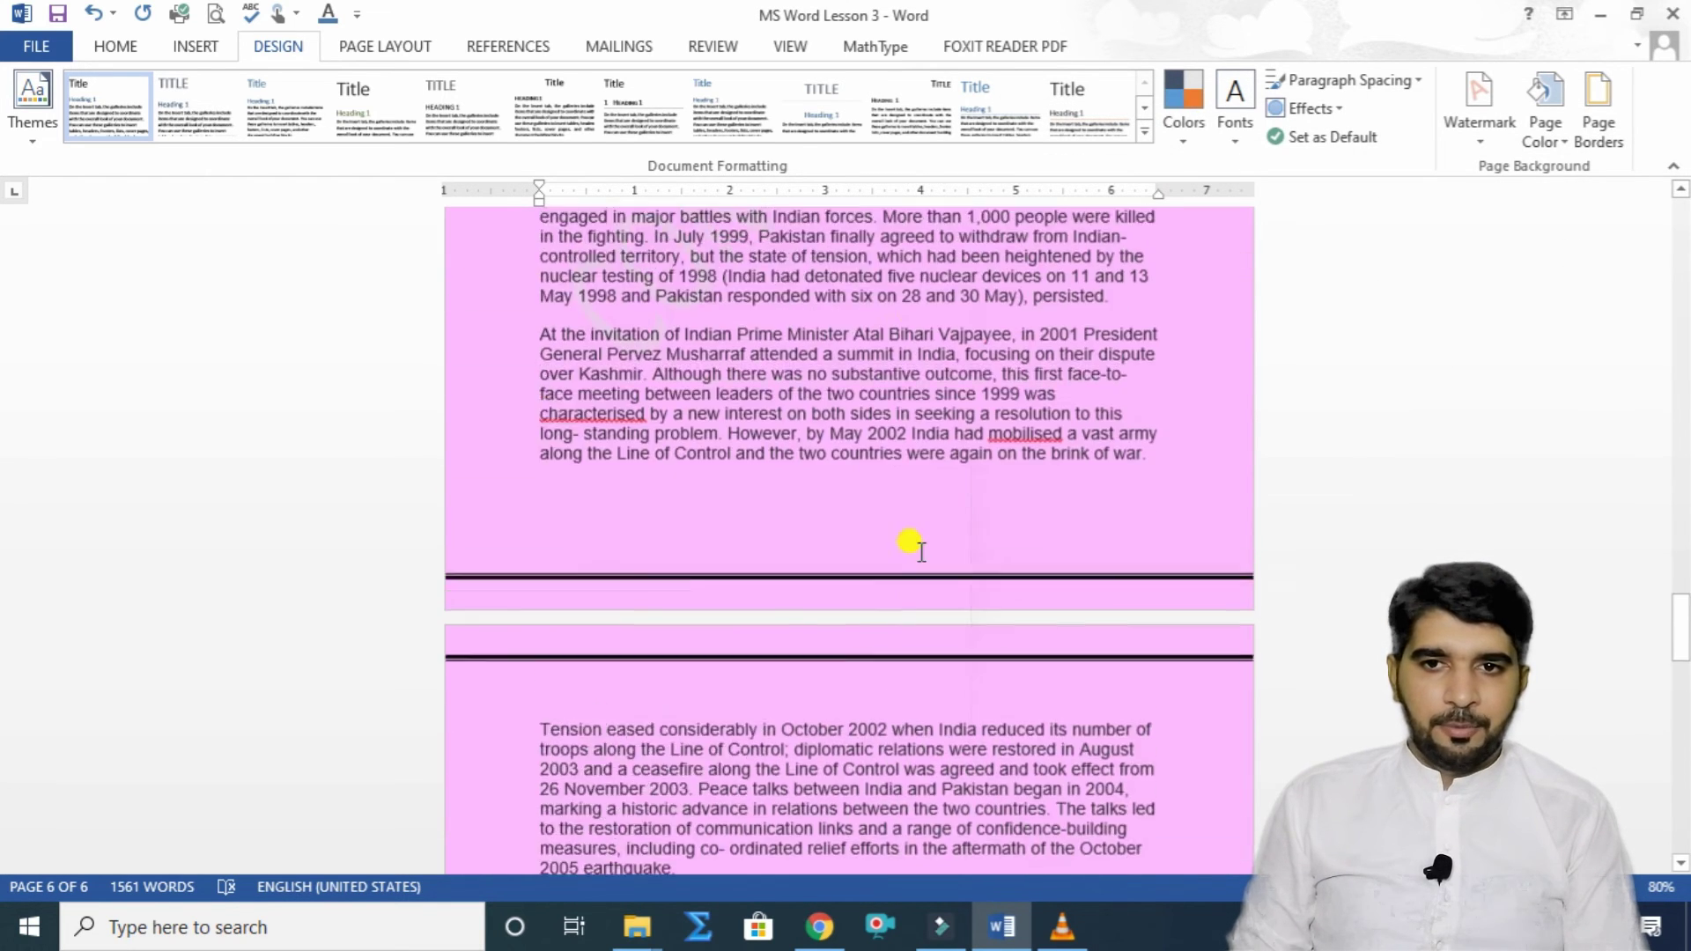
Step: Switch the page border to left and right lines only, without top and bottom, and review the last page
click(1596, 112)
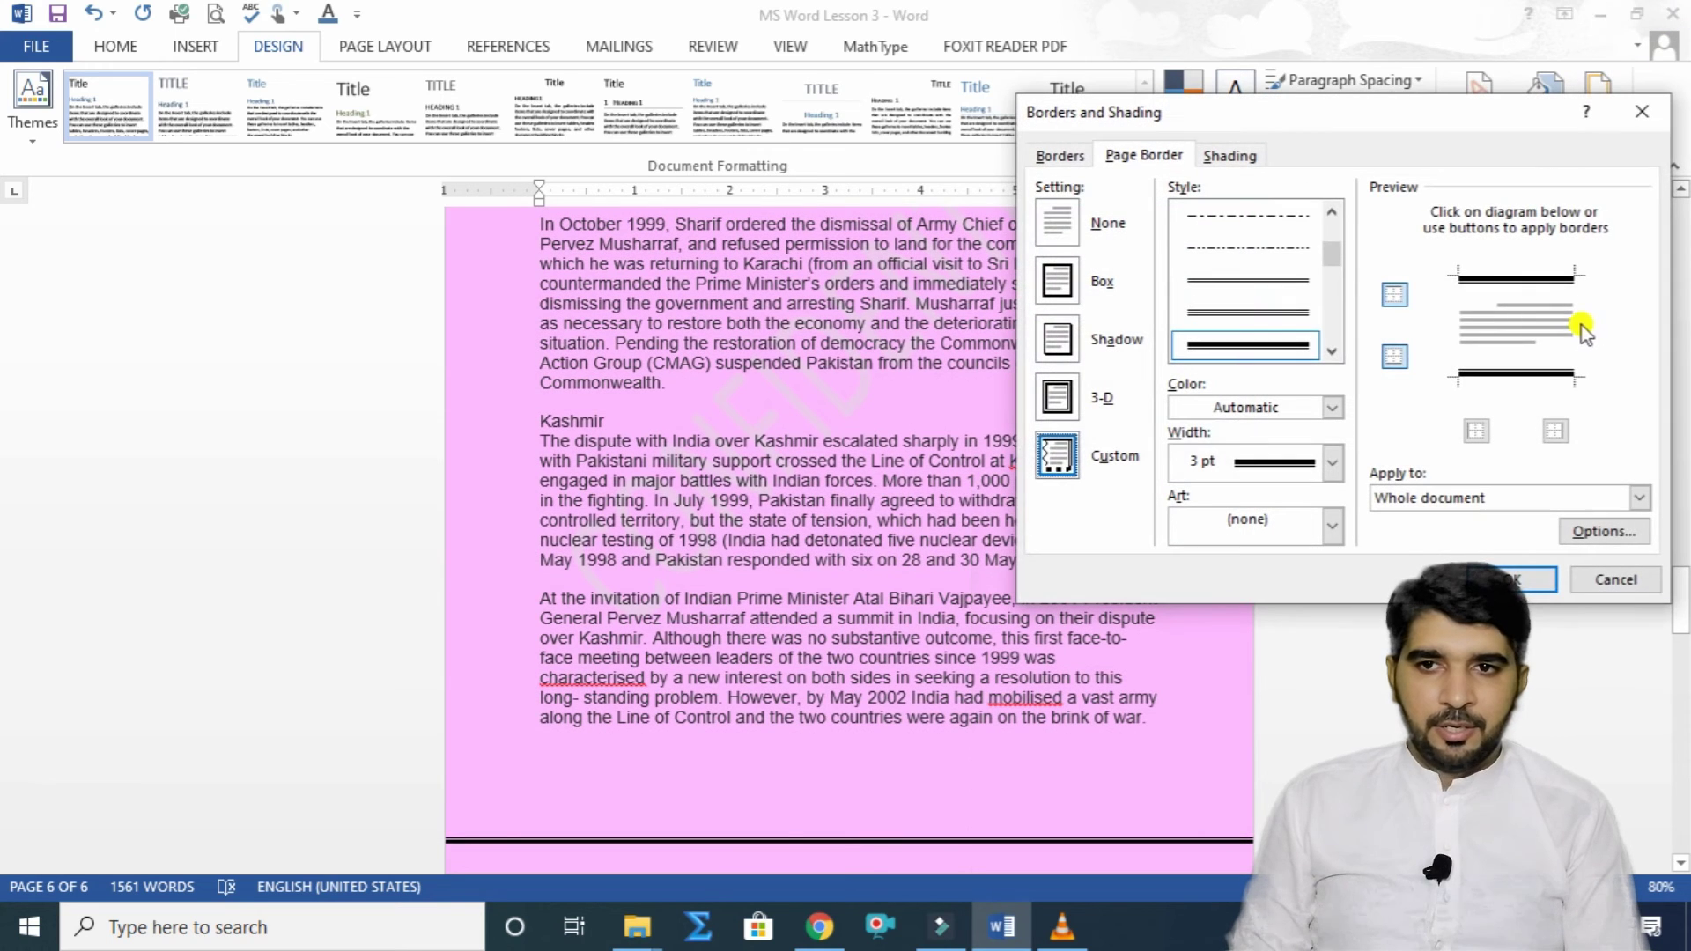
click(1572, 328)
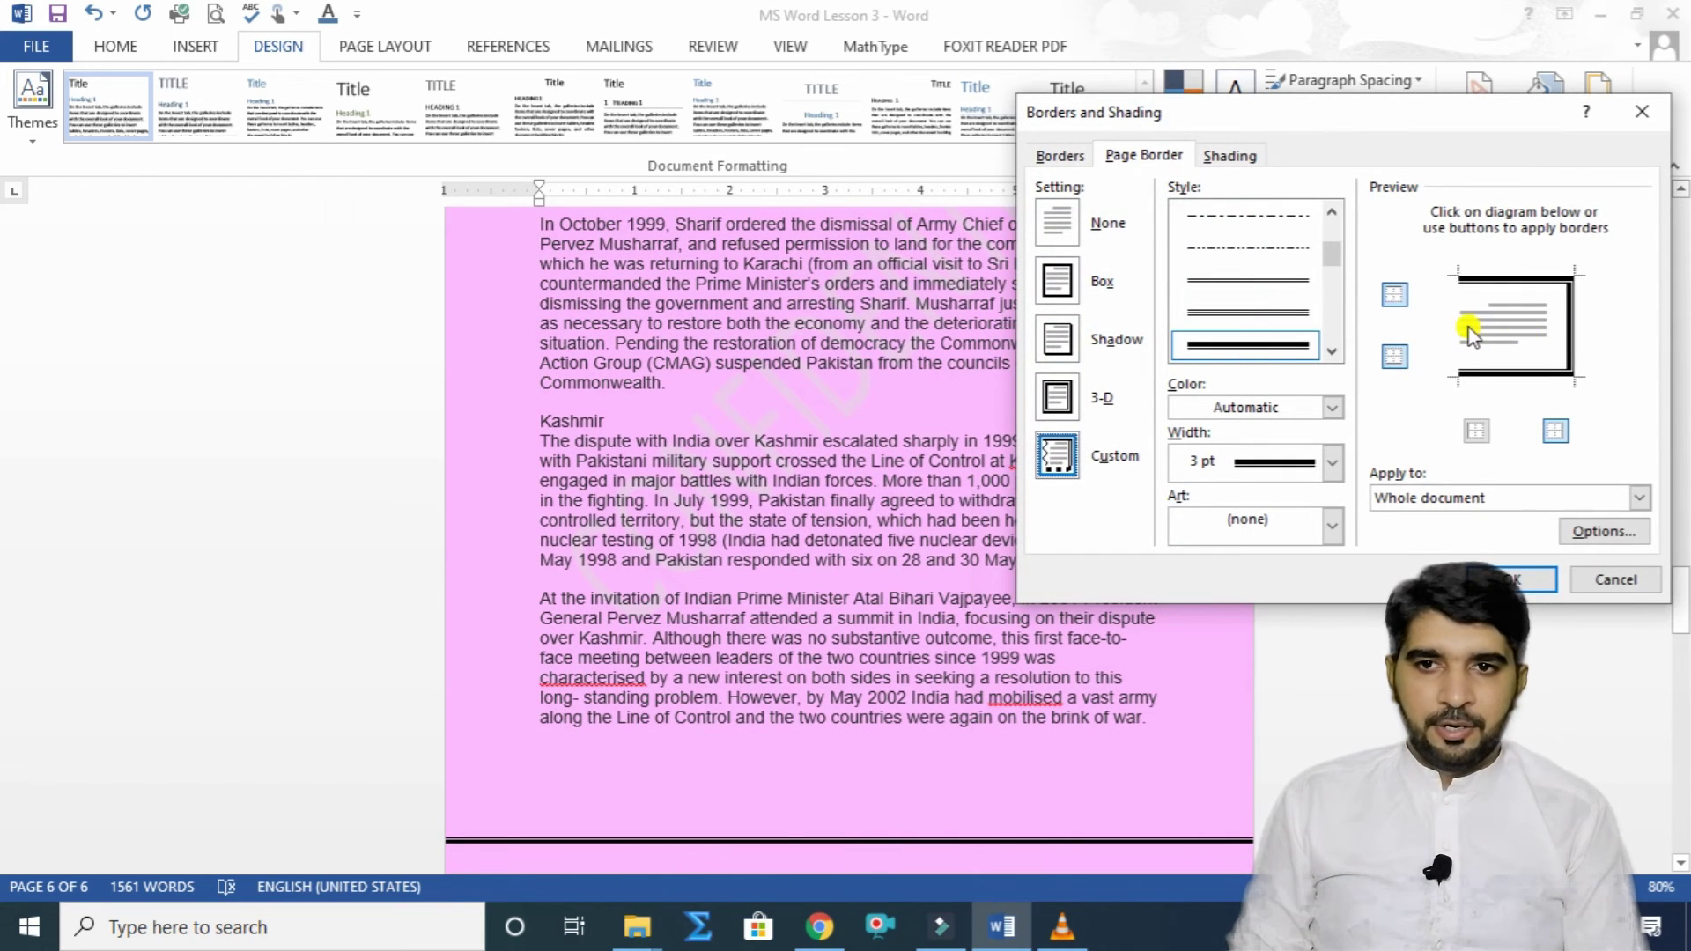
click(1515, 280)
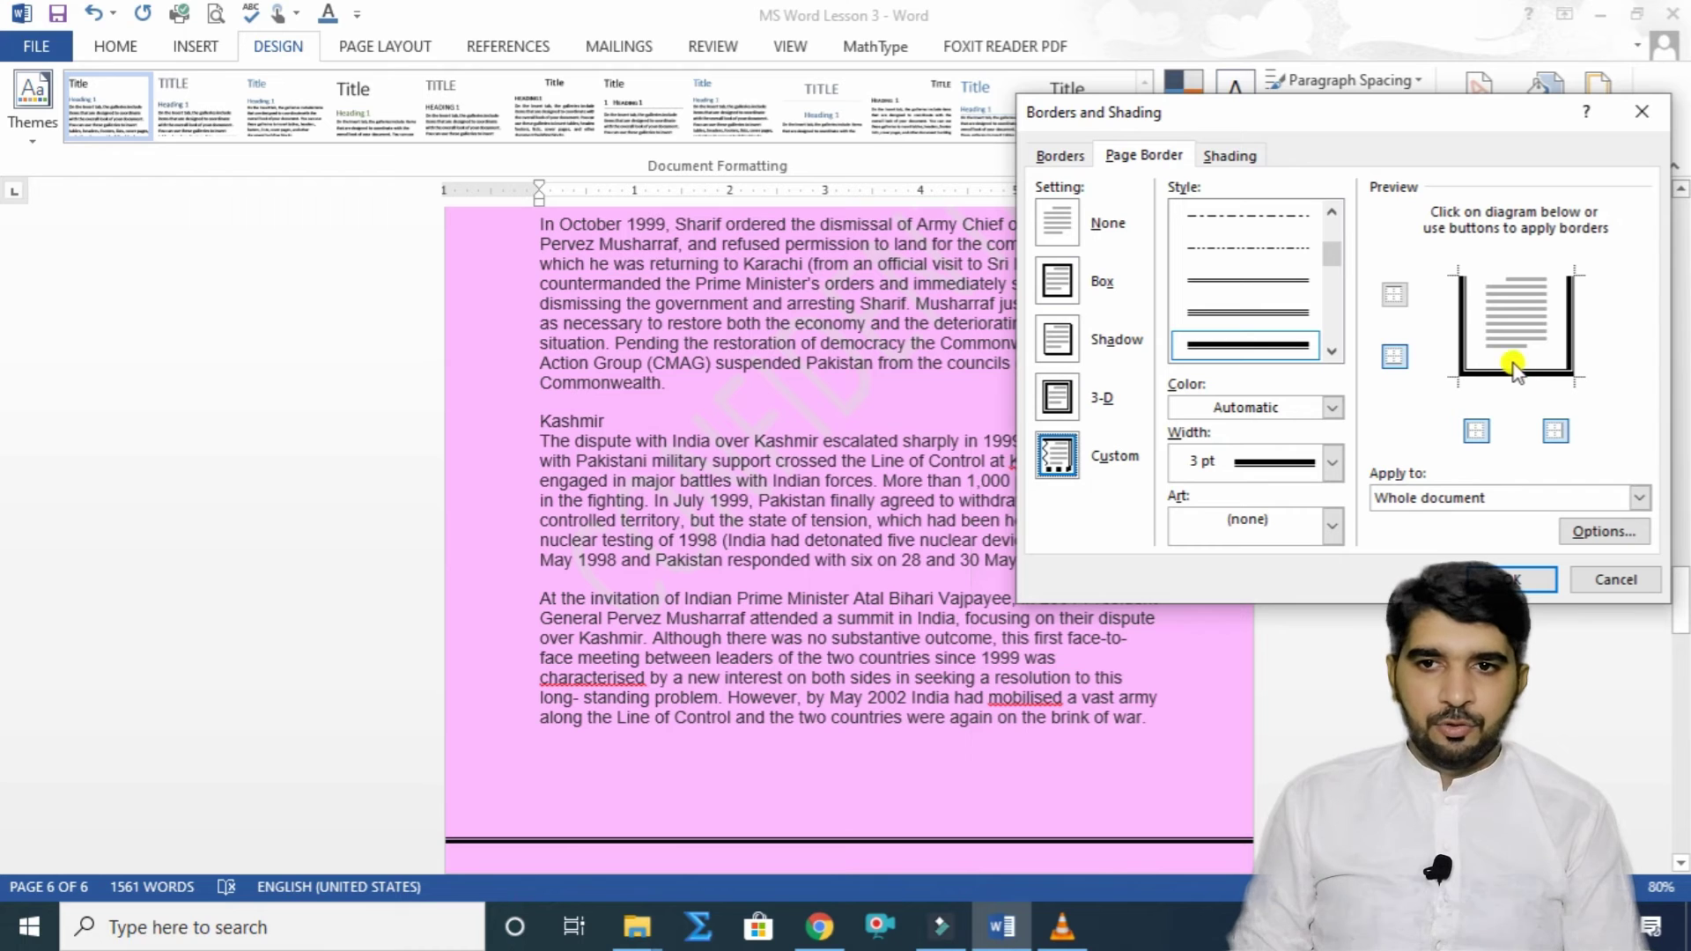
click(1515, 577)
scroll(881, 652, down, 10)
scroll(1008, 585, down, 5)
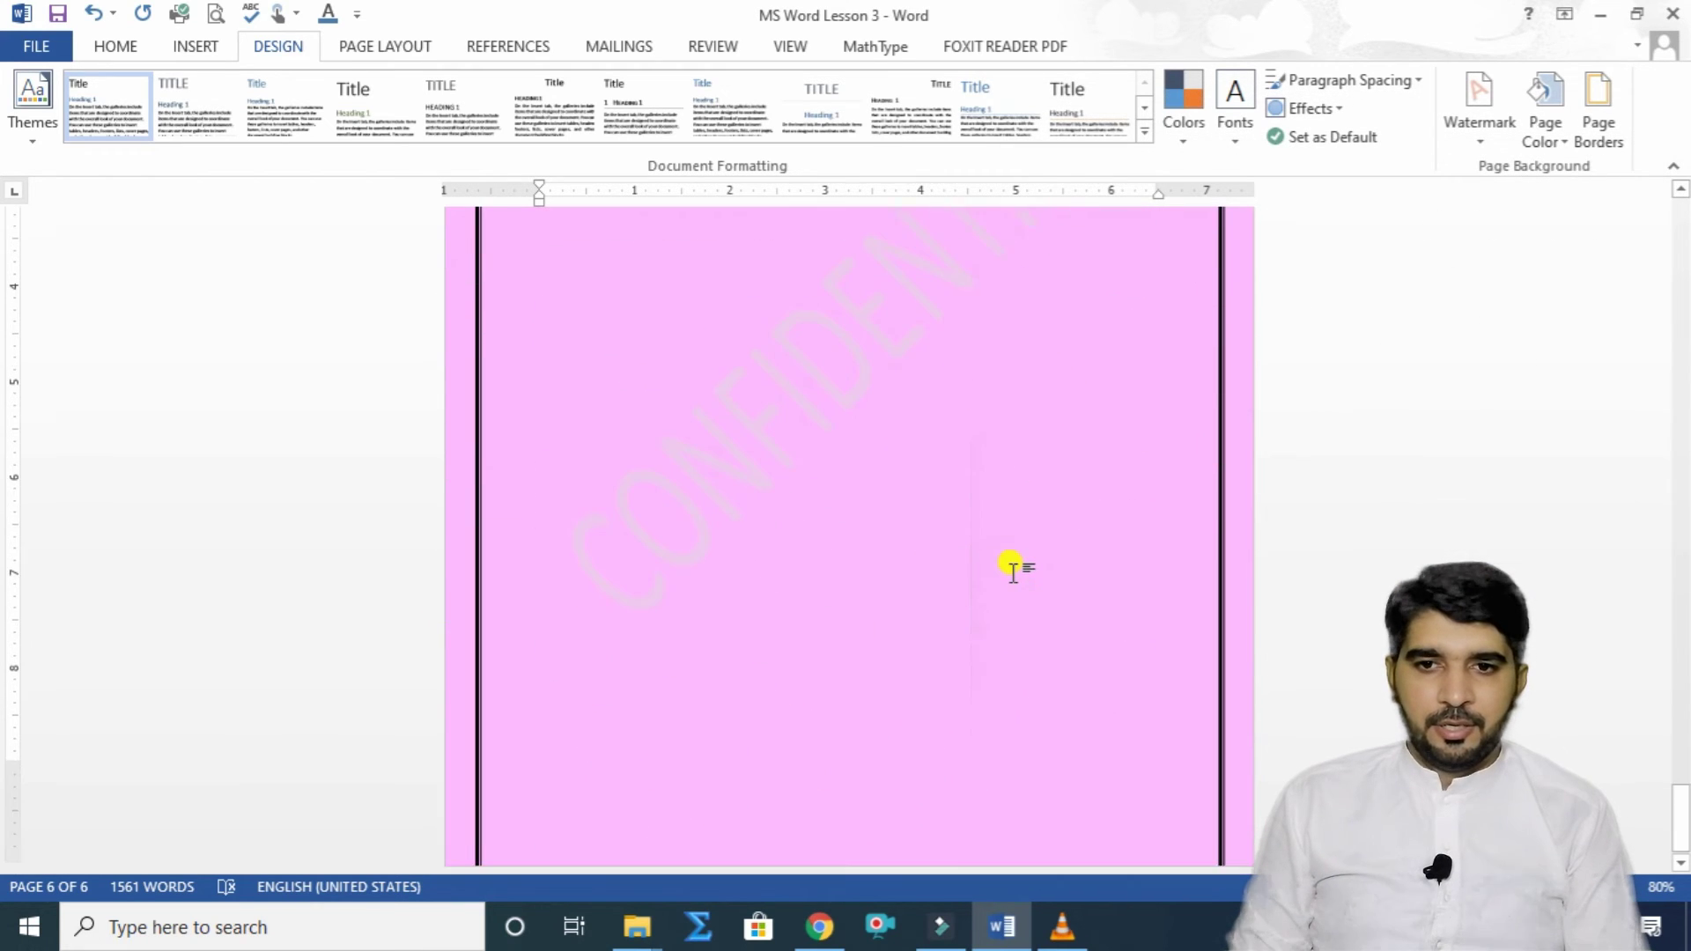
Step: Restore the top and bottom lines of the page border so it surrounds the page on all four sides
click(1598, 111)
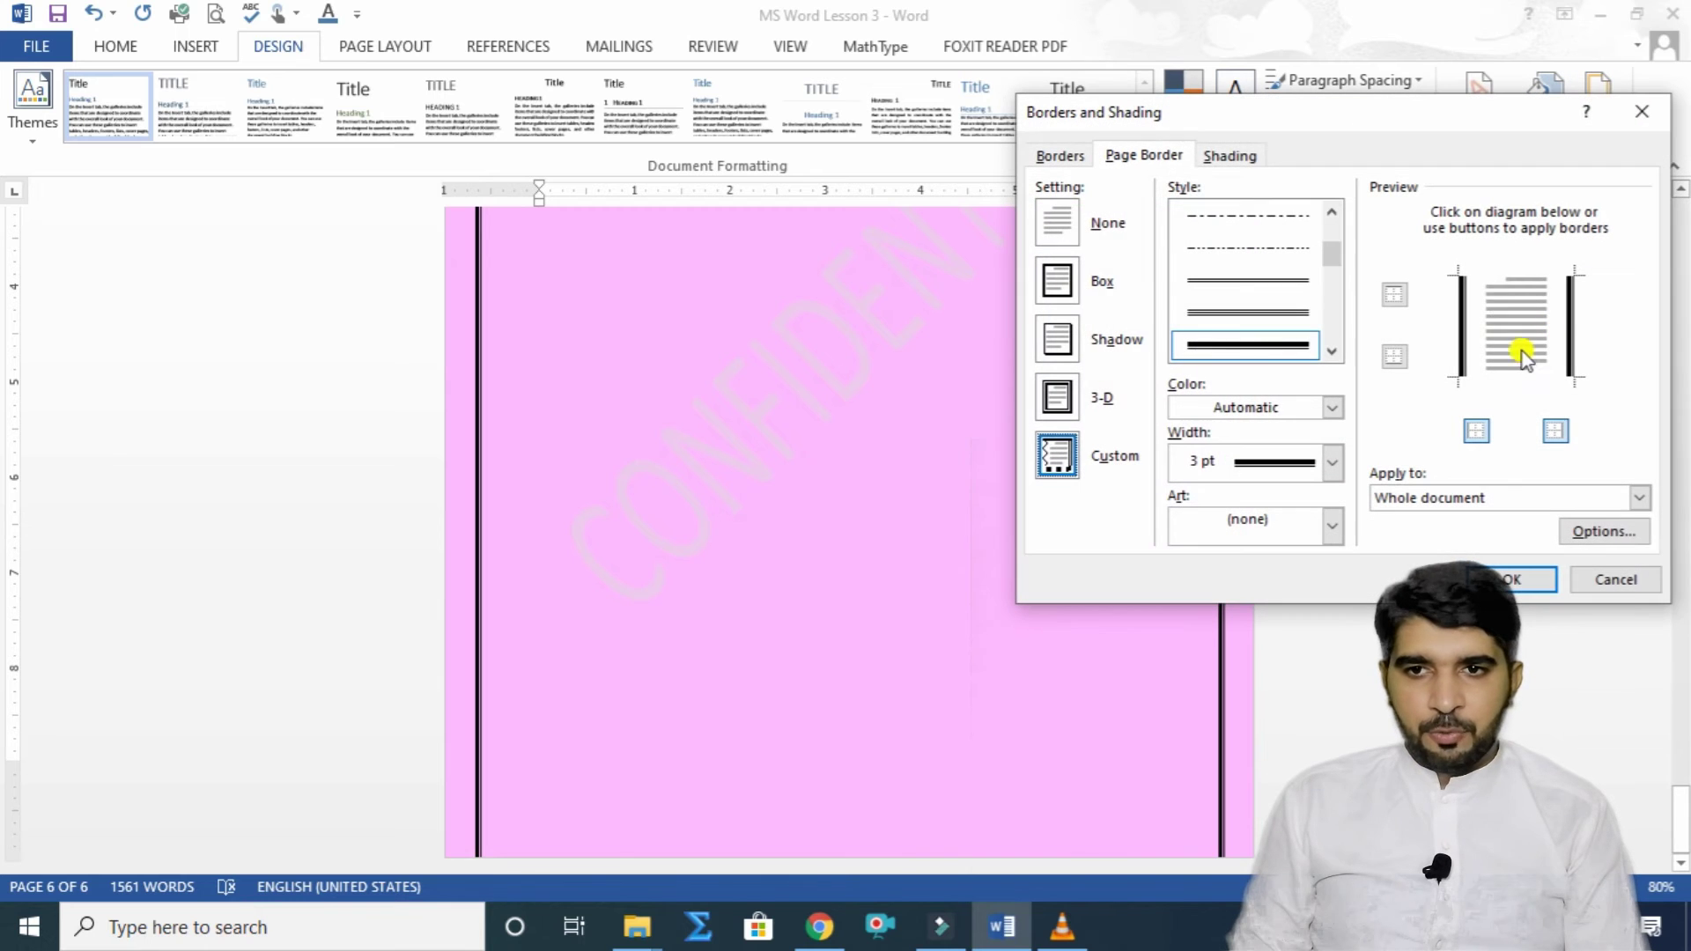
click(1506, 278)
click(1516, 373)
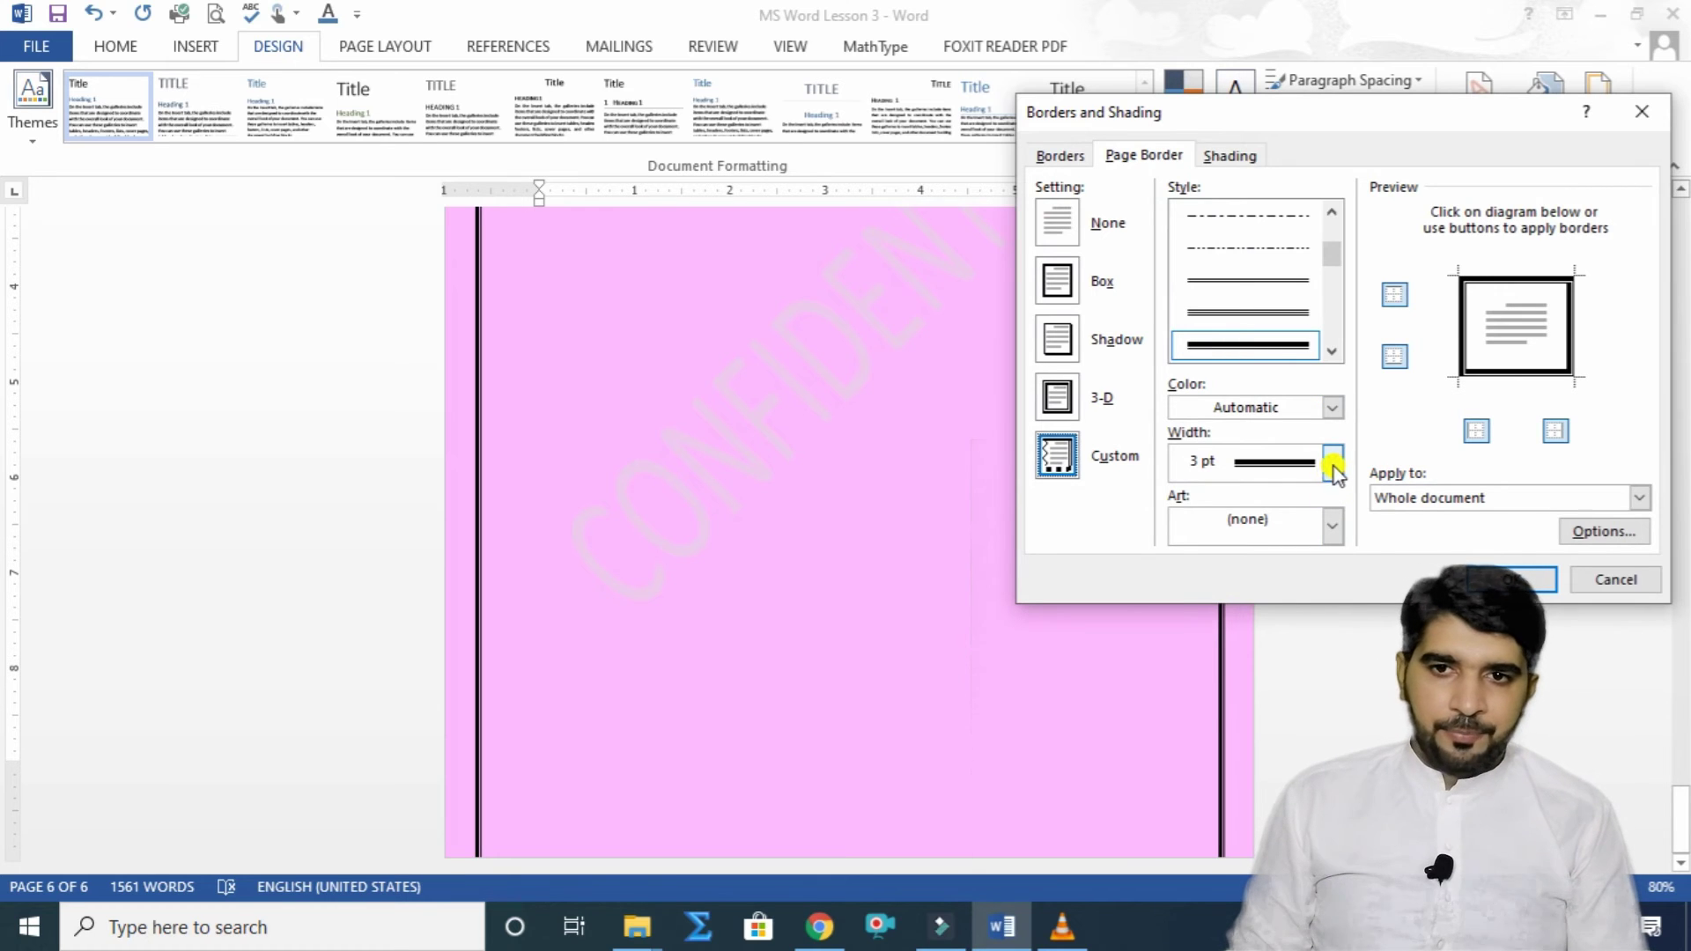
Step: Recolor all sides of the page border with a bright blue from the standard color palette and check the pages
click(1329, 407)
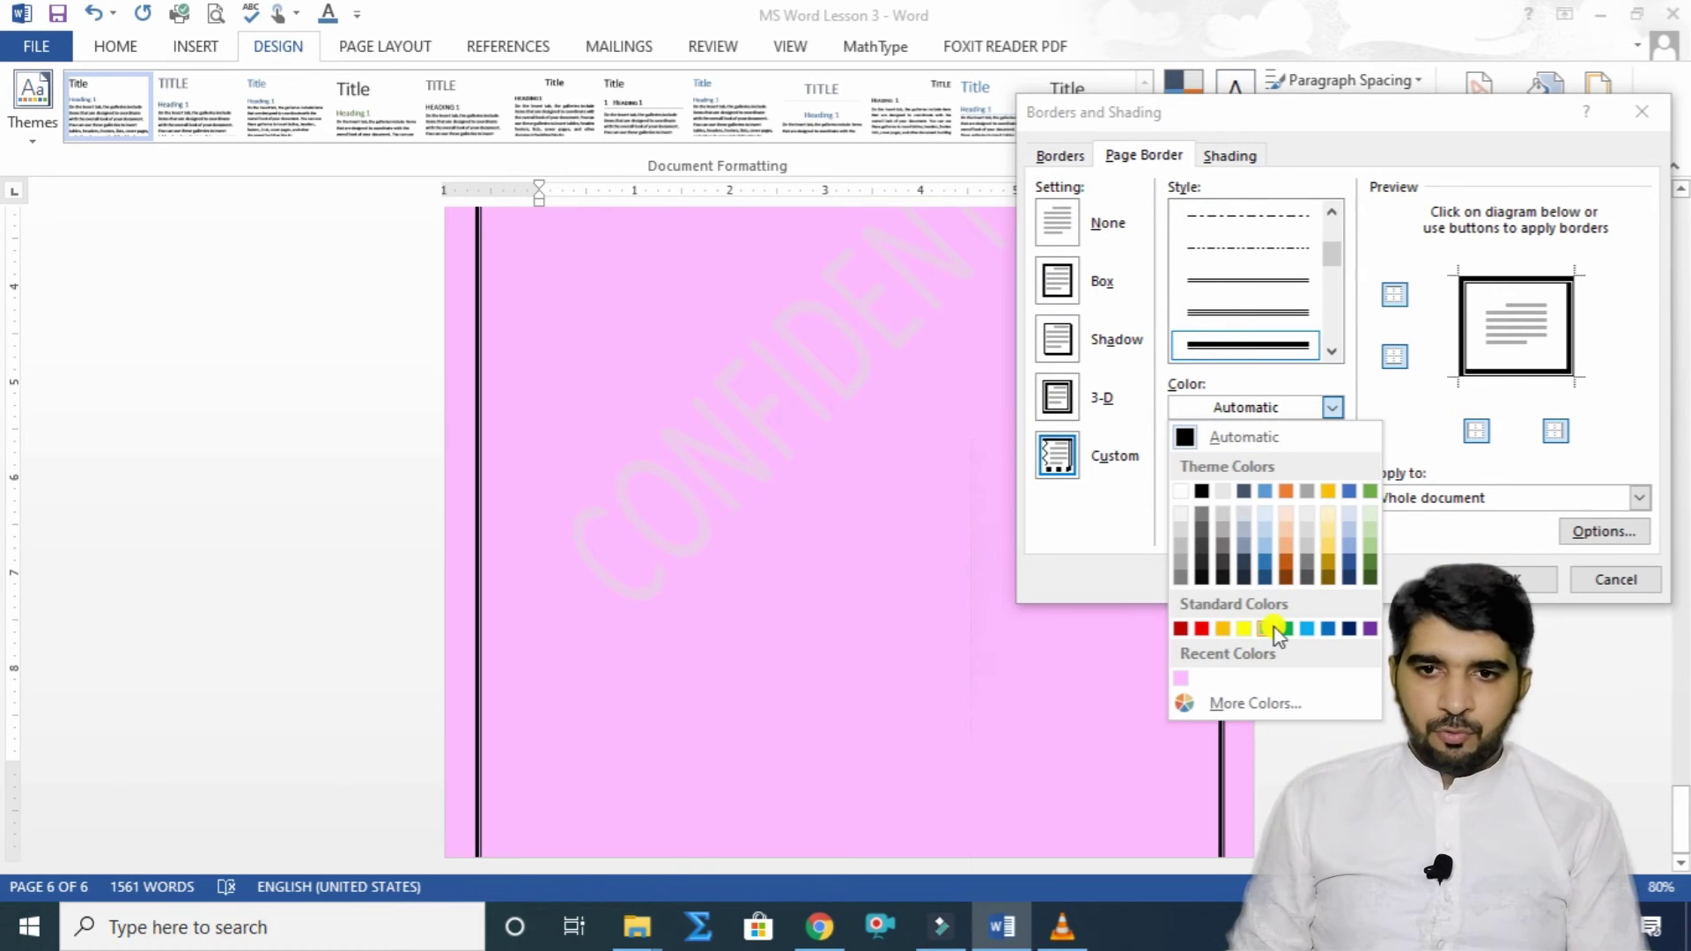
click(1252, 704)
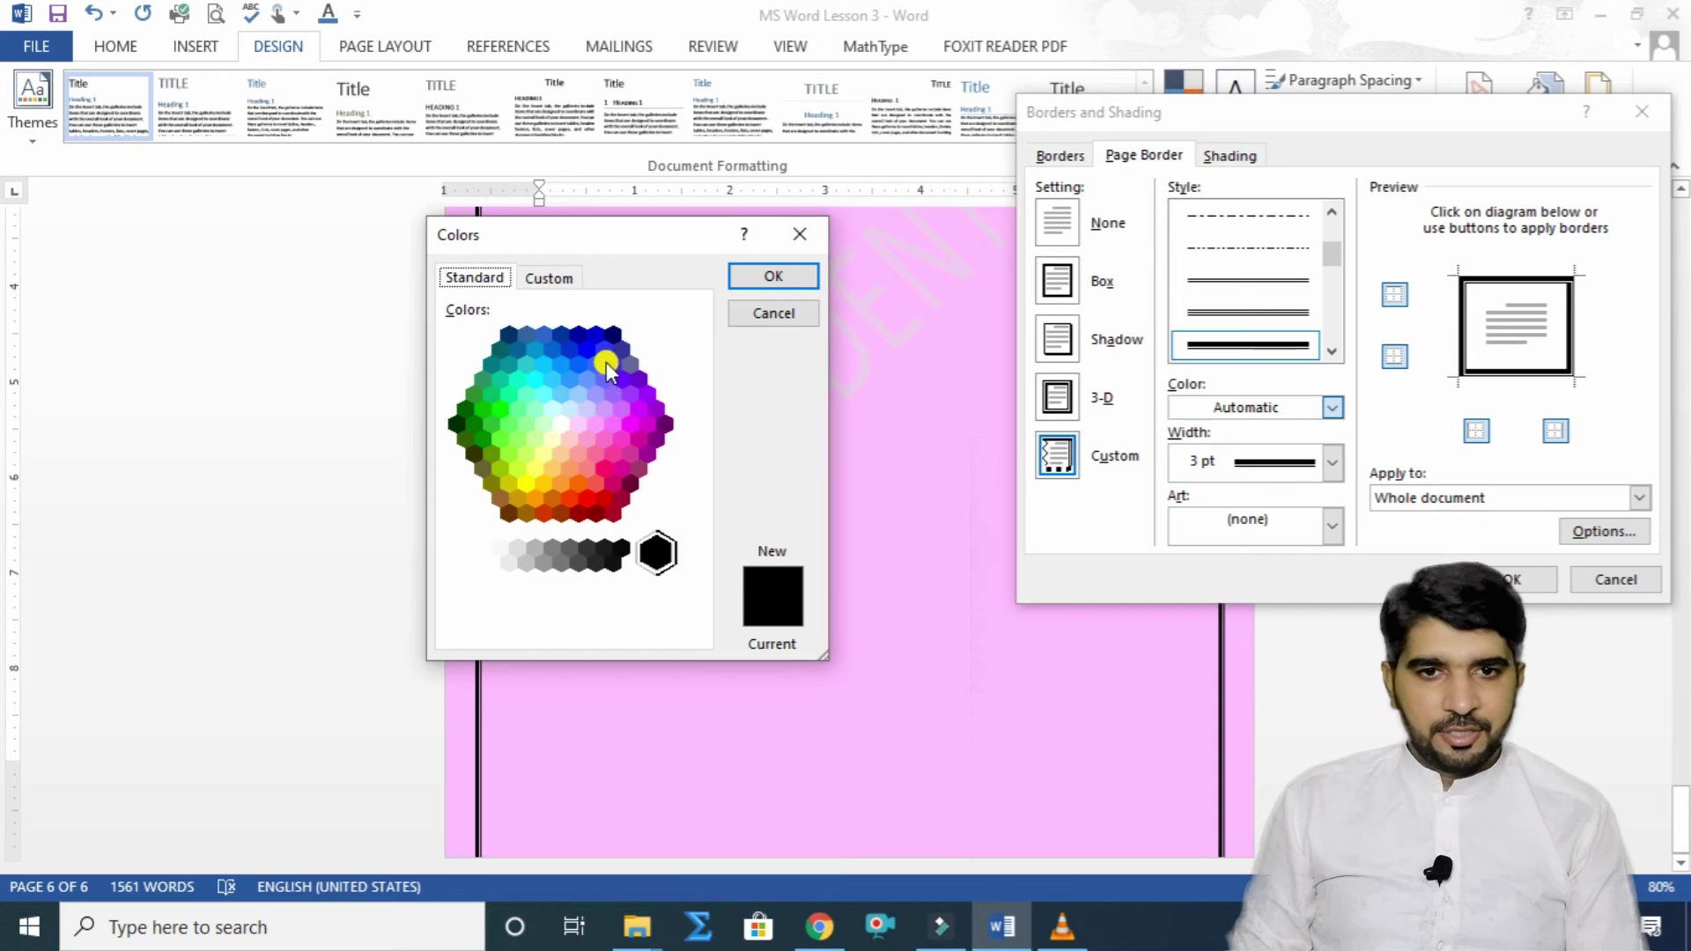
click(605, 356)
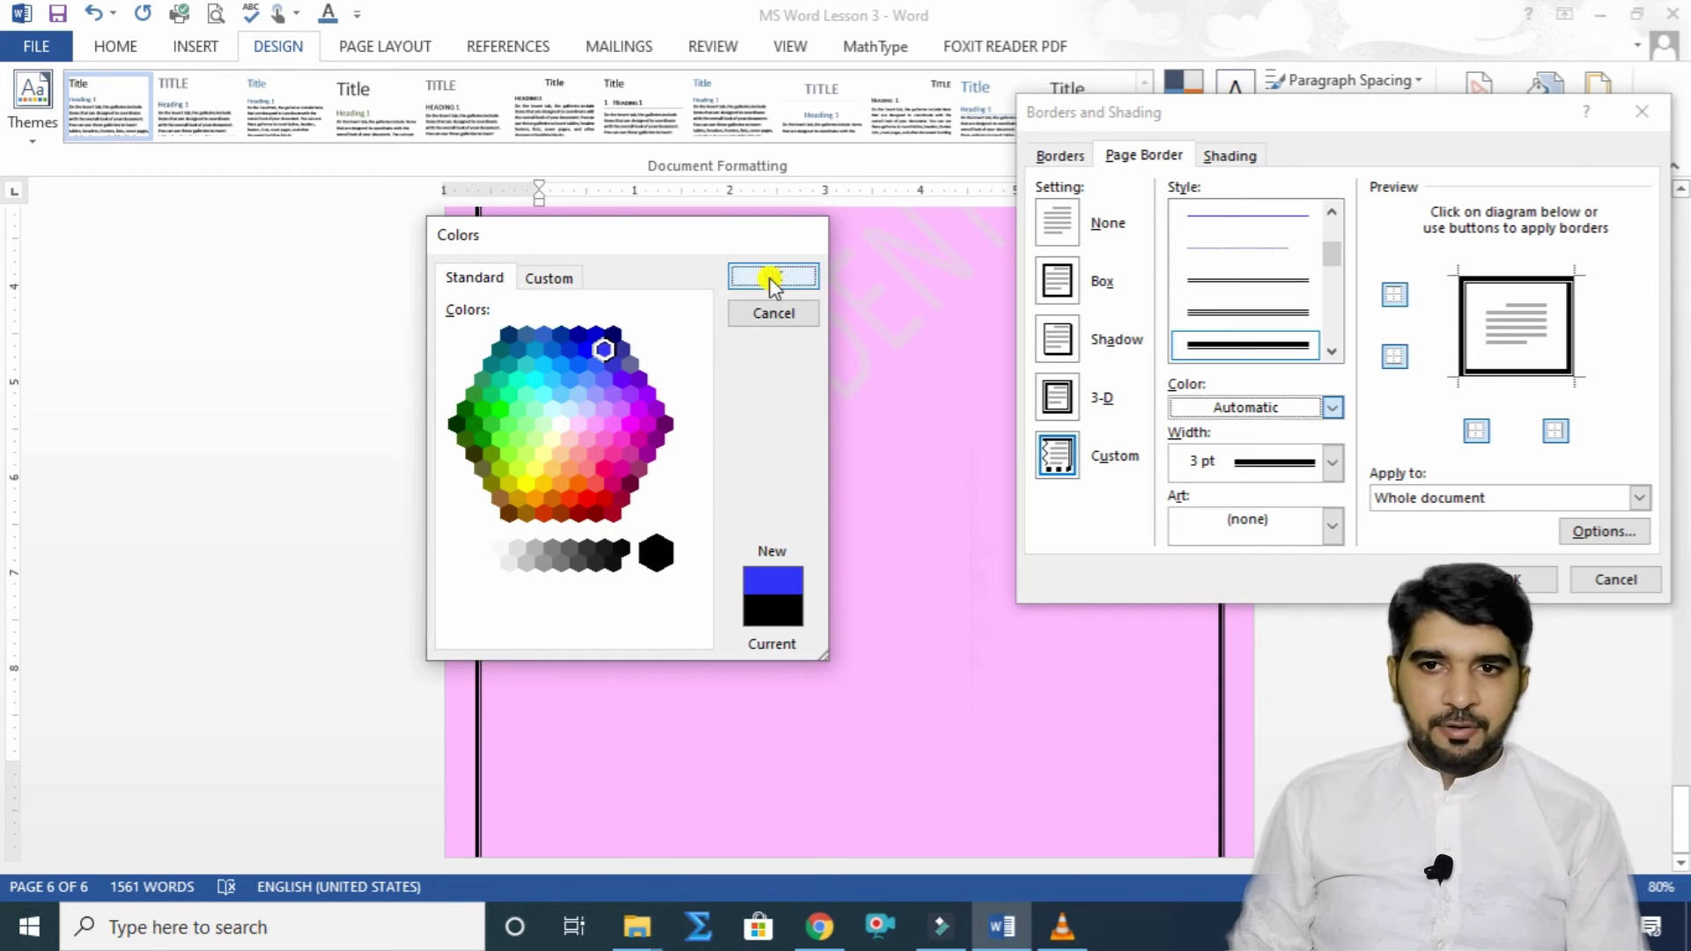
click(769, 278)
click(1515, 372)
click(1462, 348)
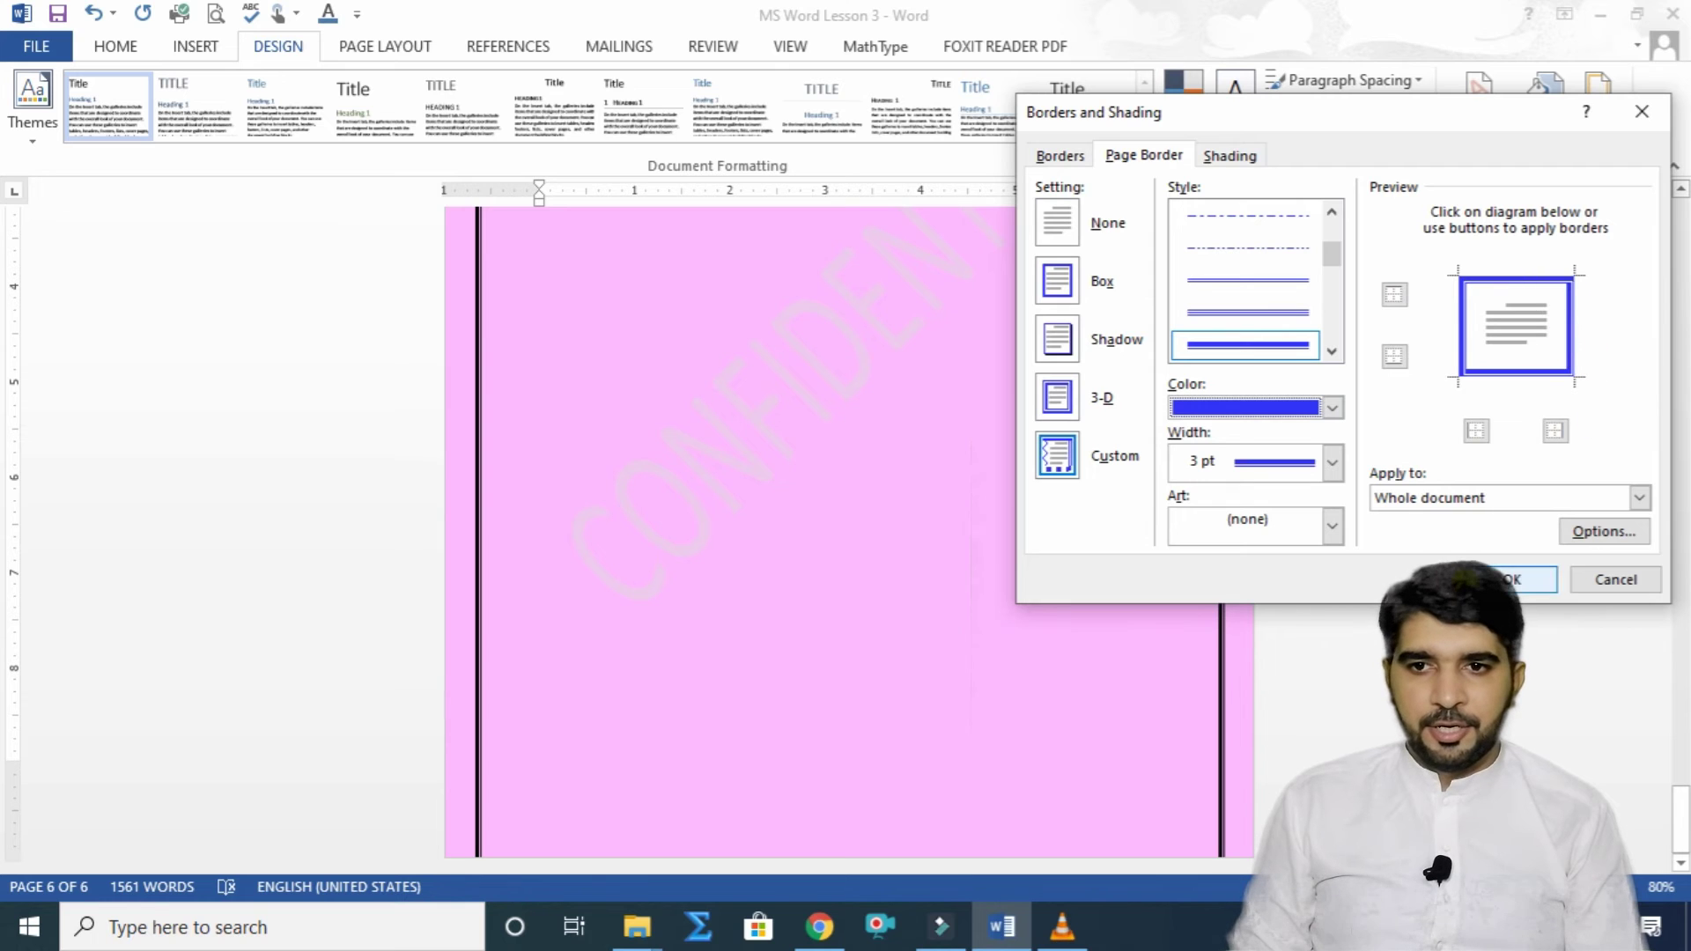
click(1521, 580)
scroll(1087, 578, up, 10)
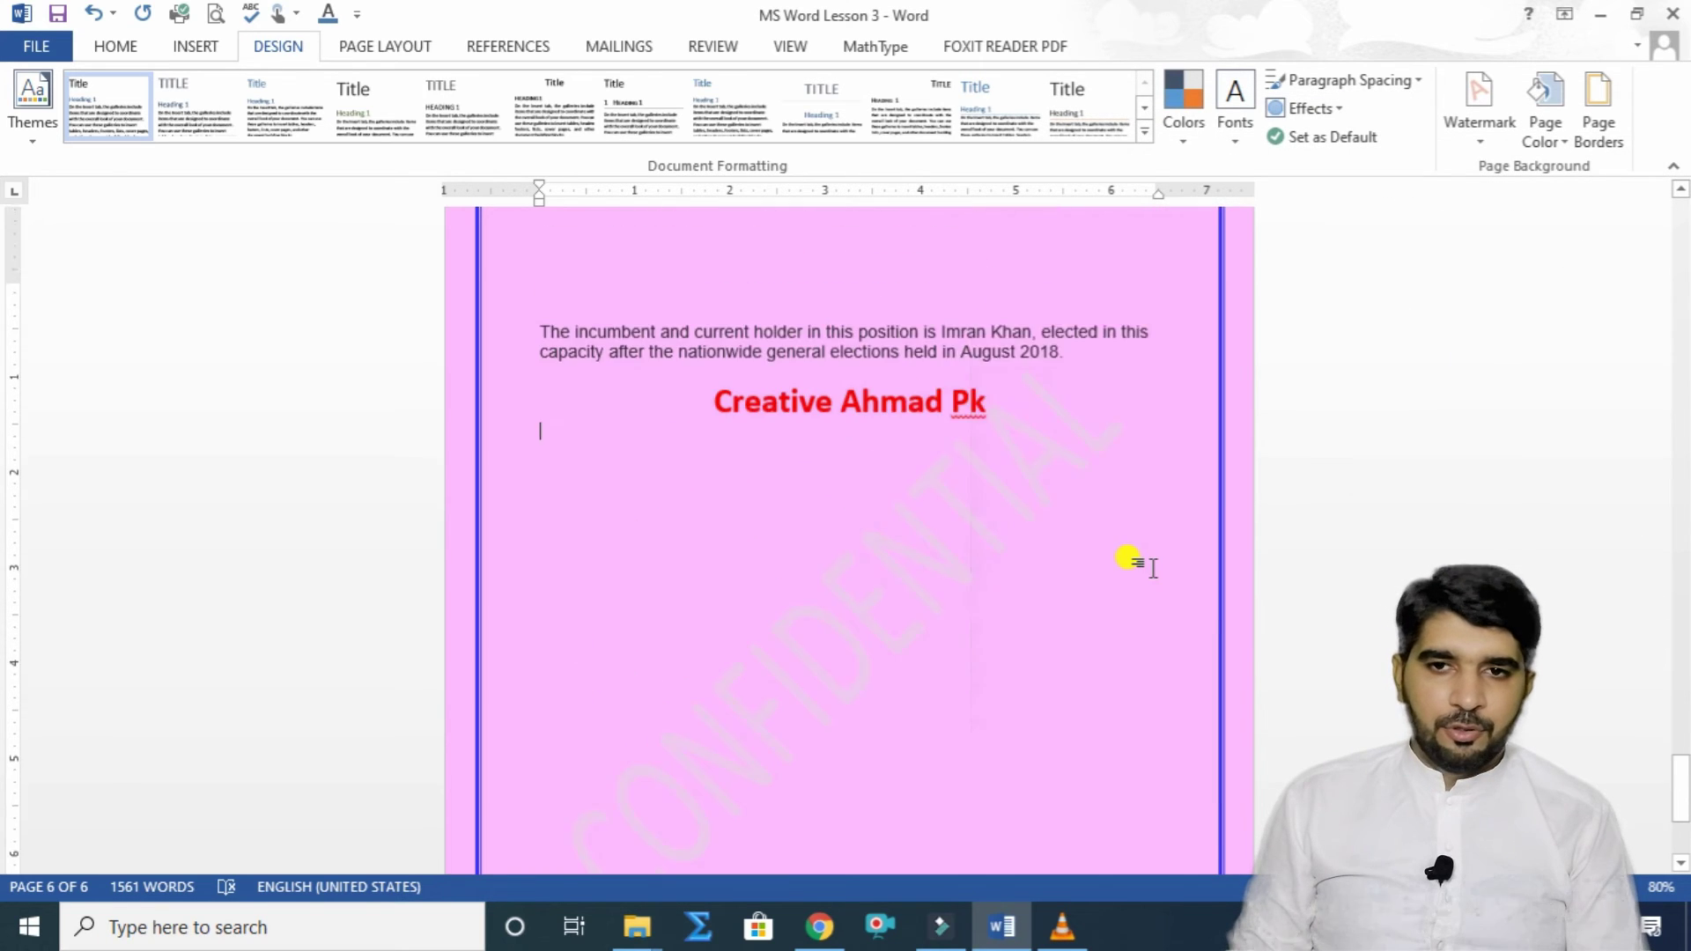
scroll(1154, 550, up, 1)
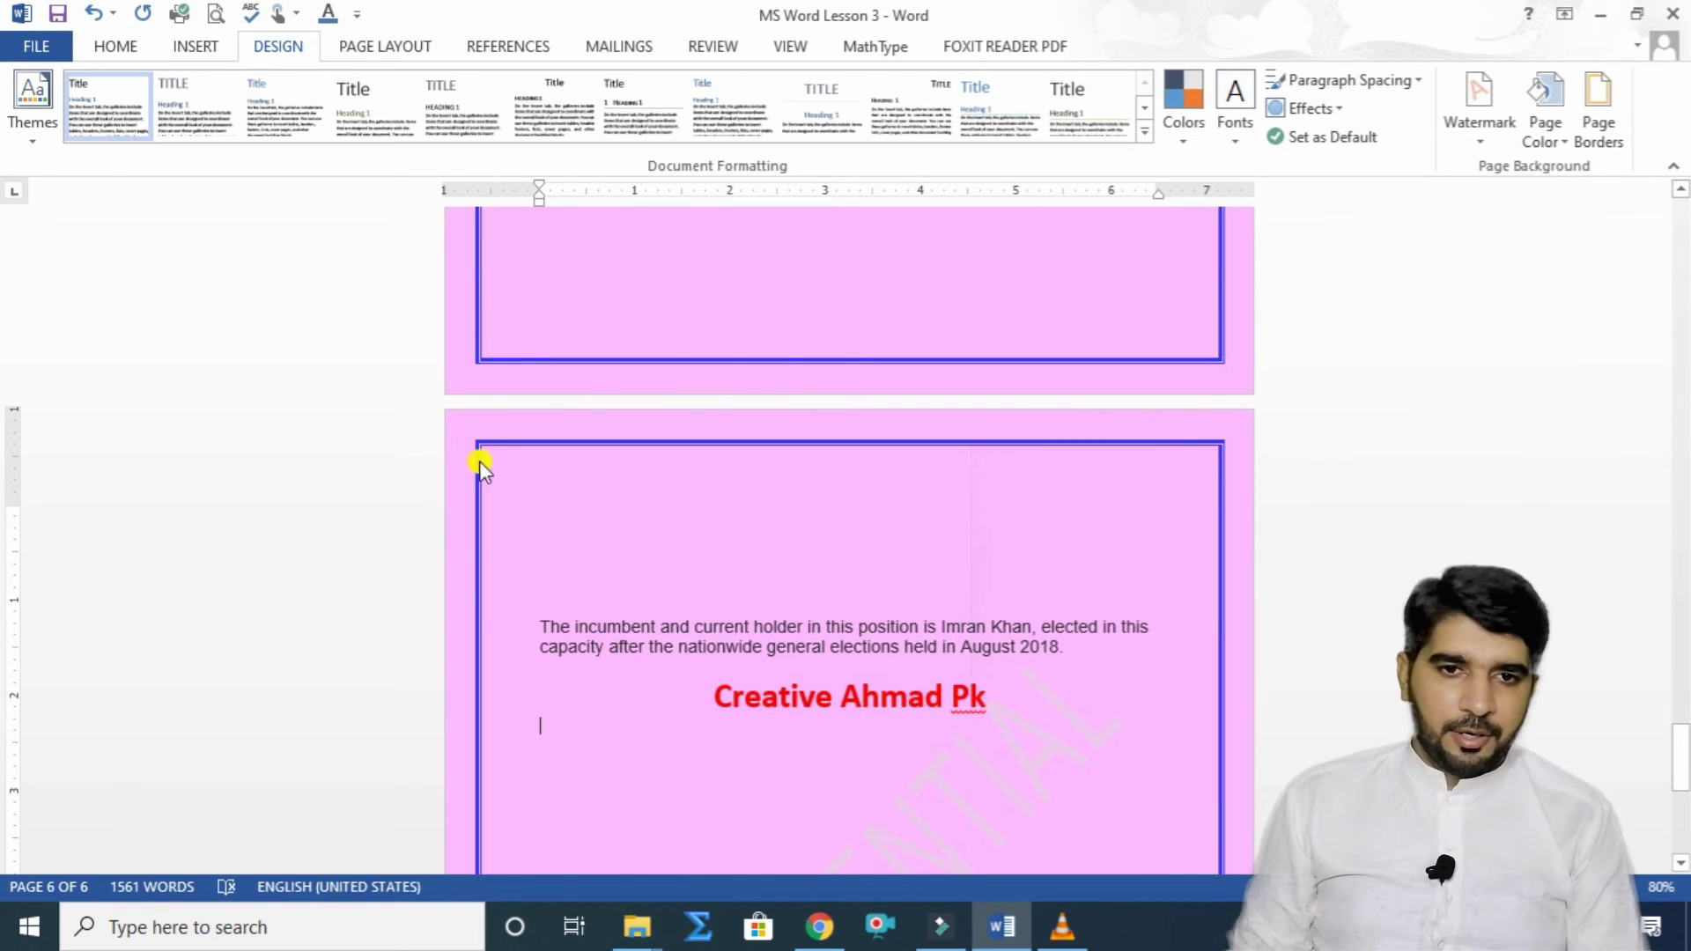
Step: Set the width of the blue page border to 6 pt and apply it
click(1596, 132)
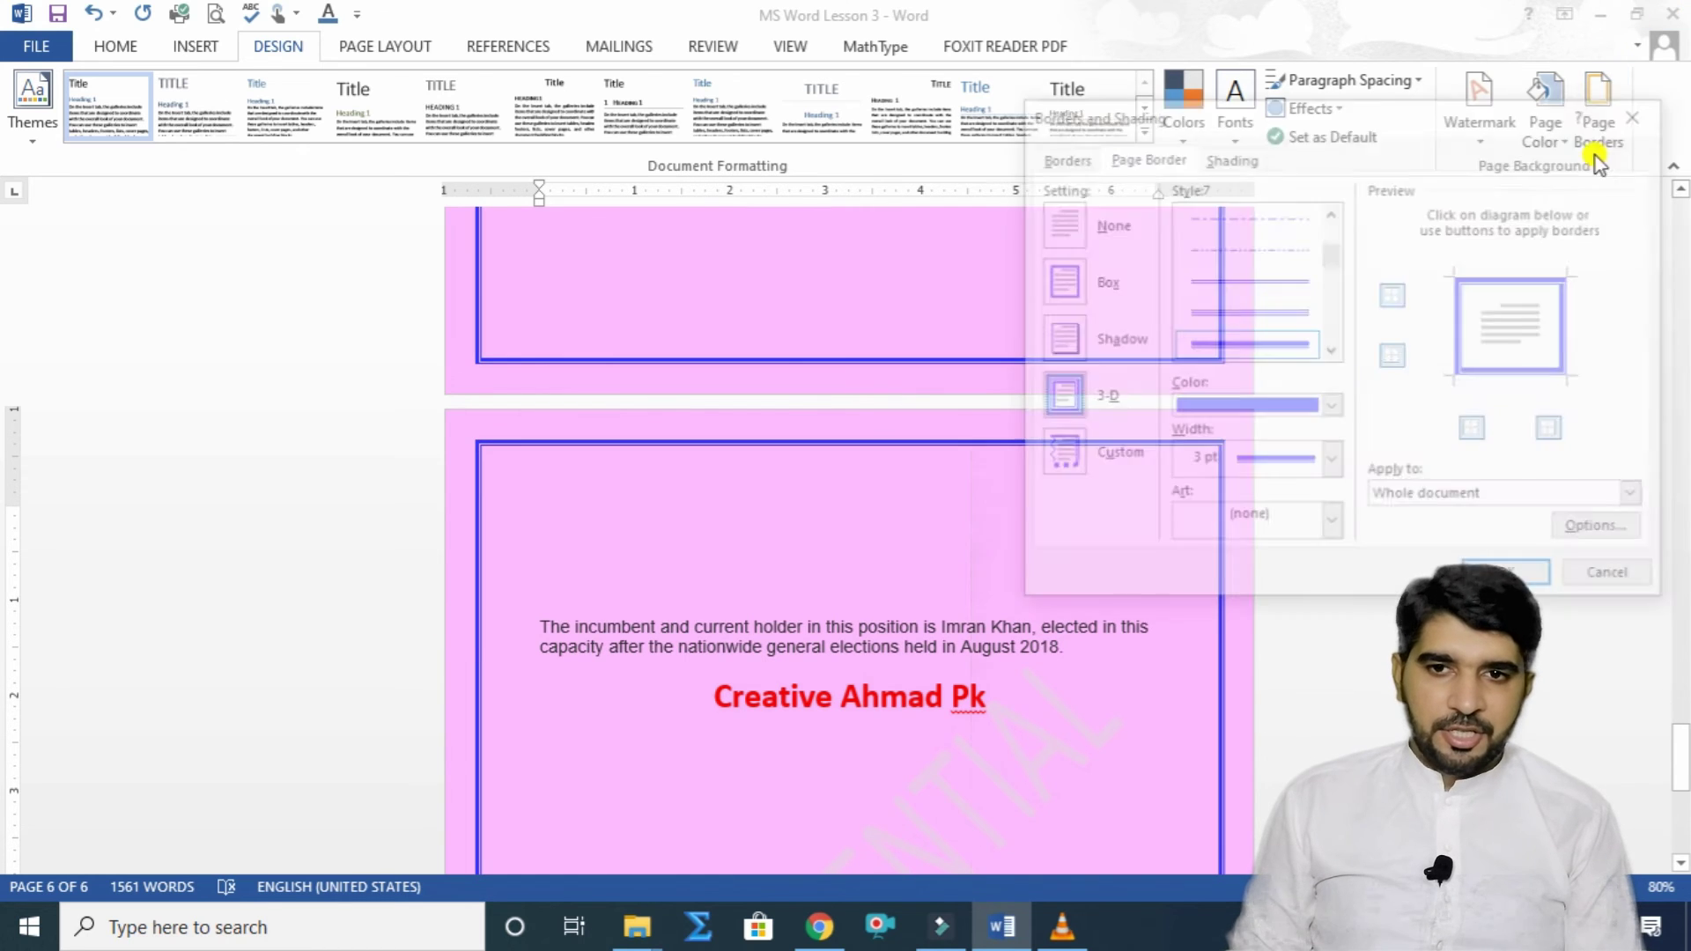
click(1332, 463)
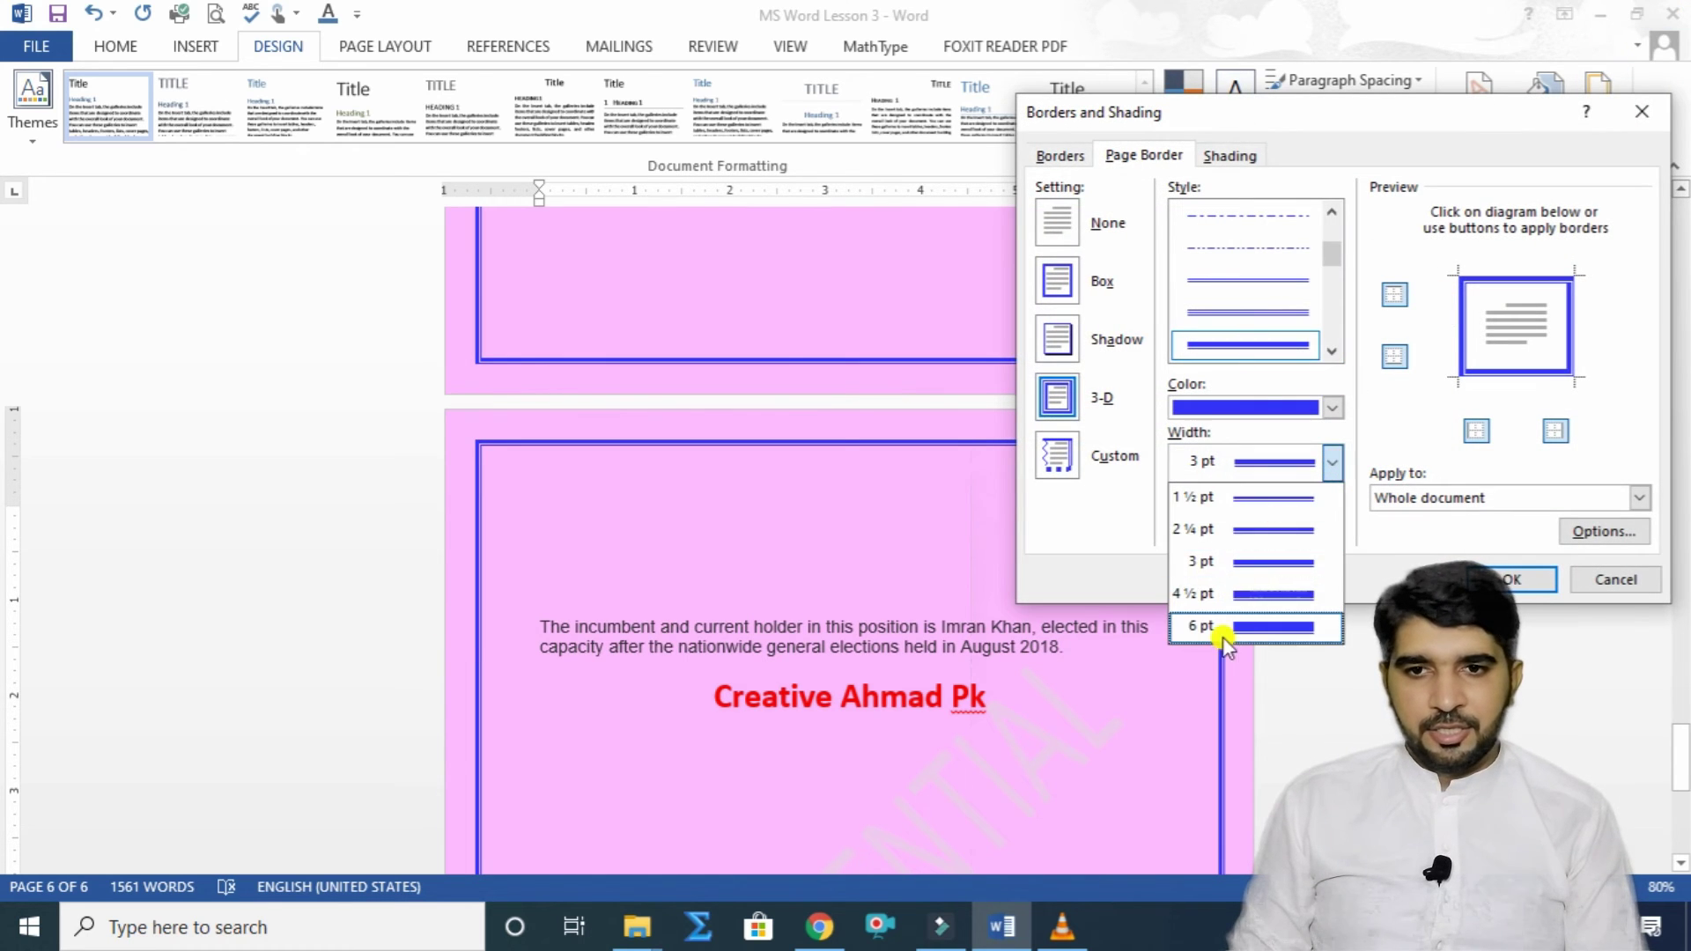
click(1247, 628)
click(1527, 579)
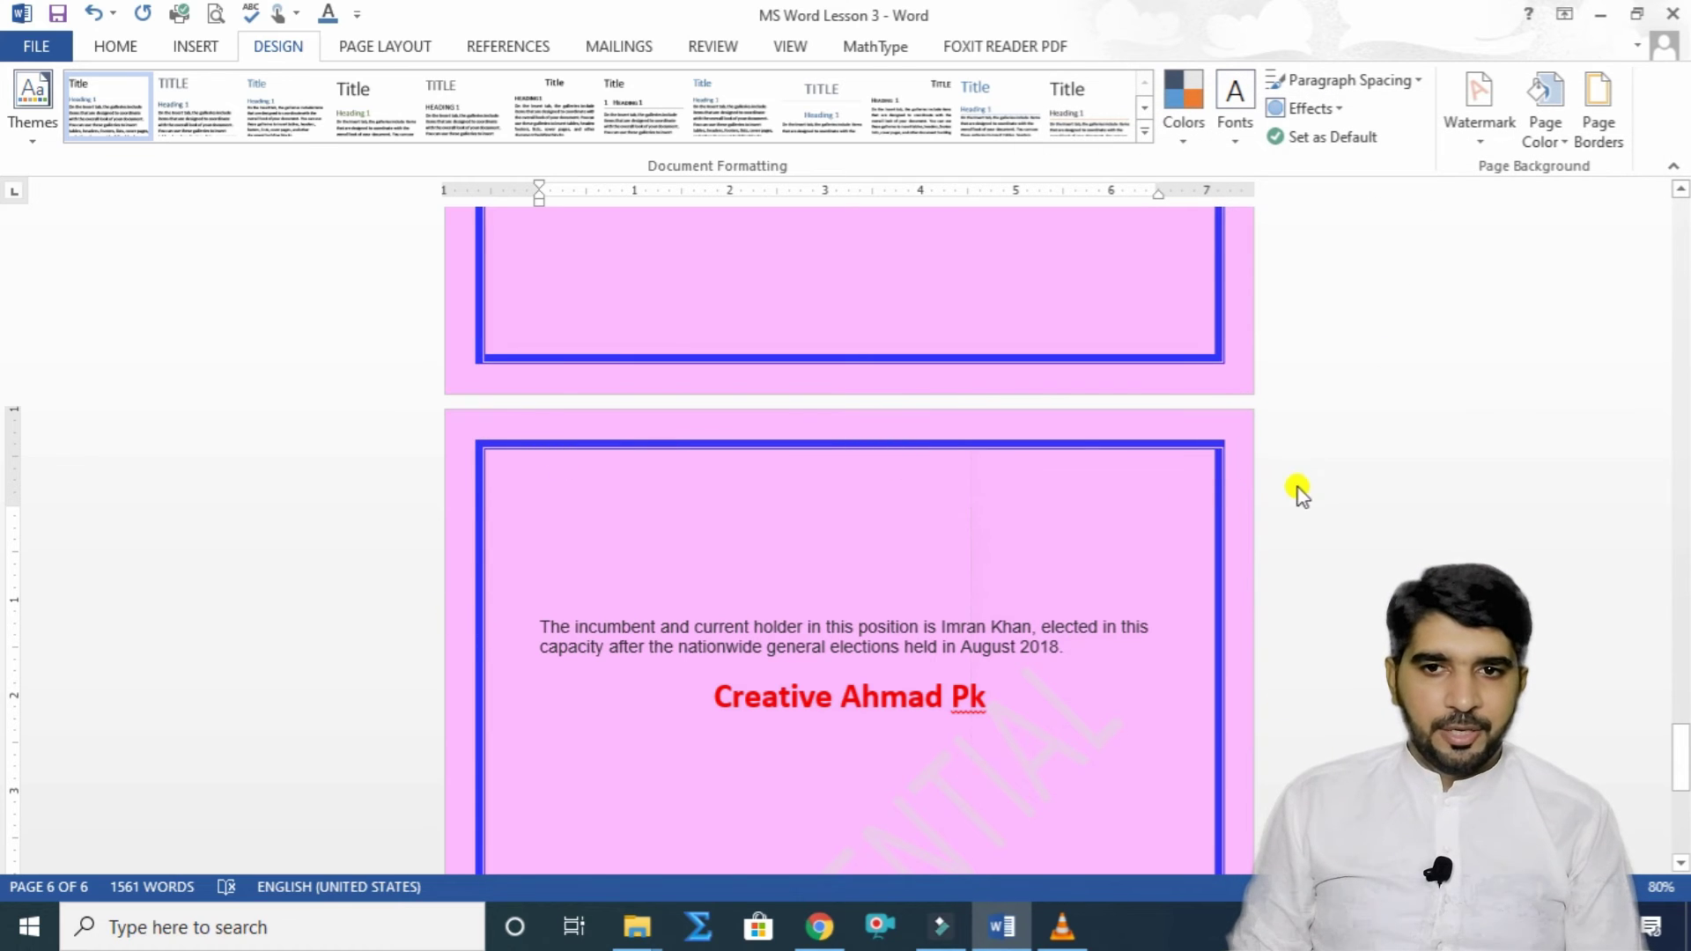
Step: Change the blue page border to a 3 pt triple-line style and apply it to the whole document
click(1602, 96)
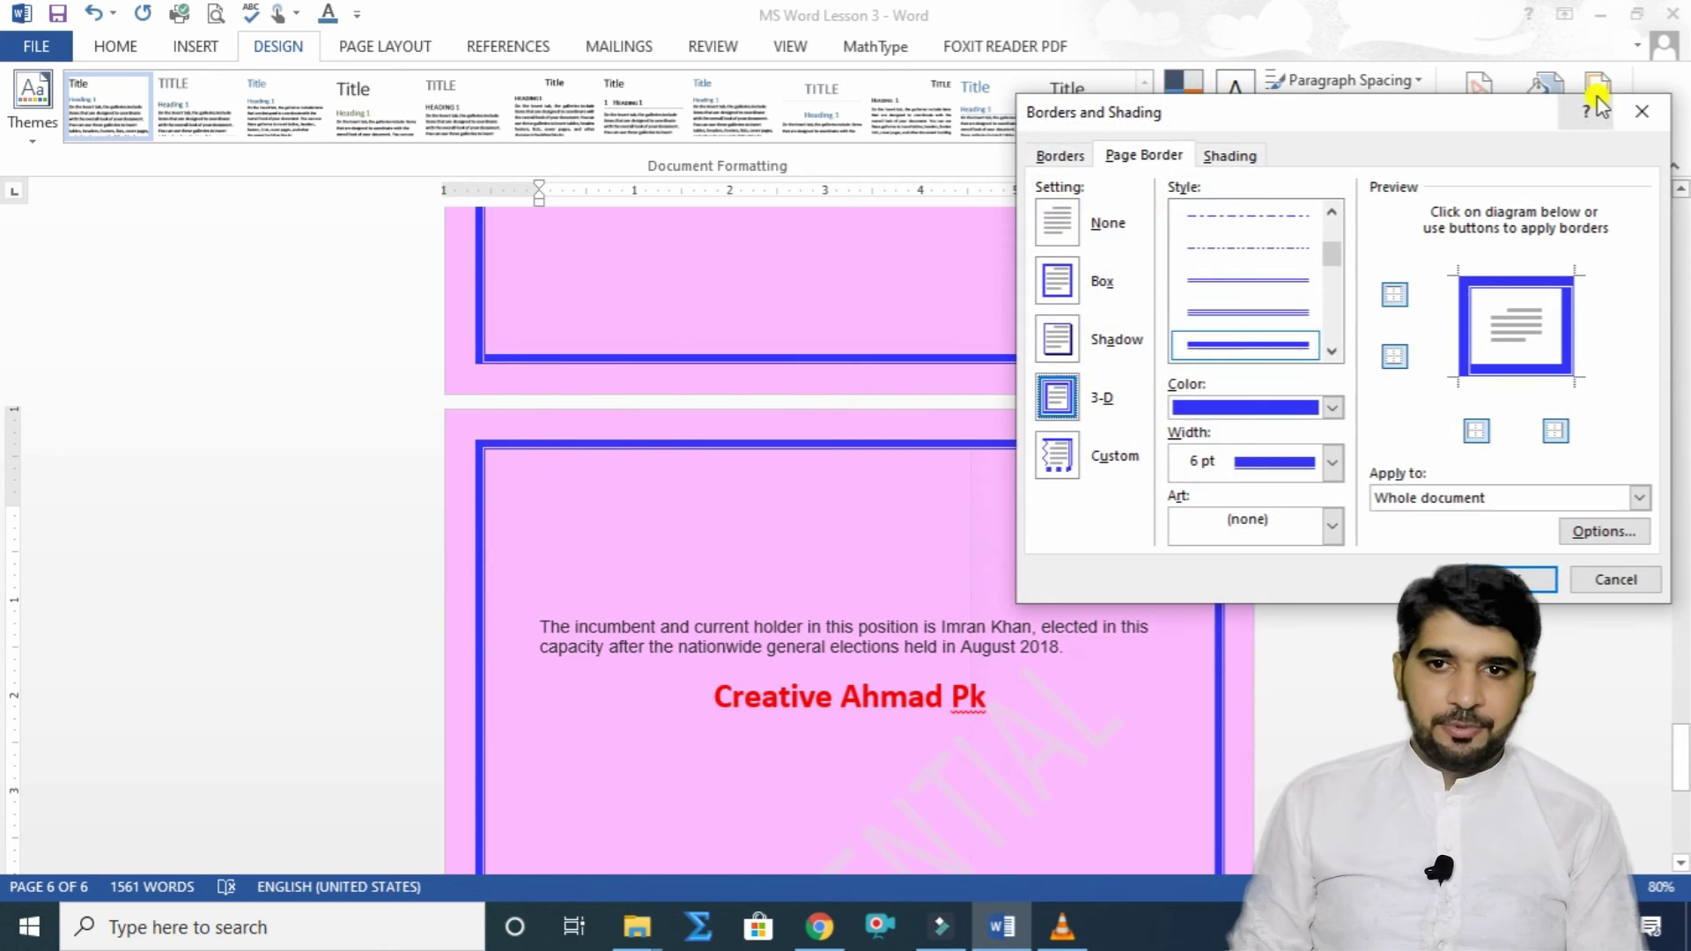
scroll(1330, 348, down, 5)
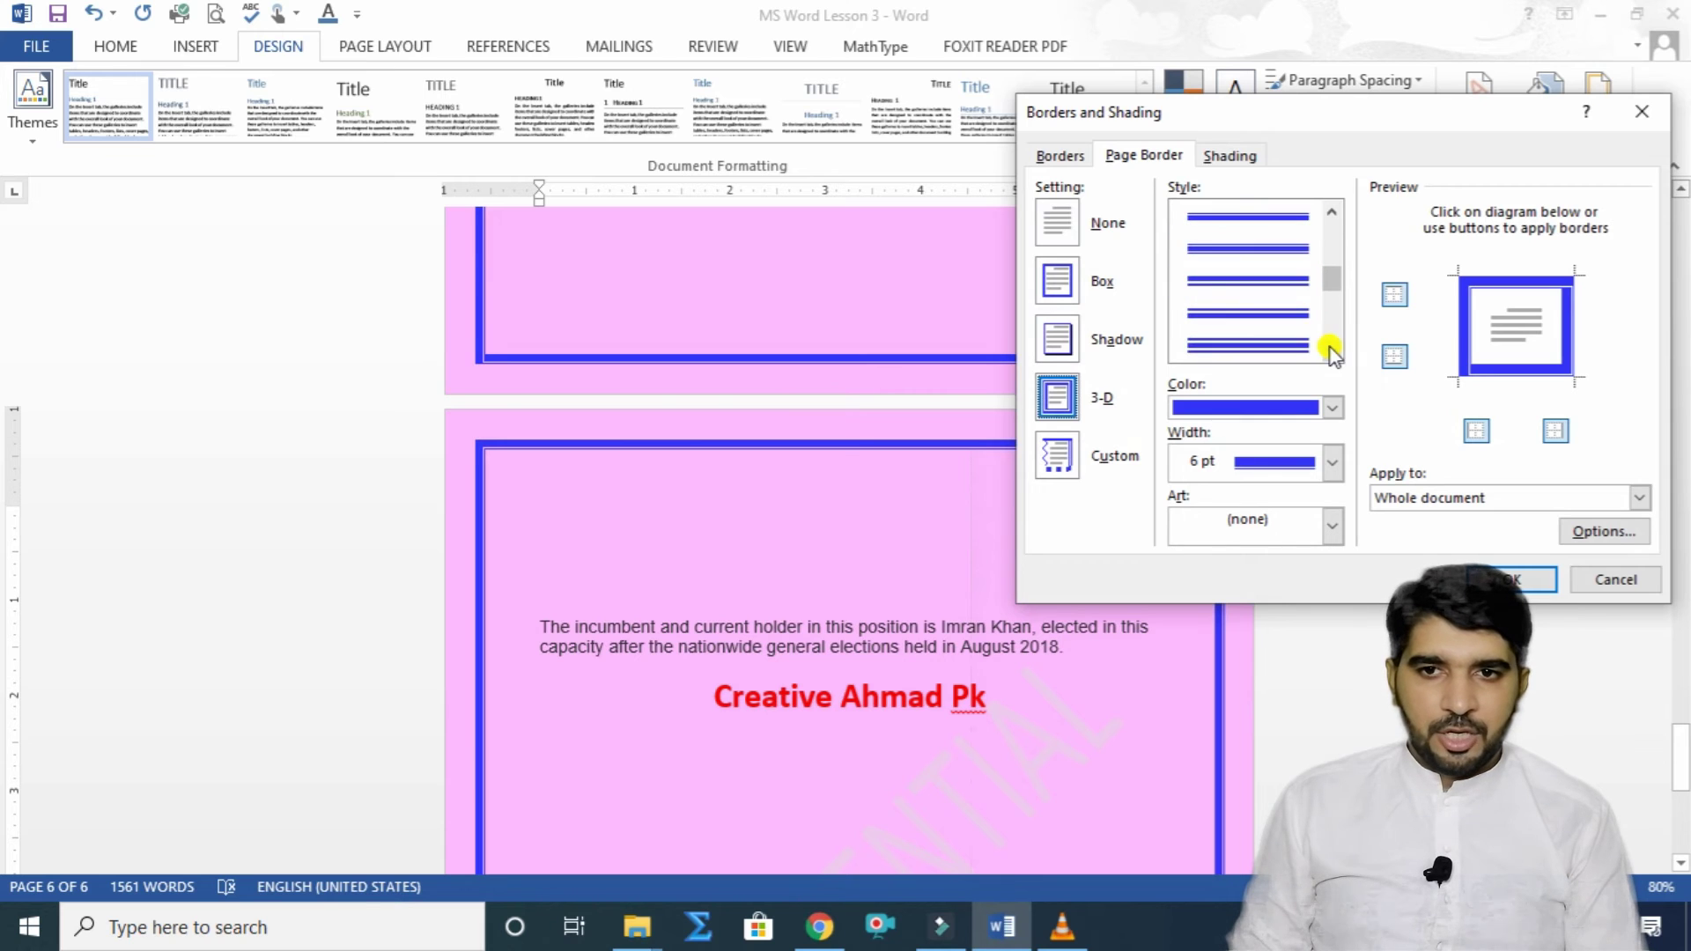
click(1277, 319)
click(1279, 345)
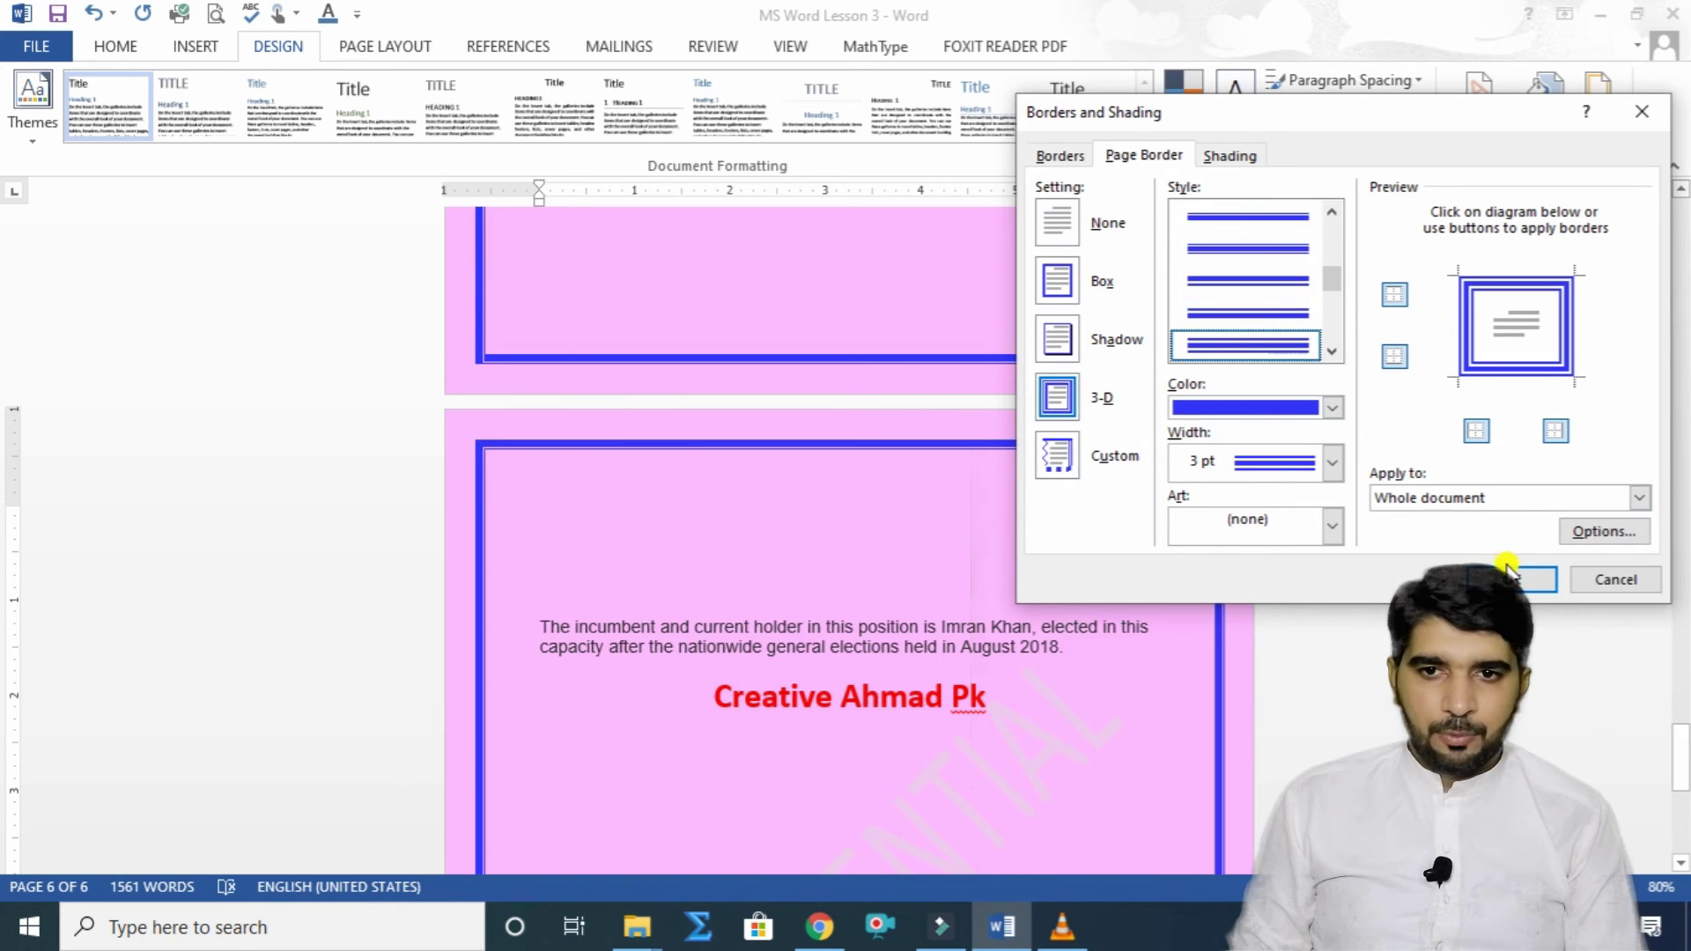
click(1333, 462)
click(1287, 634)
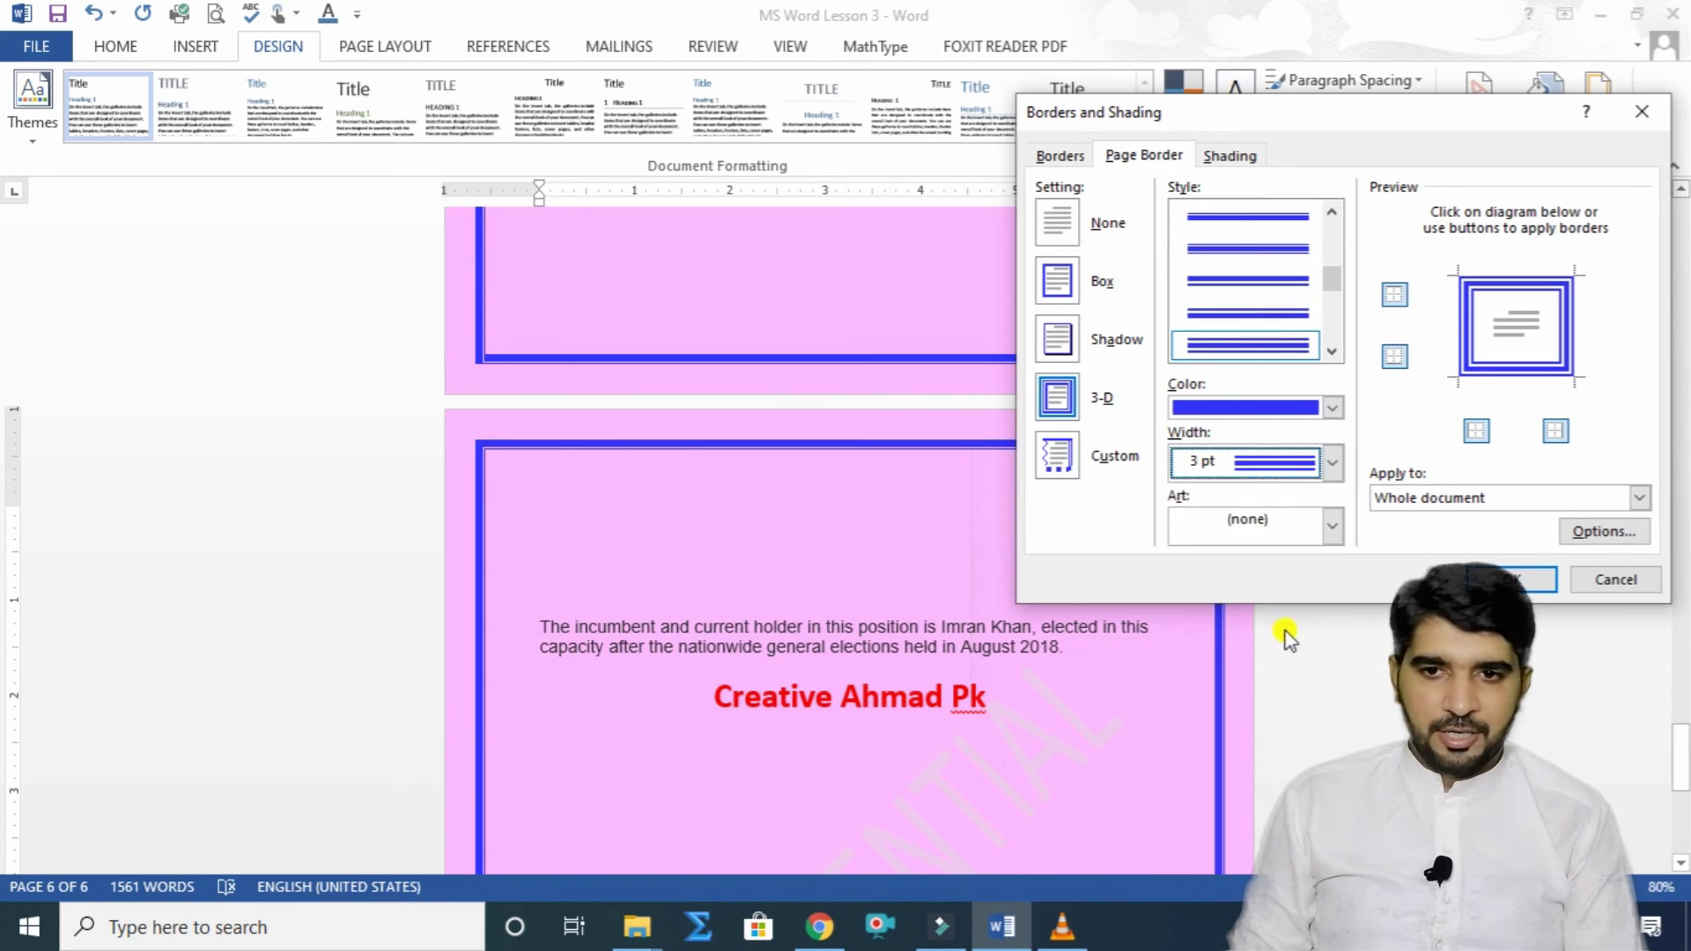
click(1522, 579)
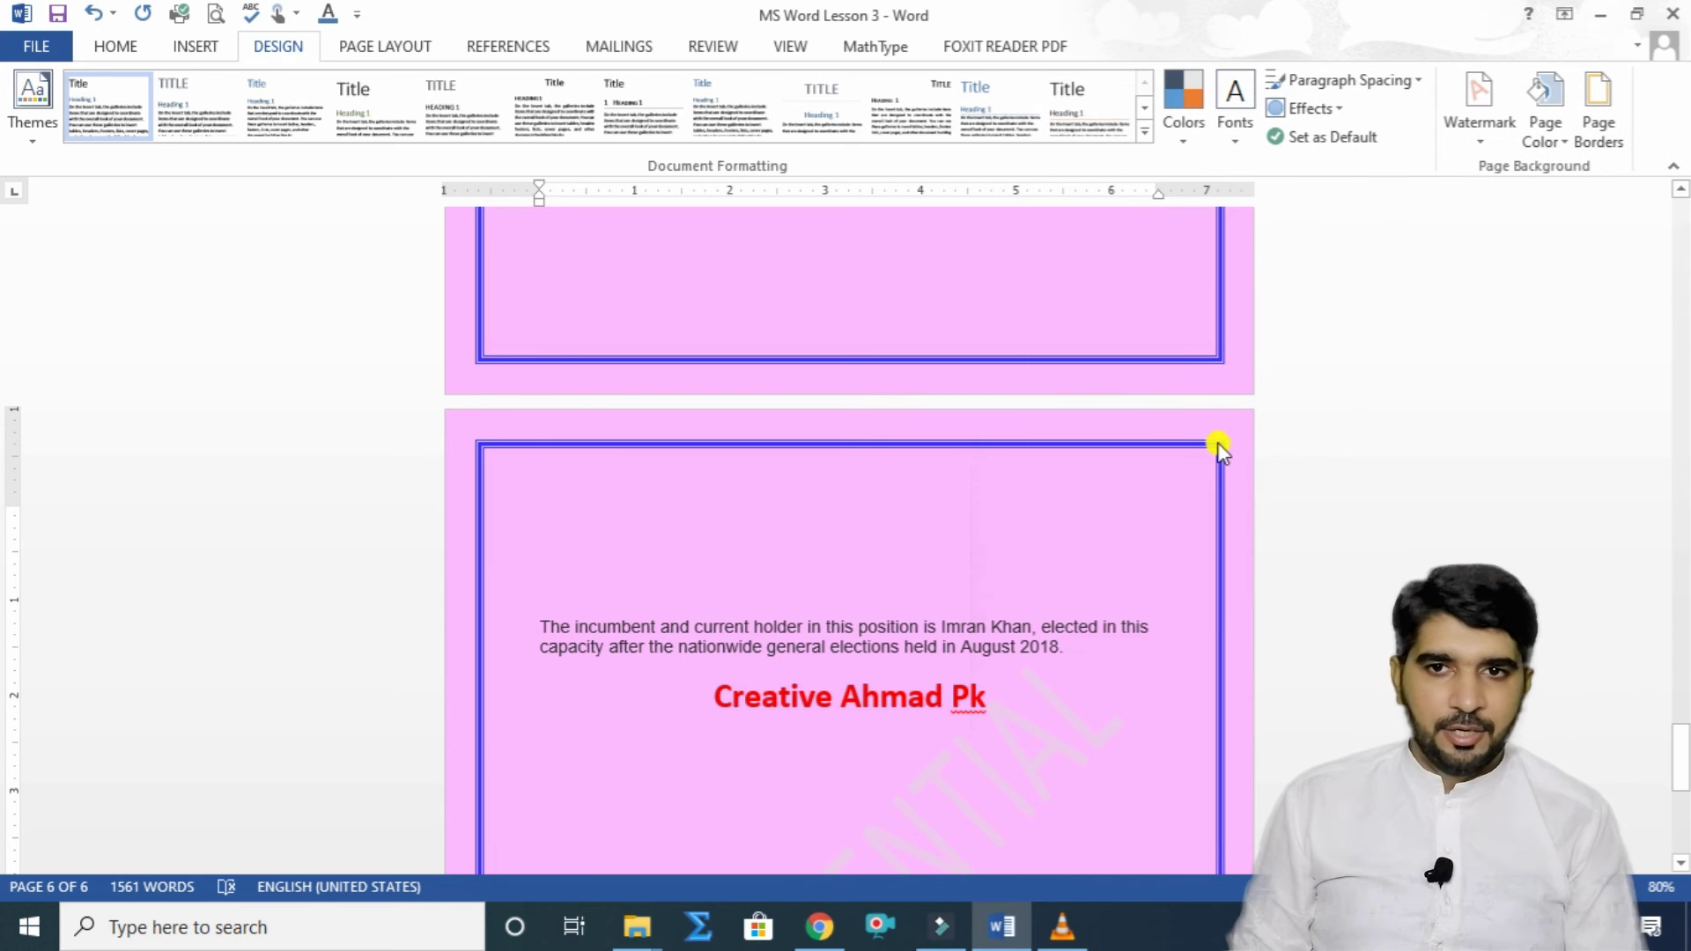
Step: Change the blue page border to the diagonally striped line style and apply it to the whole document
click(1599, 132)
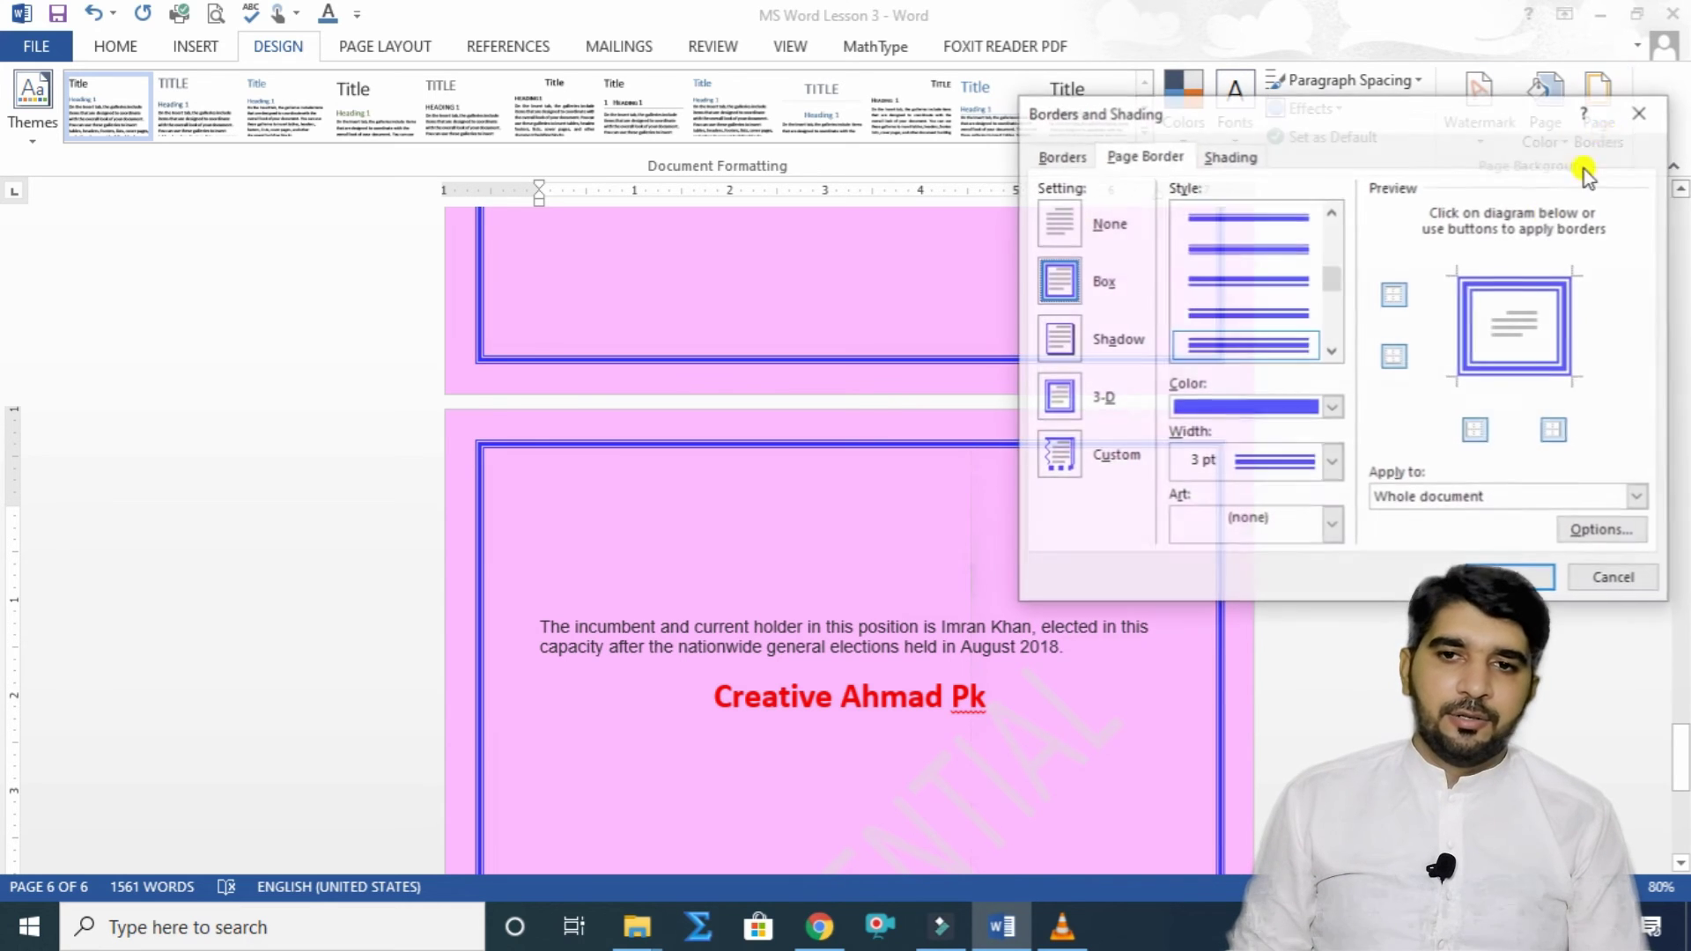
click(1332, 352)
click(1332, 352)
click(1332, 352)
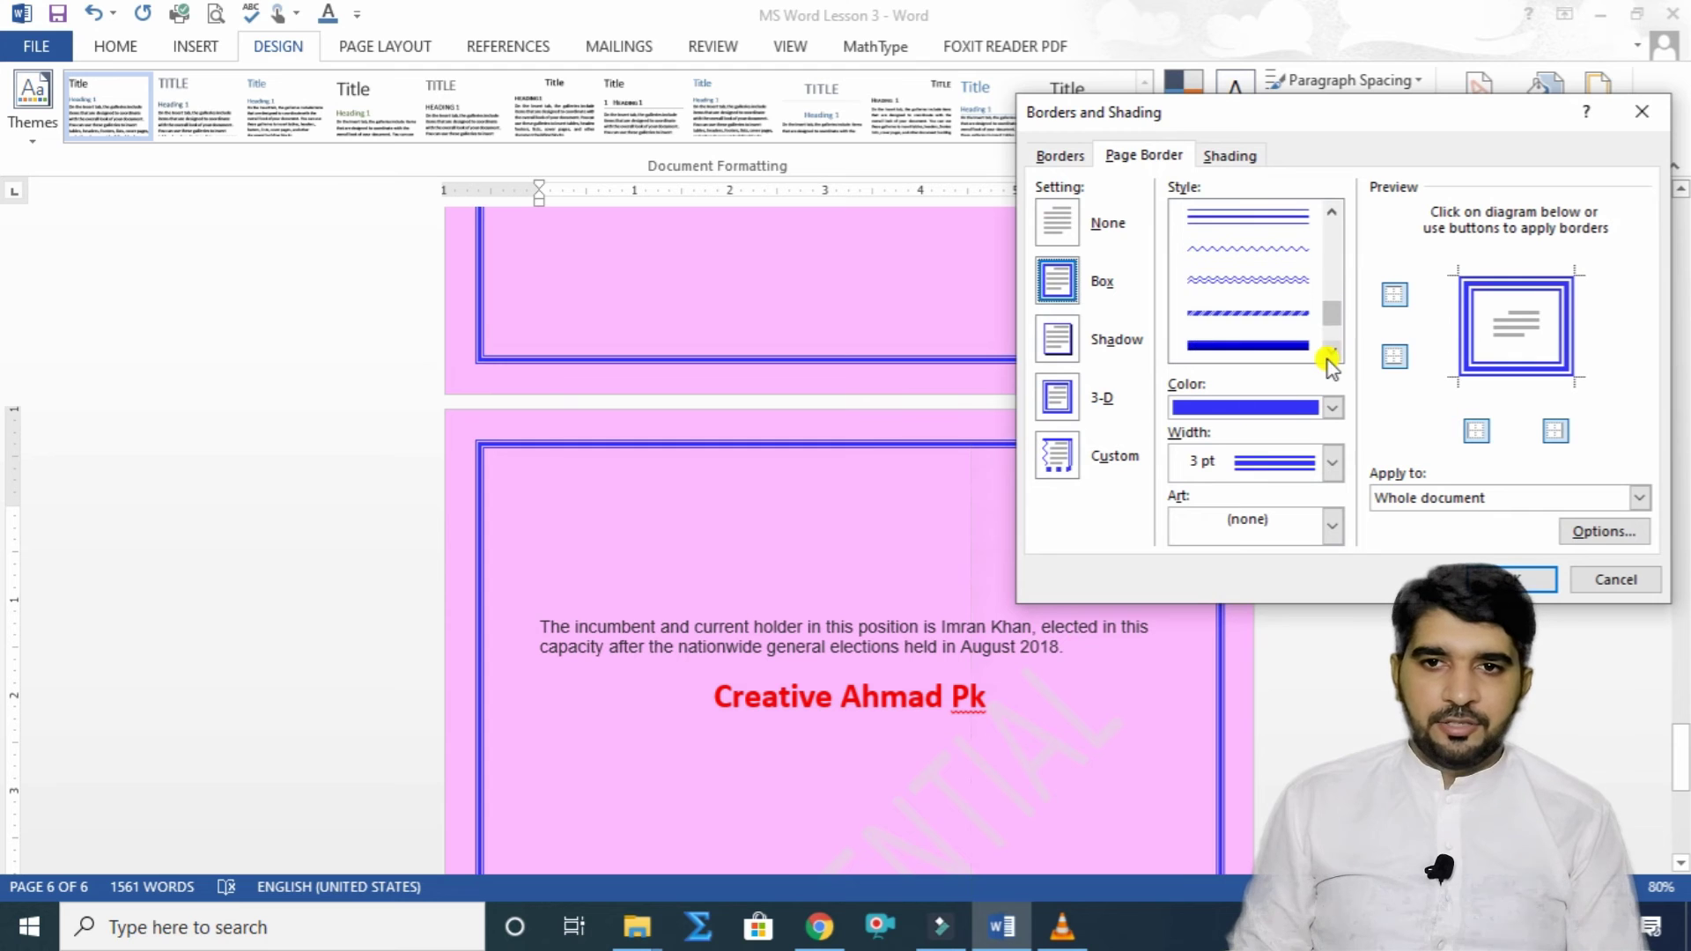
click(1269, 342)
click(1521, 579)
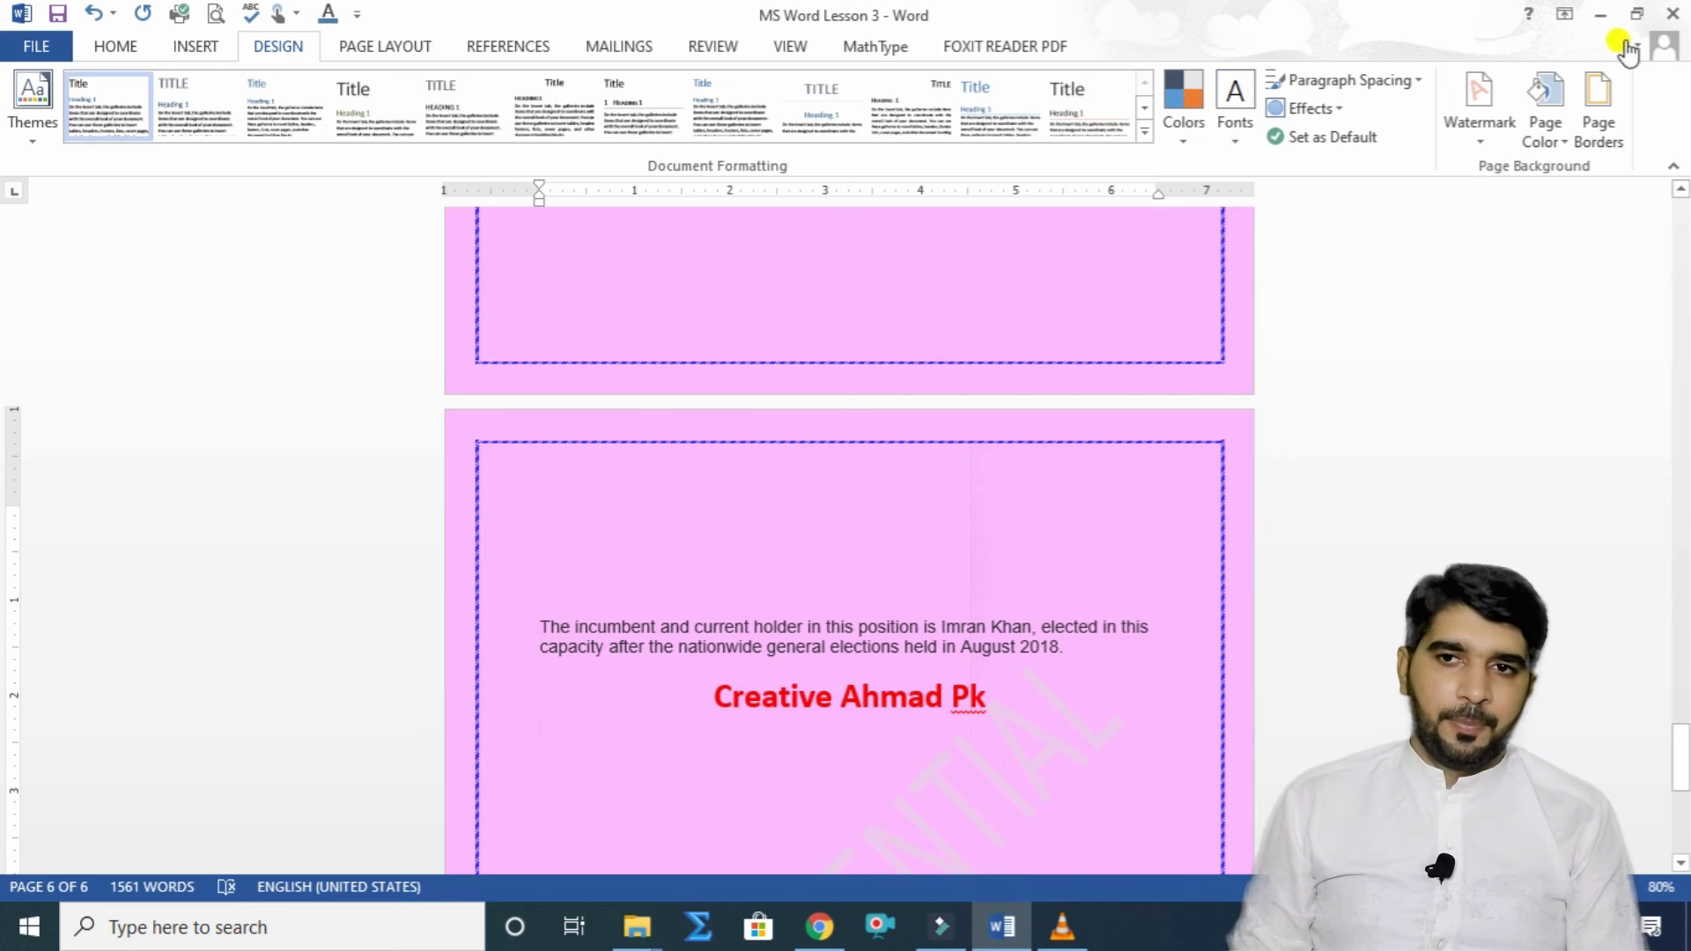
Step: Apply the red apples art border to the whole document and check it across the pages
click(1599, 128)
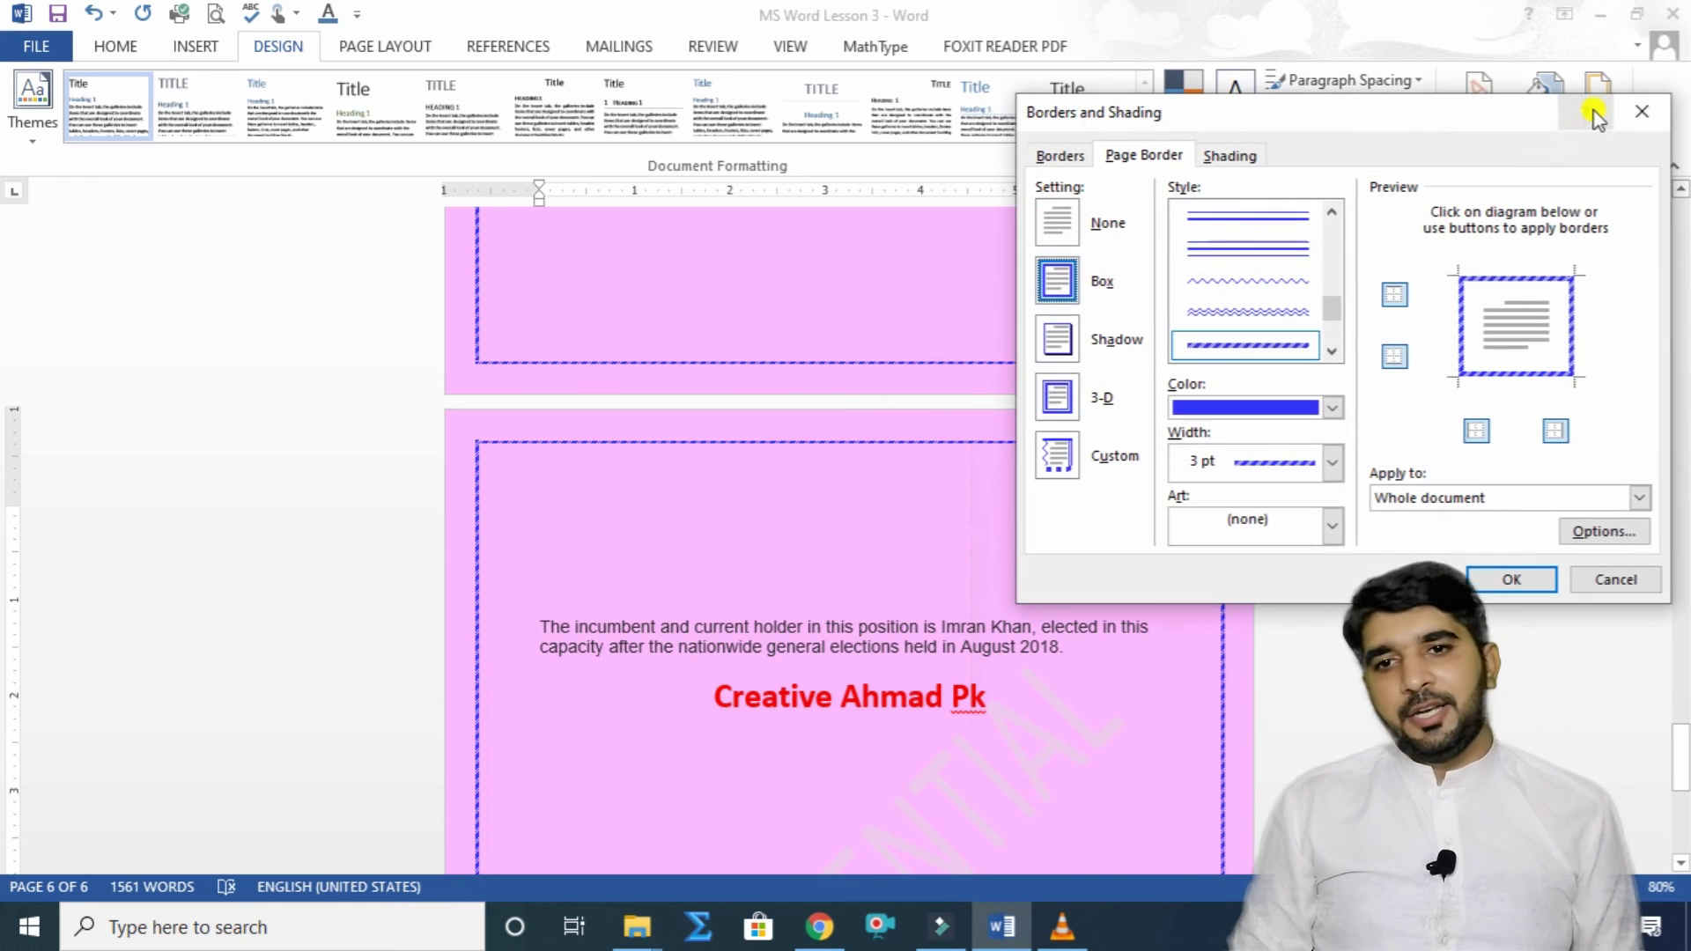
click(1332, 526)
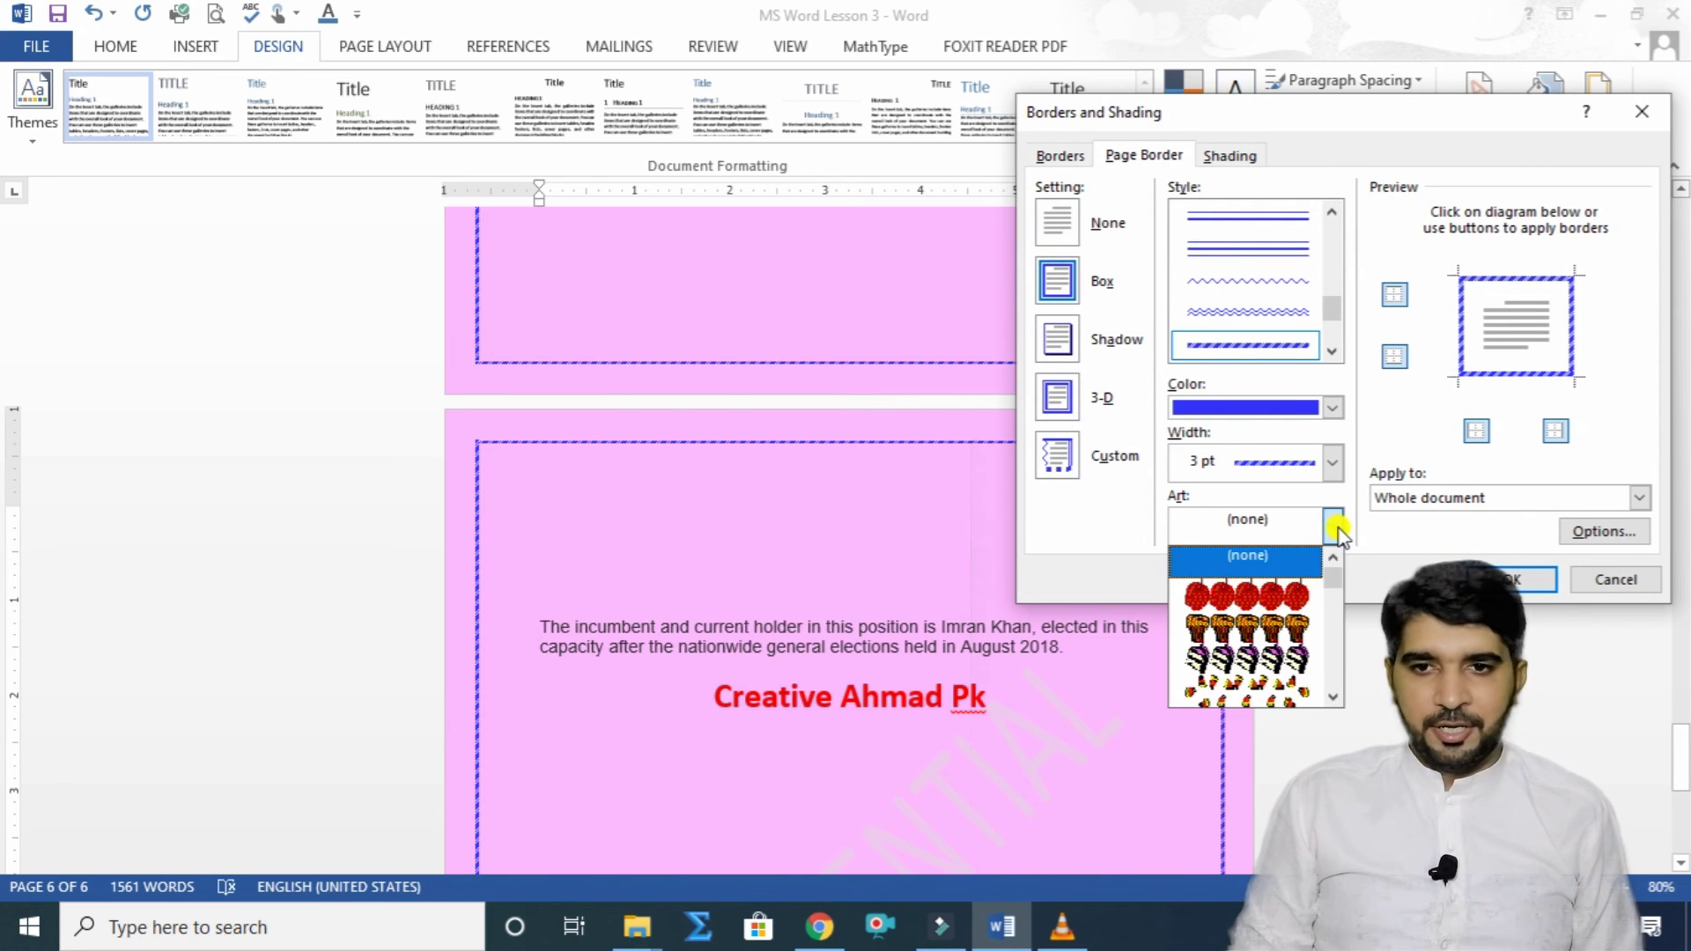
click(1261, 599)
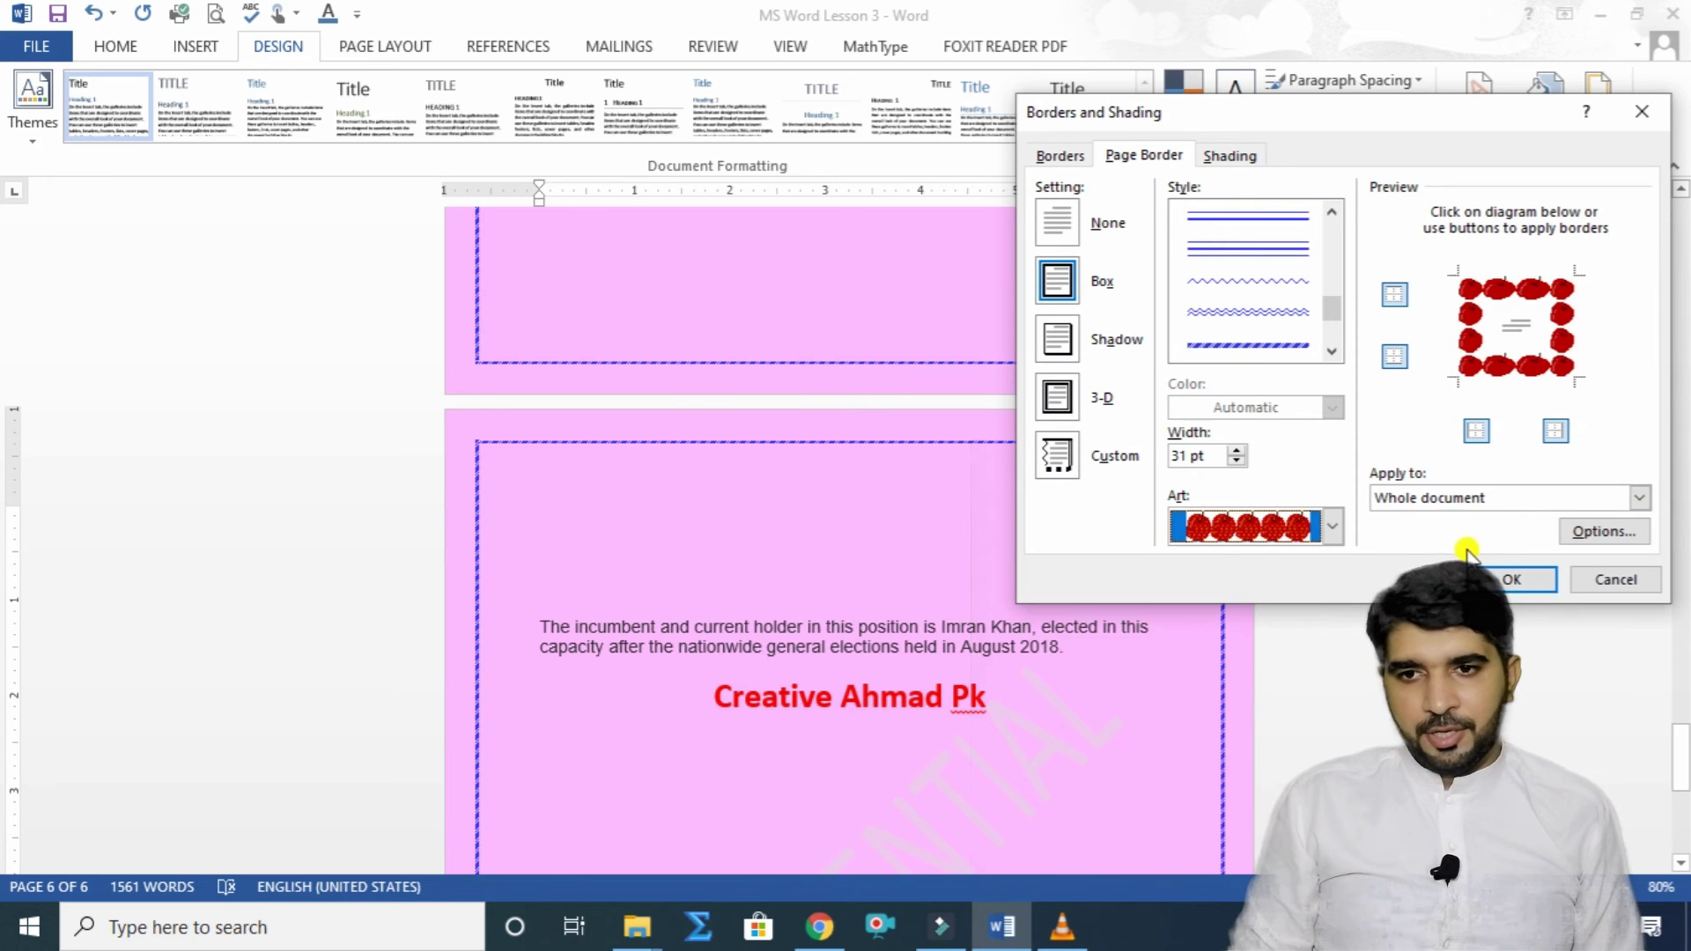
click(1510, 577)
scroll(1154, 570, up, 8)
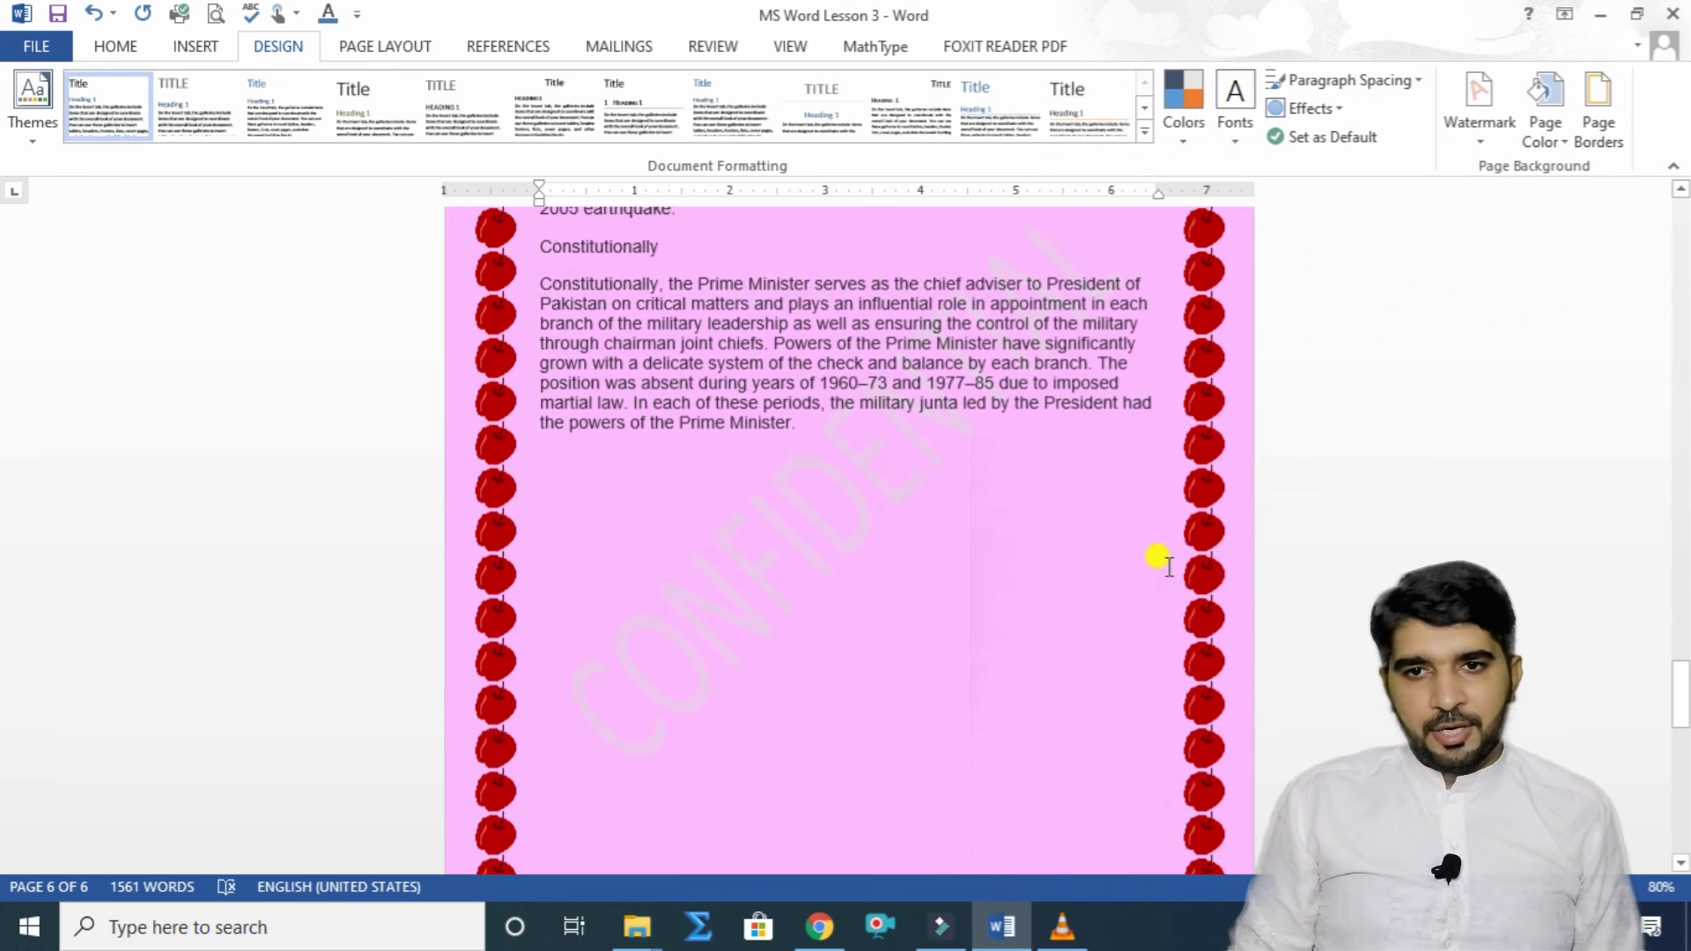
scroll(1218, 335, up, 5)
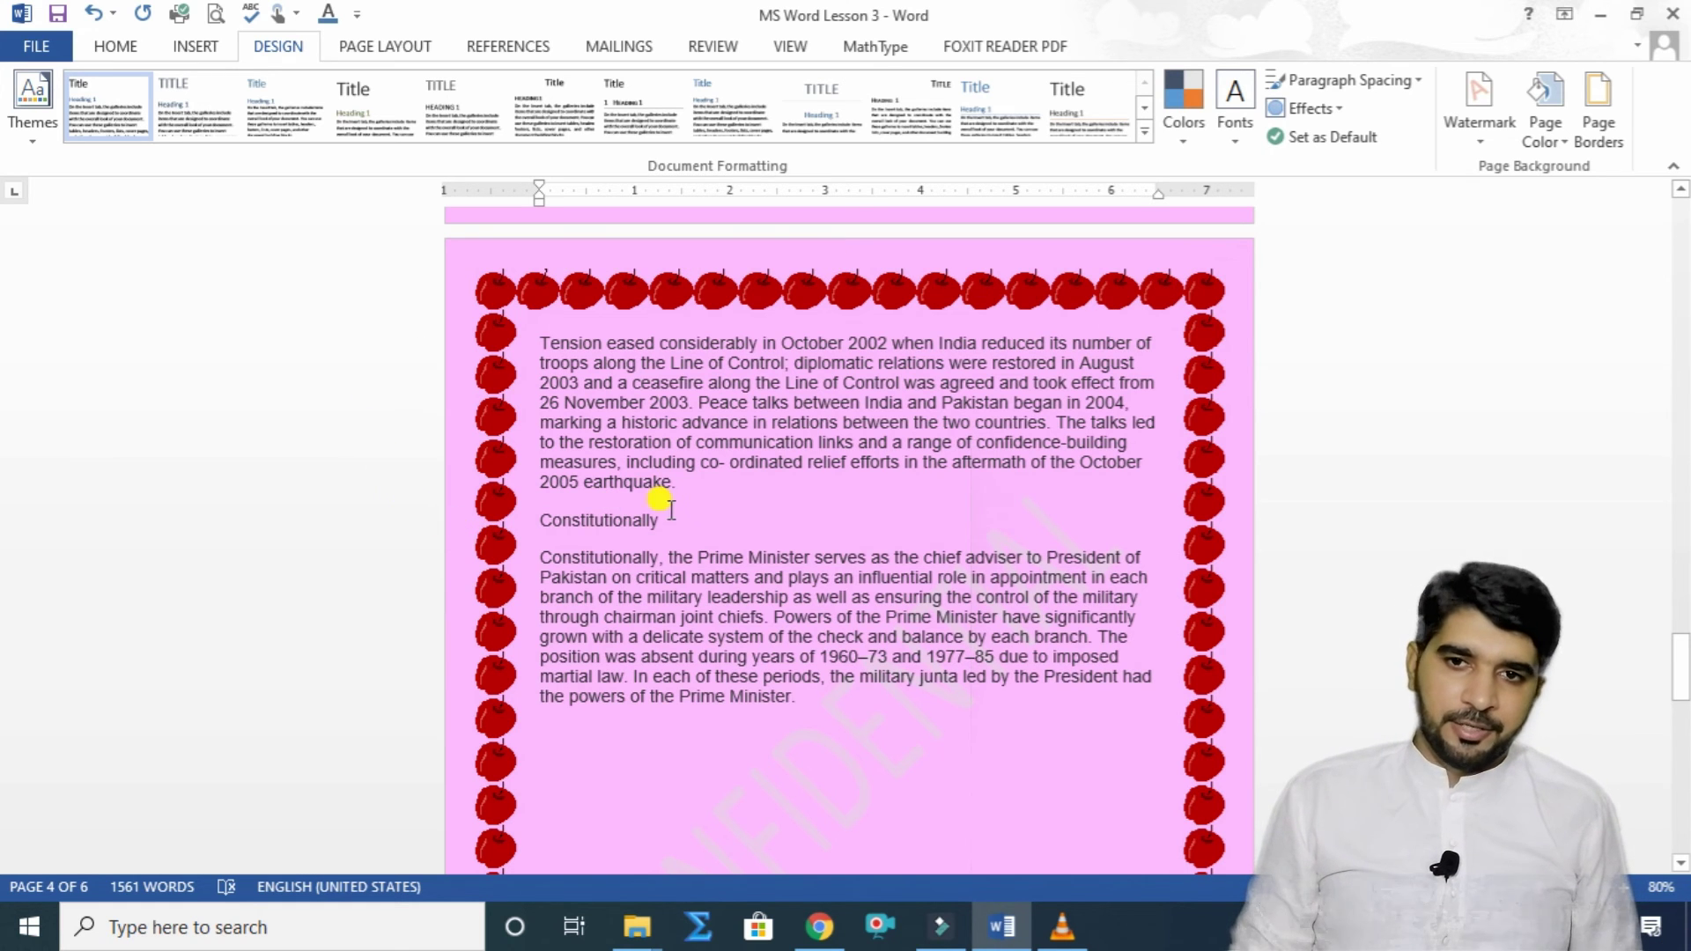
scroll(1176, 793, down, 3)
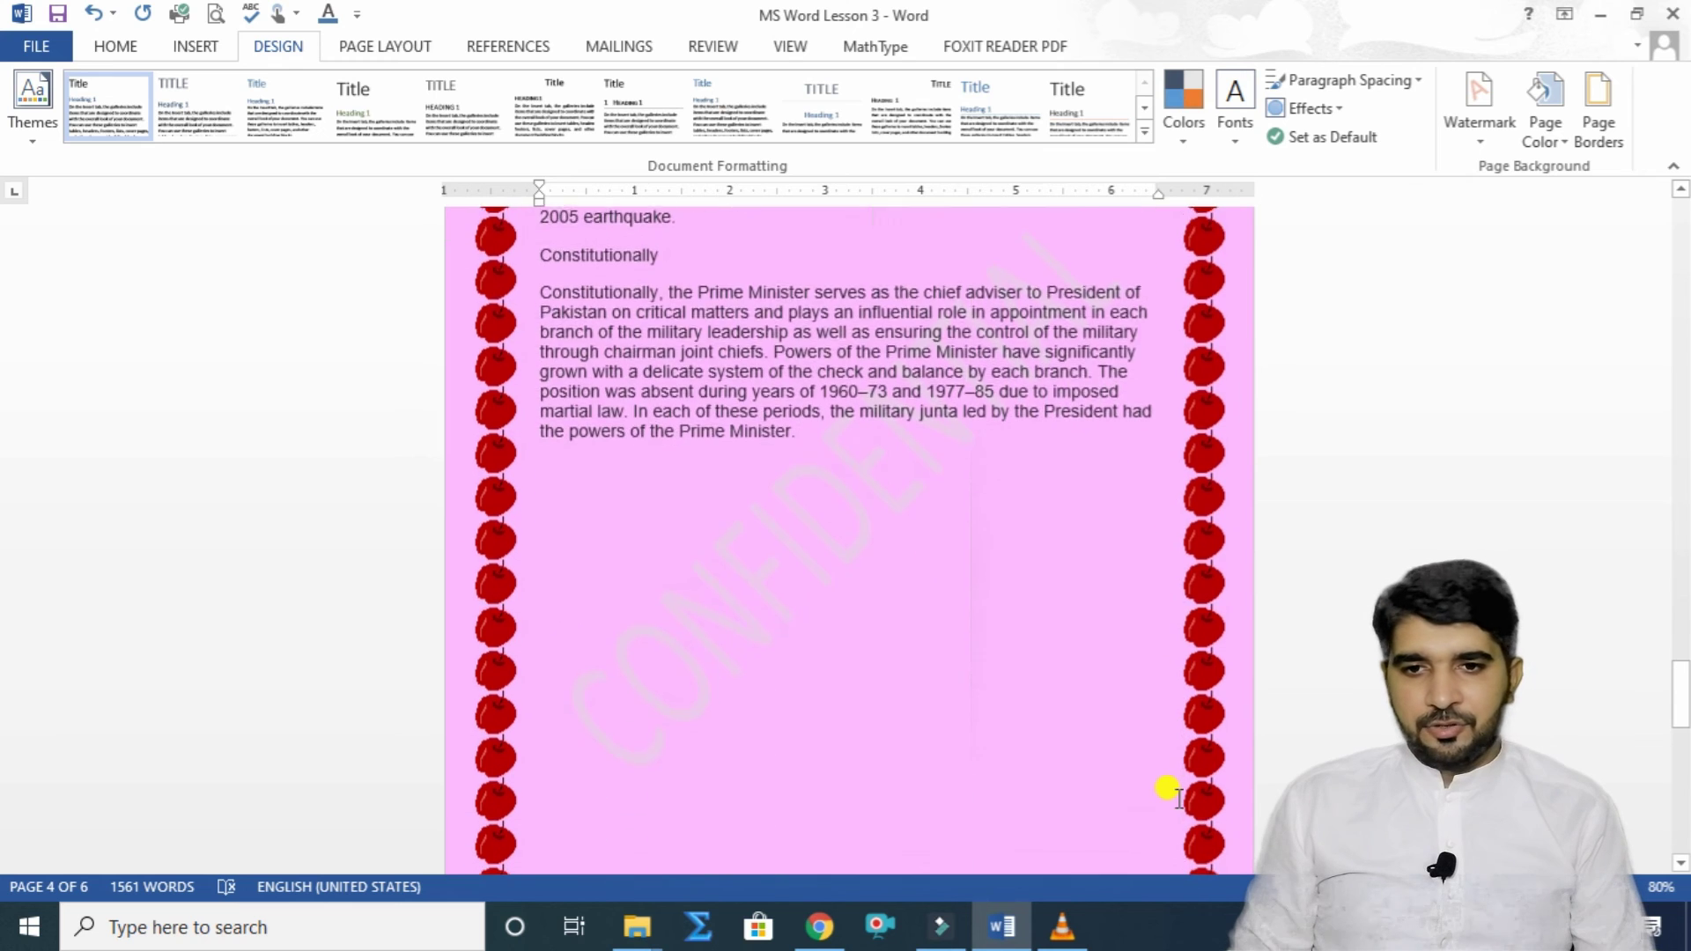
scroll(1176, 793, down, 3)
scroll(1180, 702, up, 8)
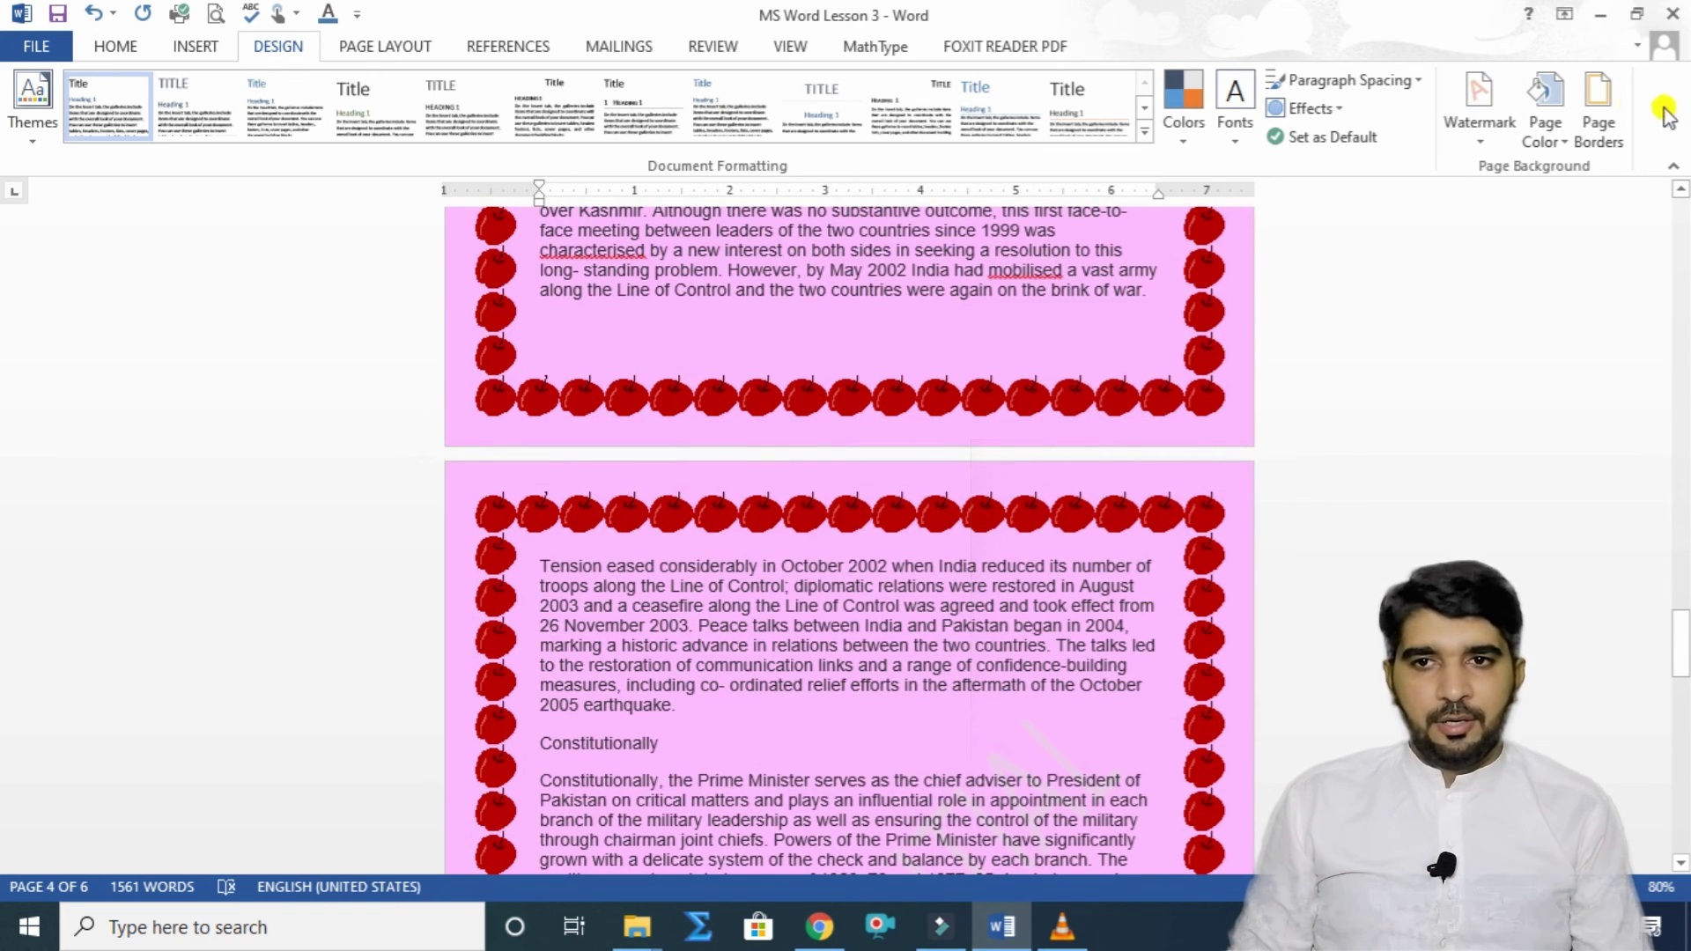
Step: Replace the apples page border with the green trees art and check the pages
click(1597, 128)
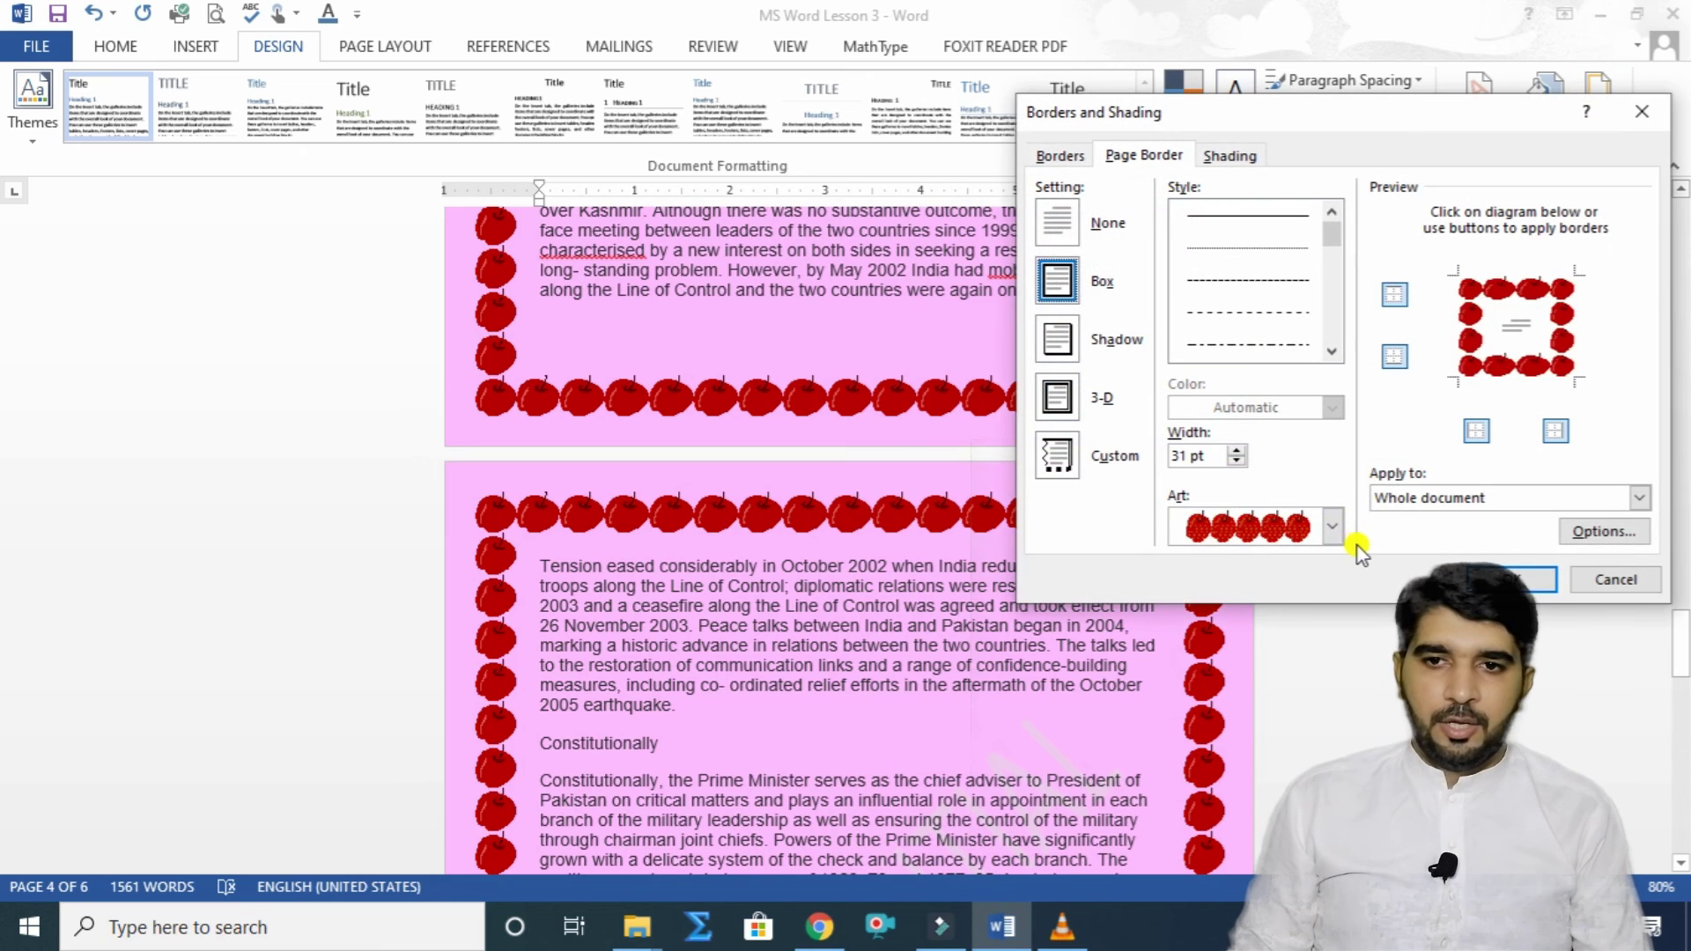
click(1331, 529)
scroll(1339, 680, down, 3)
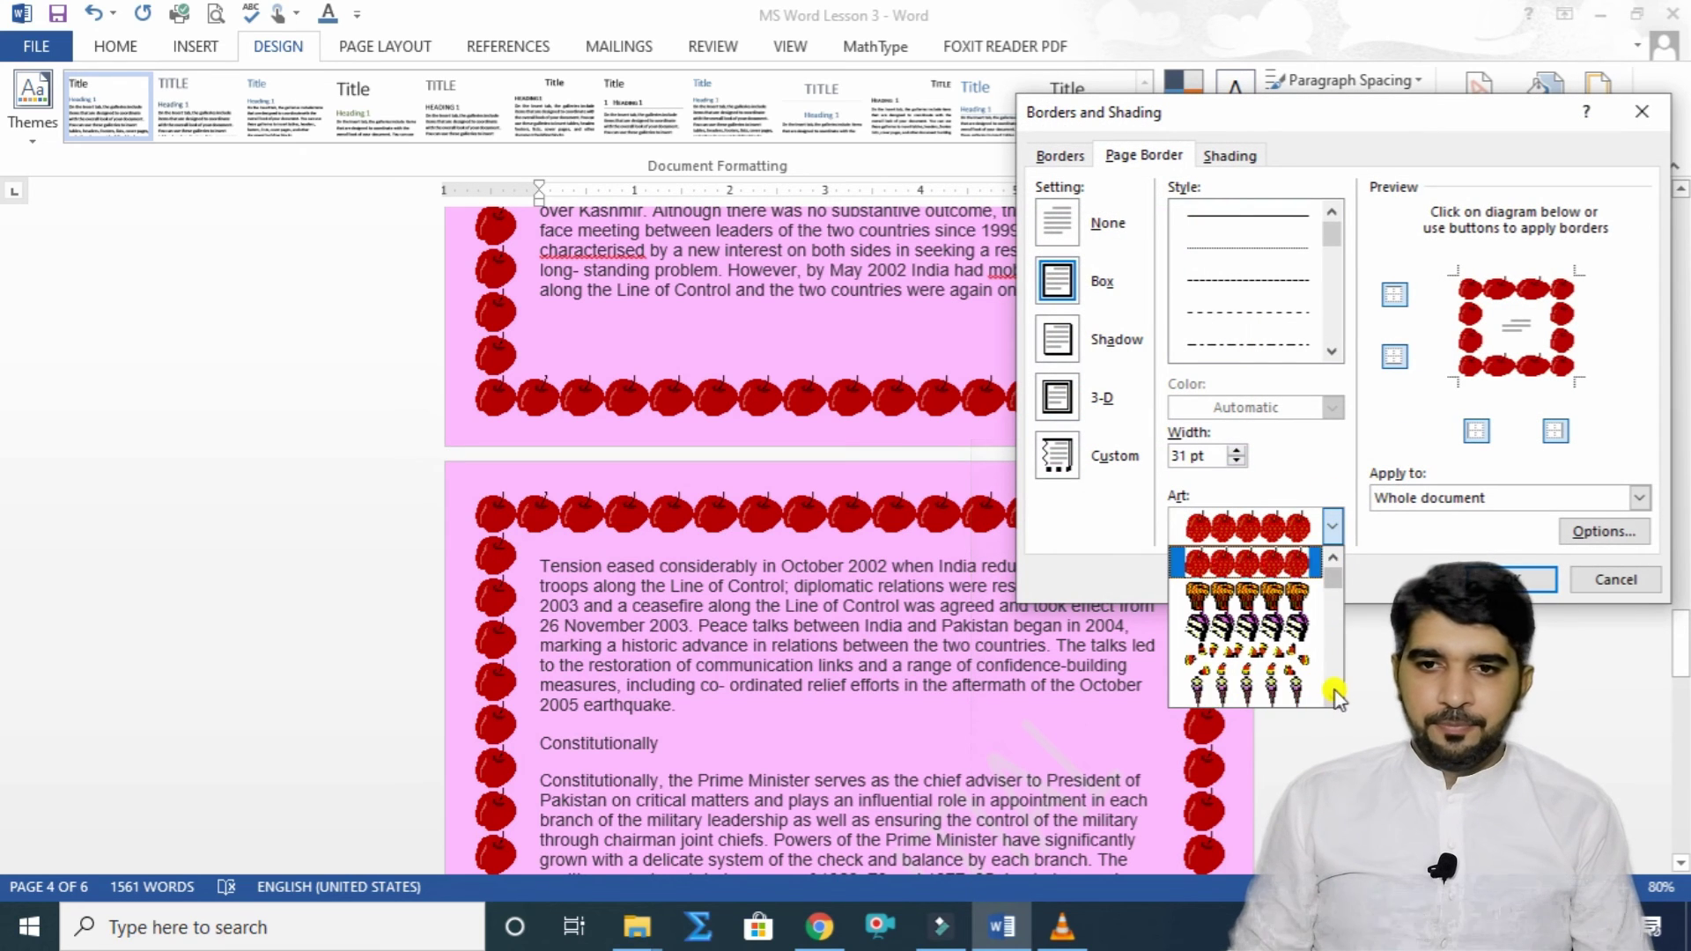
scroll(1336, 701, down, 3)
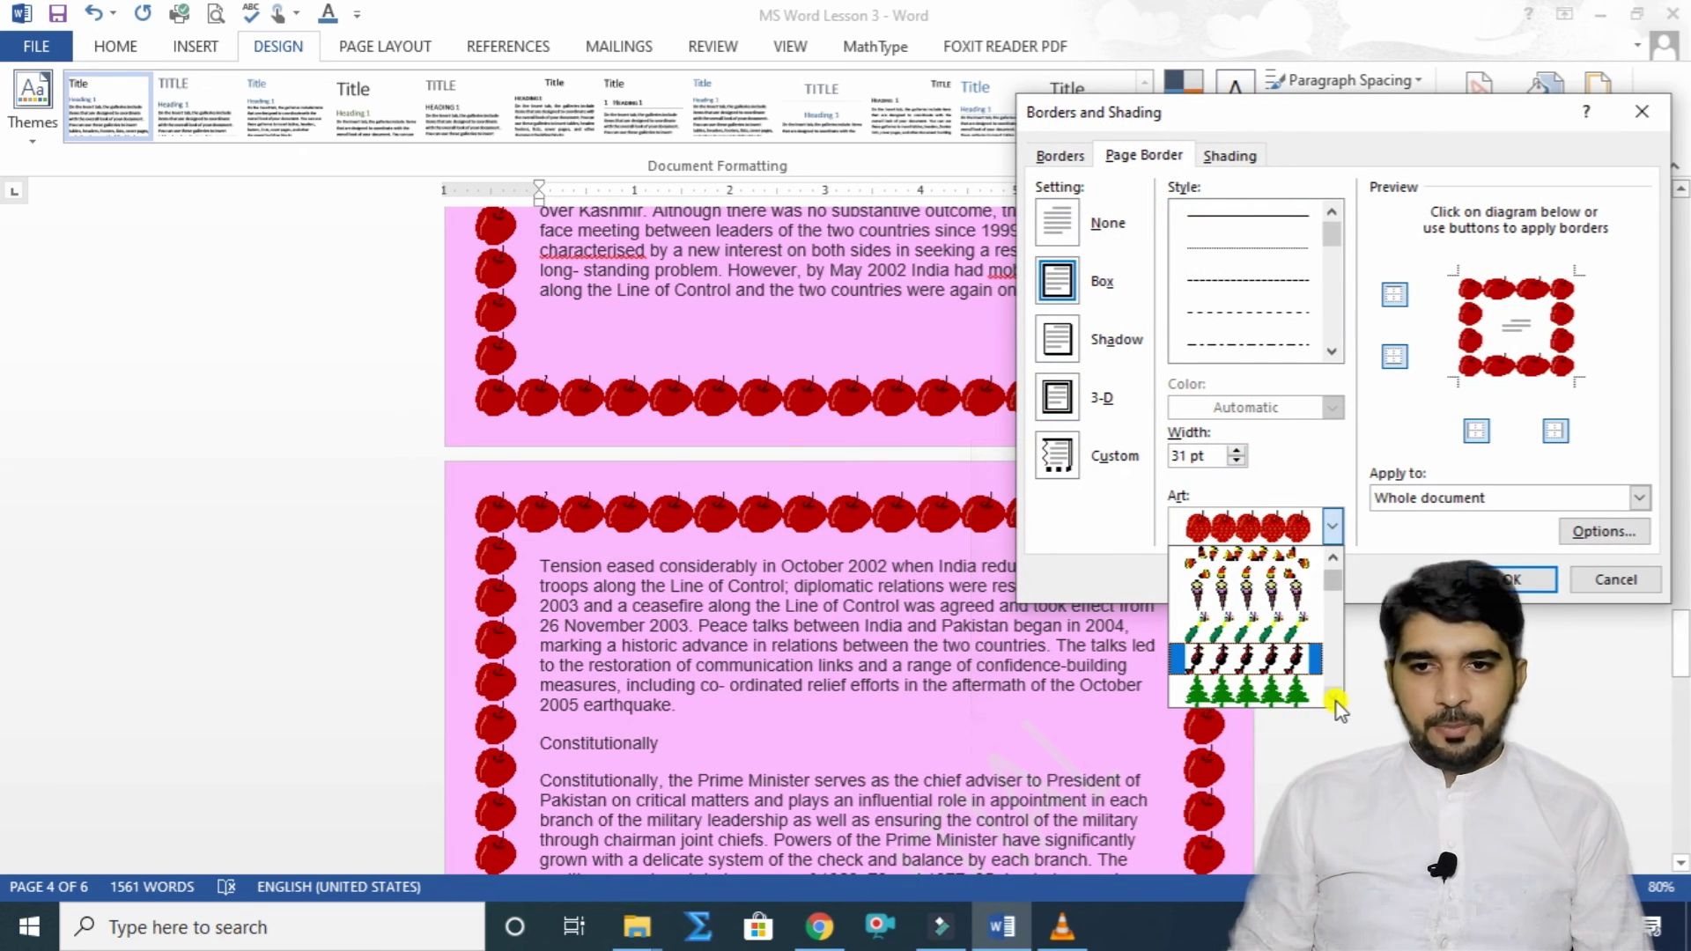
click(1295, 692)
click(1528, 580)
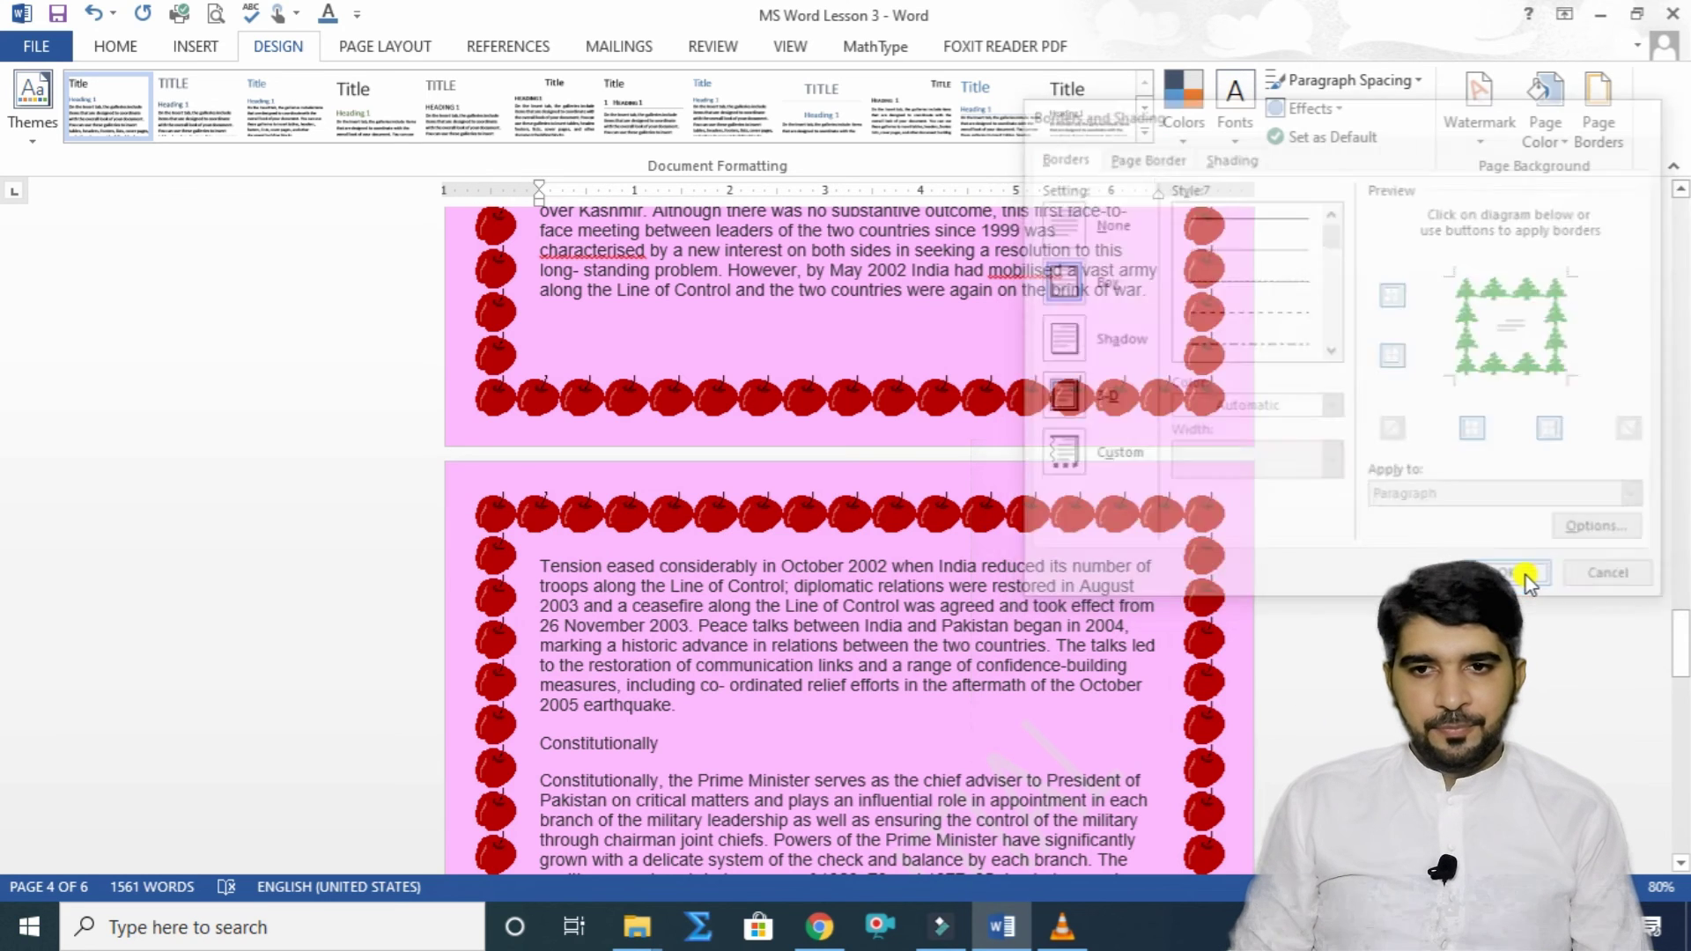
scroll(759, 586, down, 5)
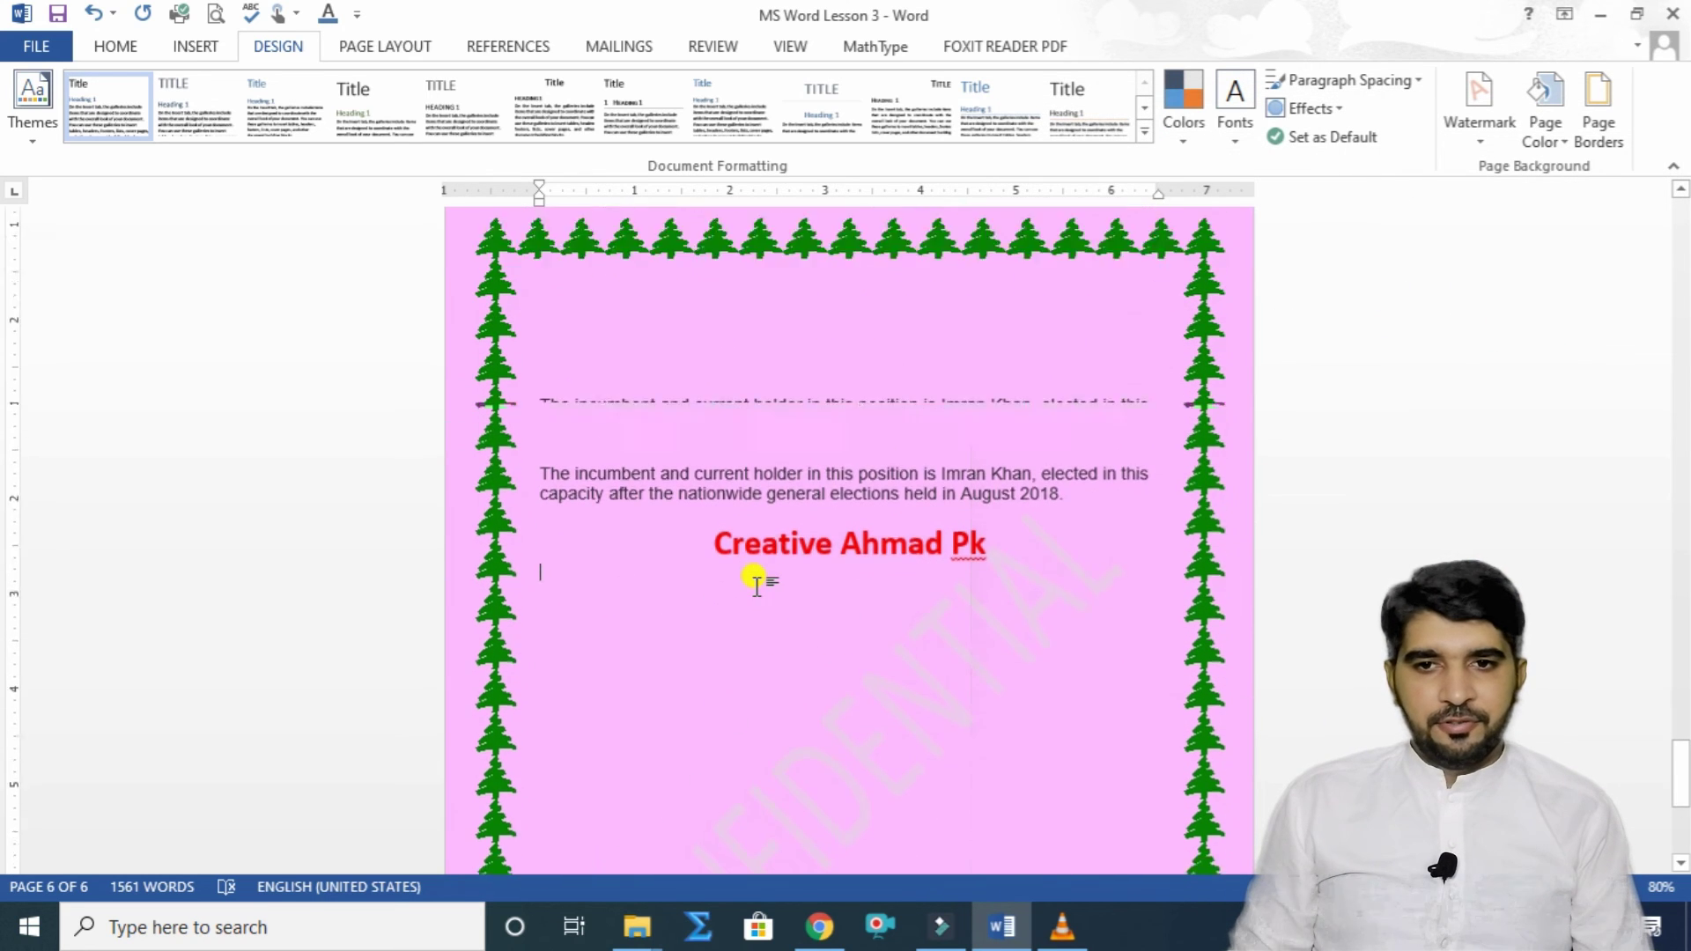
scroll(1278, 470, up, 3)
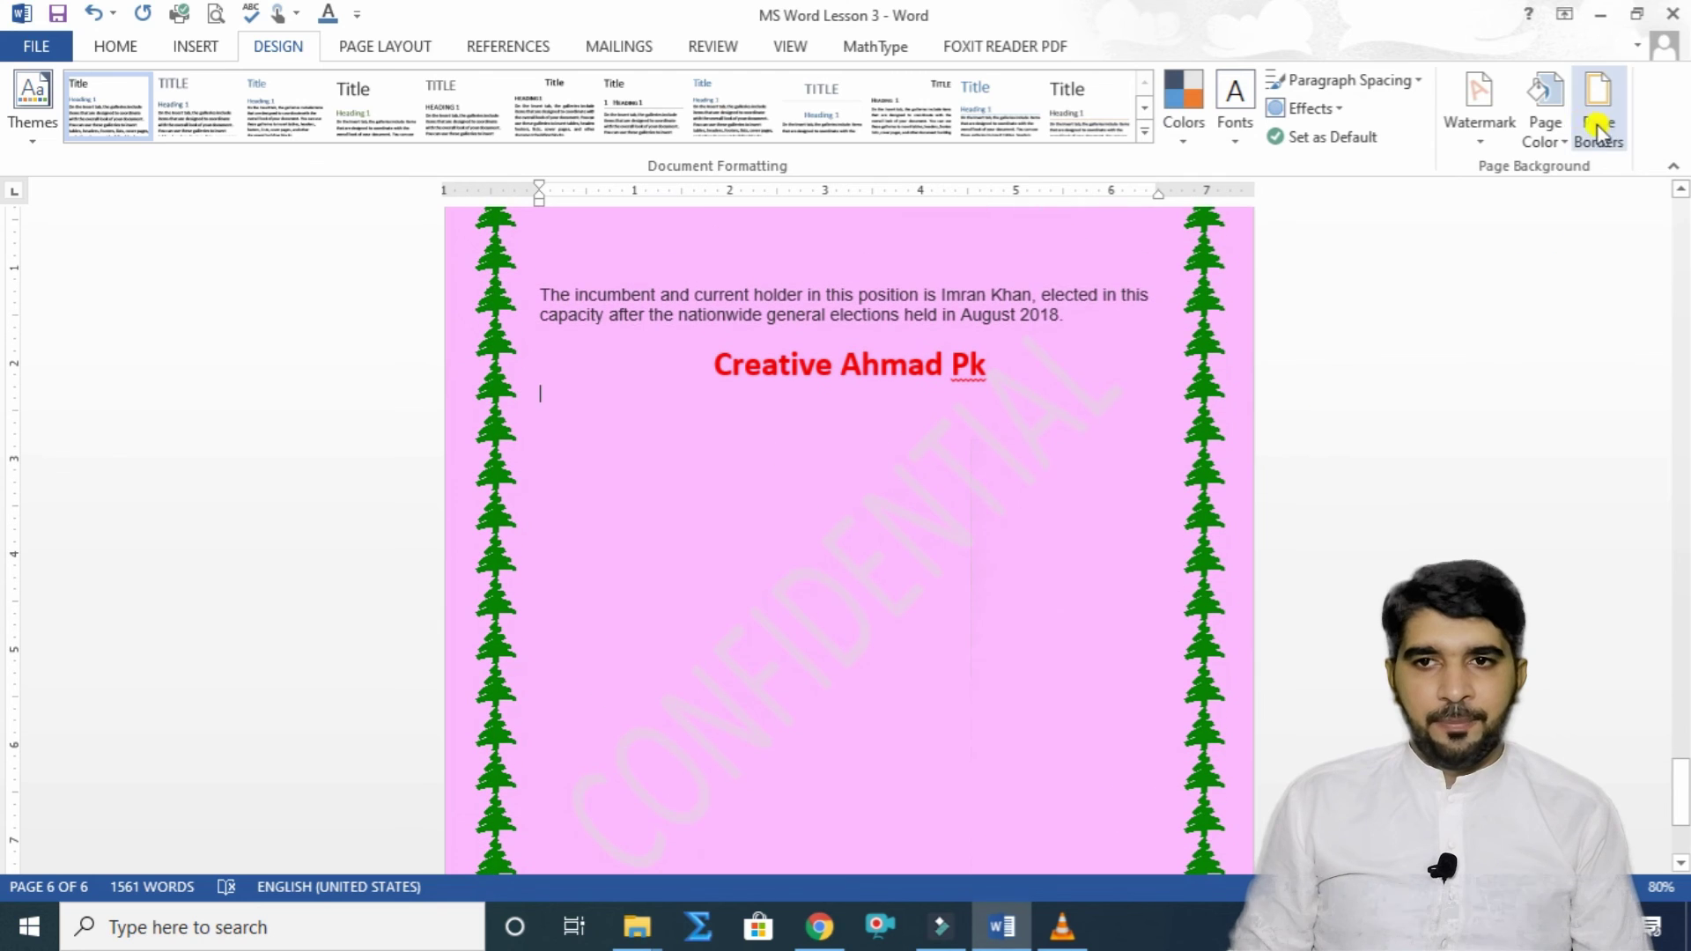
Step: Reduce the width of the green tree page border to 15 pt and apply it
click(1583, 120)
click(1239, 462)
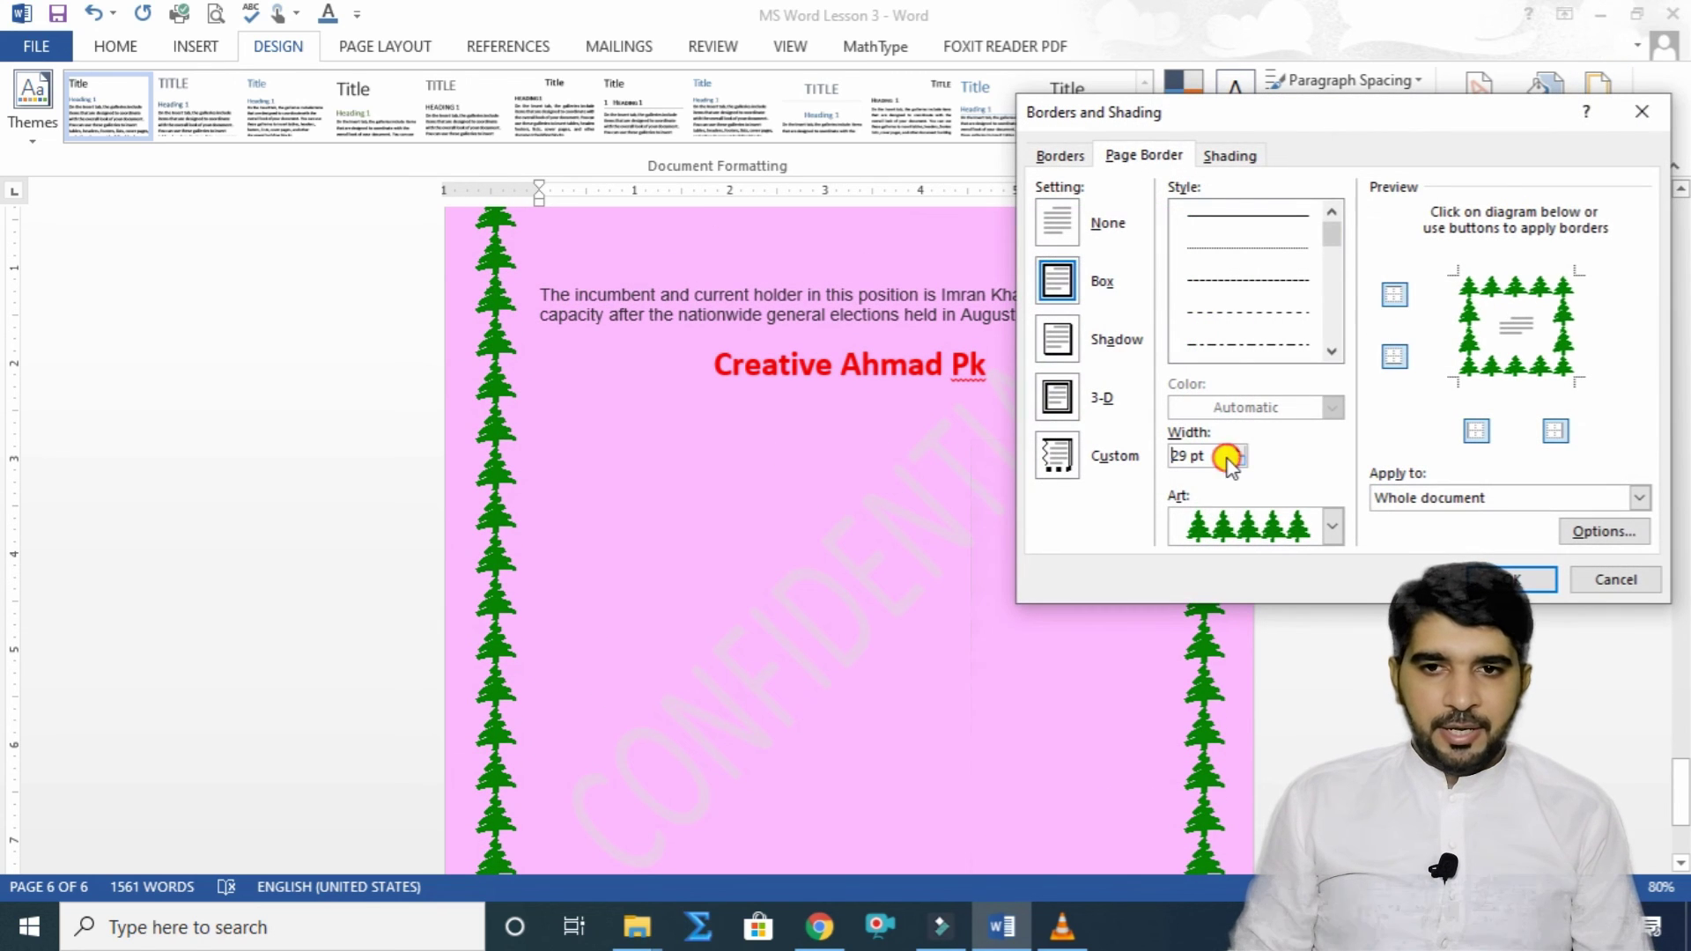
click(1239, 462)
click(1238, 462)
click(1239, 462)
click(1239, 462)
click(1238, 463)
click(1238, 462)
click(1238, 462)
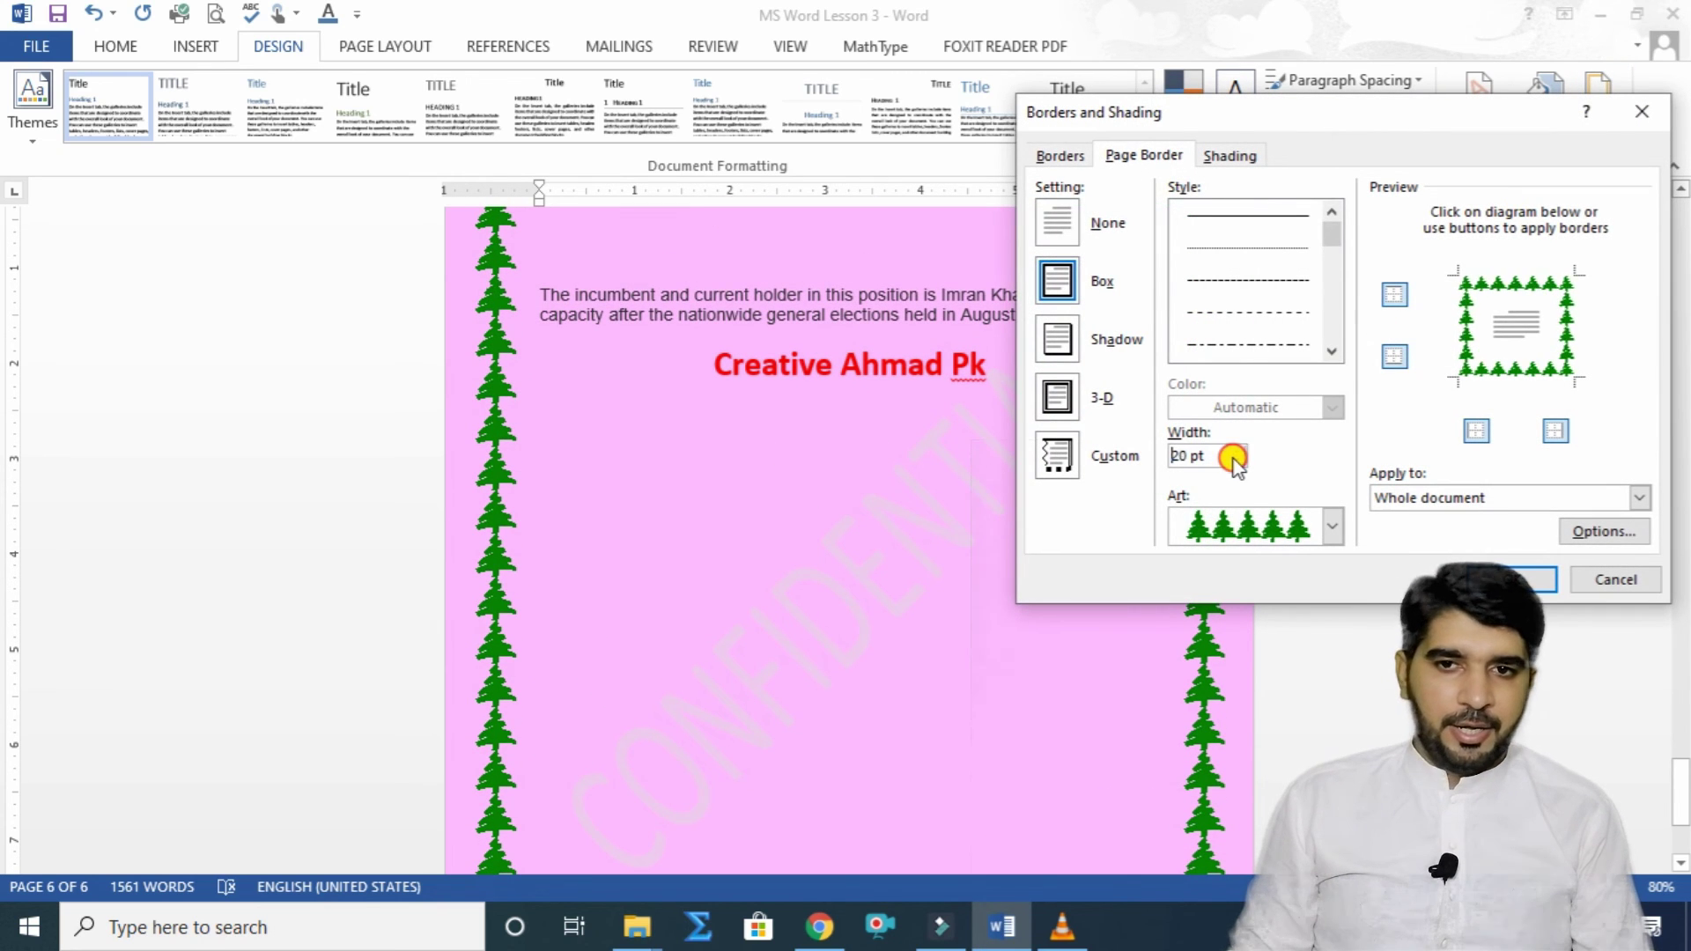
click(1238, 462)
click(1239, 462)
click(1239, 463)
click(1238, 462)
click(1239, 462)
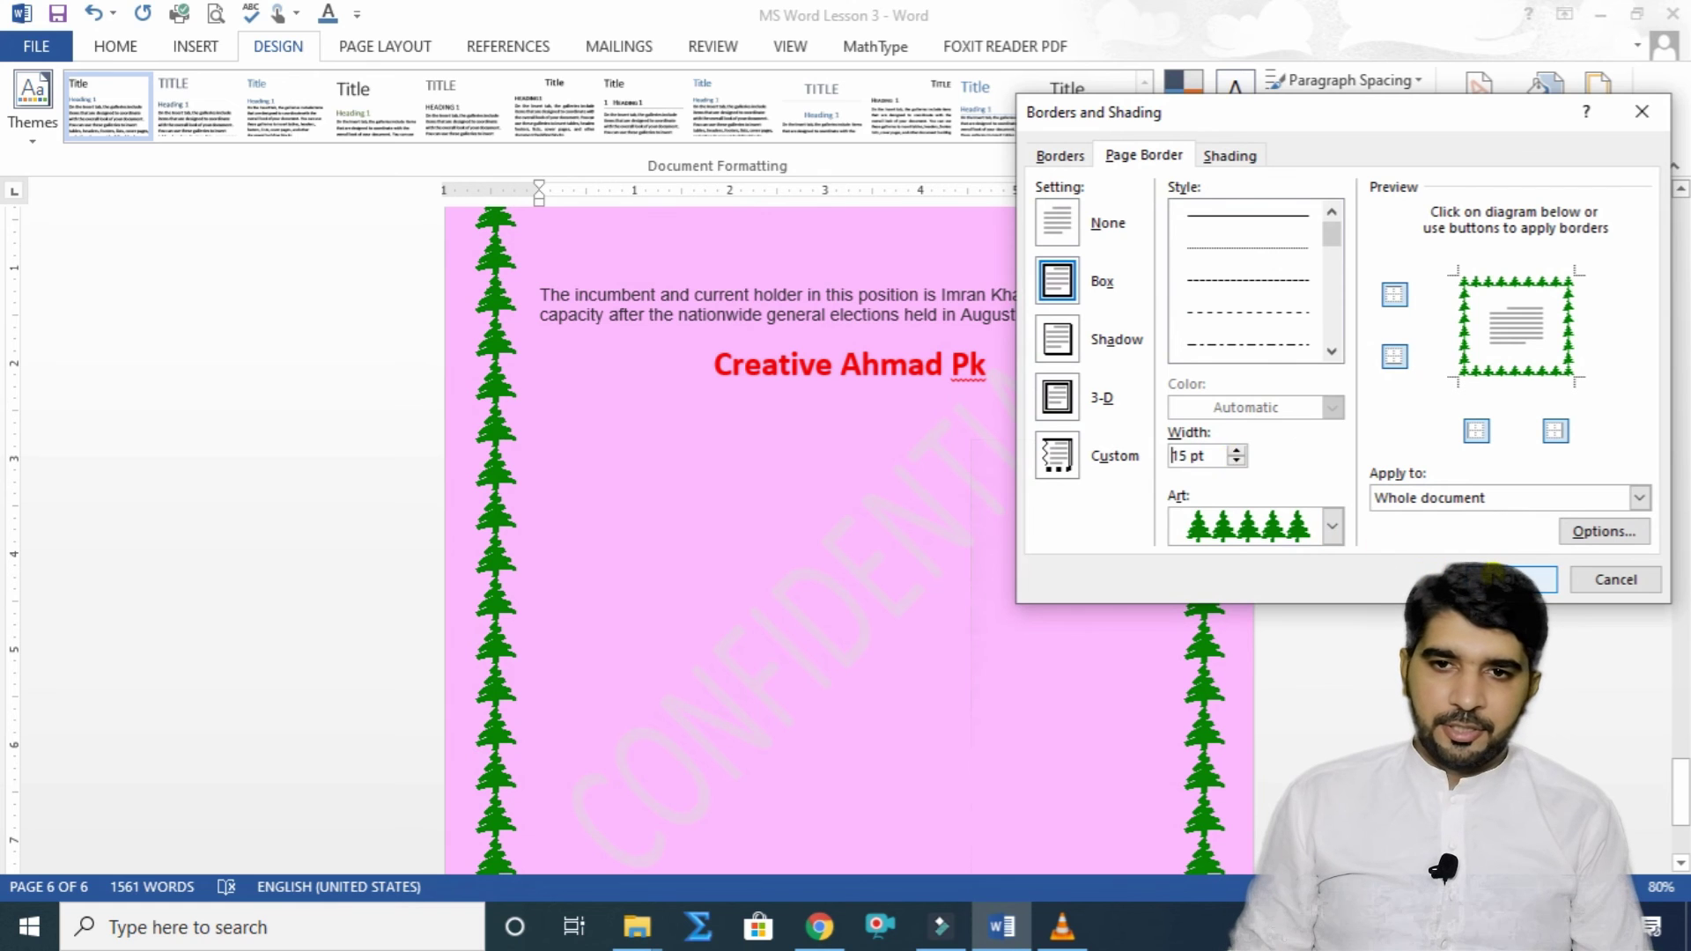
click(1511, 579)
scroll(1186, 533, up, 5)
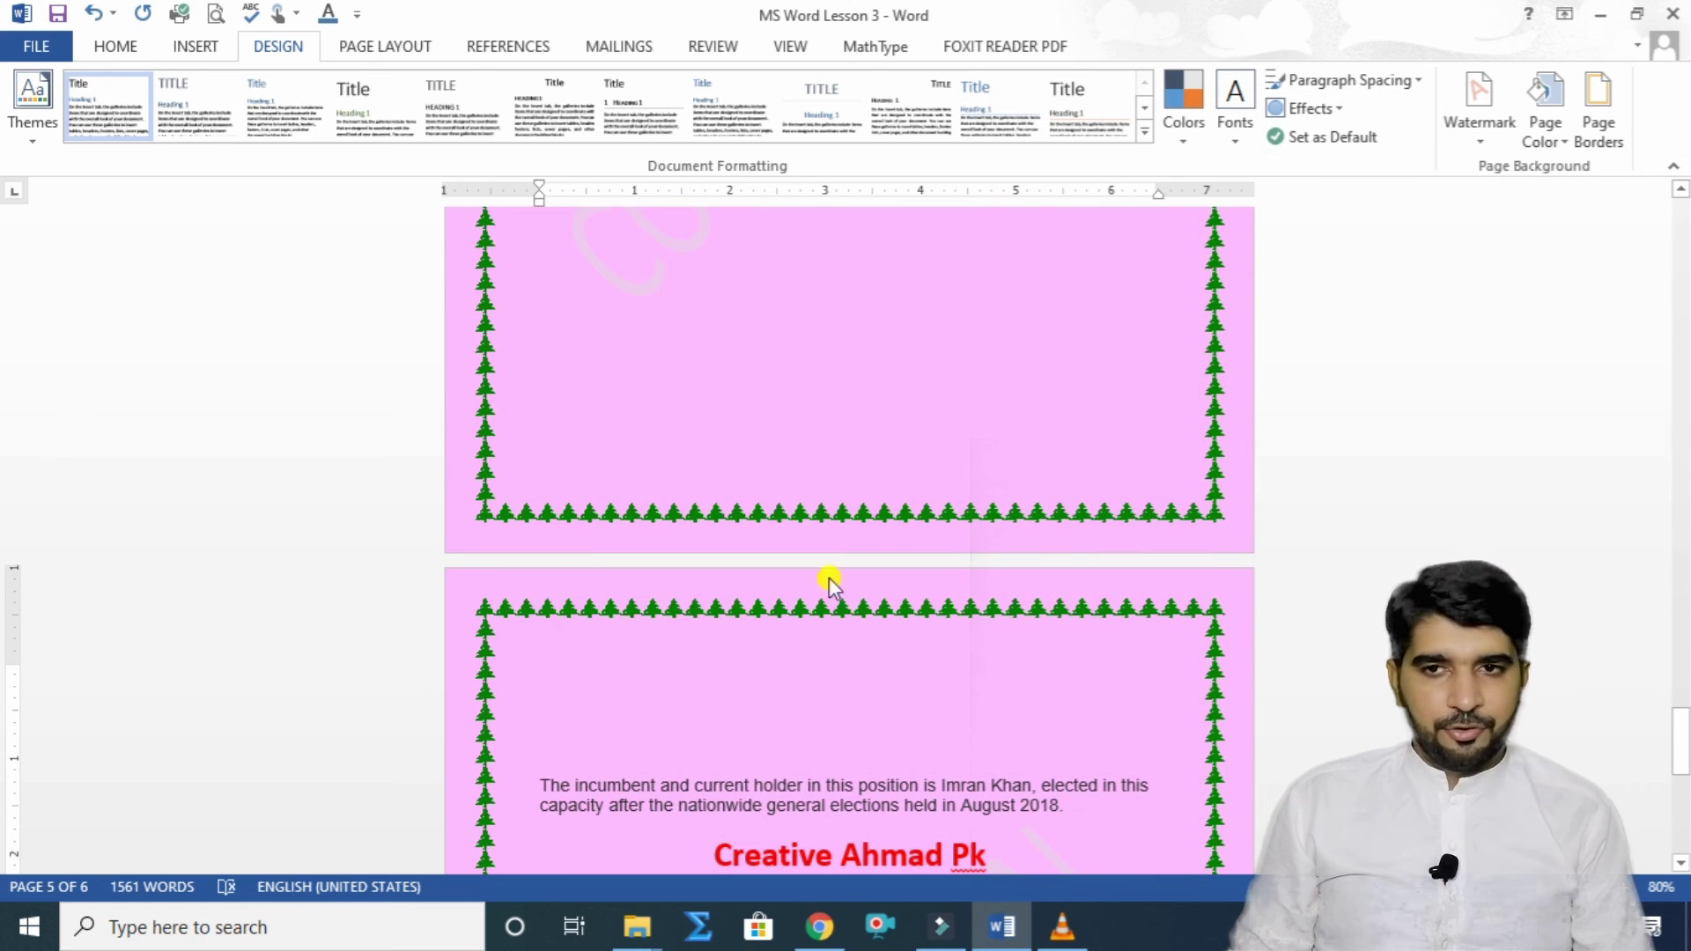
Step: Replace the tree page border with the black-and-white houses art and check the pages
click(1592, 137)
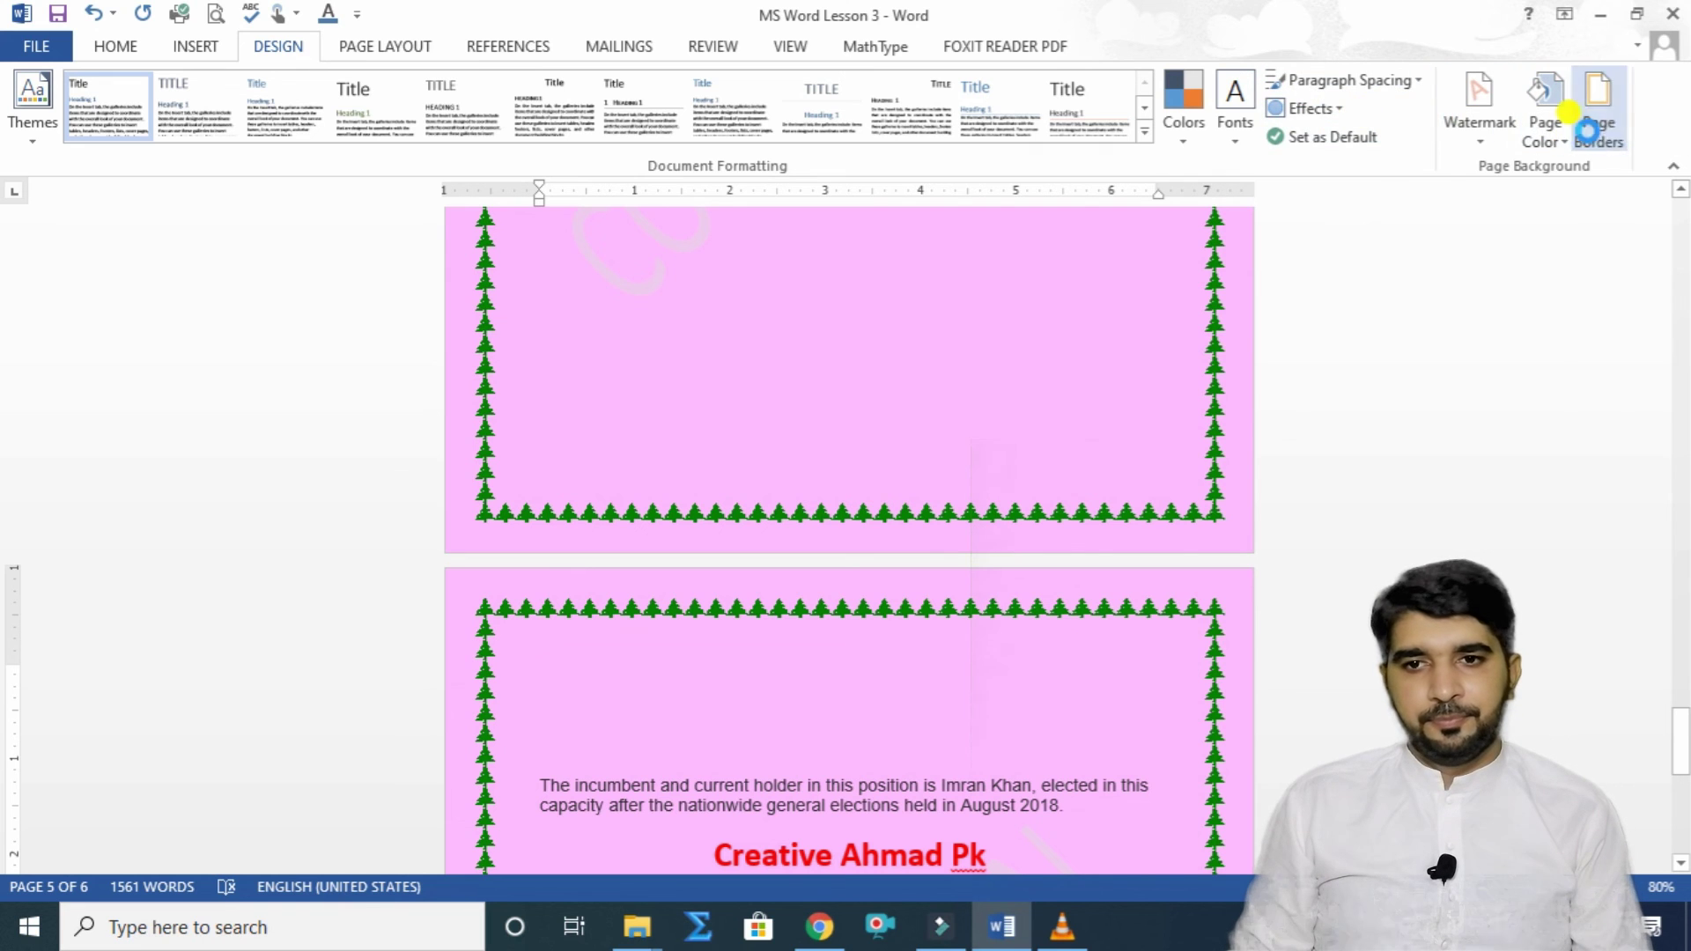
click(1332, 526)
drag(1330, 578, 1333, 621)
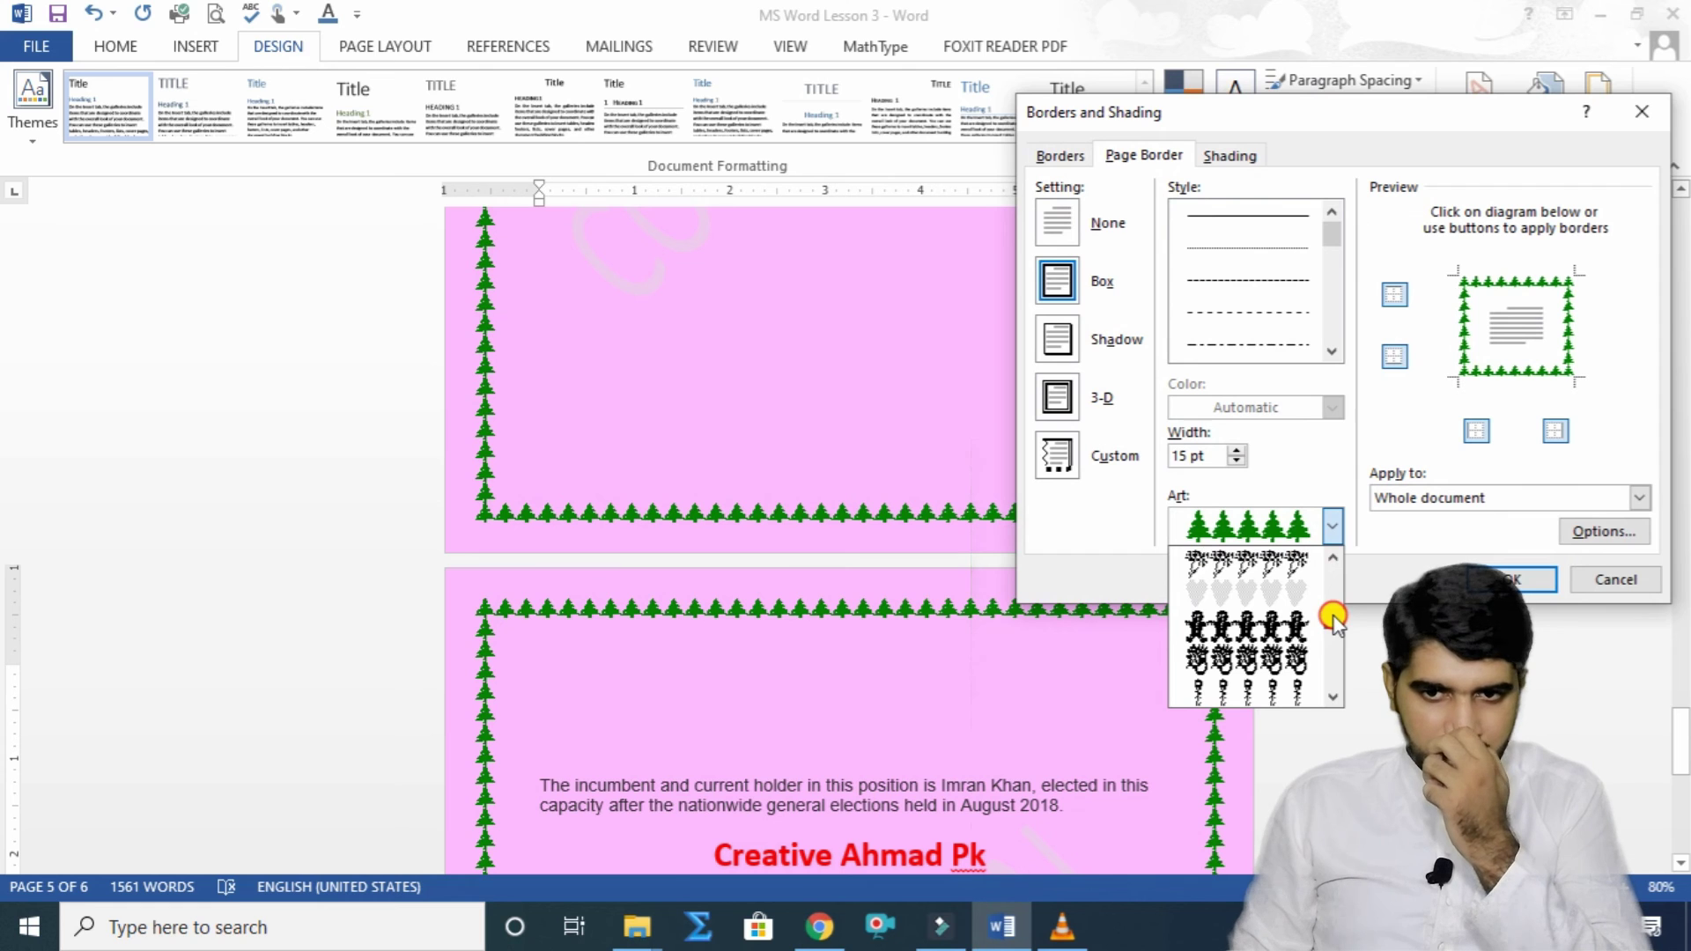
click(1335, 700)
click(1336, 700)
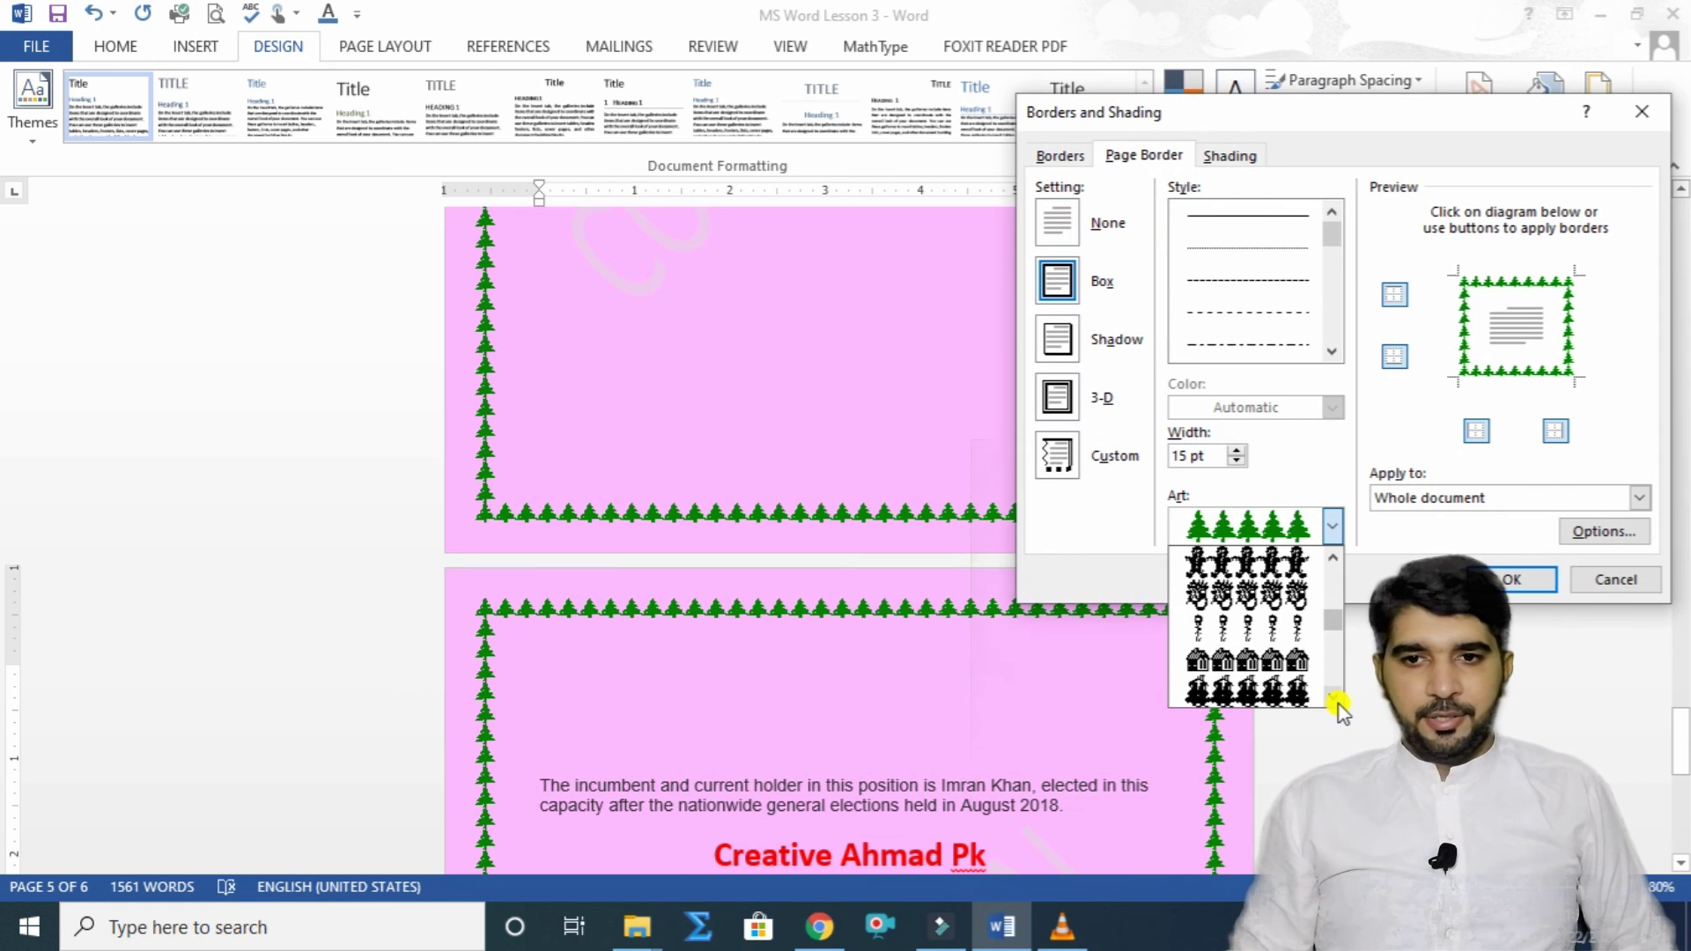
click(1335, 700)
click(1295, 626)
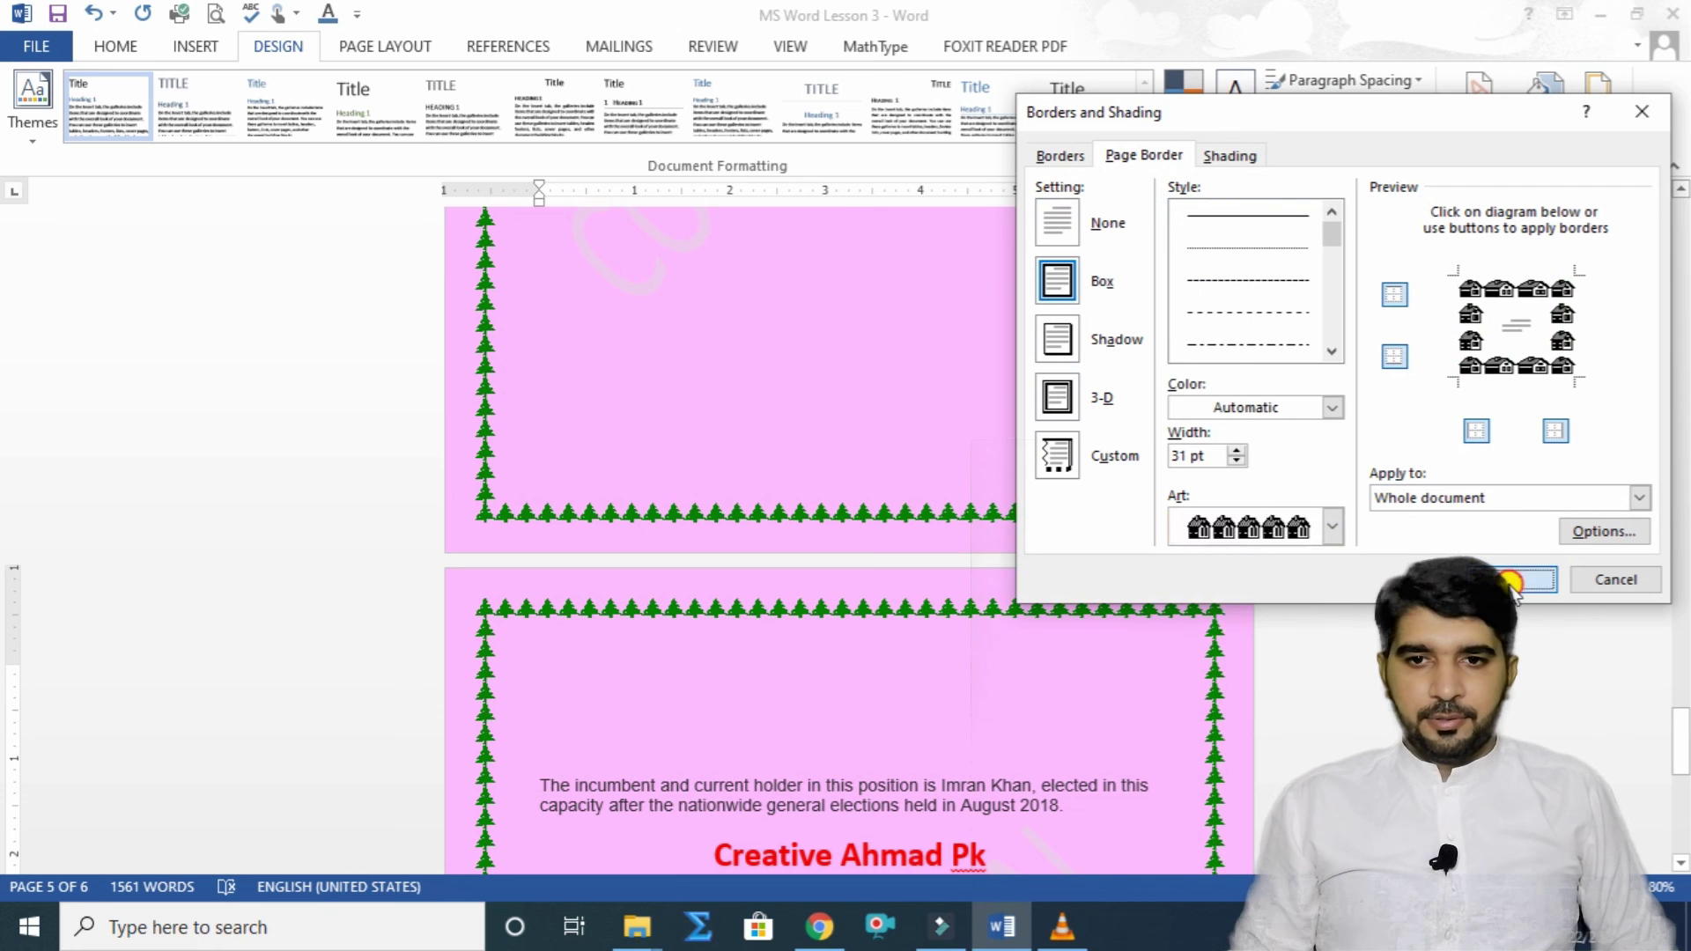
click(1513, 582)
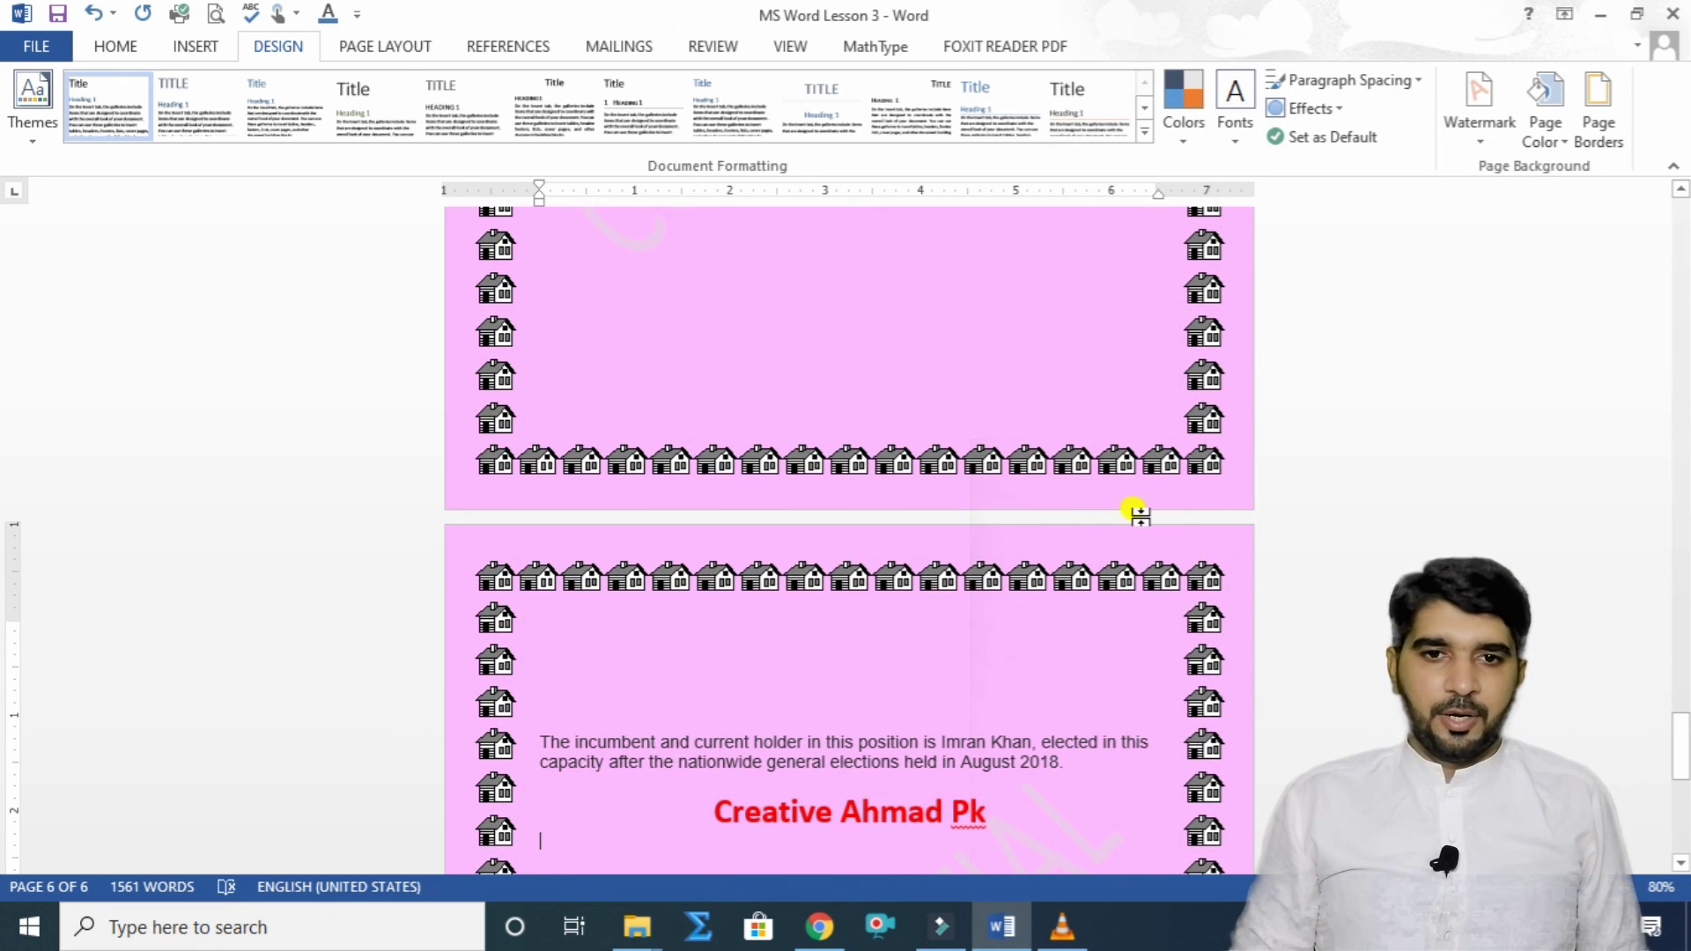
scroll(1057, 555, down, 7)
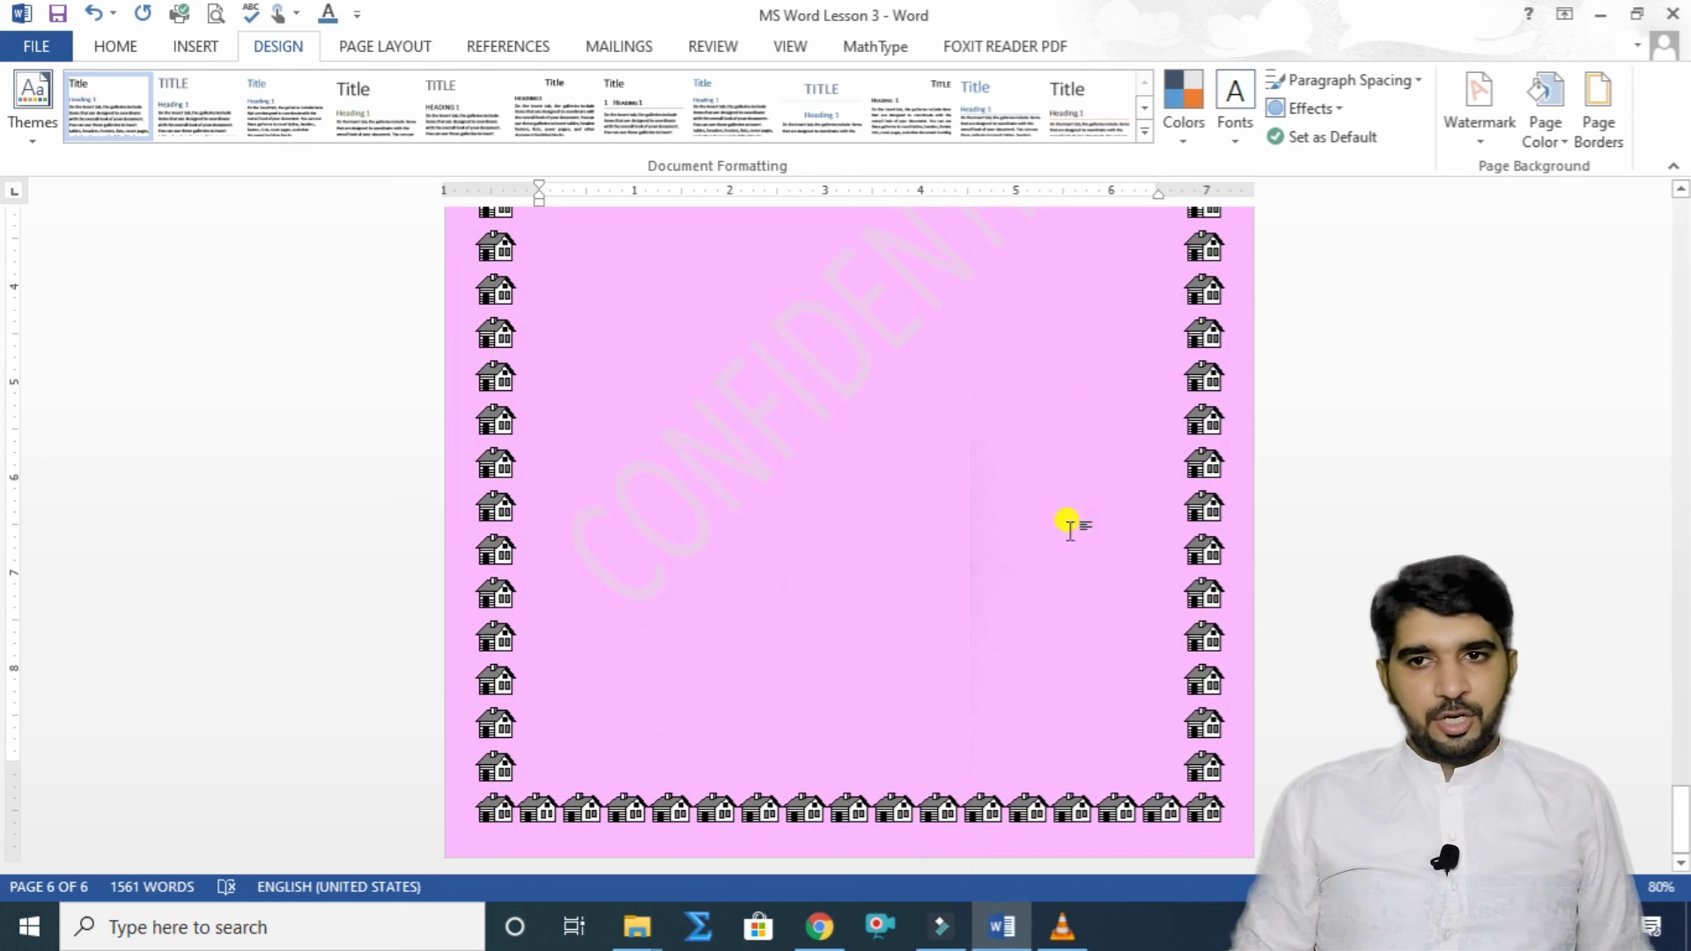
Step: Replace the houses page border with the black stars art and apply it to the whole document
click(1596, 131)
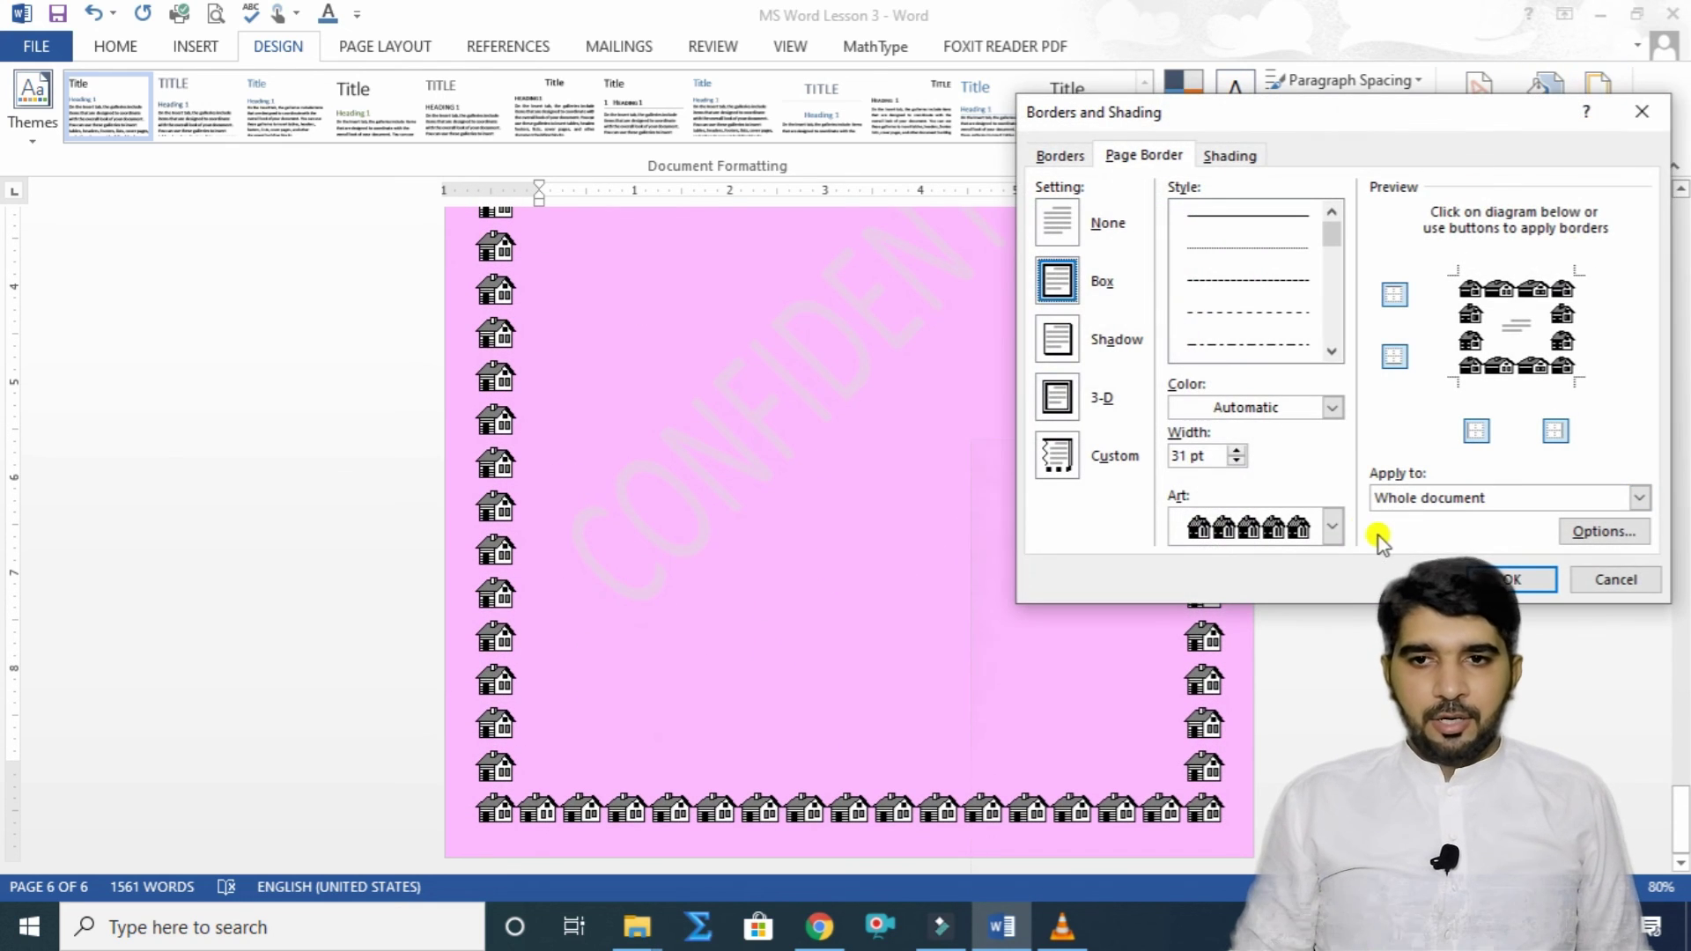
click(1324, 529)
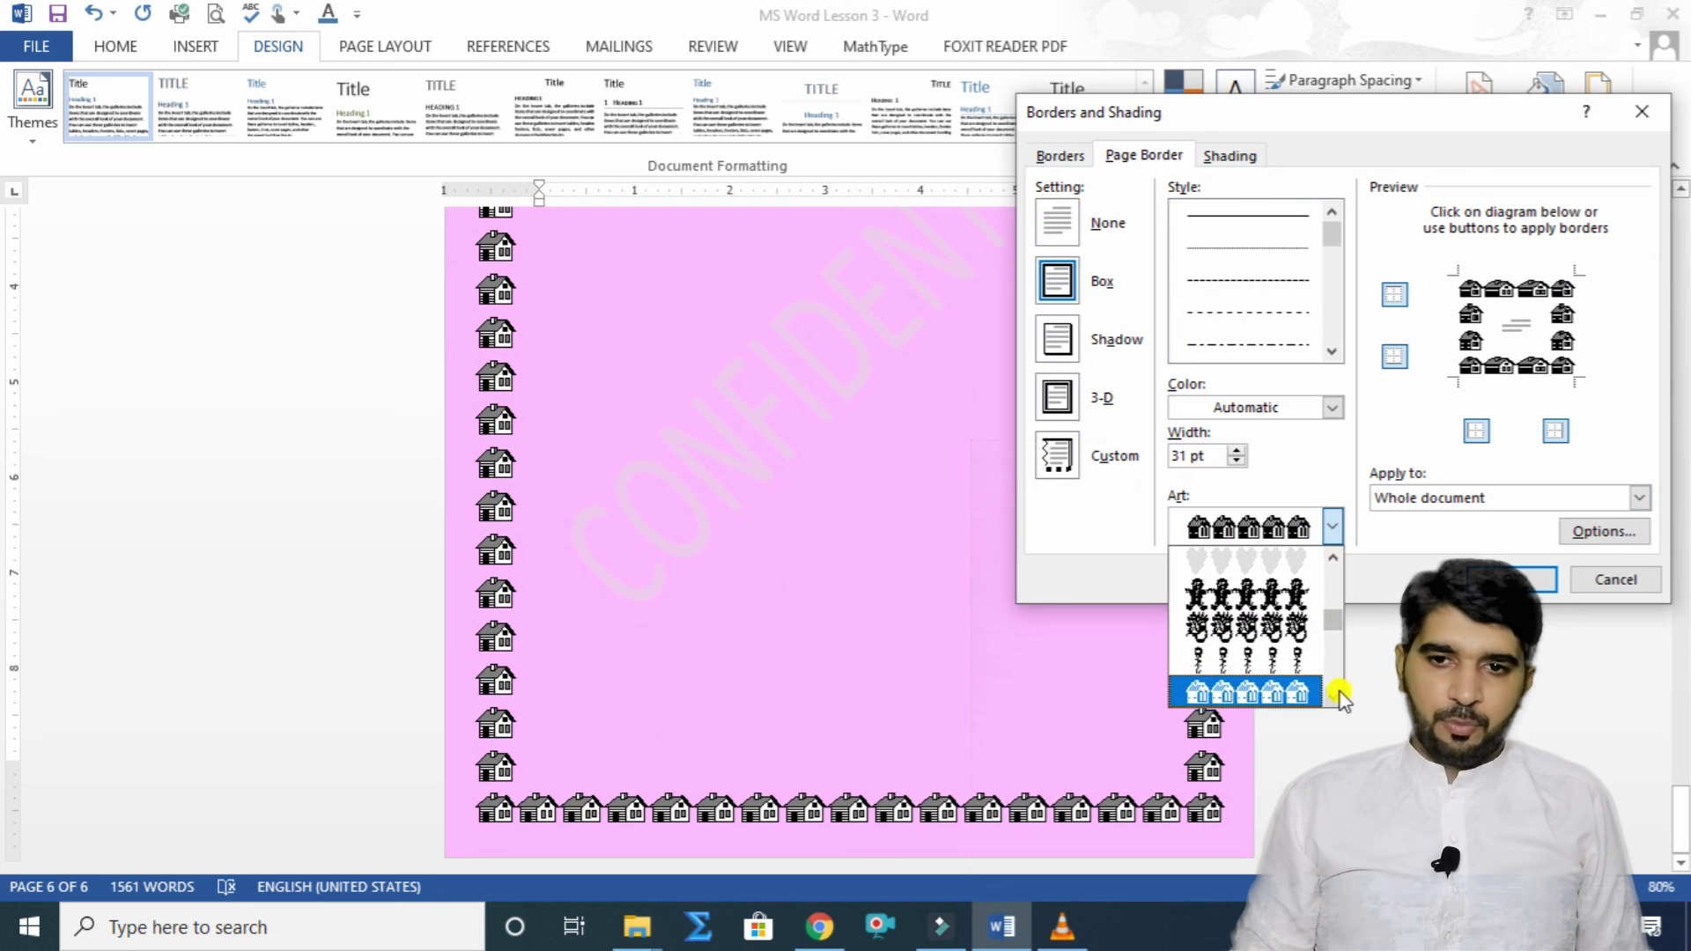
scroll(1339, 695, down, 3)
click(1282, 654)
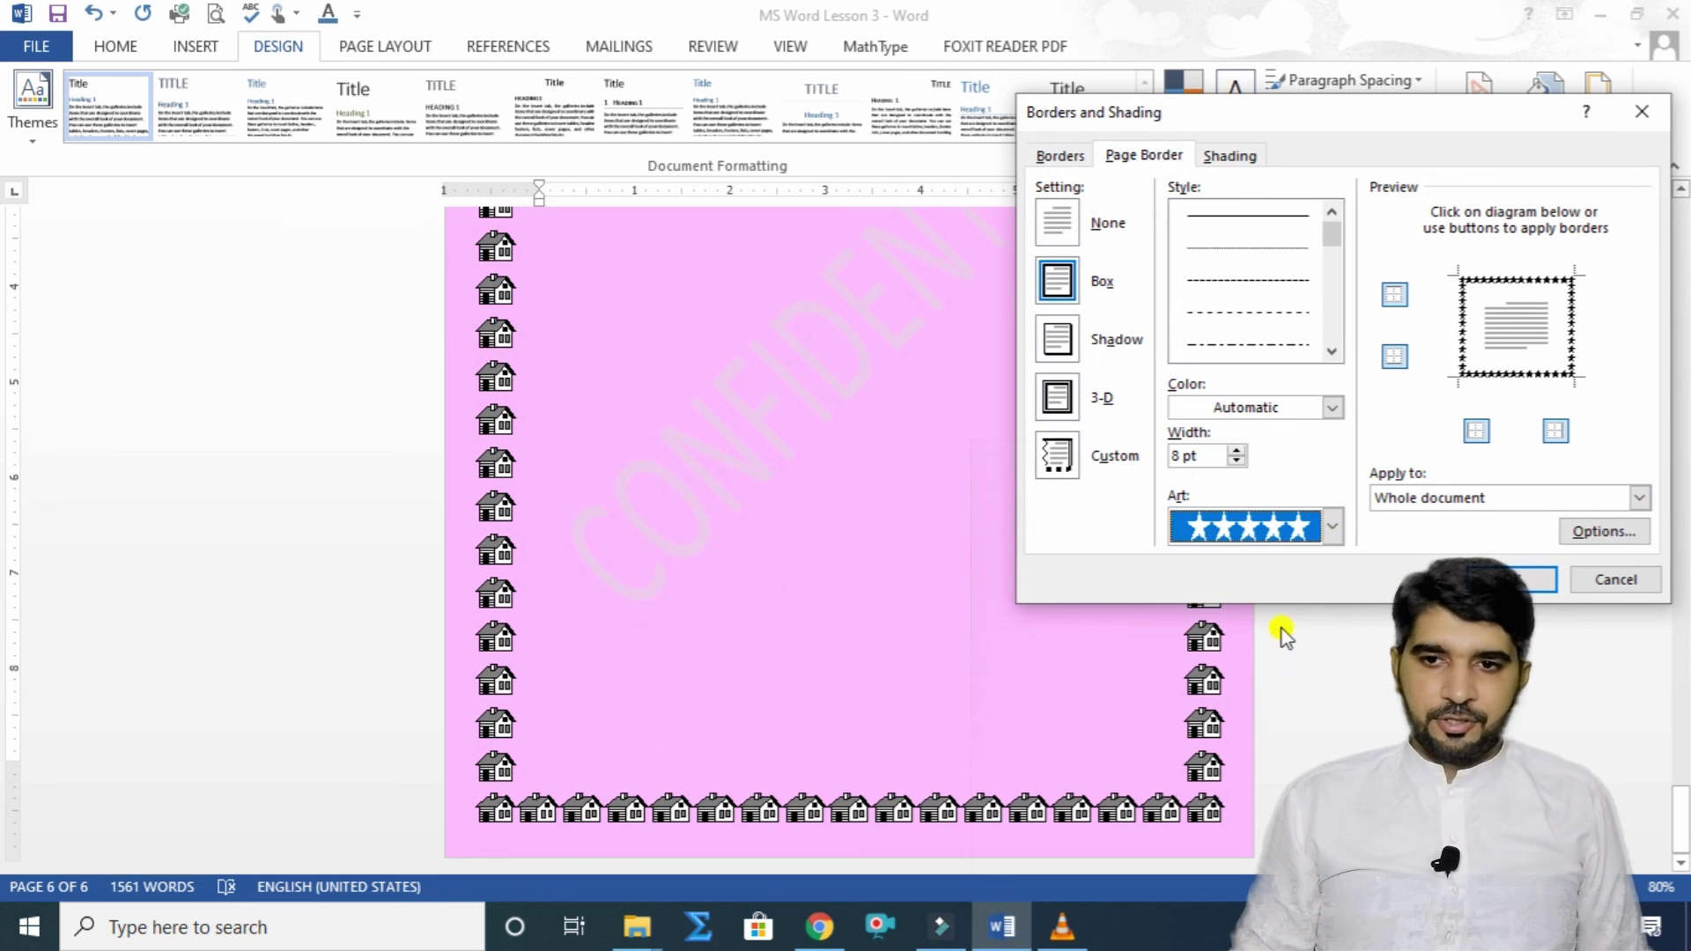
click(1519, 578)
scroll(1265, 592, up, 2)
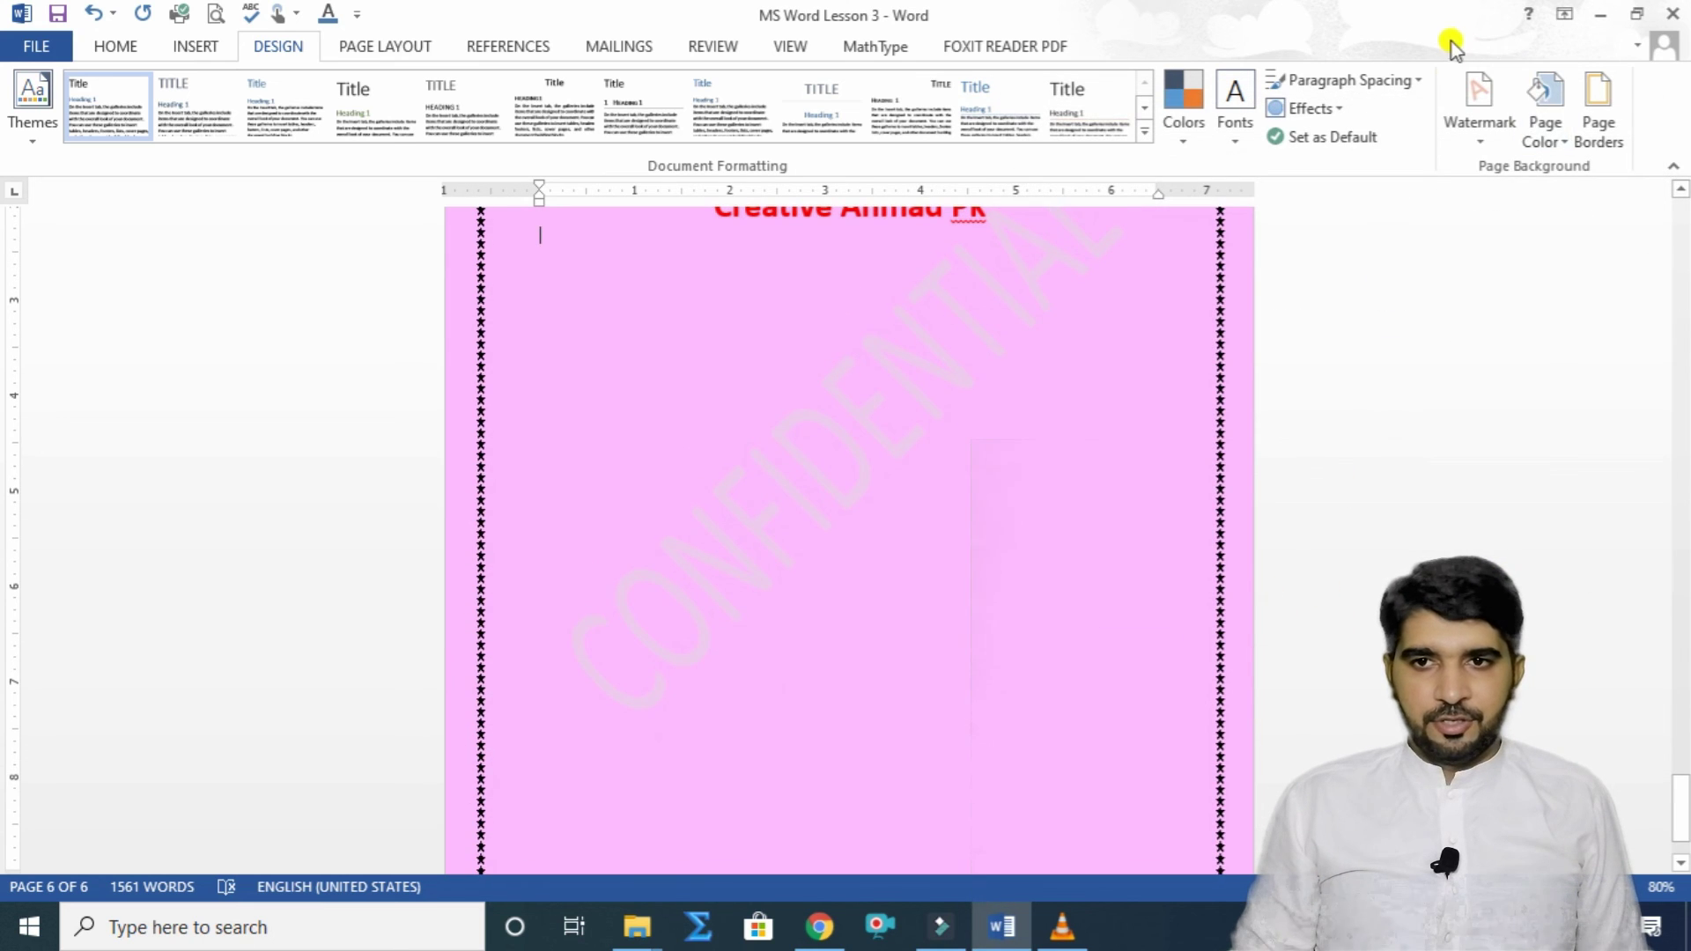
Step: Increase the width of the star page border to 31 pt, apply it and check the pages
click(1619, 139)
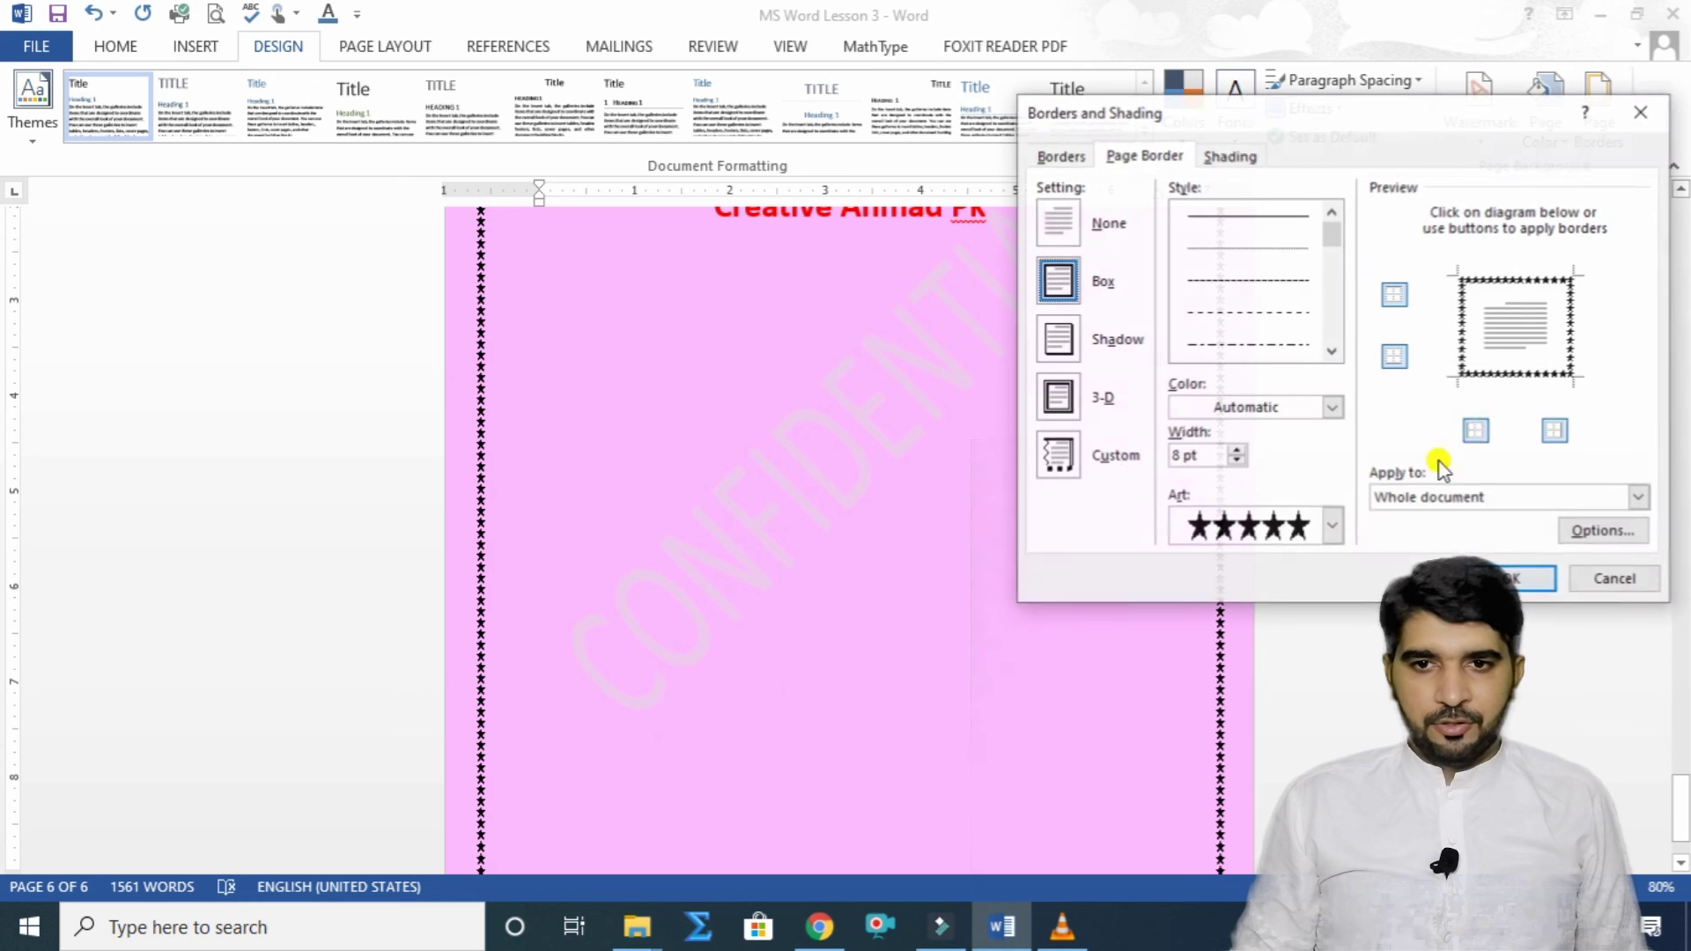
click(1240, 451)
click(1241, 449)
click(1240, 449)
click(1240, 450)
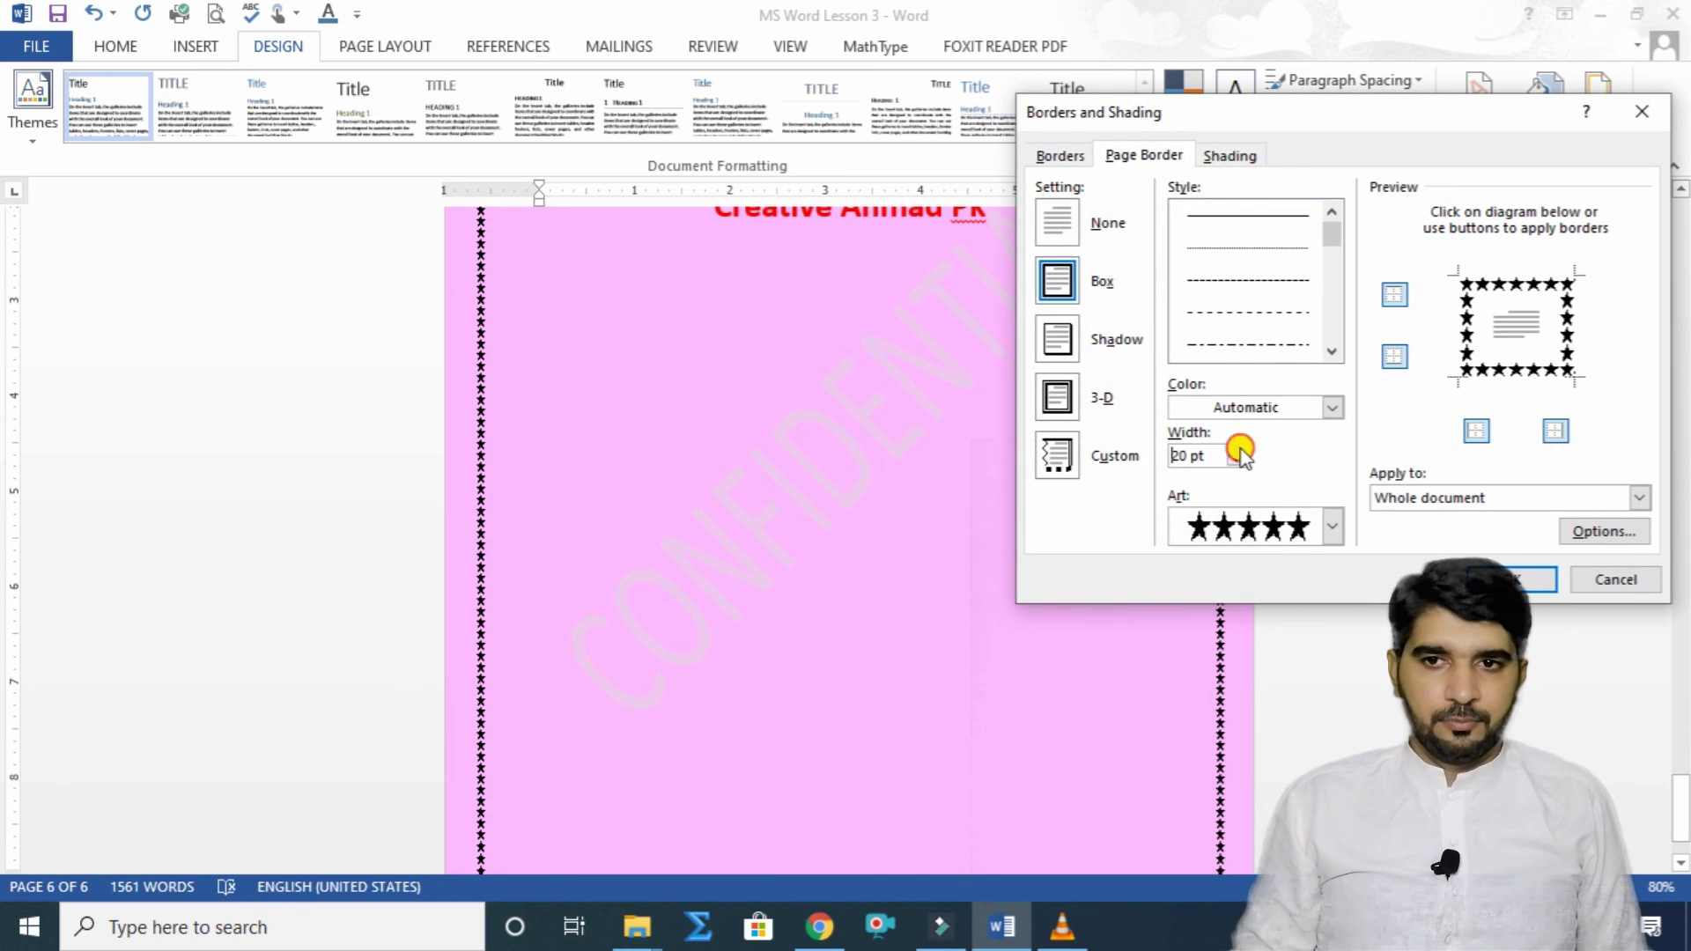
click(1240, 450)
click(1240, 449)
click(1240, 449)
click(1240, 449)
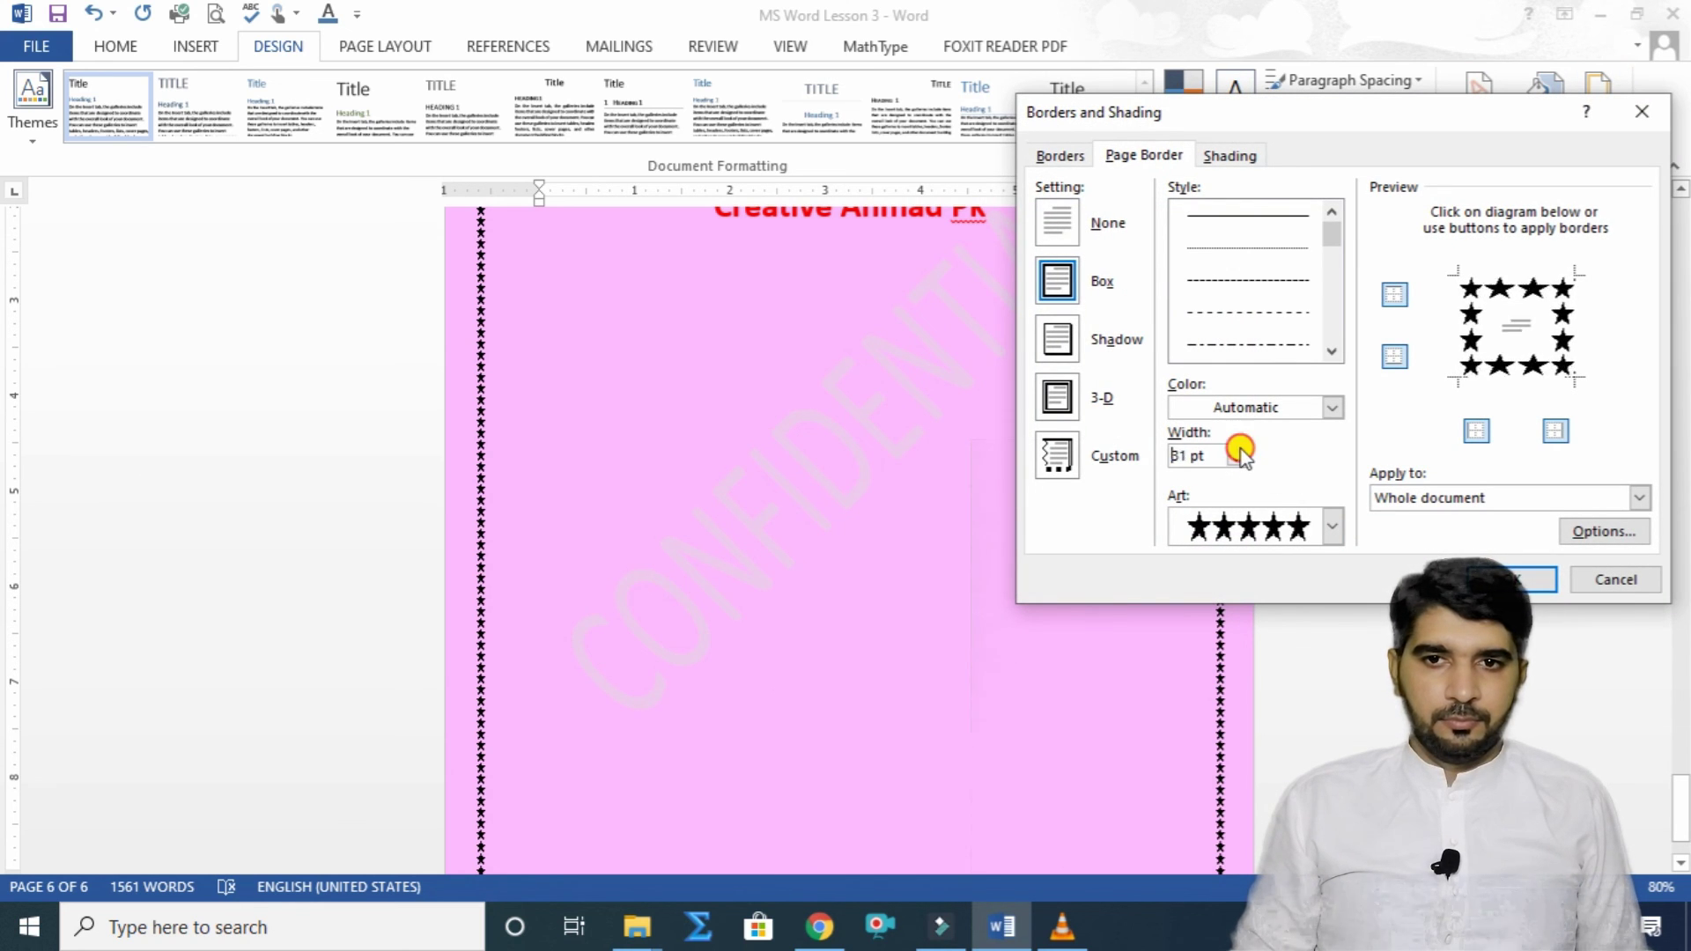
click(1515, 579)
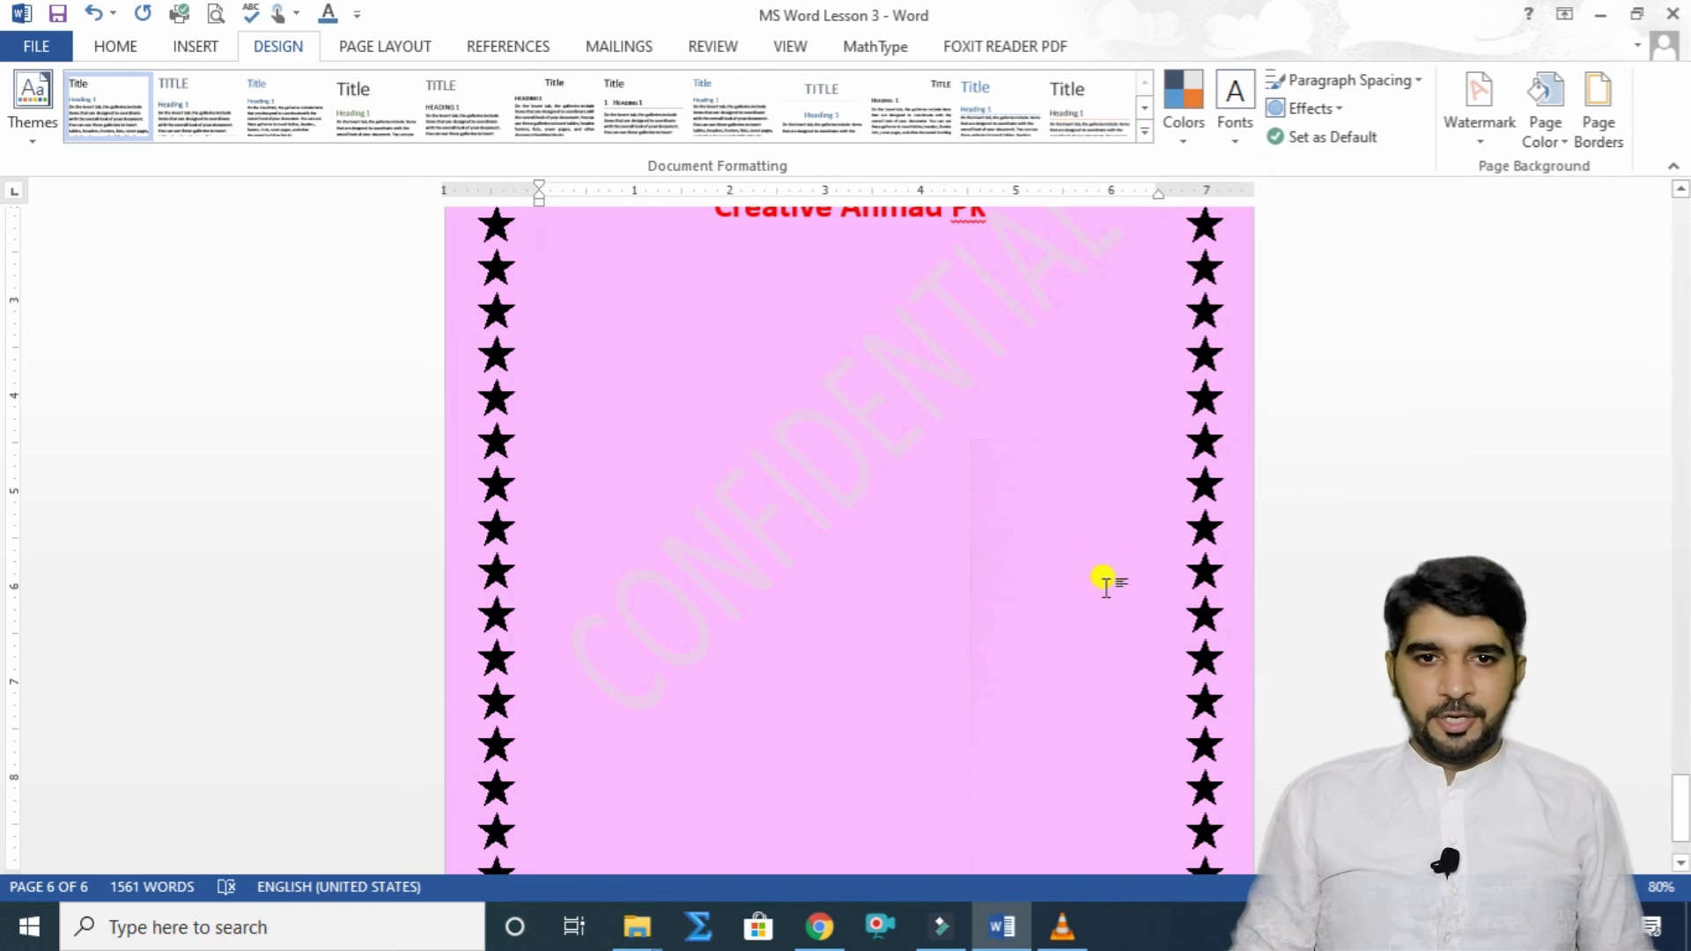
scroll(1117, 603, up, 3)
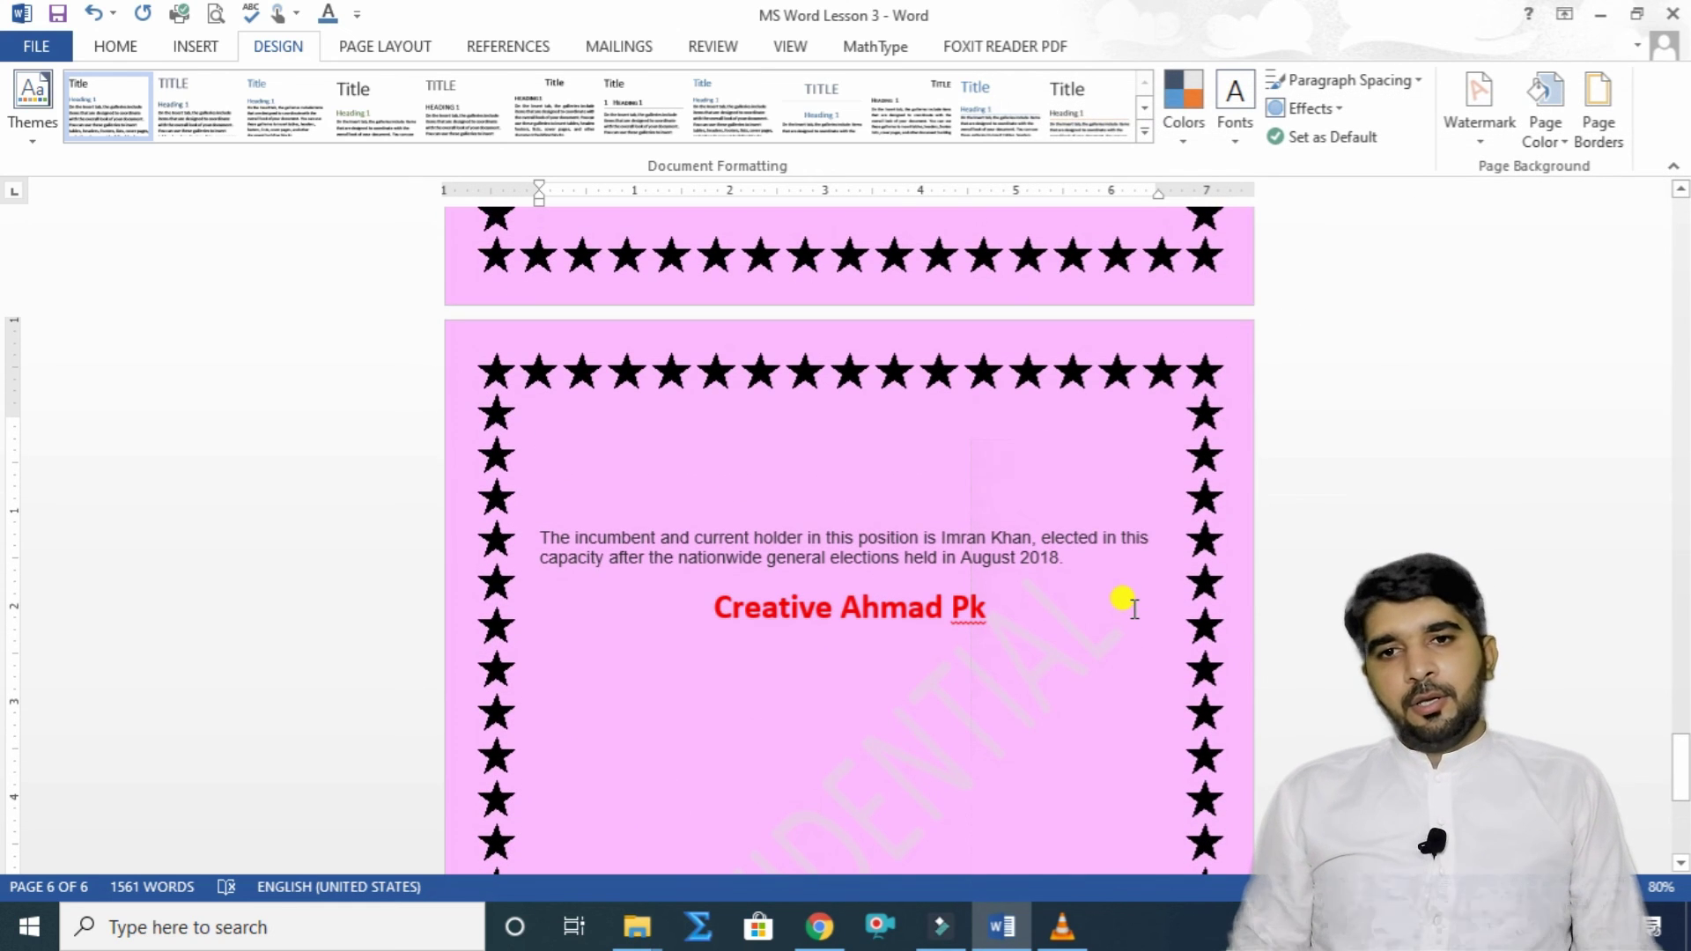